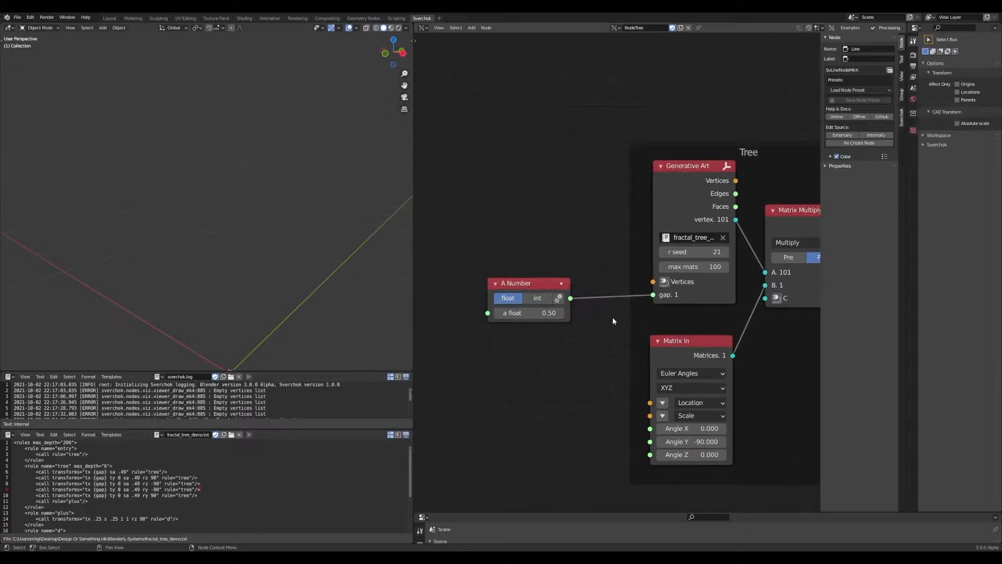
Move the A Number node further up beside the Tree frame and point out the {gap} and .49 values in the tree rules.
left_click_drag(544, 283, 521, 236)
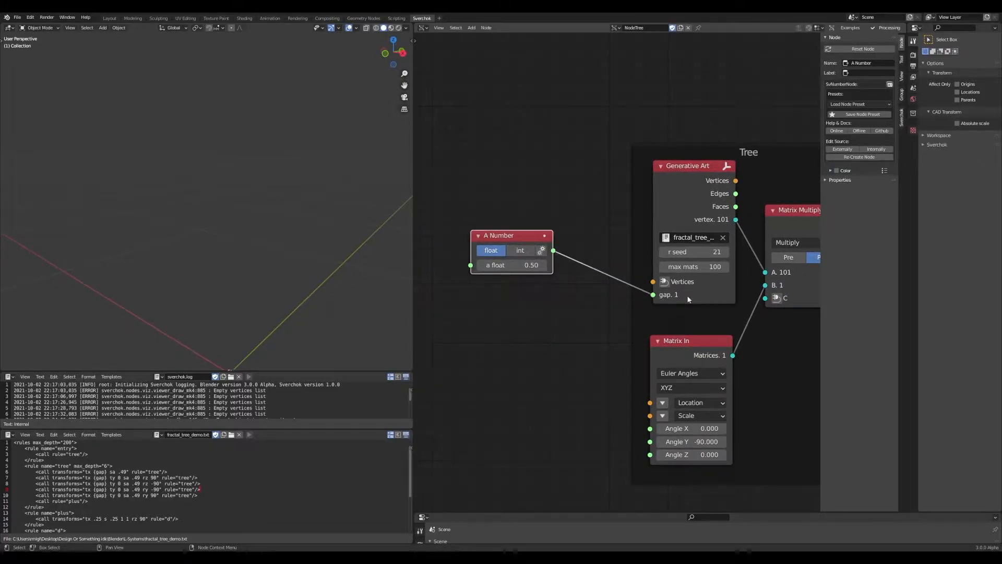
middle_click_drag(683, 243, 665, 244)
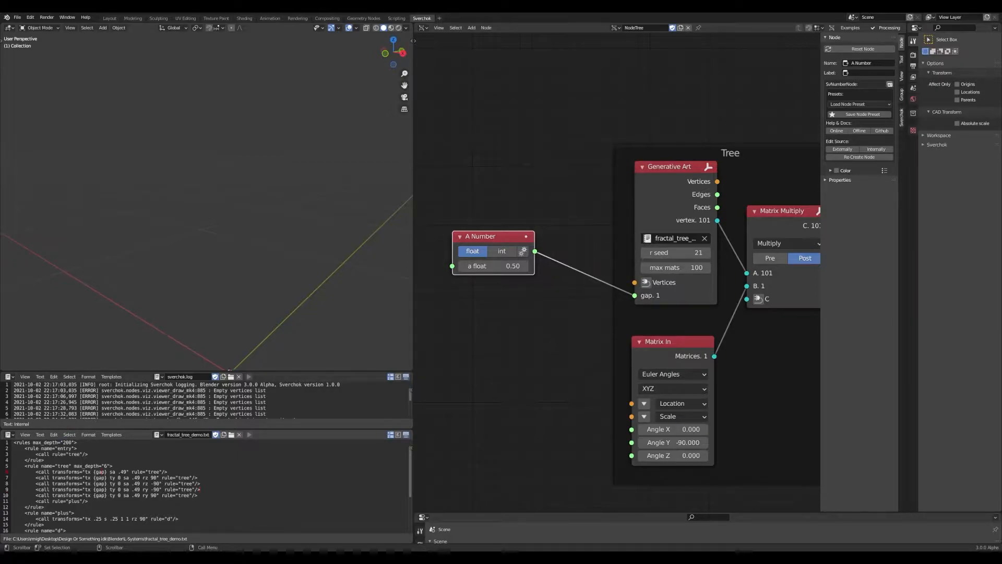
left_click(101, 471)
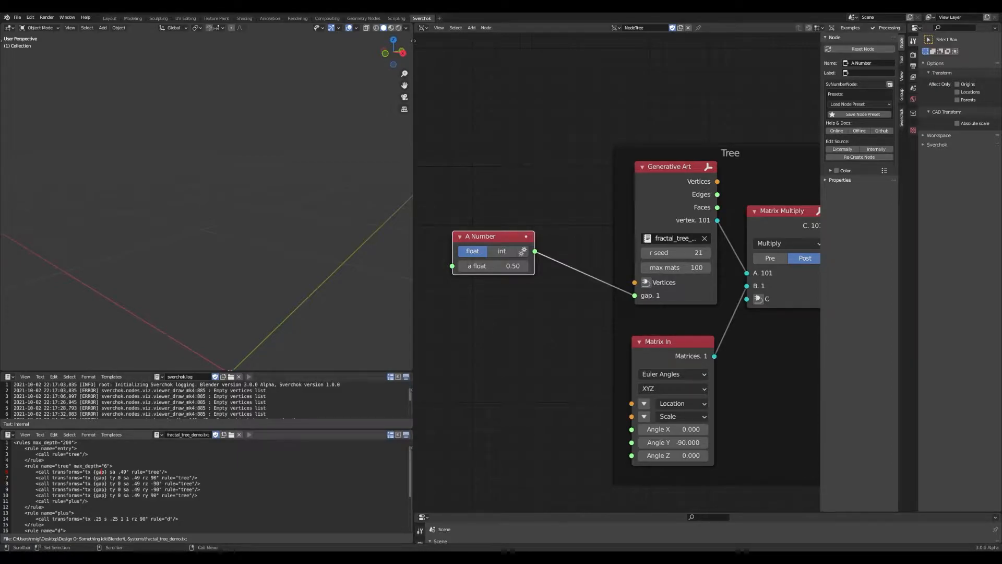
left_click(140, 478)
Display the cylinder trunks of the tree in the viewport and return to the A Number node.
scroll(769, 287, "down", 12)
middle_click_drag(713, 278, 679, 237)
scroll(521, 245, "up", 2)
middle_click_drag(521, 245, 617, 308)
scroll(601, 292, "up", 5)
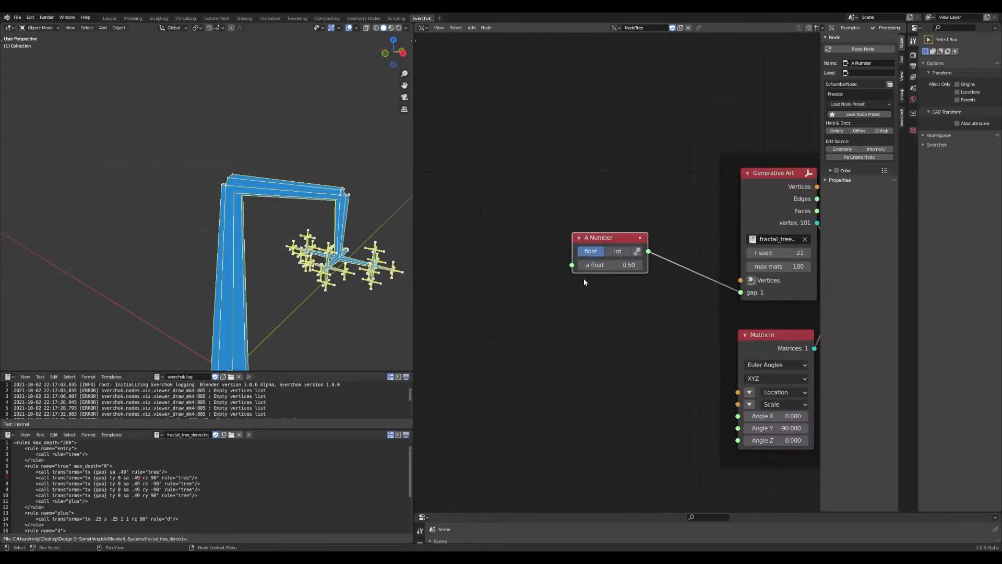
Try a gap of 0.62 in the A Number node and set it back to 0.5.
scroll(590, 278, "up", 2)
mouse_move(595, 268)
left_mouse_down()
mouse_move(616, 268)
mouse_move(595, 268)
mouse_move(607, 268)
left_mouse_up()
left_click(590, 269)
type("0.5")
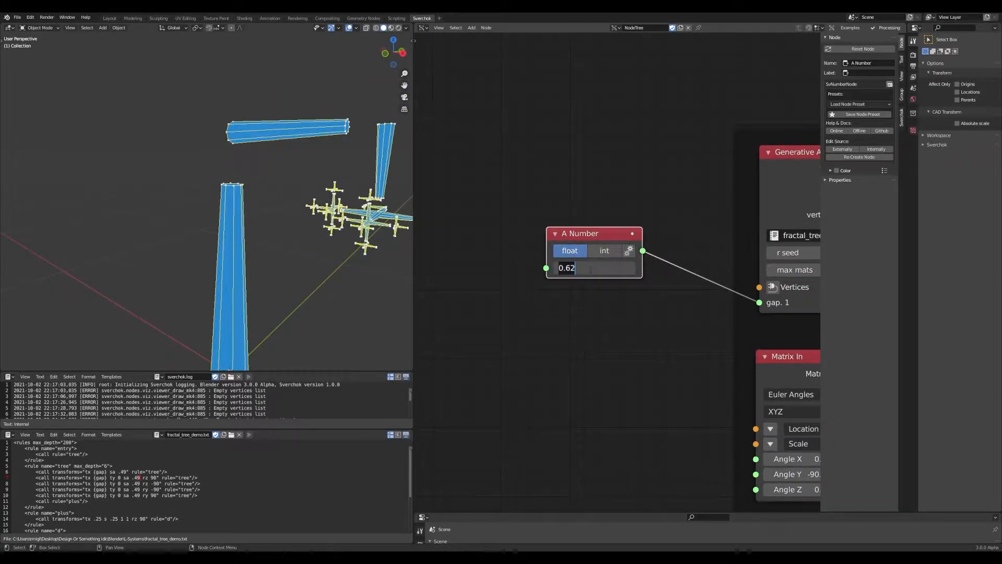
key("Return")
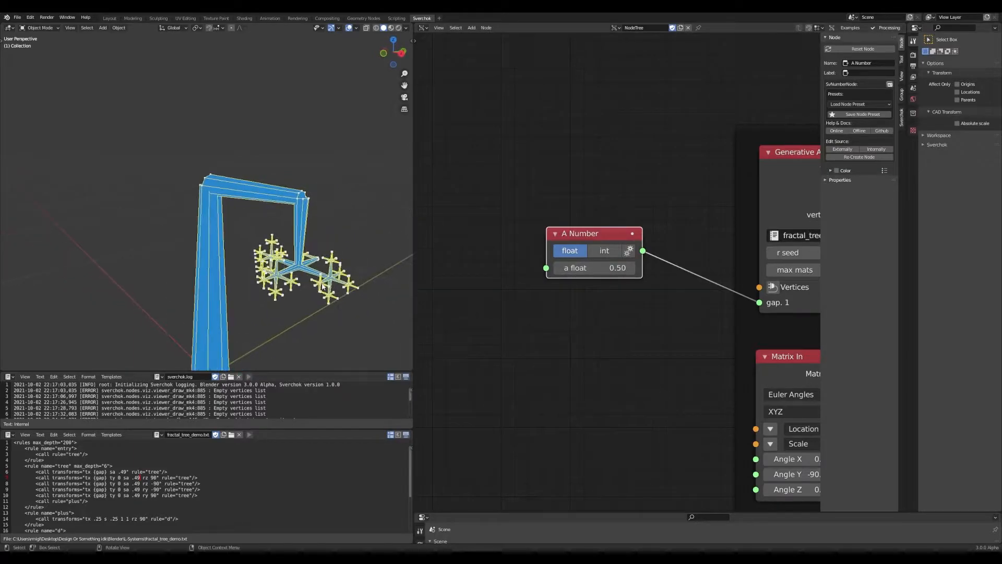
middle_click_drag(303, 245, 313, 256)
scroll(313, 257, "down", 5)
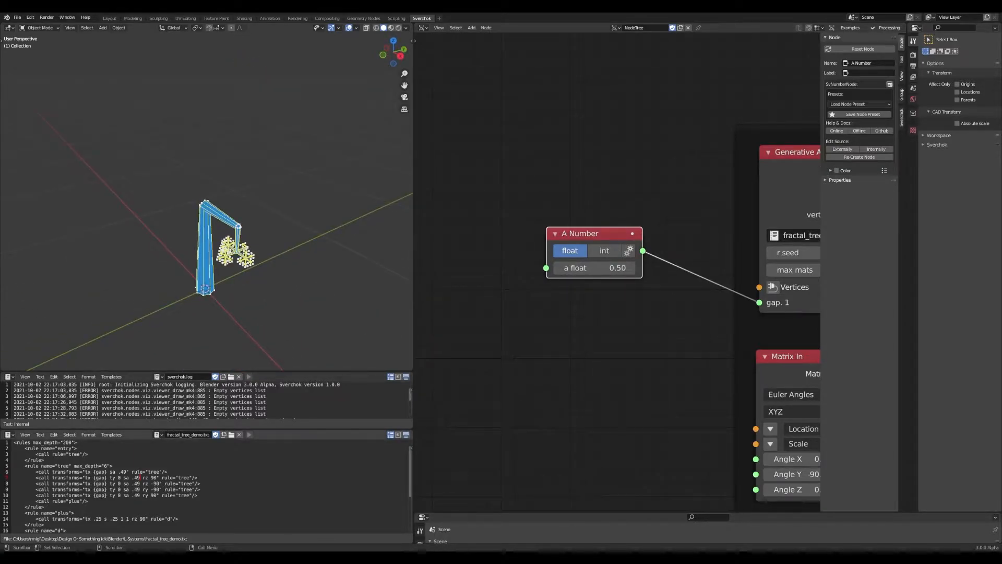
Replace .49 with {scale} in the first rz 90 tree call, save the text file, and refresh the Generative Art node.
left_click(153, 478)
key("Left")
key("Left")
key("Left")
key("Left")
key("shift+Left")
key("shift+Left")
type("{")
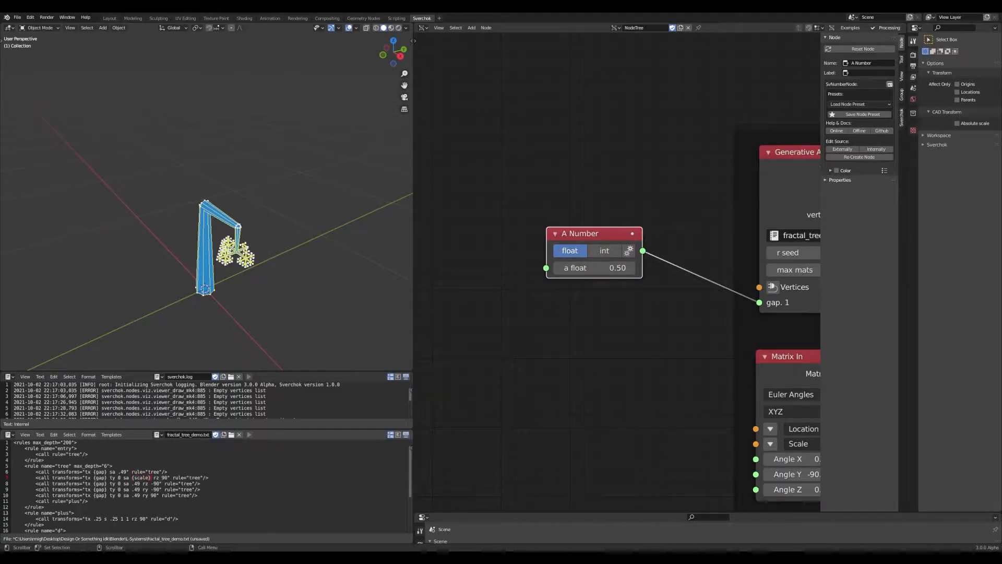
key("alt+s")
middle_click_drag(618, 393, 493, 383)
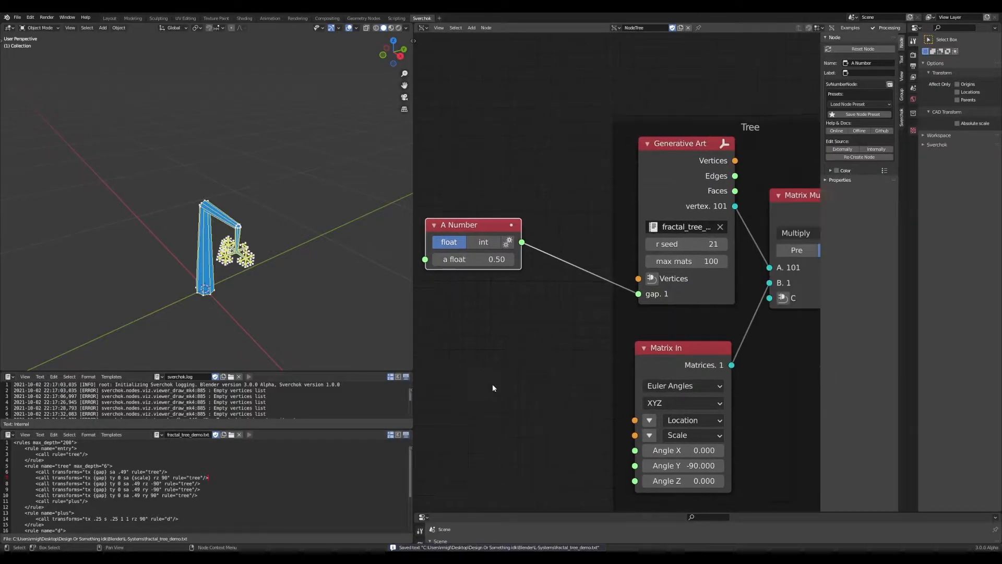
left_click(649, 261)
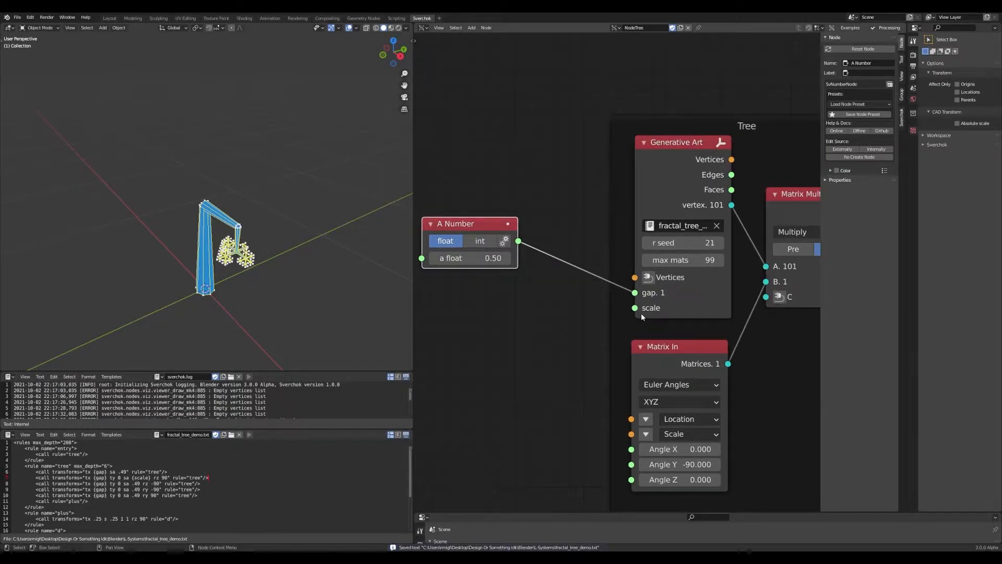
Try driving Generative Art's scale input from the A Number node with a float of 2.03, and cut the link.
mouse_move(635, 292)
left_mouse_down()
mouse_move(529, 252)
mouse_move(641, 309)
left_mouse_up()
left_click_drag(473, 258, 554, 265)
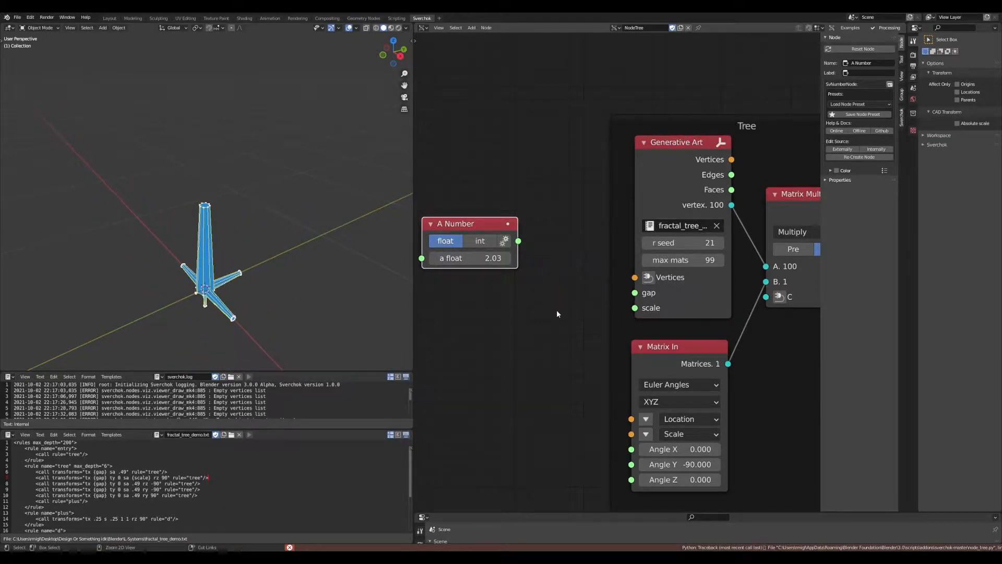
right_click_drag(581, 268, 557, 311, "ctrl")
Restore .49 in place of {scale} in the first rz 90 tree call of the rules script.
double_click(137, 484)
key("shift+Left")
key("shift+Left")
key("shift+Left")
key("shift+Right")
key("shift+Right")
key("ctrl+c")
key("ctrl+shift+Right")
key("ctrl+shift+Right")
key("shift+Left")
key("ctrl+v")
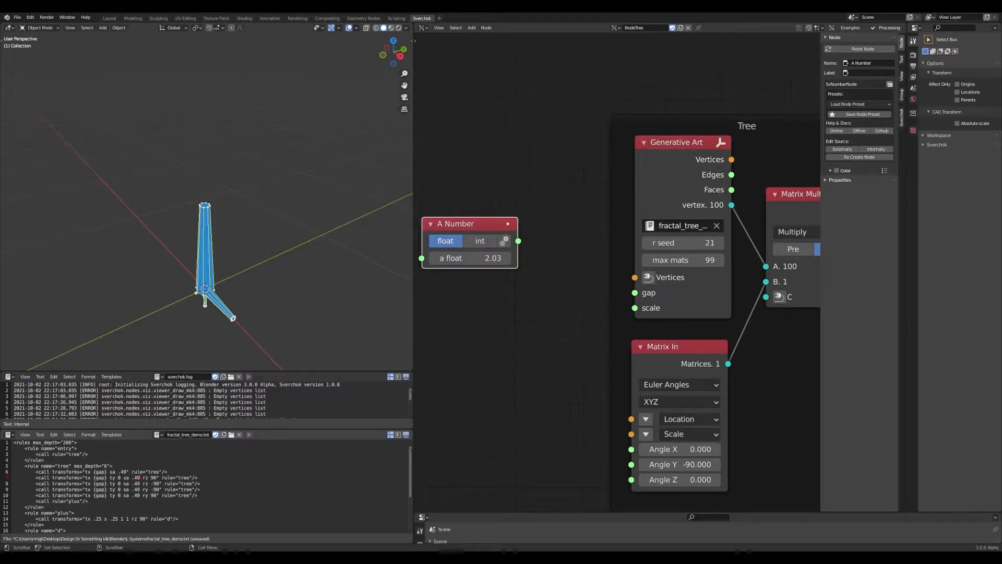
Link the A Number node to Generative Art's gap input, set its float to 0.5, and save the file.
left_click(469, 258)
key("Return")
left_click_drag(518, 241, 635, 293)
left_click(493, 258)
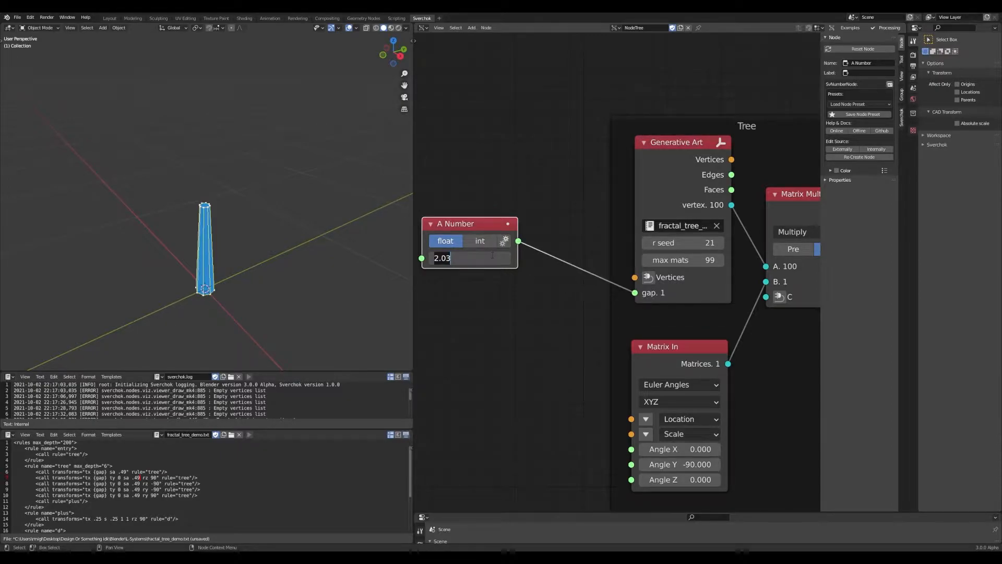
type(".5")
key("Return")
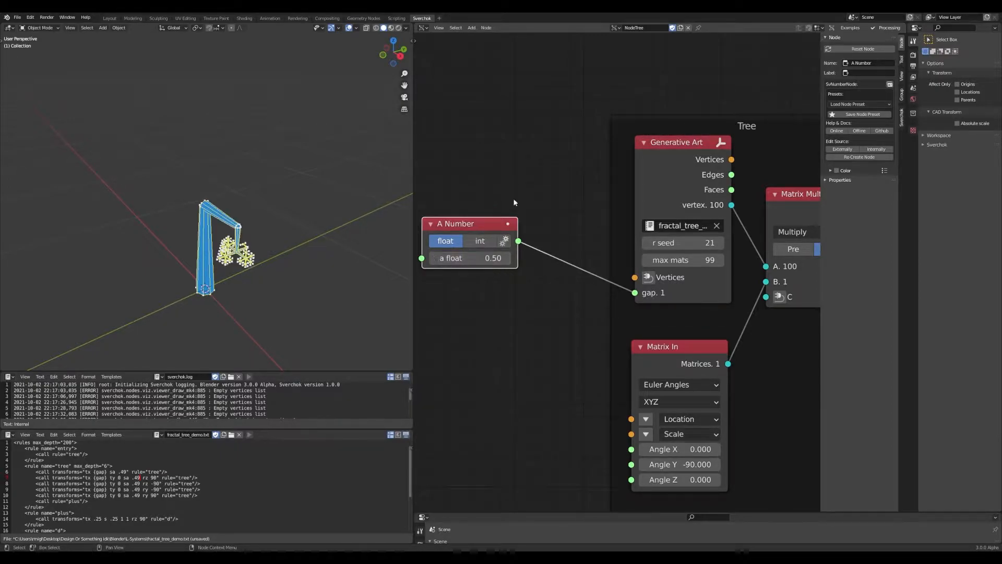
key("ctrl+s")
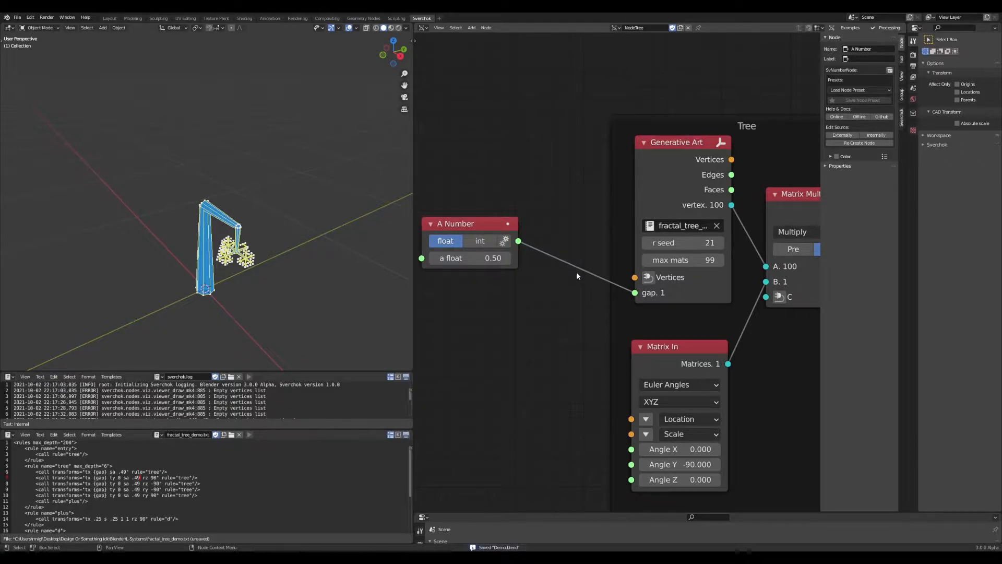
Examine the tree geometry in the viewport and how the Tree frame's nodes feed the Cylinder "Trunks" frame.
scroll(215, 293, "up", 6)
middle_click_drag(214, 293, 211, 271)
scroll(472, 285, "down", 2)
scroll(269, 242, "down", 6)
middle_click_drag(268, 242, 308, 258)
middle_click_drag(553, 322, 457, 296)
scroll(458, 295, "down", 2)
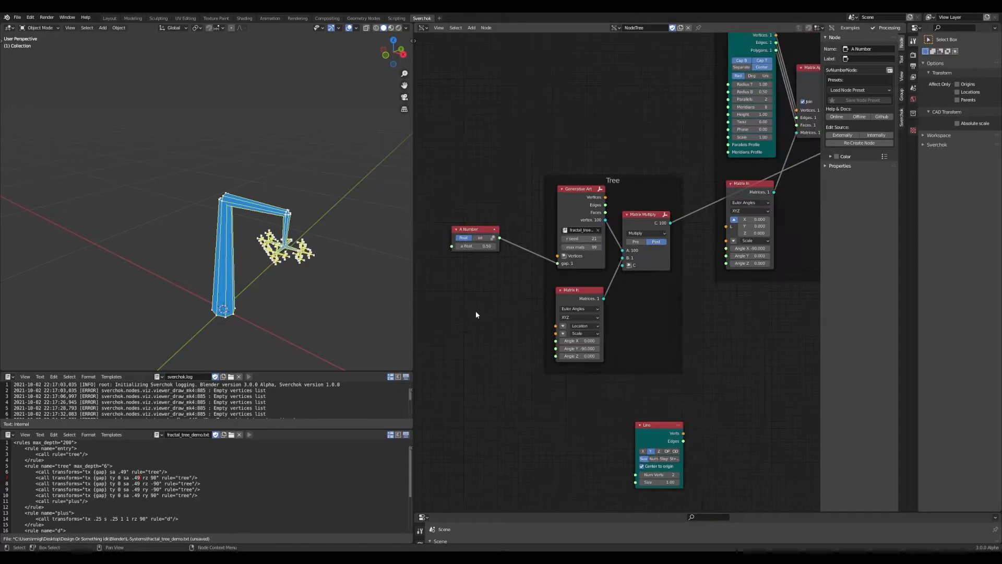
scroll(595, 271, "down", 1)
middle_click_drag(672, 289, 538, 363)
mouse_move(636, 328)
middle_mouse_down()
mouse_move(629, 315)
mouse_move(630, 325)
middle_mouse_up()
scroll(731, 252, "up", 4)
middle_click_drag(750, 256, 660, 270)
scroll(678, 253, "down", 1)
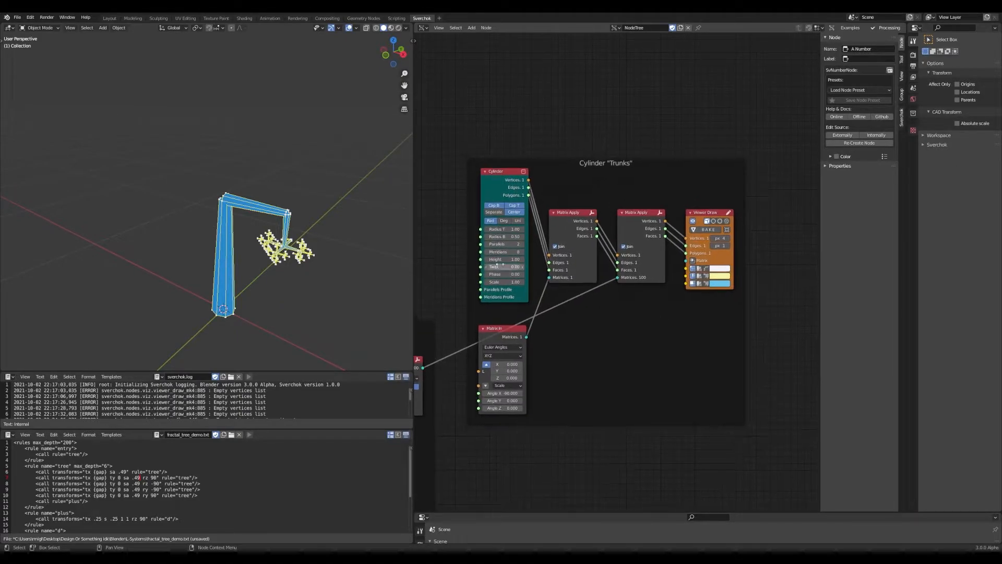
Toggle the Viewer Draw node of the Cylinder "Trunks" frame to inspect the tree, and leave its drawing turned off.
scroll(705, 235, "up", 2)
left_click(721, 202)
left_click(722, 203)
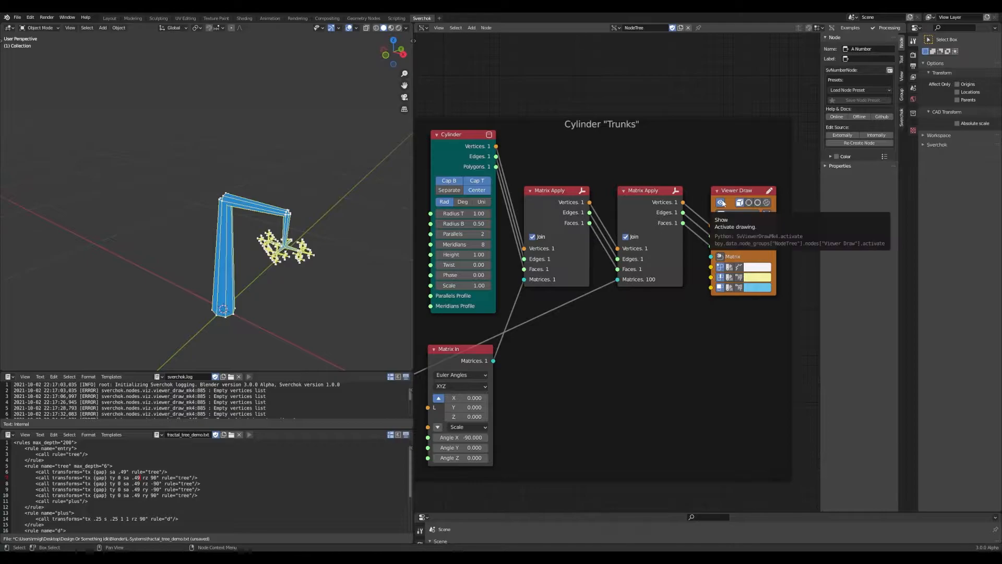
scroll(305, 279, "up", 3)
middle_click_drag(302, 287, 278, 255)
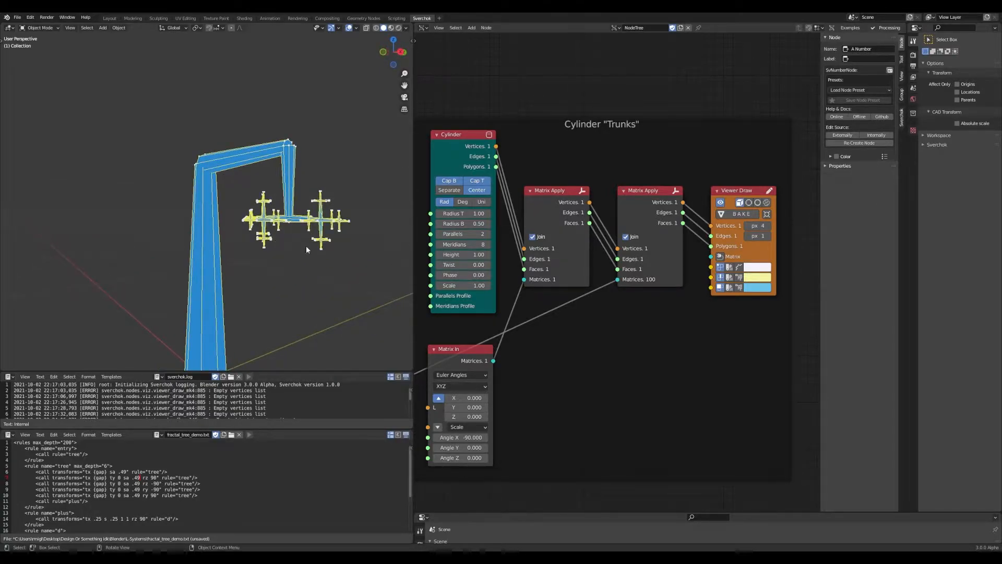
left_click(721, 203)
Add a second Viewer Draw node to the right of the Line node.
scroll(603, 178, "down", 4)
middle_click_drag(616, 344, 624, 176)
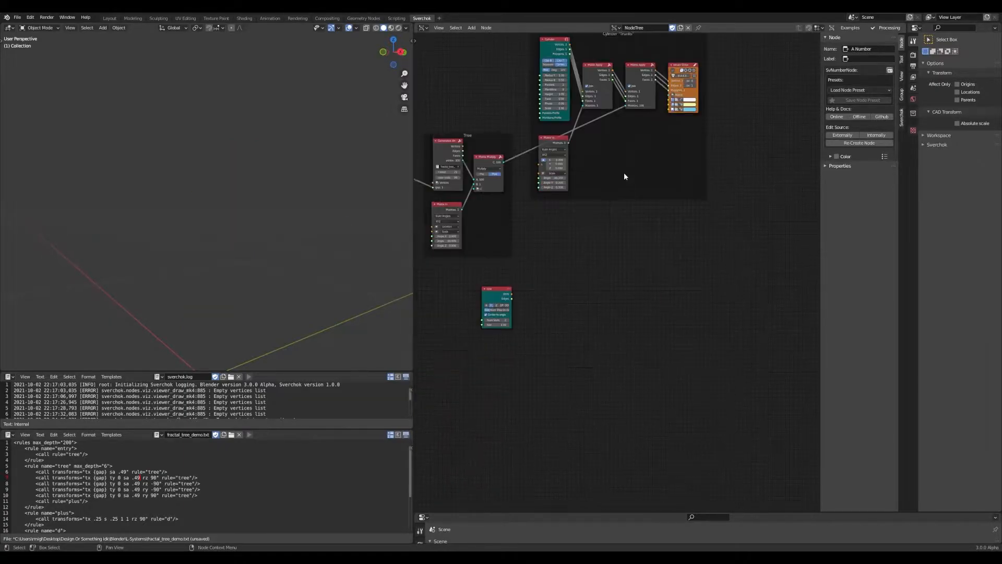
scroll(538, 271, "up", 2)
key("shift+a")
left_click(537, 272)
type("viwer draw")
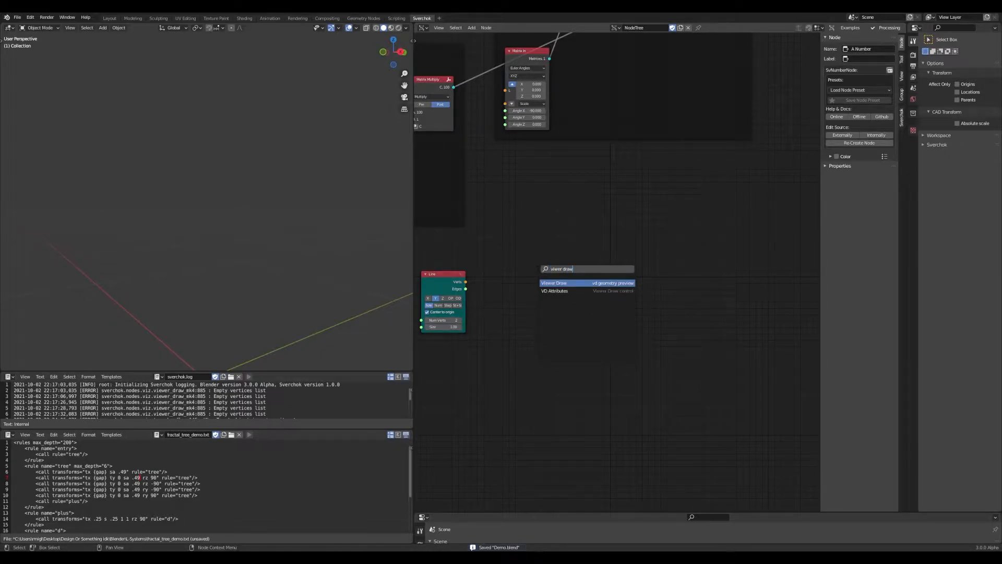
left_click(554, 283)
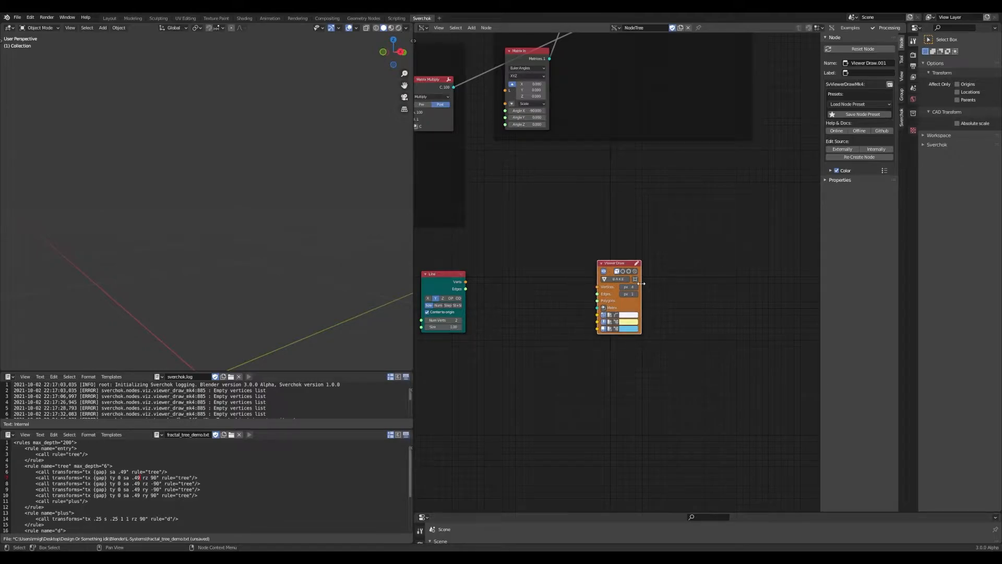
Link the Line node's Verts and Edges outputs to the new Viewer Draw's Vertices and Edges inputs, and shift the Line node.
scroll(500, 274, "up", 1)
mouse_move(460, 279)
middle_mouse_down()
mouse_move(637, 283)
mouse_move(551, 301)
middle_mouse_up()
mouse_move(548, 301)
left_mouse_down()
mouse_move(709, 307)
mouse_move(695, 310)
left_mouse_up()
left_click_drag(548, 309, 690, 314)
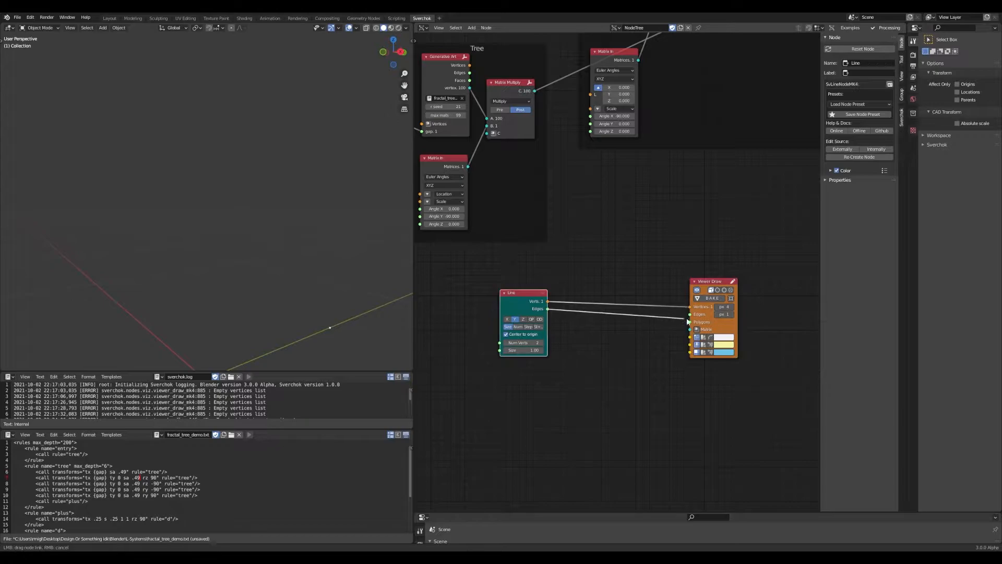
middle_click_drag(279, 287, 286, 309)
middle_click_drag(546, 308, 564, 340)
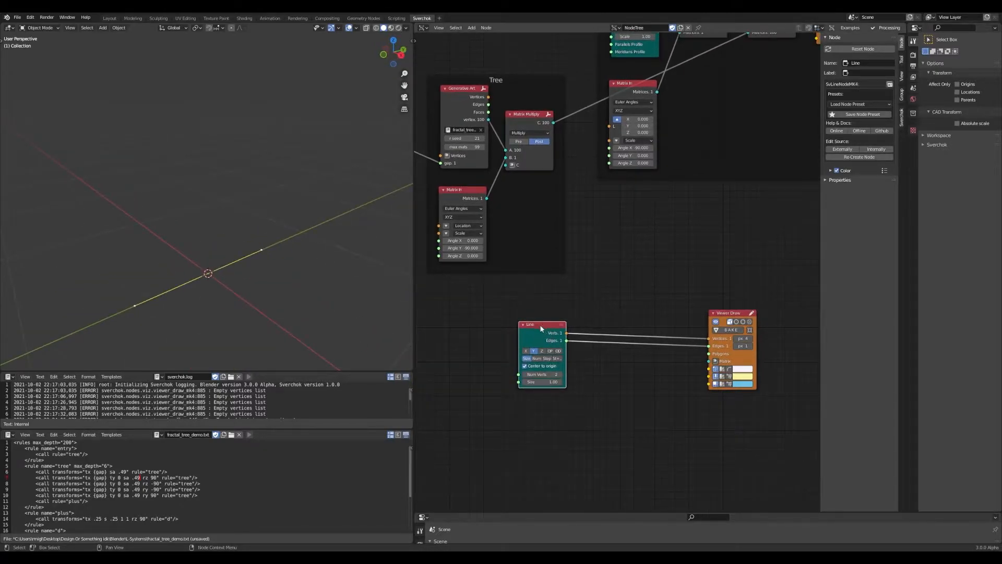
left_click_drag(542, 327, 532, 332)
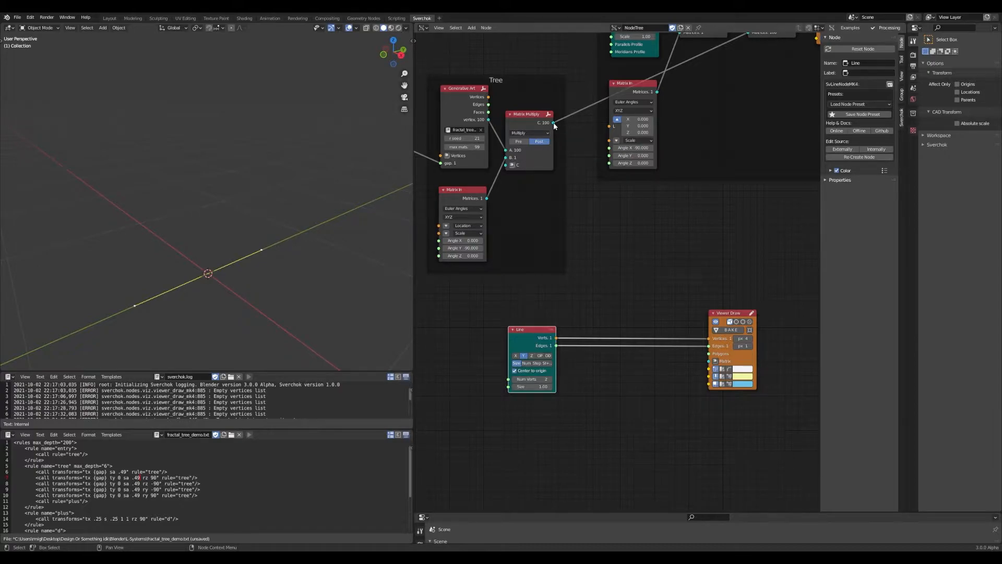
Disconnect the Line node and link Matrix Multiply's C output to the new Viewer Draw's Matrix input.
middle_click_drag(558, 135, 578, 164)
left_click(537, 115)
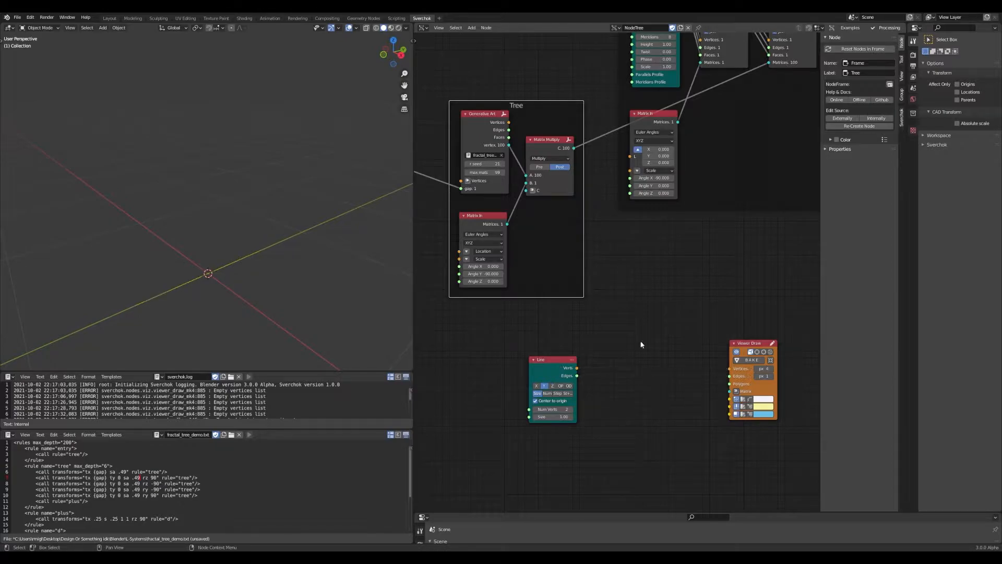
left_click_drag(571, 146, 729, 391)
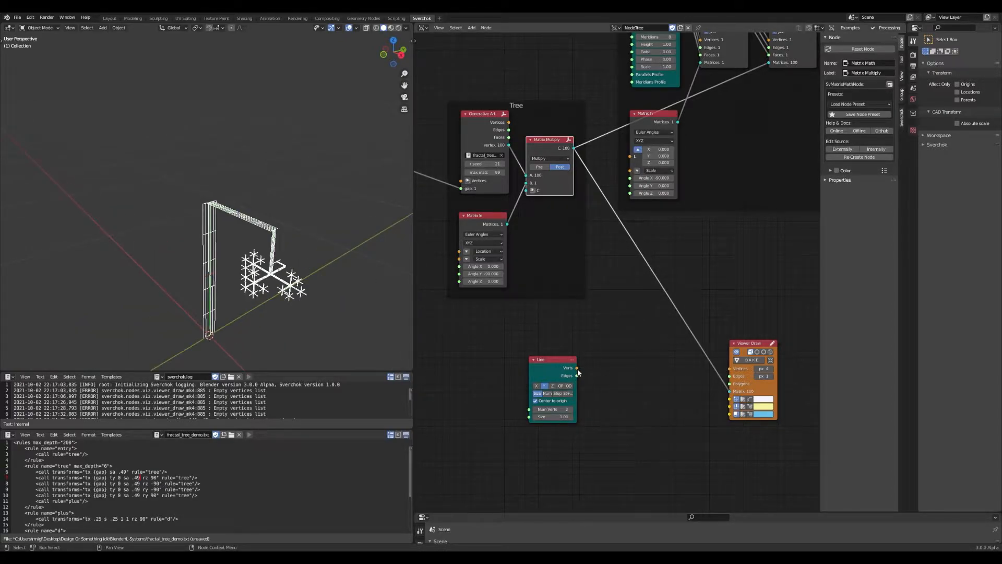
Add a Matrix Apply node between the Line and Viewer Draw nodes and save the file.
key("shift+a")
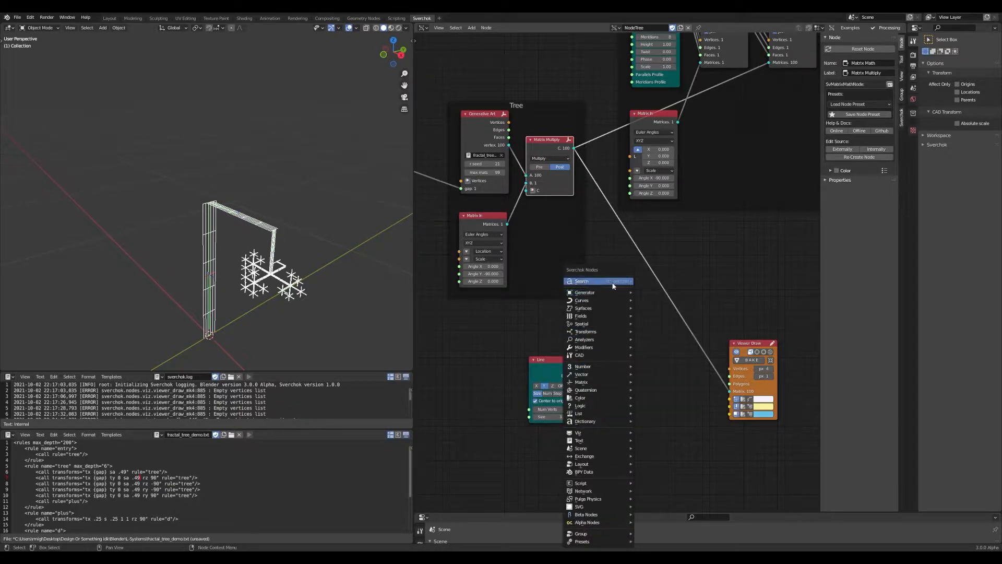
left_click(613, 282)
type("matrix ap")
key("Return")
left_click(622, 346)
key("ctrl+s")
Feed the Matrix Multiply matrices and the Line's vertices and edges into Matrix Apply, and link its vertices and edges to Viewer Draw.
left_click_drag(729, 392, 621, 412)
left_click_drag(635, 347, 652, 327)
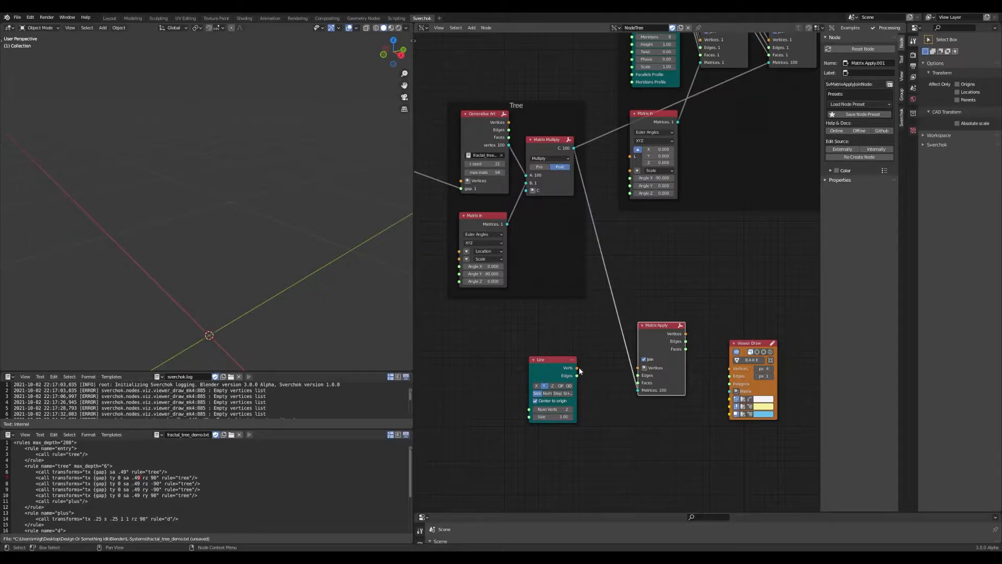
left_click_drag(577, 368, 641, 377)
middle_click_drag(711, 350, 653, 339)
left_click_drag(700, 335, 708, 320)
left_click_drag(627, 323, 683, 351)
Try max mats of 500 on the Generative Art node, save the file, and raise the value to 4000.
scroll(334, 290, "up", 3)
middle_click_drag(329, 287, 316, 267)
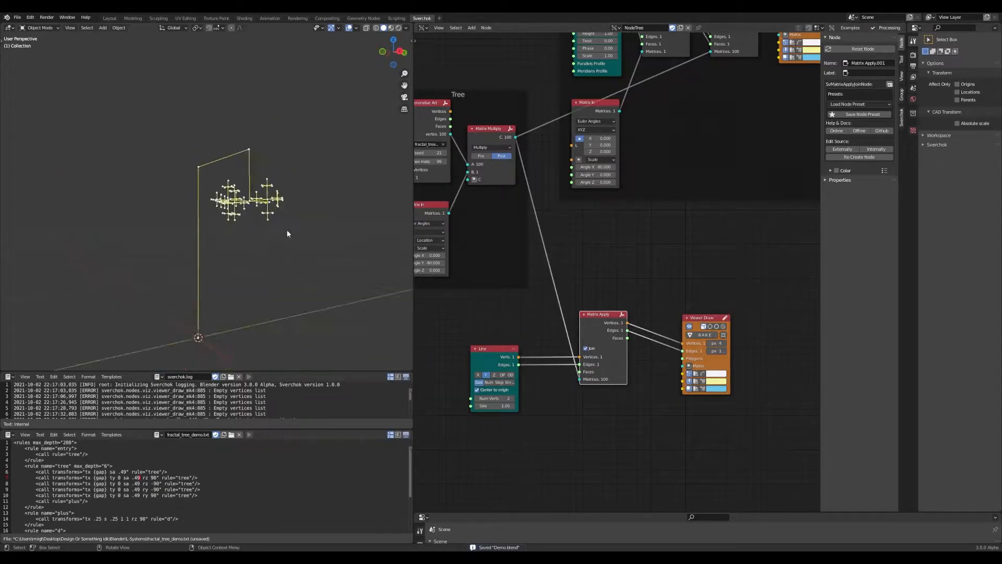
middle_click_drag(286, 230, 315, 269)
scroll(531, 274, "up", 2)
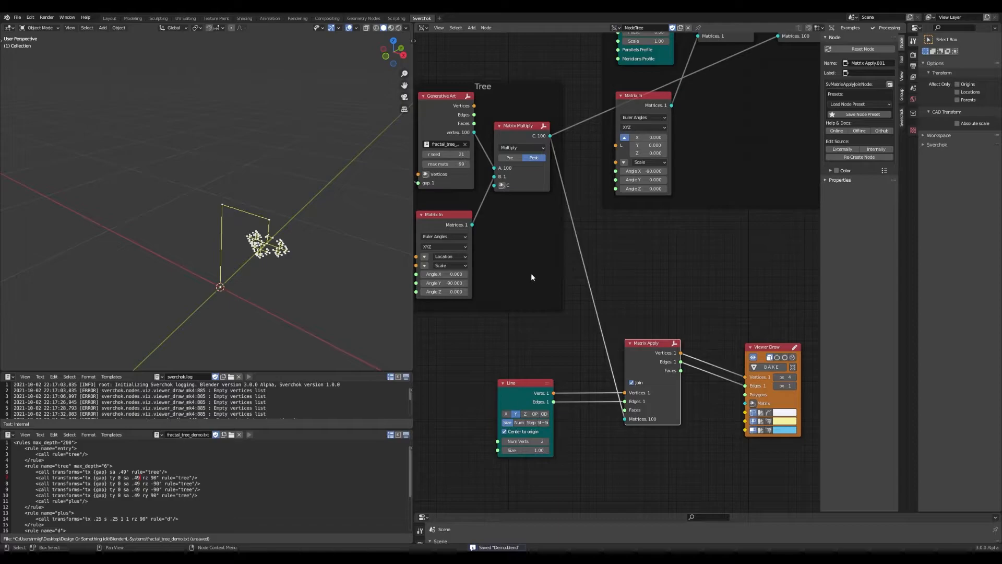
middle_click_drag(453, 174, 526, 194)
scroll(526, 194, "up", 1)
left_click(520, 184)
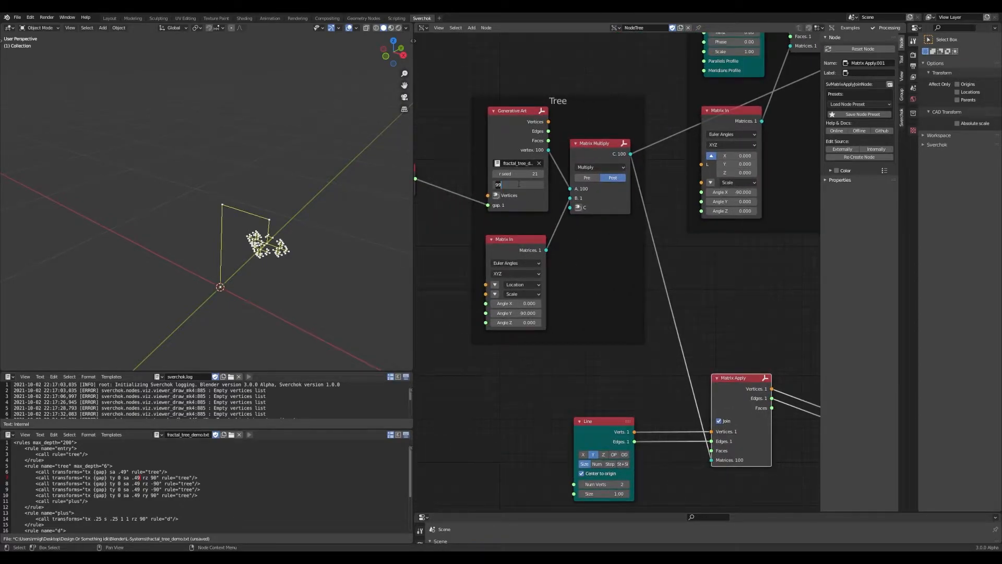
key("Return")
key("ctrl+s")
mouse_move(314, 240)
middle_mouse_down("alt")
mouse_move(331, 220)
mouse_move(314, 230)
middle_mouse_up("alt")
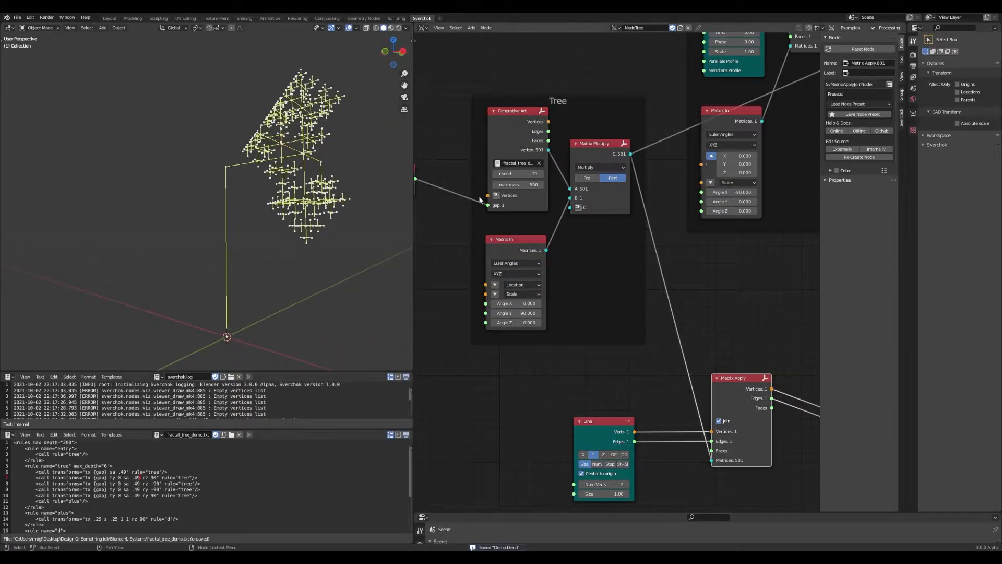
left_click(502, 185)
key("Return")
Inspect the overall shape and fine branching of the line-based fractal tree from several angles and distances.
scroll(313, 219, "down", 3)
middle_click_drag(313, 220, 339, 233)
middle_click_drag(250, 199, 360, 216, "alt")
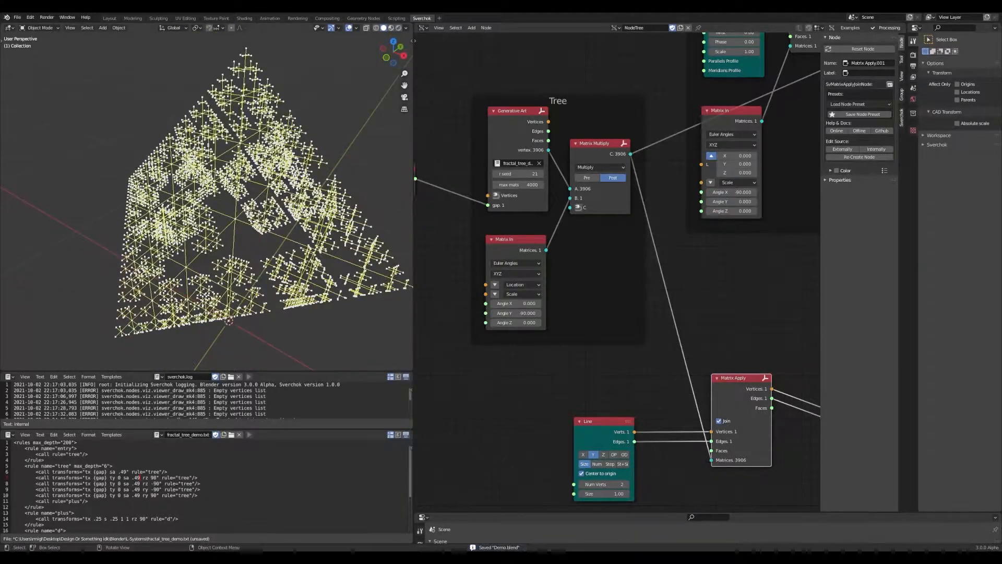
scroll(293, 213, "down", 3)
middle_click_drag(292, 213, 245, 185)
scroll(295, 212, "up", 4)
scroll(261, 178, "down", 5)
scroll(245, 186, "up", 4)
scroll(245, 185, "down", 4)
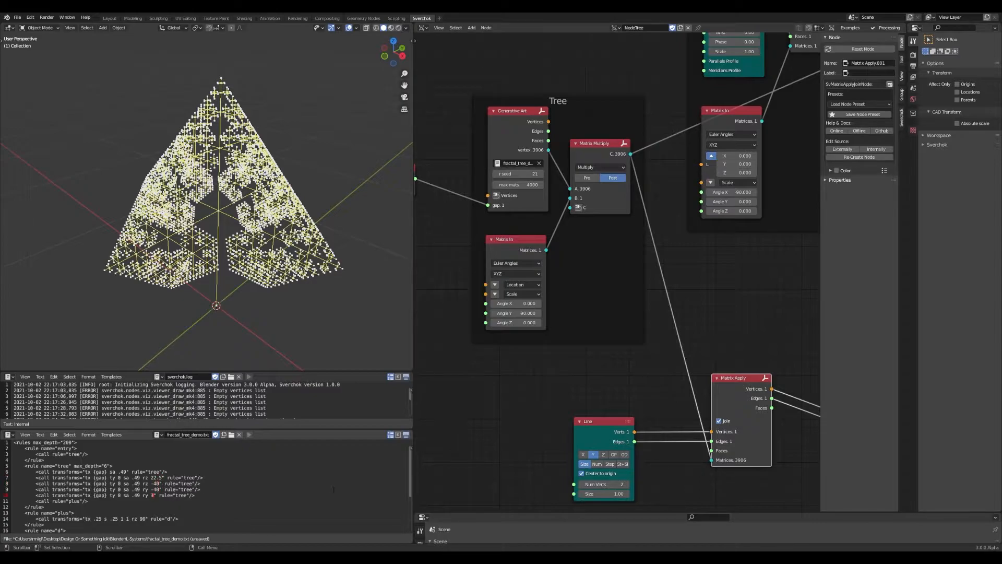
Save the fractal tree rules script and set the Generative Art node's max mats to 3999 to regenerate the tree.
key("alt+s")
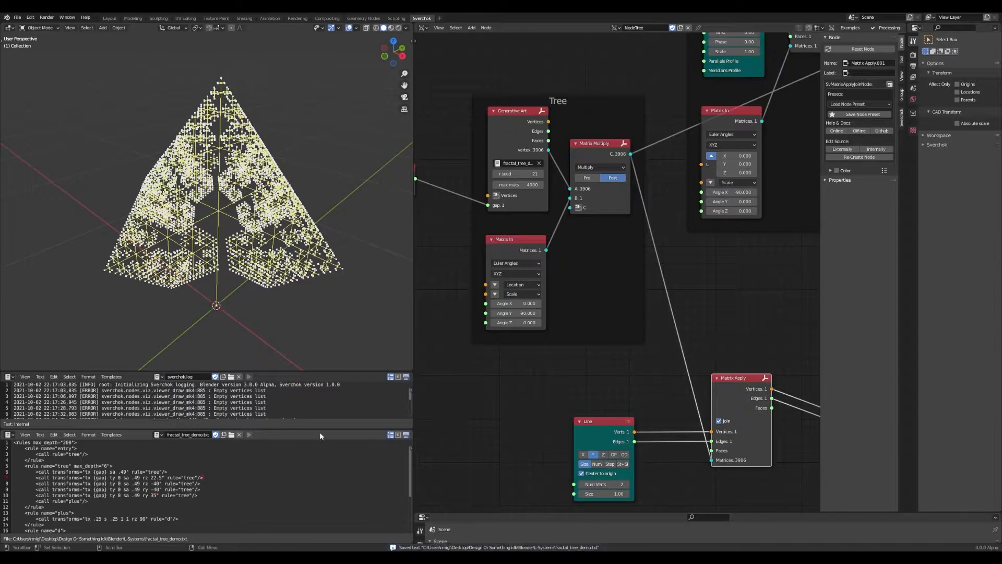
left_click(495, 186)
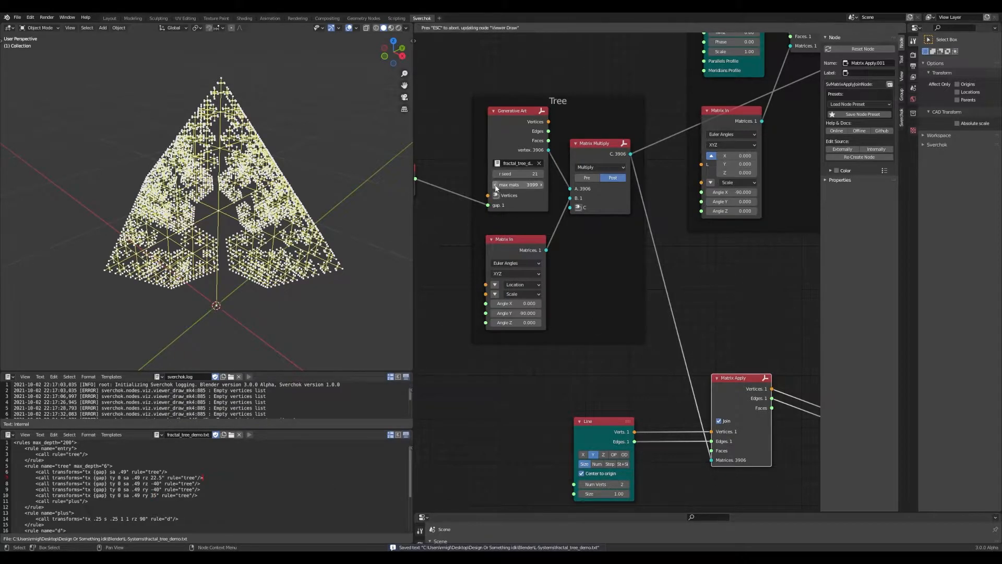
Examine the regenerated tree's canopy, trunk and fine branching from several angles and distances.
middle_click_drag(318, 225, 288, 230)
scroll(313, 226, "up", 4)
scroll(290, 250, "down", 4)
middle_click_drag(290, 251, 303, 234)
scroll(308, 256, "up", 2)
middle_click_drag(246, 193, 256, 272)
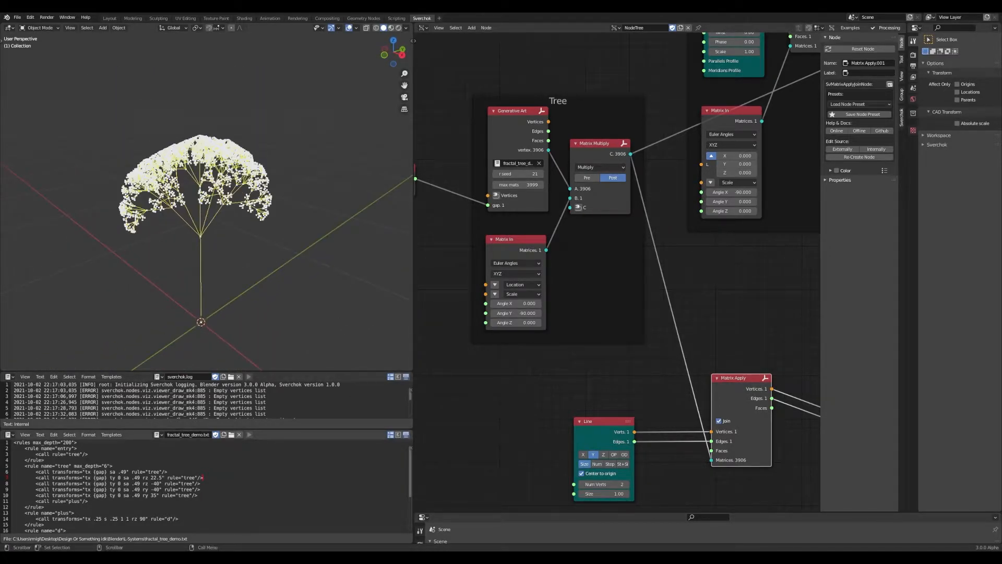
scroll(308, 242, "up", 5)
middle_click_drag(308, 242, 412, 216)
scroll(11, 214, "down", 6)
middle_click_drag(98, 208, 205, 280)
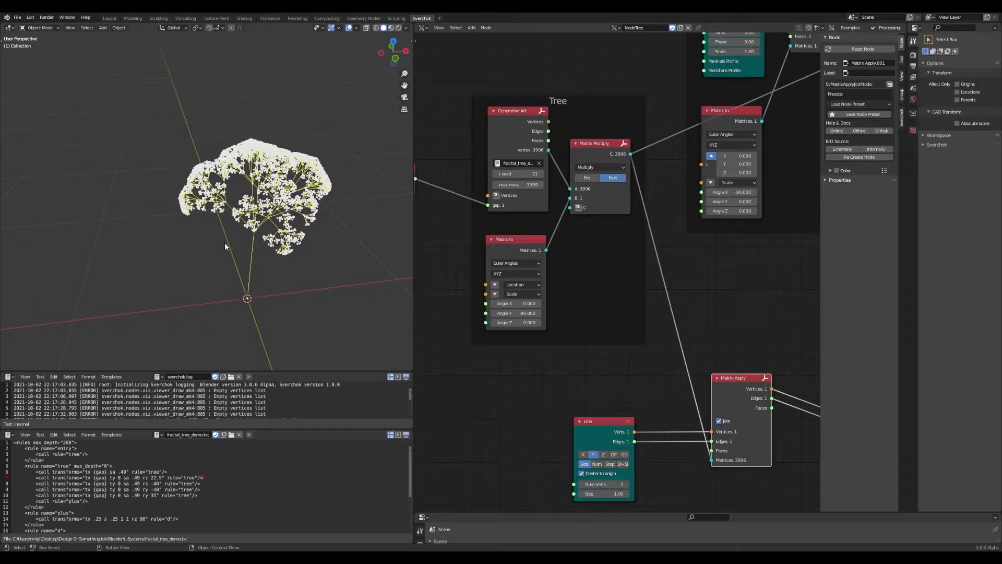
middle_click_drag(223, 271, 218, 224)
scroll(190, 210, "up", 8)
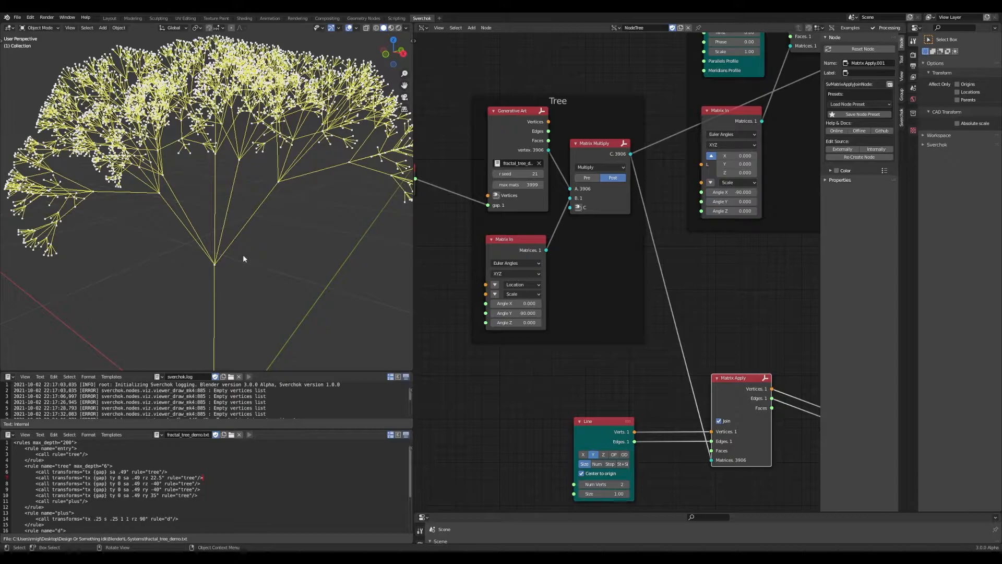
scroll(242, 254, "down", 3)
scroll(577, 318, "down", 2)
mouse_move(294, 202)
middle_mouse_down()
mouse_move(289, 222)
mouse_move(299, 212)
middle_mouse_up()
scroll(289, 222, "down", 4)
scroll(290, 223, "up", 2)
scroll(300, 212, "down", 1)
Show the cylinder trunks briefly to compare them with the line tree, hide them again, and save the file.
scroll(732, 296, "down", 6)
middle_click_drag(760, 255, 630, 300)
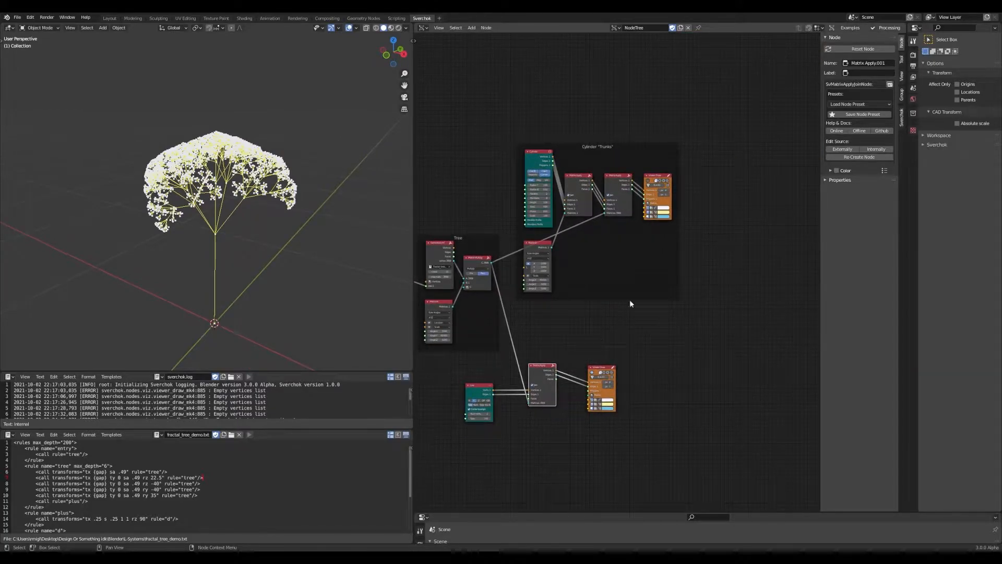
left_click(649, 181)
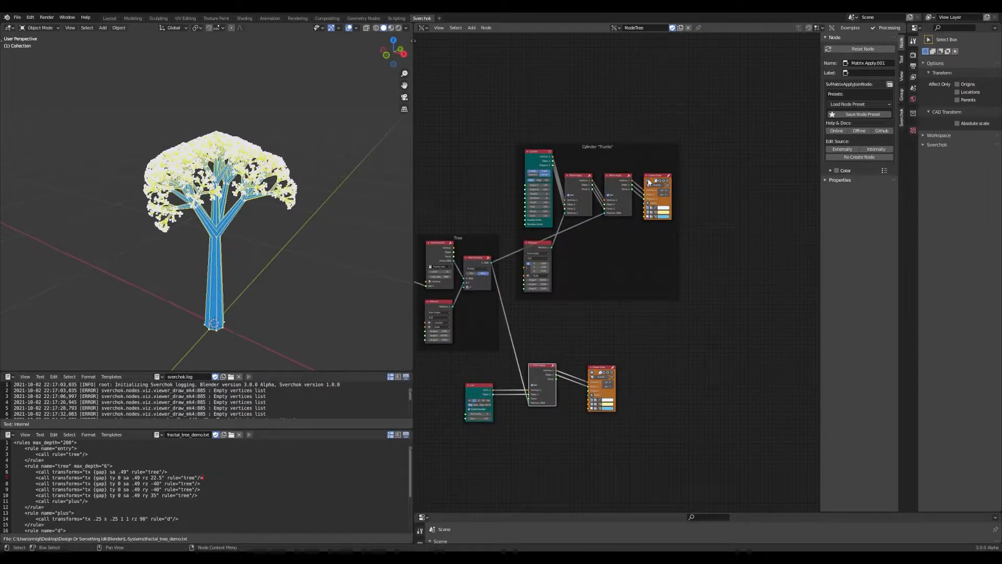
scroll(296, 252, "up", 7)
scroll(284, 236, "down", 2)
mouse_move(282, 236)
middle_mouse_down()
mouse_move(267, 203)
mouse_move(272, 219)
mouse_move(292, 225)
middle_mouse_up()
left_click(648, 181)
middle_click_drag(648, 181, 637, 153)
key("ctrl+s")
Lower the max mats on the Generative Art node to reduce the tree to fewer branches, and save the file.
middle_click_drag(296, 263, 287, 259)
scroll(287, 259, "down", 2)
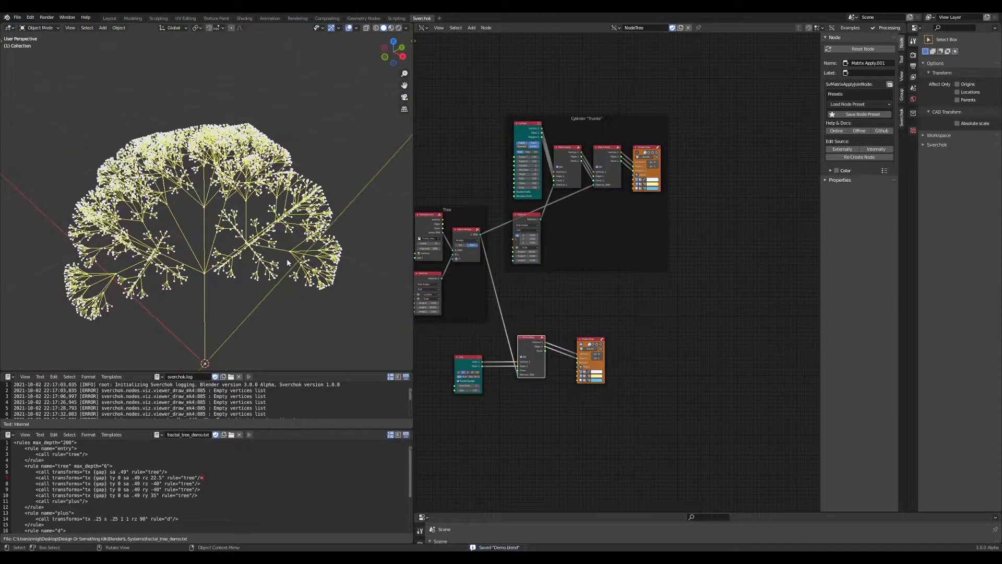
scroll(196, 232, "up", 4)
mouse_move(192, 236)
middle_mouse_down()
mouse_move(231, 243)
mouse_move(198, 237)
mouse_move(163, 202)
mouse_move(185, 219)
middle_mouse_up()
scroll(164, 202, "up", 3)
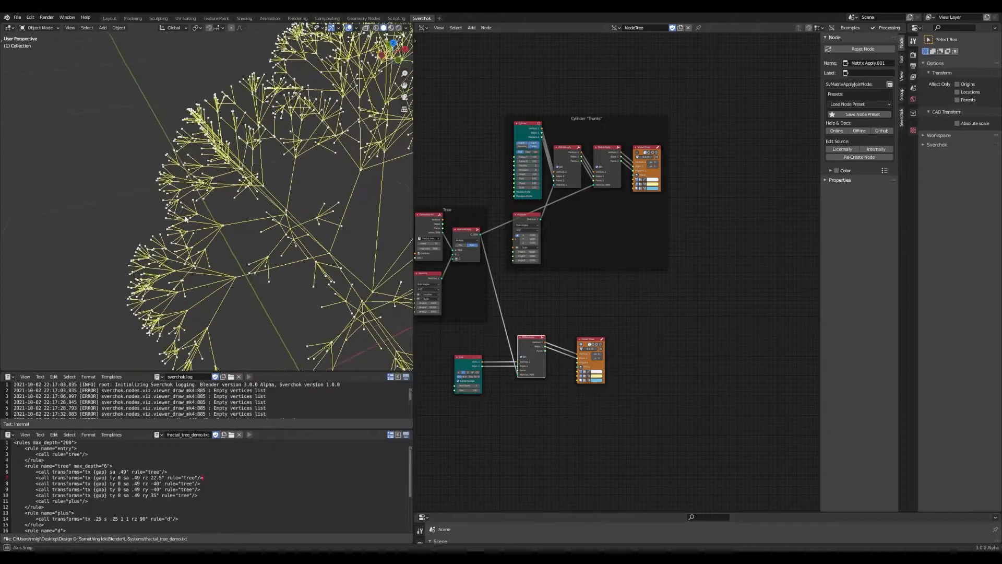
scroll(186, 220, "up", 2)
scroll(653, 296, "up", 6)
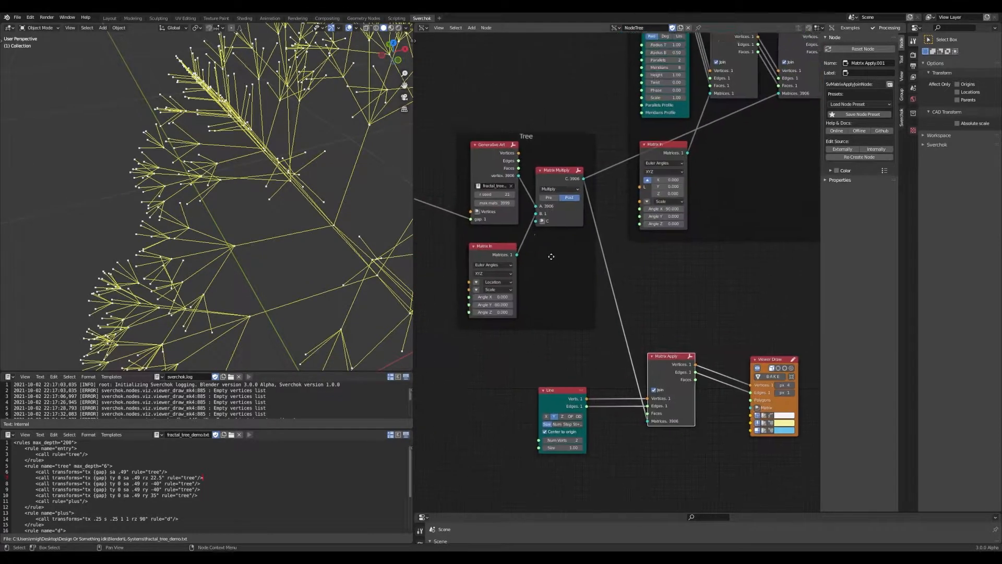
left_click(522, 221)
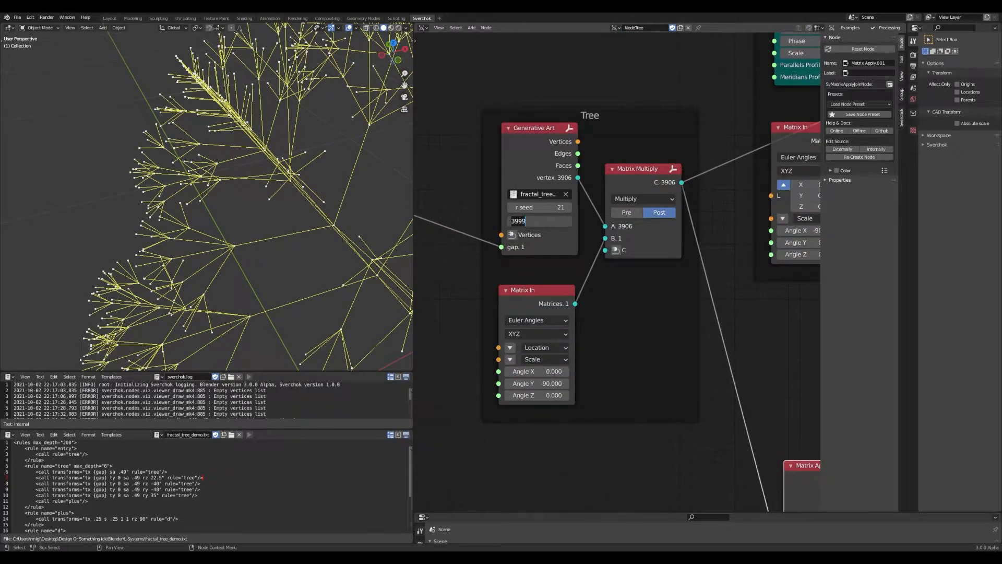
key("Return")
scroll(236, 259, "down", 6)
middle_click_drag(236, 259, 237, 207)
scroll(310, 237, "up", 4)
scroll(286, 225, "down", 3)
scroll(286, 224, "down", 2)
key("ctrl+s")
Add a Plane generator node beside the line tree's Viewer Draw node and save the file.
scroll(305, 221, "up", 3)
scroll(546, 315, "down", 6)
middle_click_drag(691, 378, 524, 250)
key("shift+a")
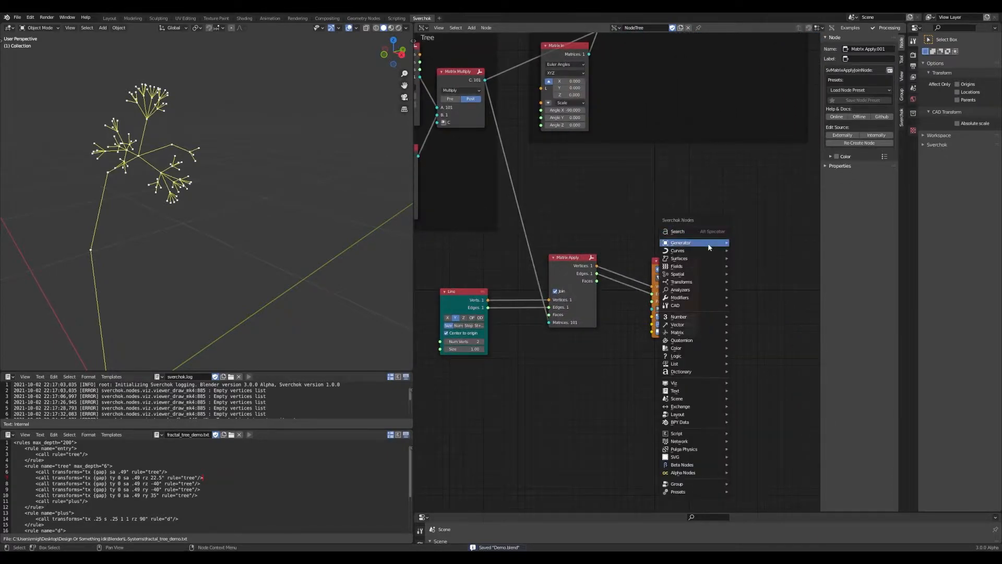
mouse_move(708, 247)
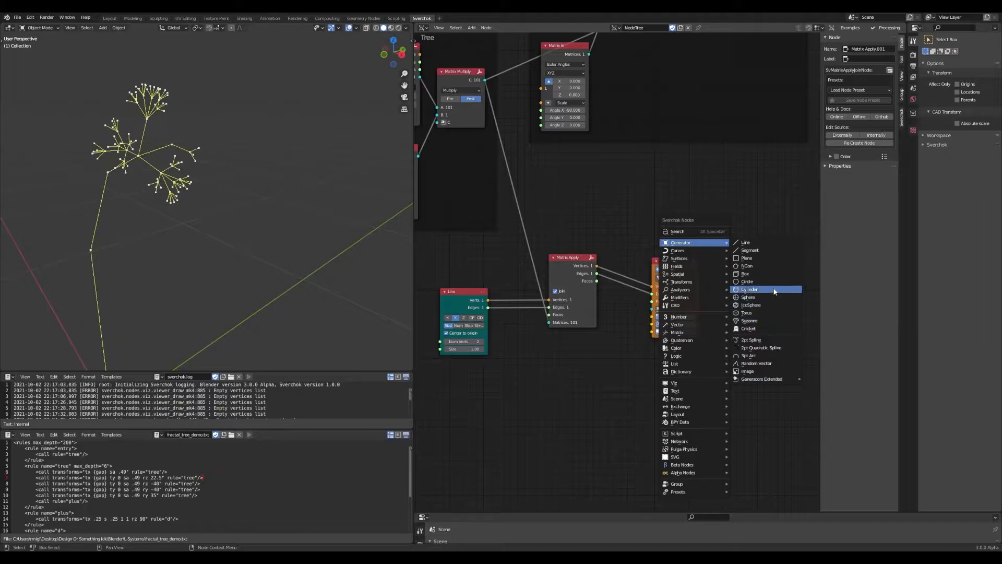
left_click(768, 258)
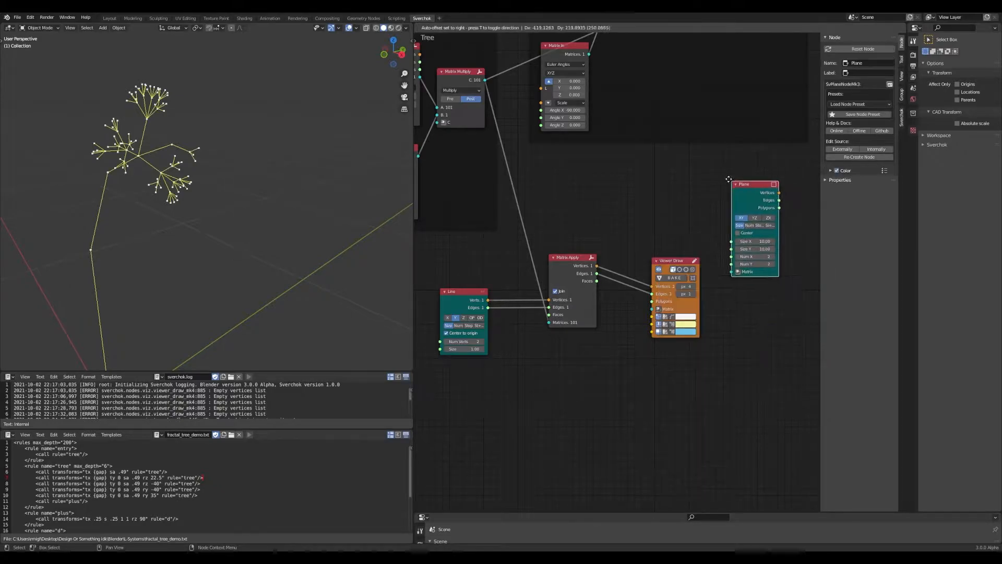
middle_click_drag(664, 370, 651, 331)
key("ctrl+s")
Try replacing Matrix Apply with the Plane node as the source of Viewer Draw's vertices and edges.
left_click_drag(662, 219, 704, 156)
middle_click_drag(671, 231, 689, 249)
left_click_drag(702, 357, 686, 274)
right_click_drag(690, 196, 695, 255, "ctrl")
left_click_drag(724, 219, 773, 253)
left_click_drag(706, 281, 752, 234)
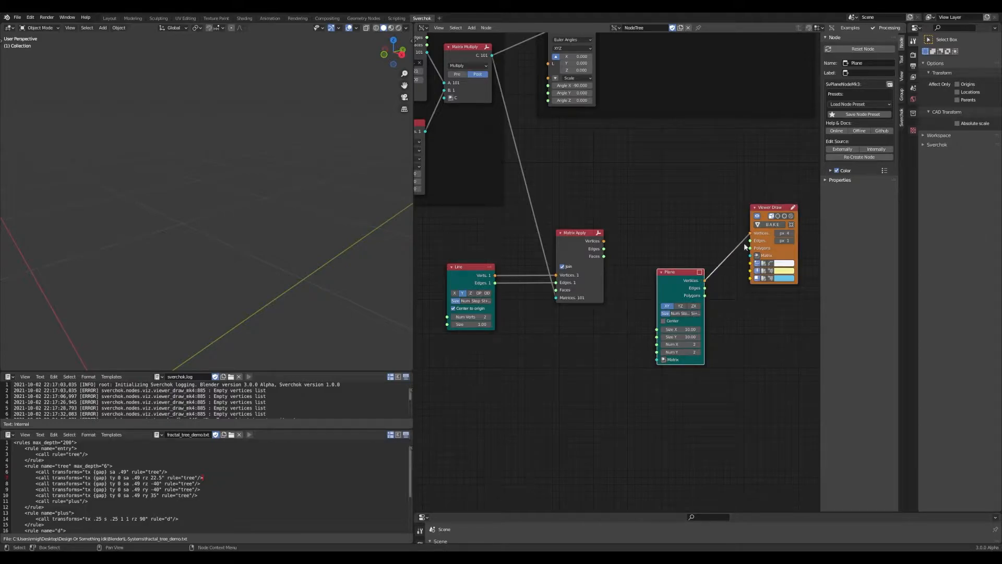
left_click_drag(704, 288, 758, 243)
left_click_drag(679, 273, 698, 229)
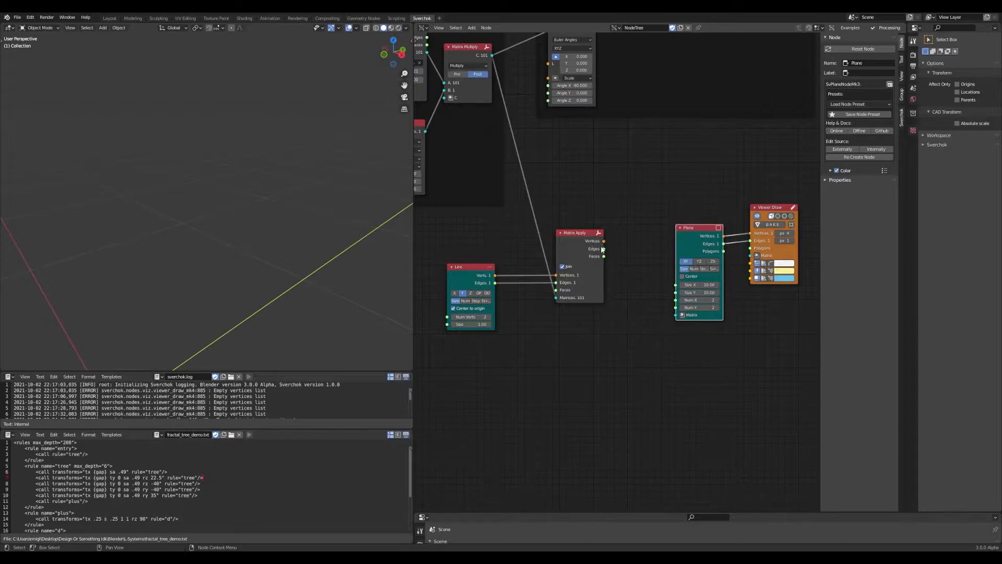
Link Matrix Apply's vertices and edges back to Viewer Draw, move the Plane node out of the way, and save the file.
middle_click_drag(632, 278, 601, 296)
left_click(575, 264)
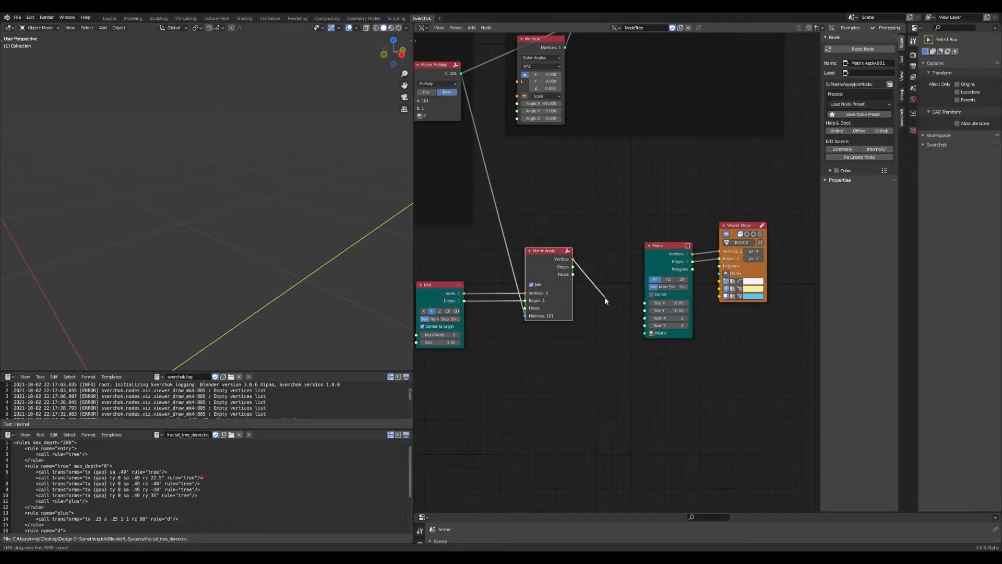
mouse_move(607, 302)
left_mouse_down()
mouse_move(644, 230)
mouse_move(623, 264)
mouse_move(719, 251)
left_mouse_up()
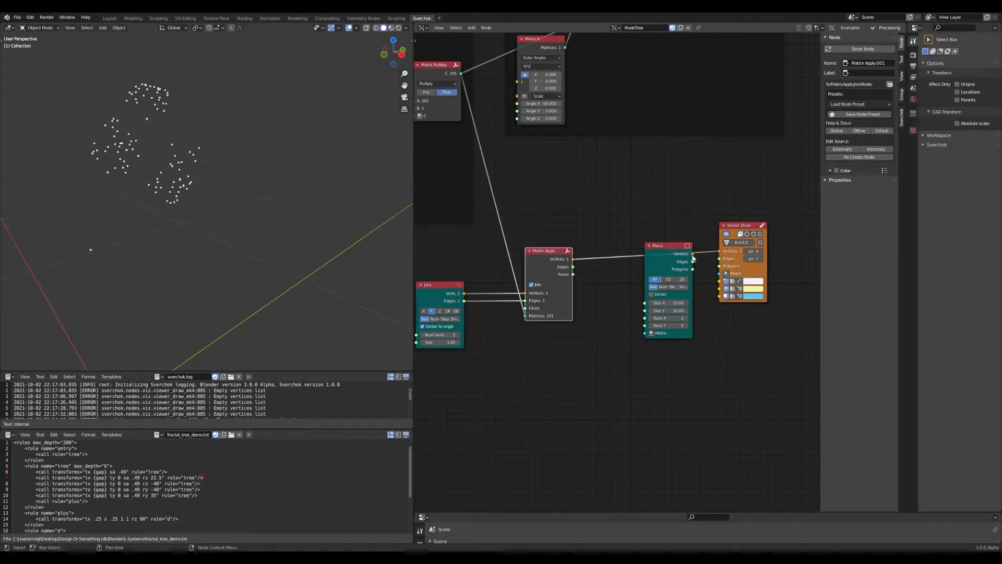
left_click_drag(573, 267, 720, 258)
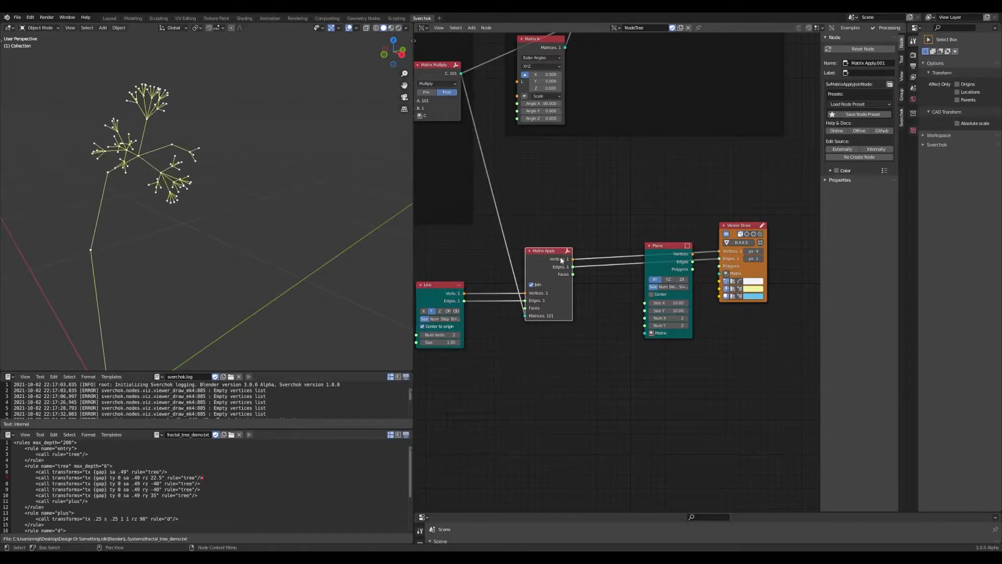
middle_click_drag(239, 227, 208, 288)
middle_click_drag(289, 96, 278, 122)
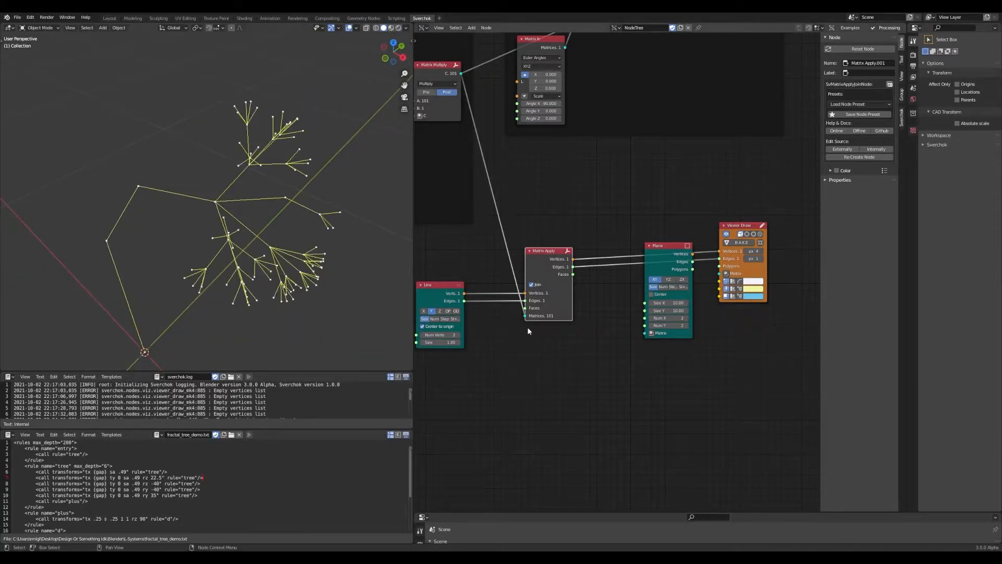
left_click_drag(660, 246, 621, 300)
key("ctrl+s")
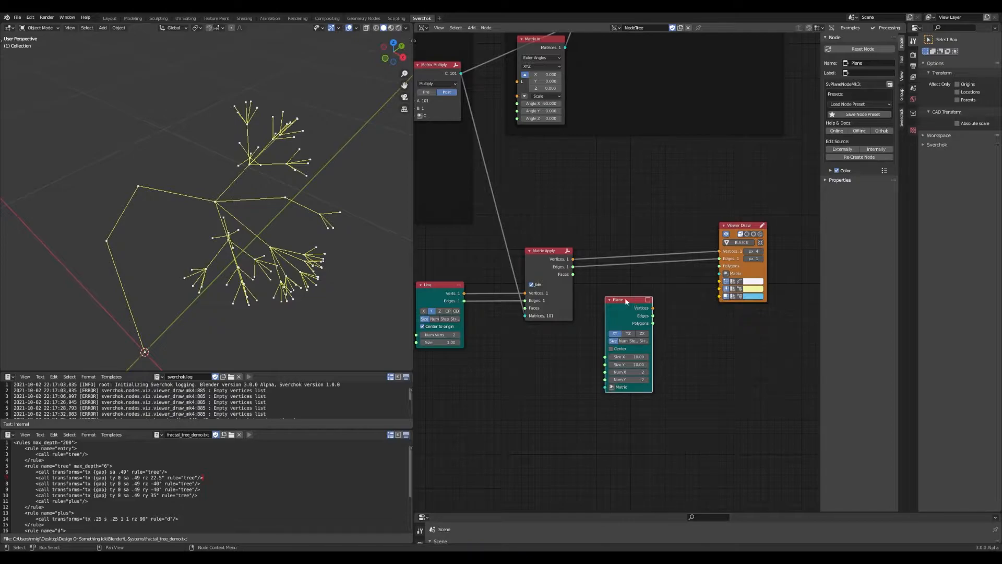
Cut Matrix Apply's links to Viewer Draw and connect the Plane's vertices, edges and polygons to it instead.
right_click_drag(593, 265, 646, 288, "ctrl")
left_click_drag(653, 308, 720, 251)
right_click_drag(677, 319, 678, 320, "ctrl")
left_click(727, 229, "shift")
key("f")
left_click_drag(637, 299, 653, 276)
scroll(654, 276, "down", 5)
scroll(358, 263, "down", 10)
scroll(681, 290, "up", 3)
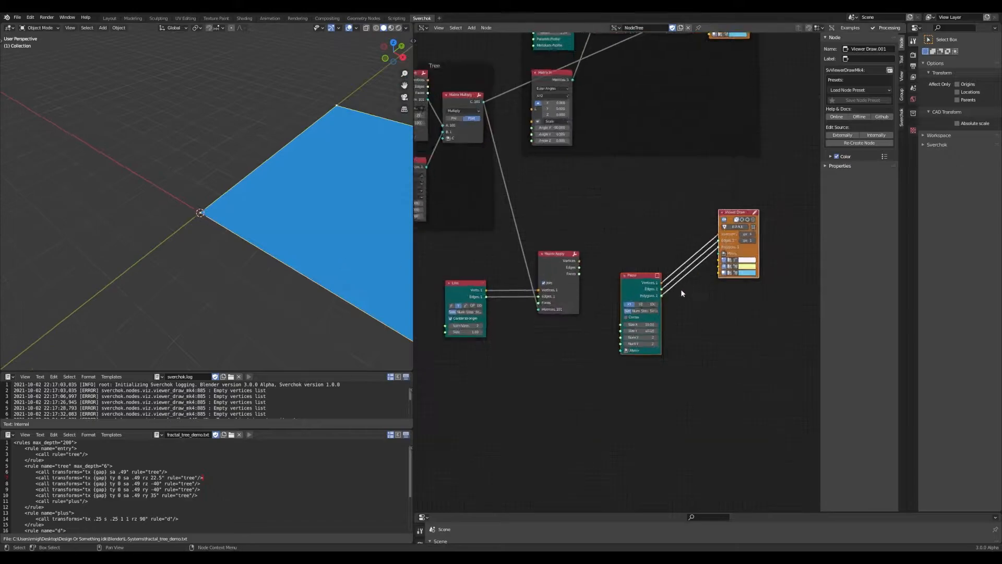
Center the Plane and feed Matrix Apply's vertices into its Matrix input.
scroll(619, 274, "up", 4)
left_click(632, 356)
left_click_drag(547, 251, 623, 417)
scroll(290, 261, "down", 6)
middle_click_drag(291, 261, 257, 211)
scroll(277, 219, "up", 4)
scroll(269, 213, "up", 2)
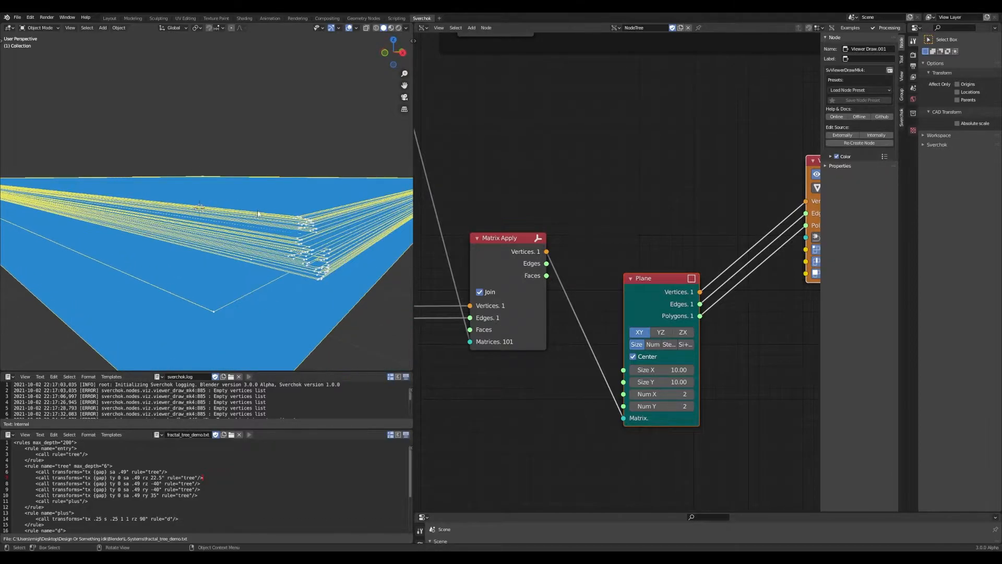
Try a Size X and Size Y of 0.5 on the Plane node.
left_click(671, 370)
type("0.5")
key("Return")
left_click(650, 382)
scroll(199, 293, "up", 10)
middle_click_drag(203, 265, 225, 303)
Try a smaller Size X and Size Y of 0.05 on the Plane node.
middle_click_drag(725, 382, 729, 355)
left_click_drag(679, 343, 653, 343)
left_click(678, 342)
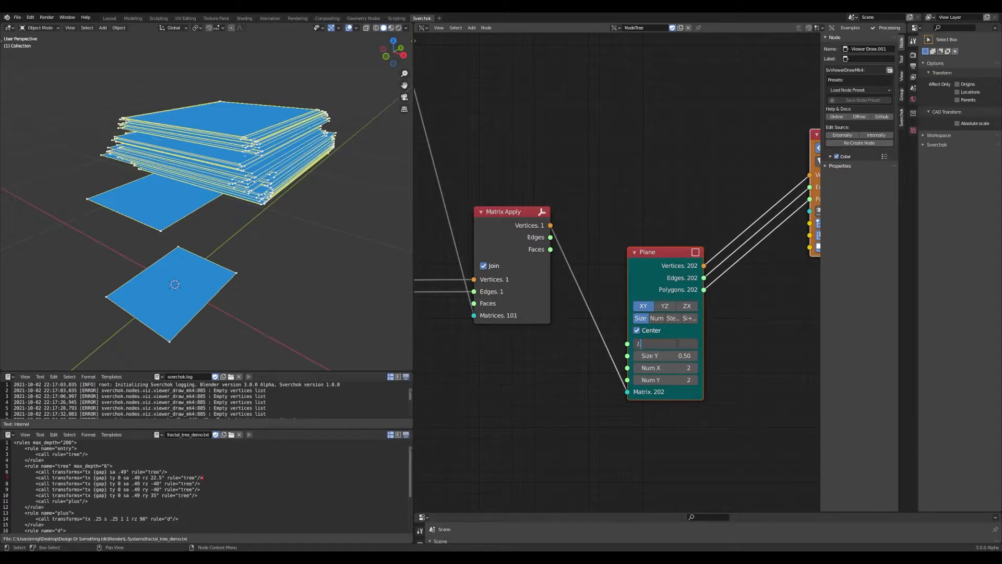
key("Tab")
type(".05")
key("Return")
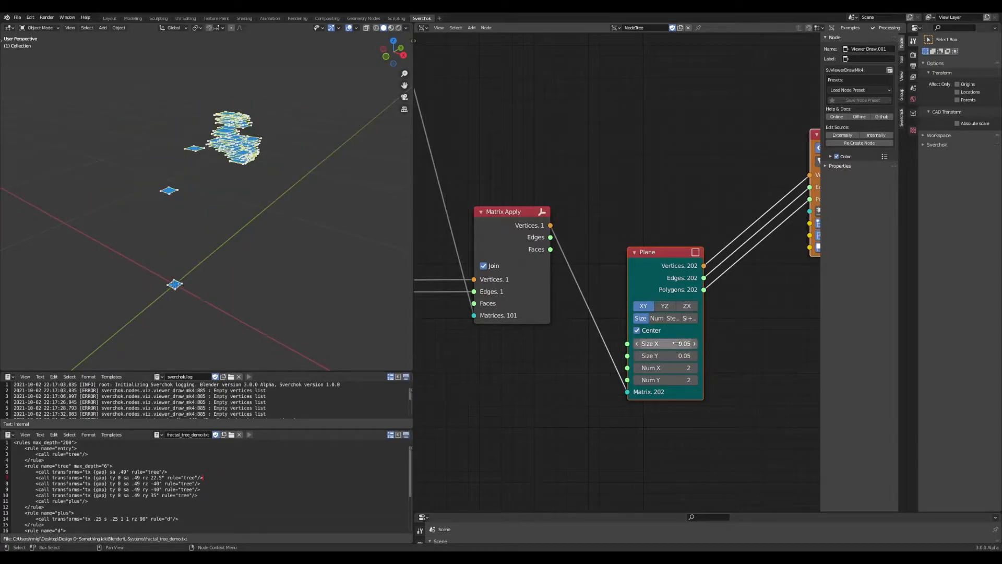
scroll(318, 244, "up", 3)
middle_click_drag(318, 244, 314, 266)
Duplicate the Viewer Draw node and link Matrix Apply's vertices and edges to the copy to show the branches alongside the planes.
scroll(654, 264, "down", 2)
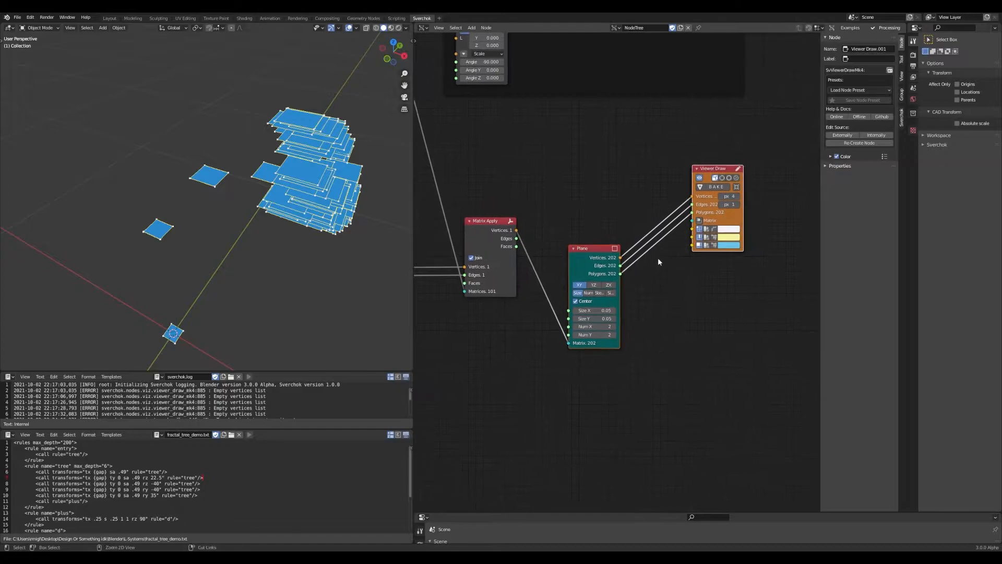
left_click(722, 172)
key("shift+d")
left_click(712, 366)
middle_click_drag(688, 337, 692, 255)
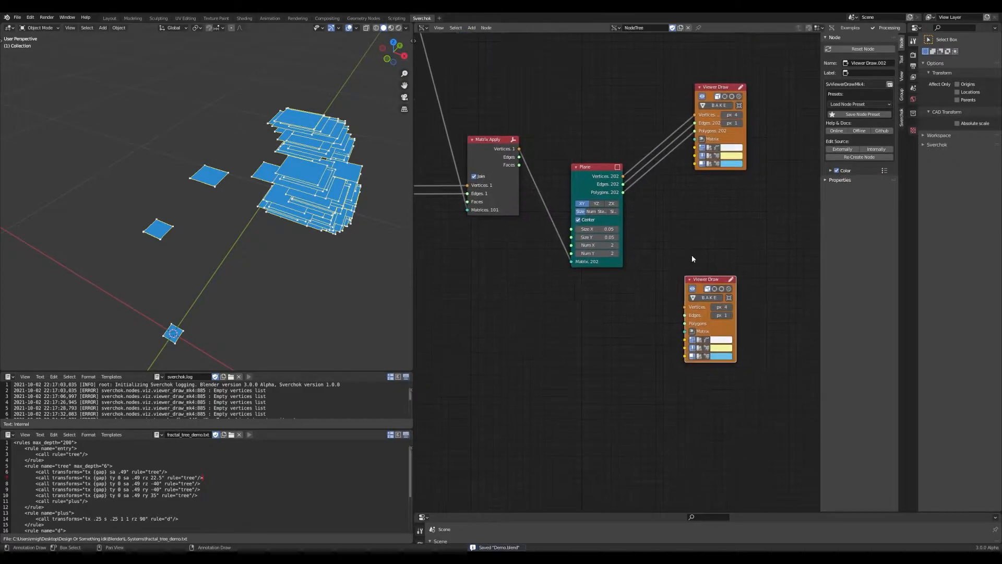
mouse_move(519, 150)
left_mouse_down()
mouse_move(660, 380)
mouse_move(685, 307)
left_mouse_up()
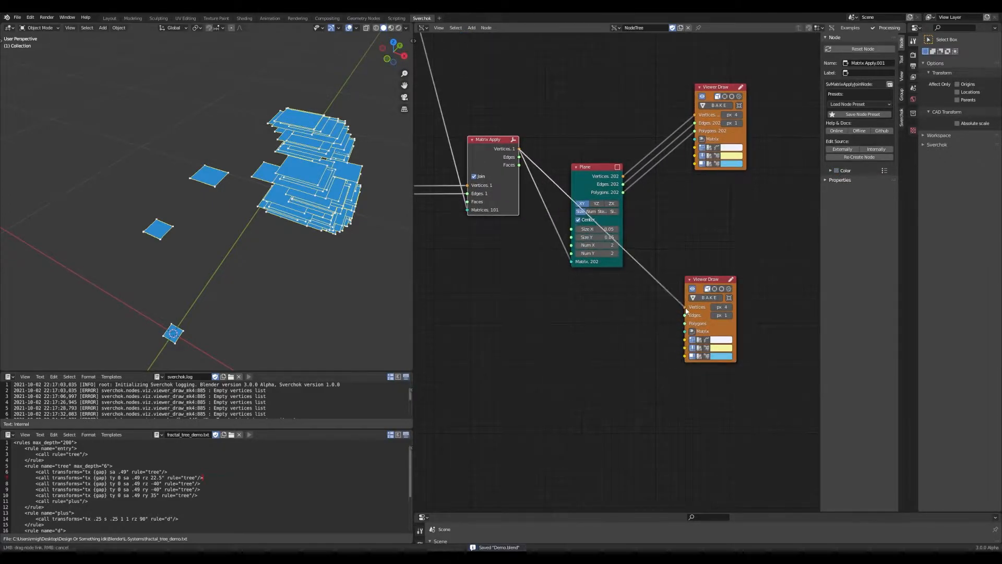
left_click_drag(520, 157, 684, 315)
middle_click_drag(285, 196, 260, 234)
scroll(671, 222, "up", 2)
Set the Plane's Size X and Size Y to 0.0125 and save the file.
double_click(590, 217)
key("BackSpace")
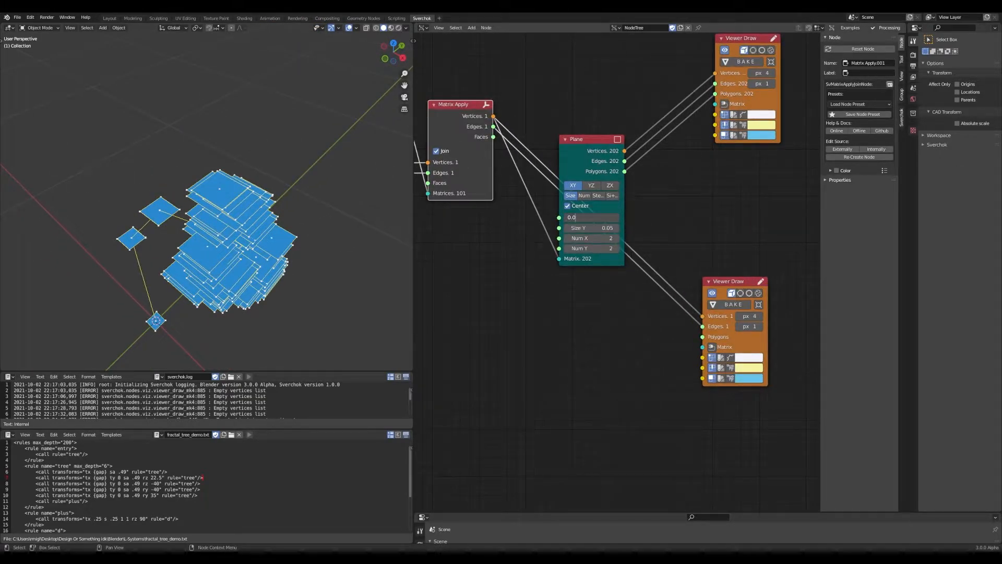
type("5")
key("Tab")
type(".0125")
key("Return")
key("ctrl+s")
Examine how the small planes are placed and oriented at the branch points of the tree.
middle_click_drag(272, 235, 280, 211)
scroll(279, 211, "up", 2)
scroll(280, 212, "down", 4)
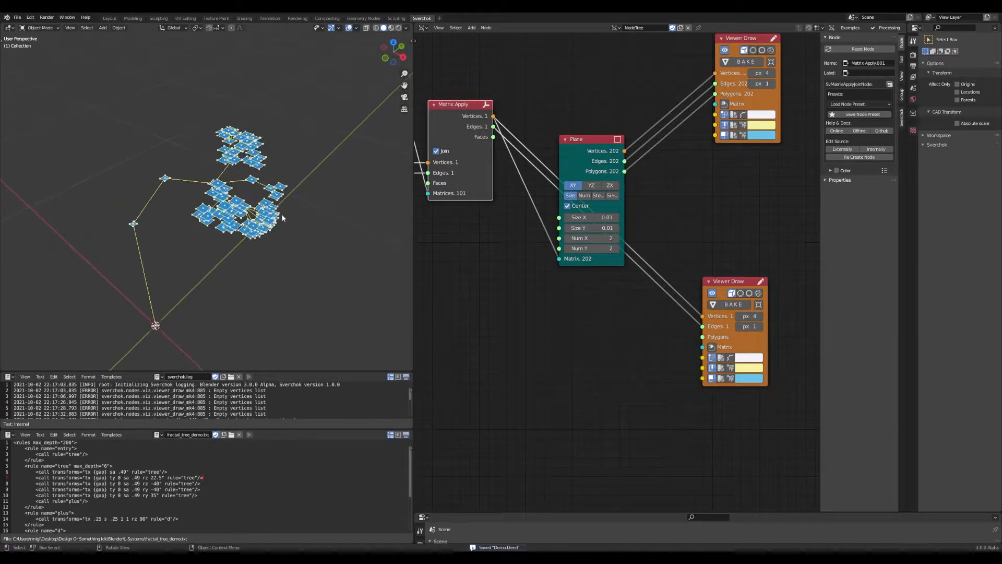
scroll(283, 217, "up", 2)
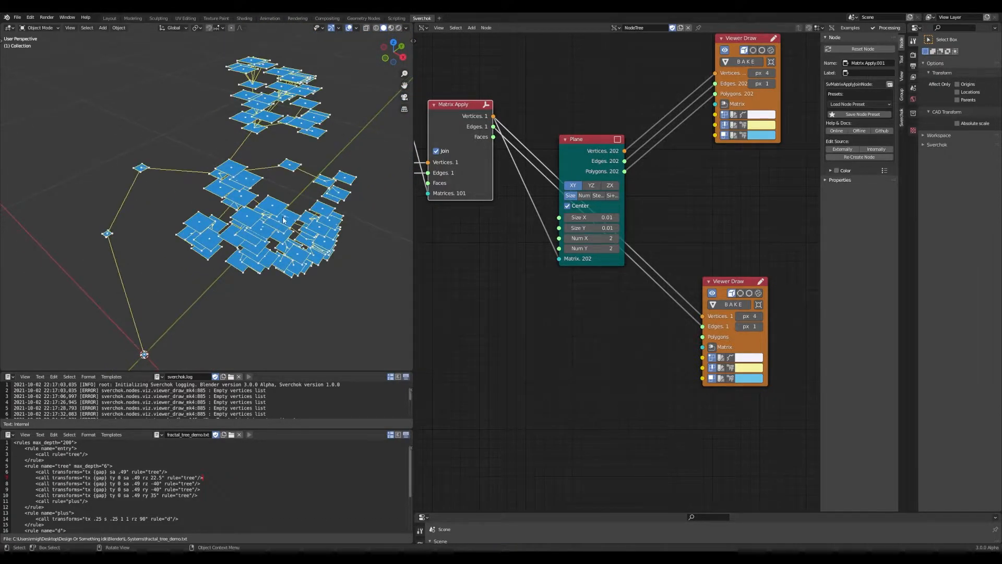
middle_click_drag(270, 239, 242, 252)
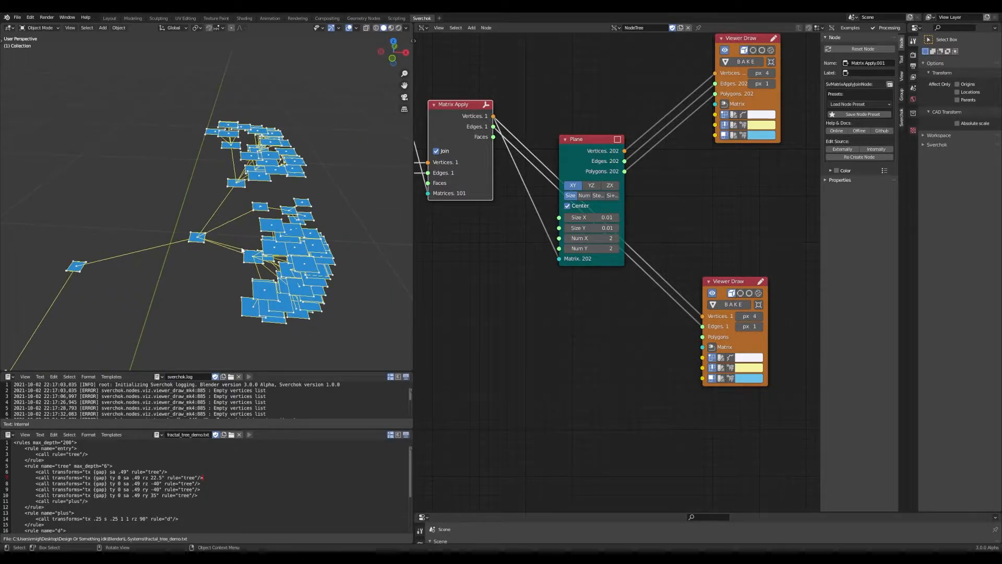
middle_click_drag(282, 300, 223, 248)
scroll(278, 268, "up", 3)
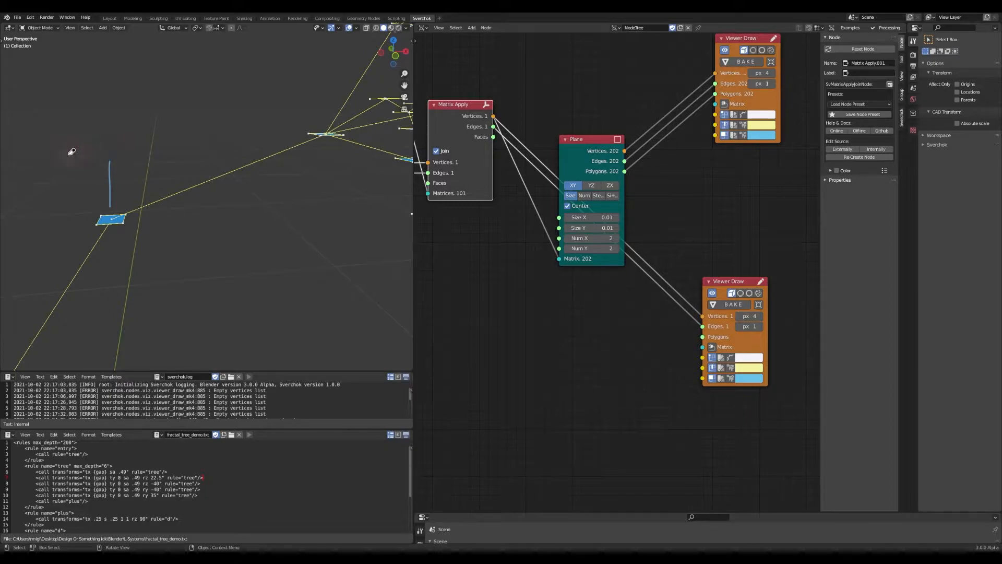
middle_click_drag(195, 229, 220, 236)
scroll(221, 235, "down", 4)
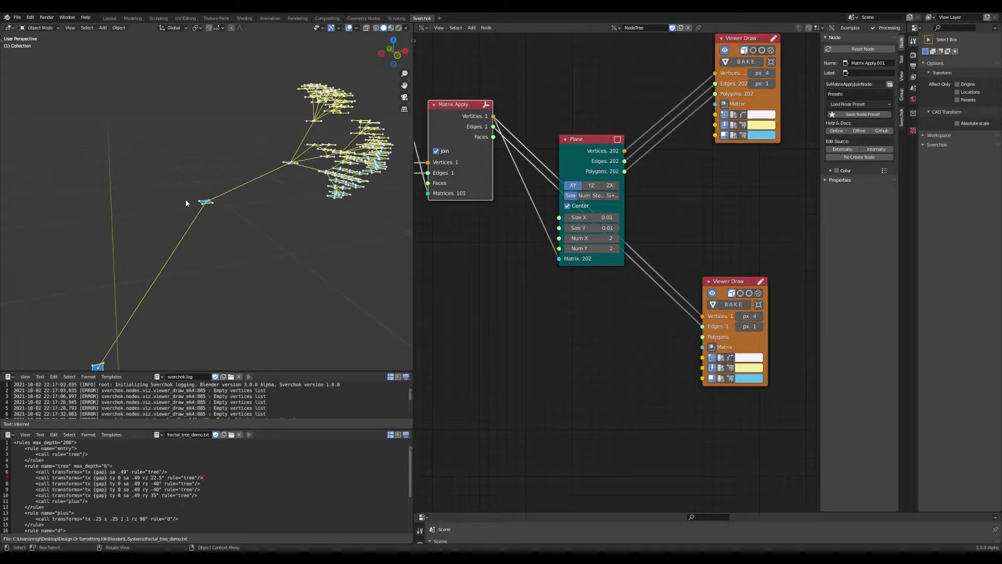
Annotate the lowest branch segment with freehand strokes running from its base up to the next plane.
left_click_drag(120, 338, 169, 271)
left_click_drag(216, 224, 186, 215)
mouse_move(103, 358)
left_mouse_down()
mouse_move(160, 290)
mouse_move(204, 206)
left_mouse_up()
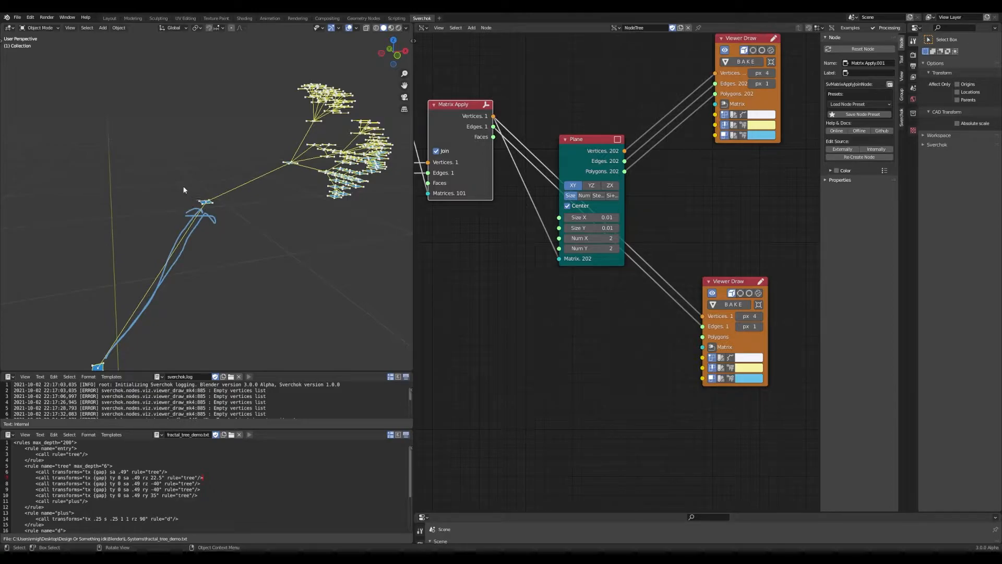
Sketch a tilted plane and its direction line at the first branch point, and erase all the annotations.
left_click_drag(240, 203, 170, 142)
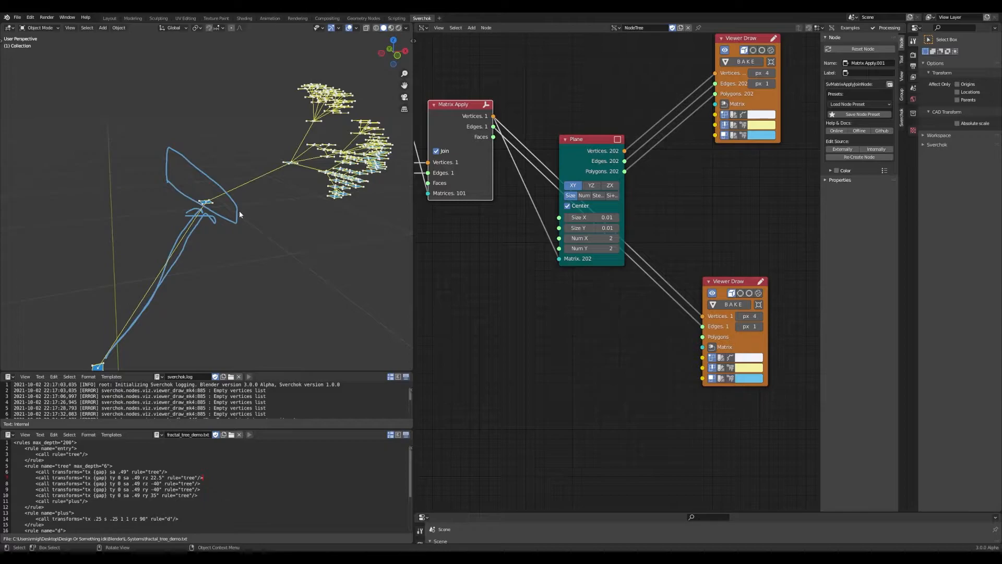
left_click_drag(200, 186, 236, 134)
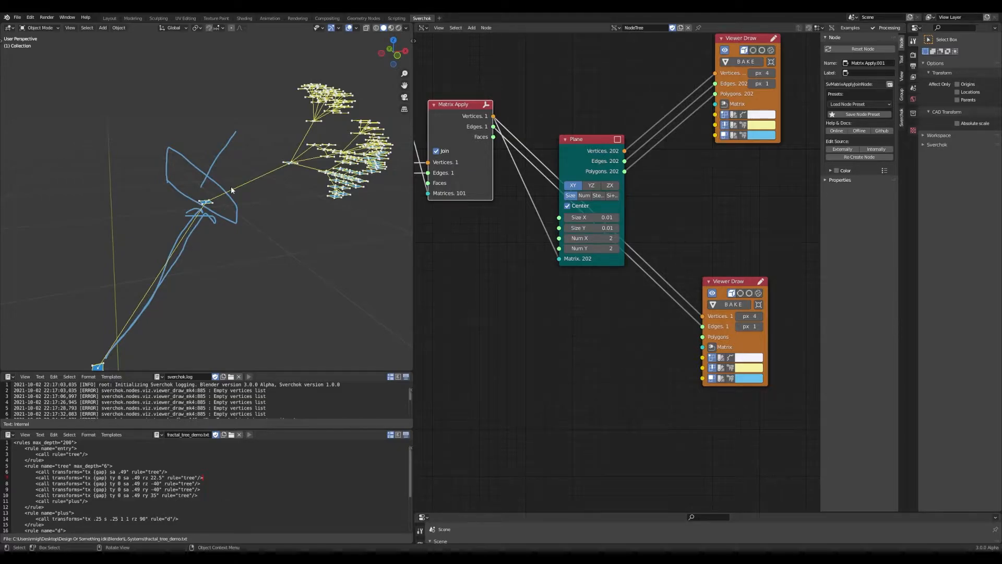
mouse_move(221, 147)
right_mouse_down()
mouse_move(98, 196)
mouse_move(152, 246)
mouse_move(201, 203)
right_mouse_up()
mouse_move(200, 203)
left_mouse_down()
mouse_move(183, 270)
mouse_move(129, 350)
left_mouse_up()
Sketch freehand marks beside the tree's lower branch points and erase them.
middle_click_drag(114, 350, 205, 249)
scroll(205, 253, "up", 4)
key("d")
mouse_move(167, 174)
left_mouse_down()
mouse_move(147, 277)
mouse_move(190, 370)
mouse_move(227, 228)
mouse_move(189, 177)
mouse_move(162, 173)
left_mouse_up()
left_click_drag(210, 266, 218, 289)
mouse_move(176, 172)
left_mouse_down()
mouse_move(234, 152)
mouse_move(173, 180)
left_mouse_up()
mouse_move(235, 167)
left_mouse_down()
mouse_move(241, 157)
mouse_move(257, 185)
left_mouse_up()
mouse_move(170, 186)
right_mouse_down()
mouse_move(121, 128)
mouse_move(180, 185)
mouse_move(340, 192)
right_mouse_up()
scroll(272, 213, "down", 4)
mouse_move(269, 214)
right_mouse_down()
mouse_move(195, 211)
mouse_move(206, 243)
mouse_move(201, 284)
mouse_move(191, 282)
right_mouse_up()
scroll(176, 199, "up", 4)
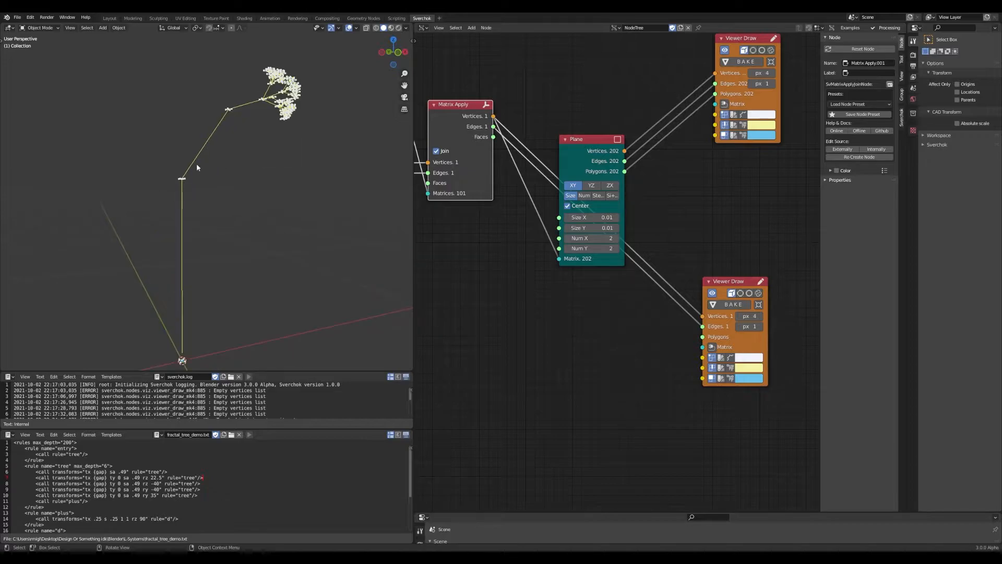
Circle the tree's base and first branch point, label them V0 and V1, and erase the annotations.
mouse_move(160, 171)
left_mouse_down()
mouse_move(173, 184)
mouse_move(221, 182)
mouse_move(219, 208)
left_mouse_up()
scroll(208, 308, "down", 2)
left_click_drag(184, 316, 232, 332)
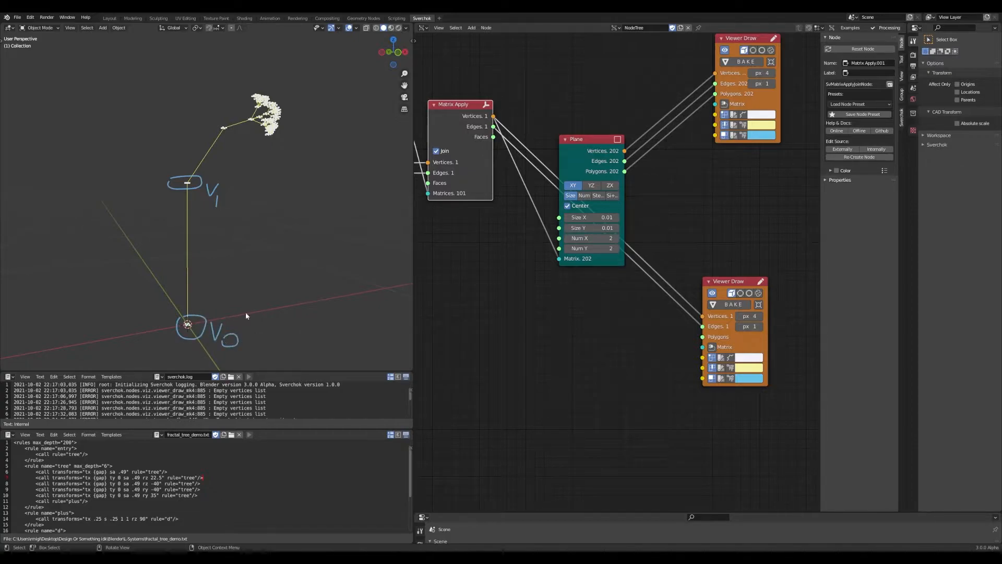
mouse_move(167, 327)
right_mouse_down()
mouse_move(288, 331)
mouse_move(141, 317)
mouse_move(277, 190)
mouse_move(210, 175)
right_mouse_up()
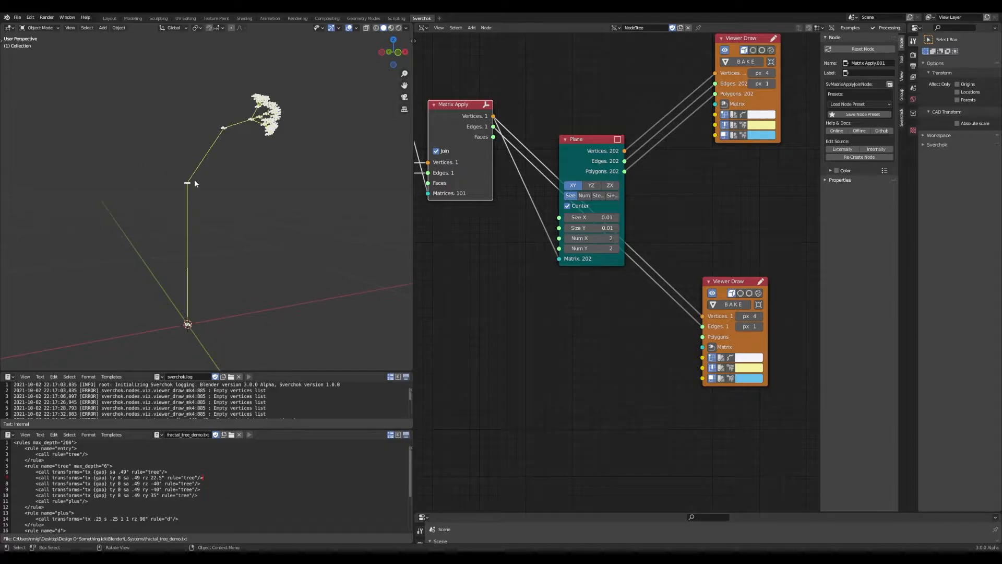
left_click(187, 325)
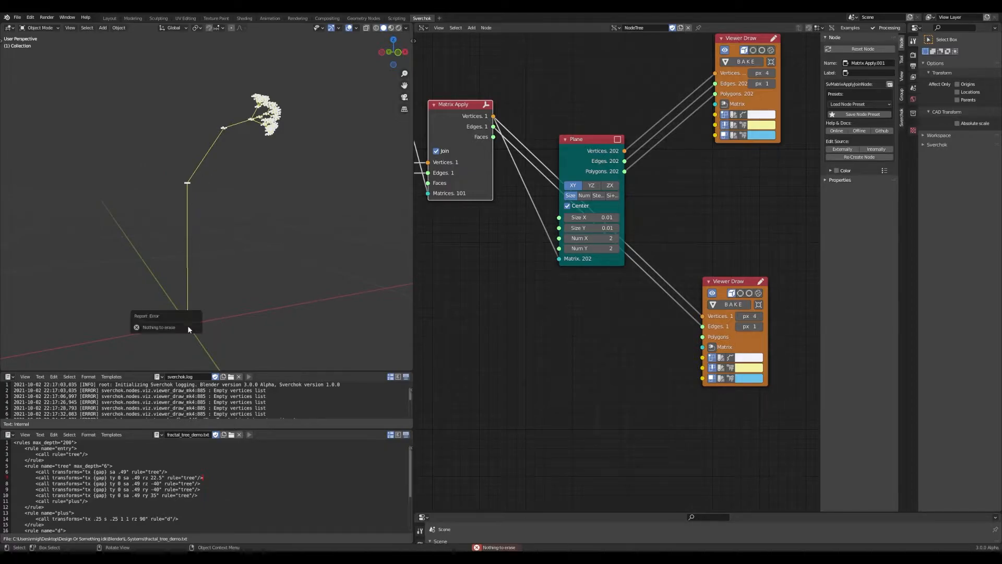
Draw annotation arrows from the tree's base to the next three branch points and label them V0, V1 and V2.
left_click_drag(188, 324, 191, 261)
left_click_drag(188, 181, 187, 182)
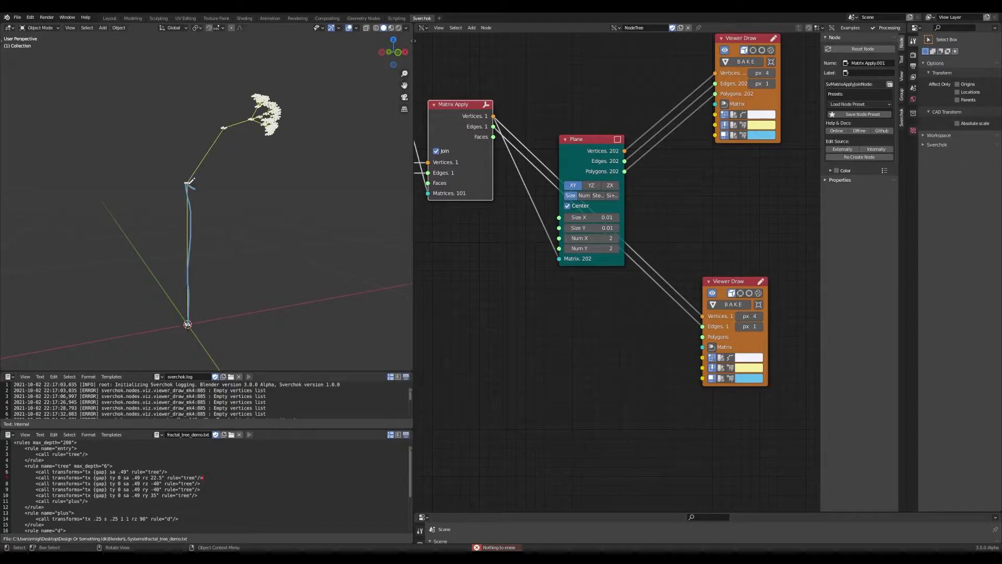
mouse_move(213, 259)
left_mouse_down()
mouse_move(224, 123)
mouse_move(243, 165)
left_mouse_up()
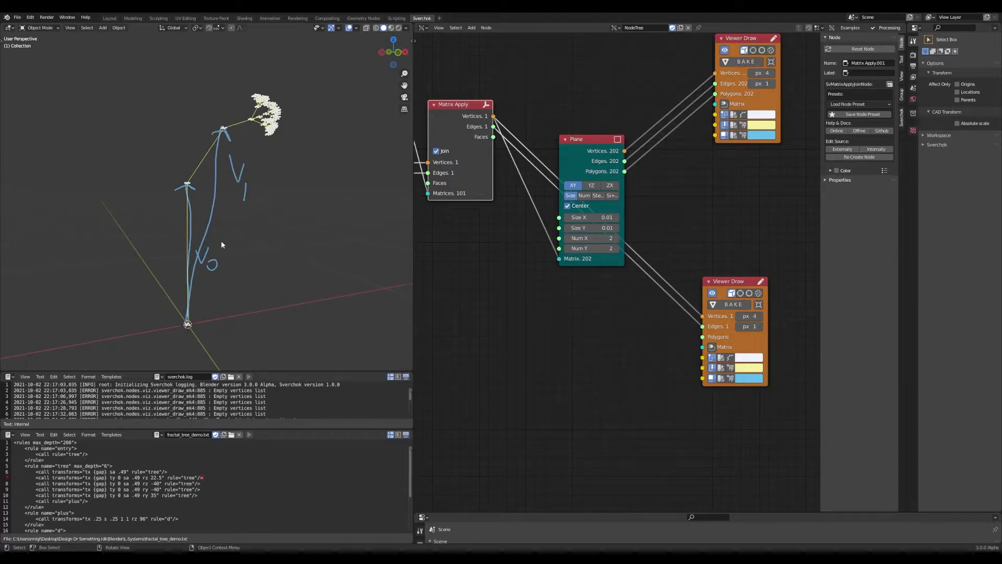
mouse_move(207, 279)
left_mouse_down()
mouse_move(255, 133)
mouse_move(282, 168)
left_mouse_up()
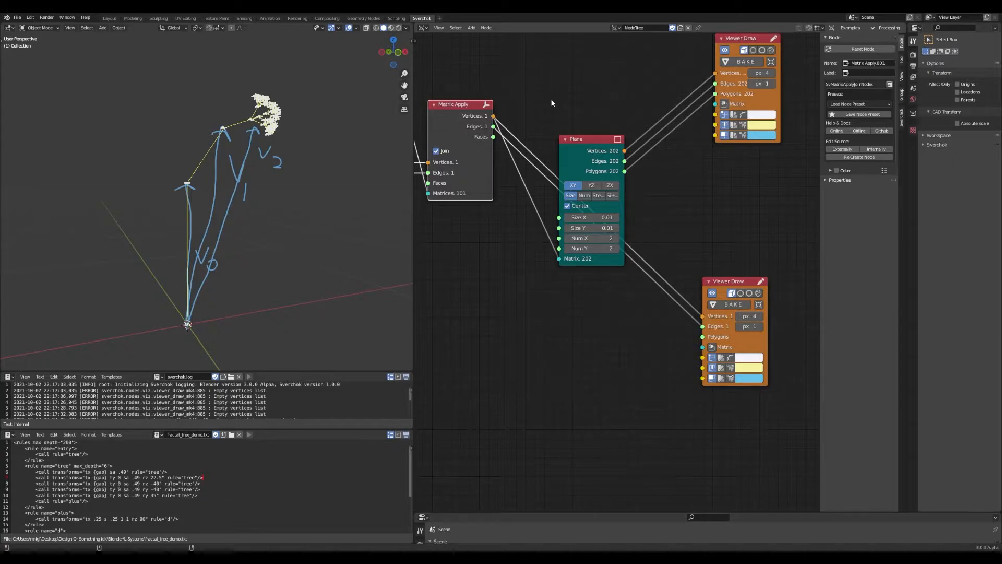
Reposition the Plane node beside its Viewer Draw to free space in the node layout.
left_click_drag(577, 139, 598, 40)
middle_click_drag(606, 157, 528, 274)
scroll(528, 276, "down", 2)
middle_click_drag(642, 235, 714, 222)
left_click_drag(759, 187, 612, 149)
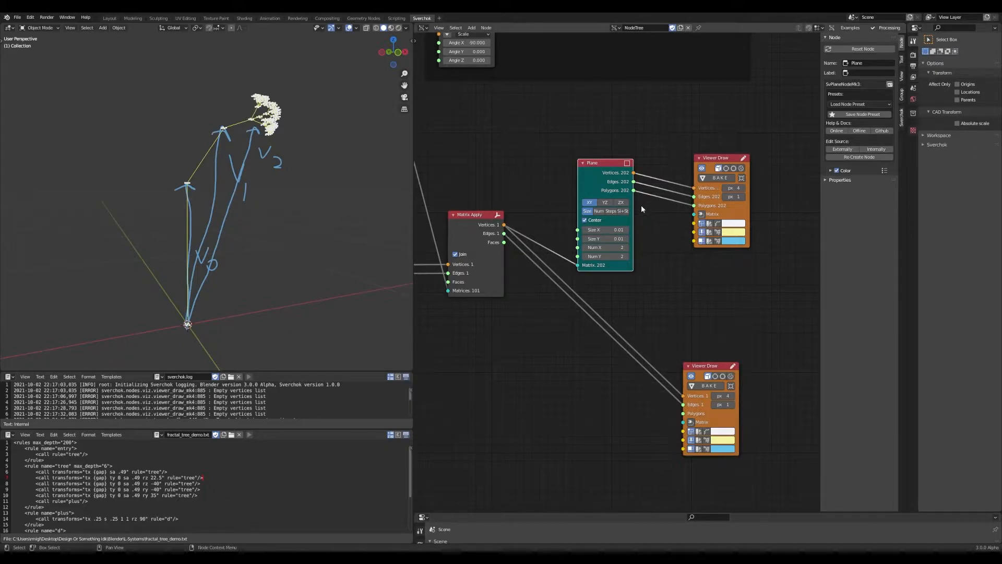
left_click(706, 294)
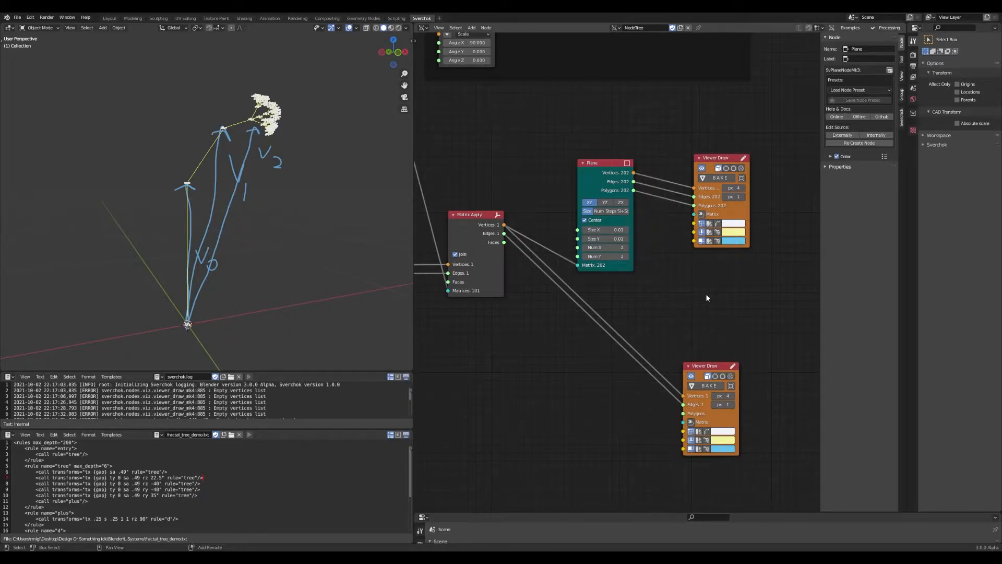
Add a Matrix normal node between the two Viewer Draw nodes and save the file.
key("shift+a")
left_click(697, 282)
type("matrix nor")
key("Return")
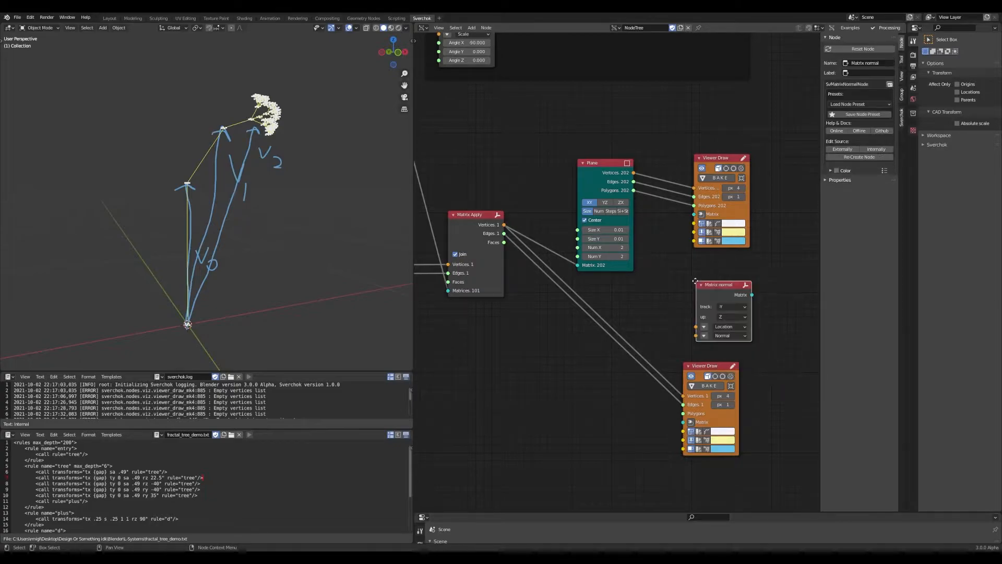
left_click(680, 281)
key("ctrl+s")
Set the Matrix normal node's track axis to X.
middle_click_drag(719, 312, 706, 309)
left_click(703, 302)
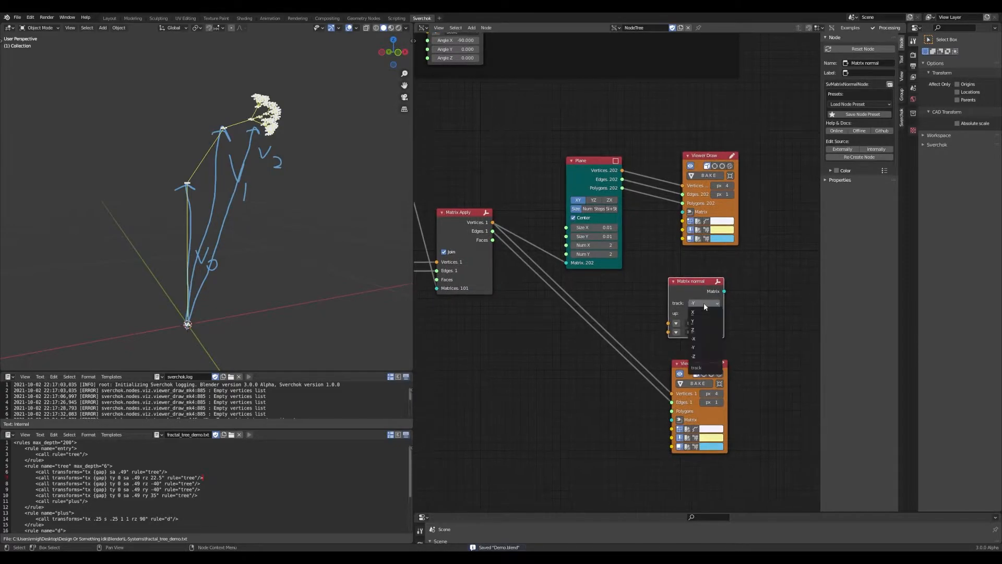
left_click(703, 310)
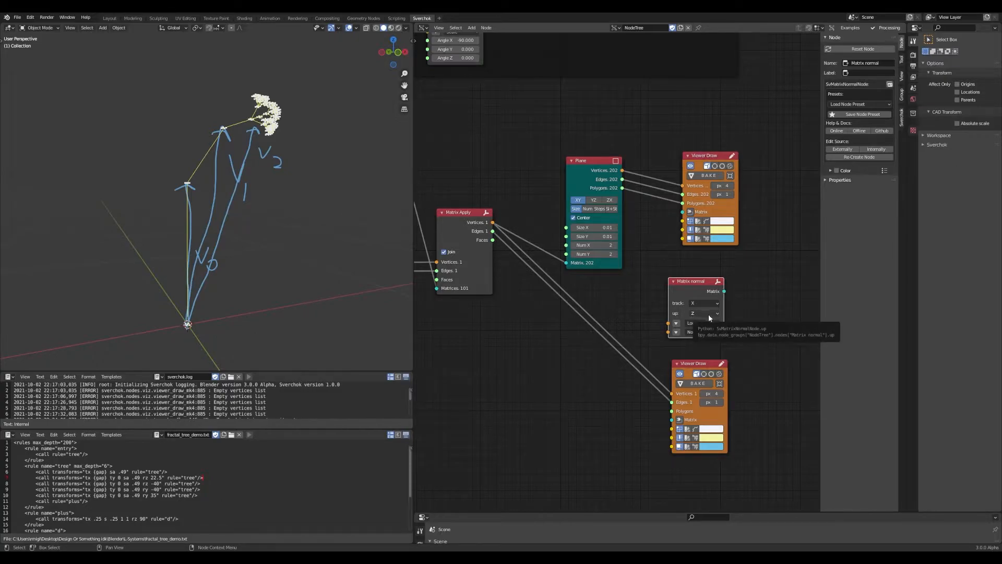
Move the Plane node and its Viewer Draw upward, away from the Matrix normal node.
left_click_drag(603, 200, 620, 169)
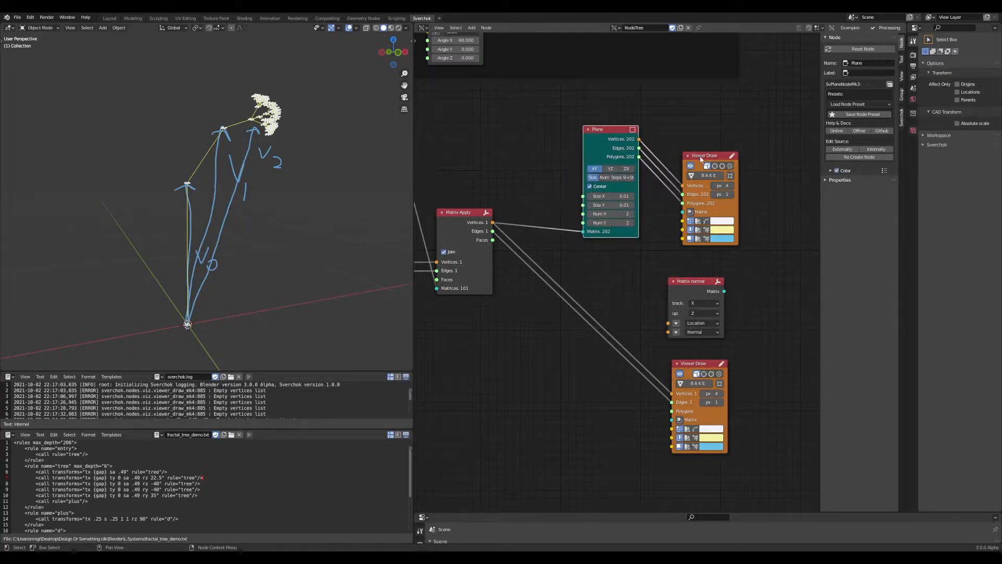
left_click_drag(701, 160, 708, 120)
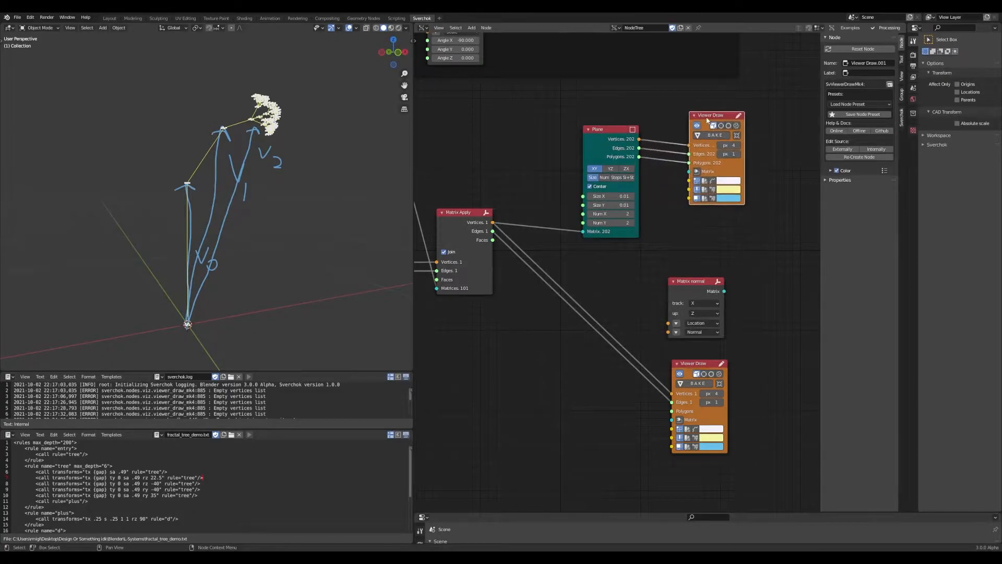
Try -Z as the Matrix normal's track axis, return it to X, and save the file.
left_click(698, 303)
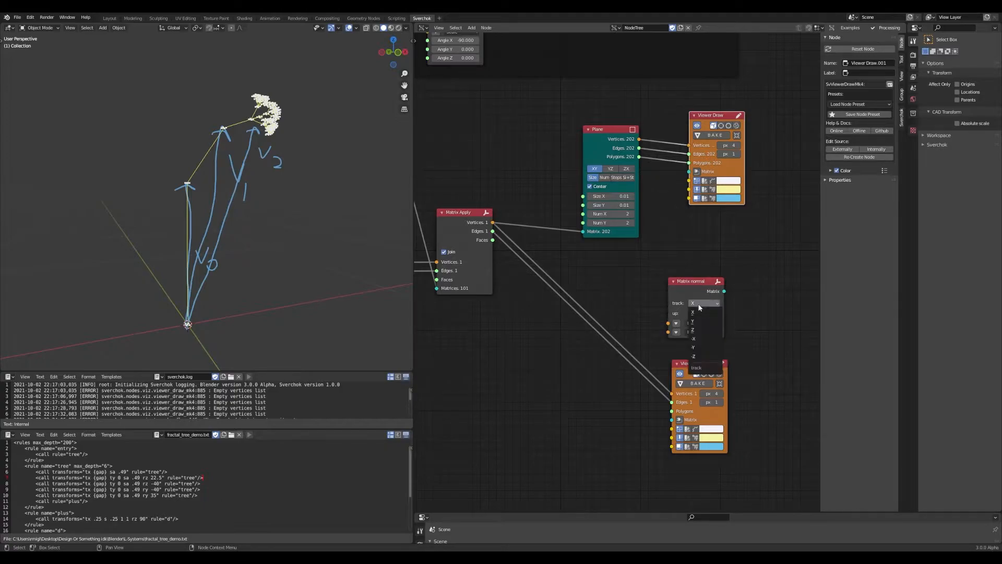
left_click(704, 357)
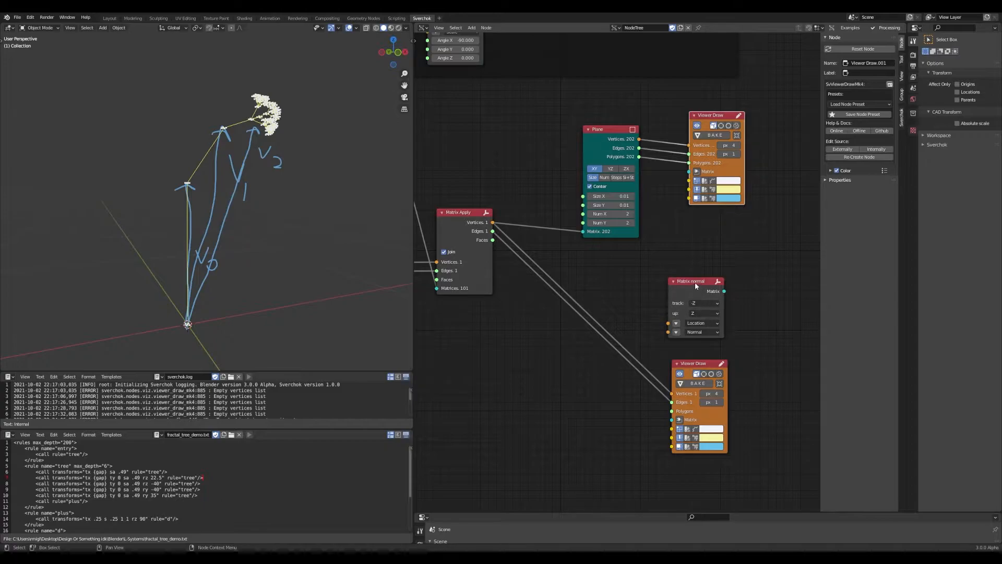
left_click_drag(696, 281, 679, 275)
left_click(682, 297)
left_click(683, 306)
key("ctrl+space")
key("ctrl+s")
Cut the links from Matrix Apply to the lower Viewer Draw and reconnect its vertices and edges.
right_click_drag(711, 228, 739, 253, "ctrl")
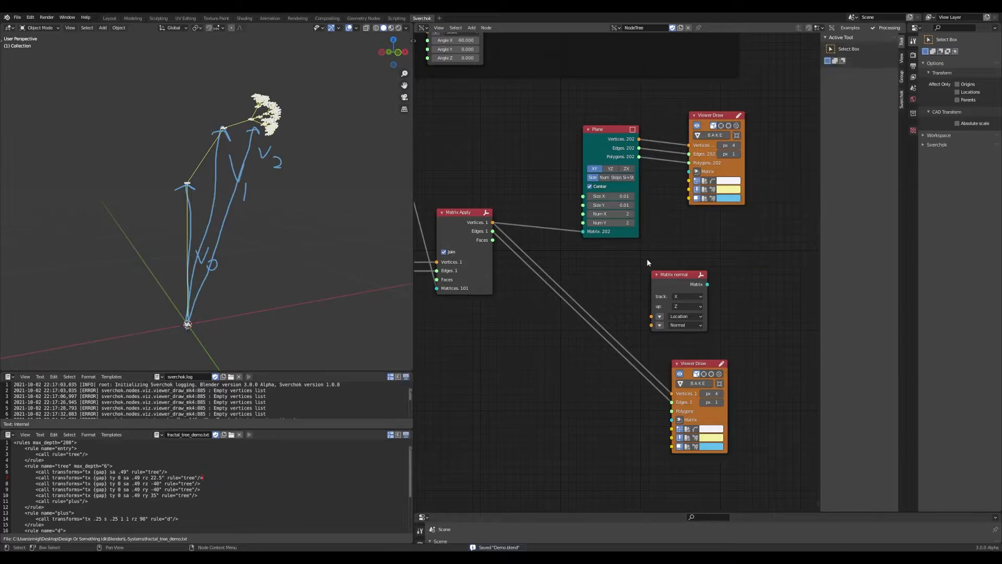
right_click_drag(589, 273, 525, 262, "ctrl")
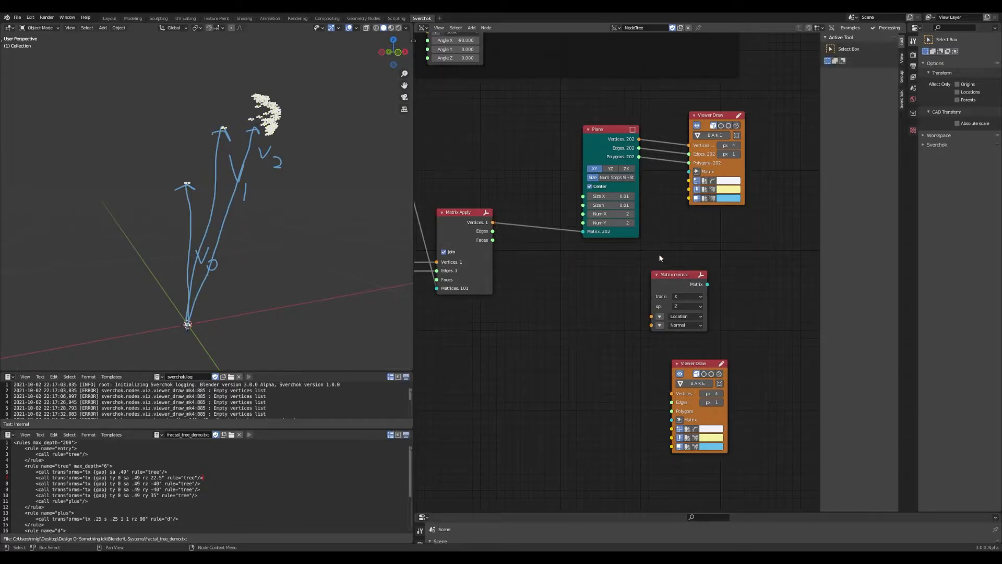
left_click_drag(492, 222, 672, 394)
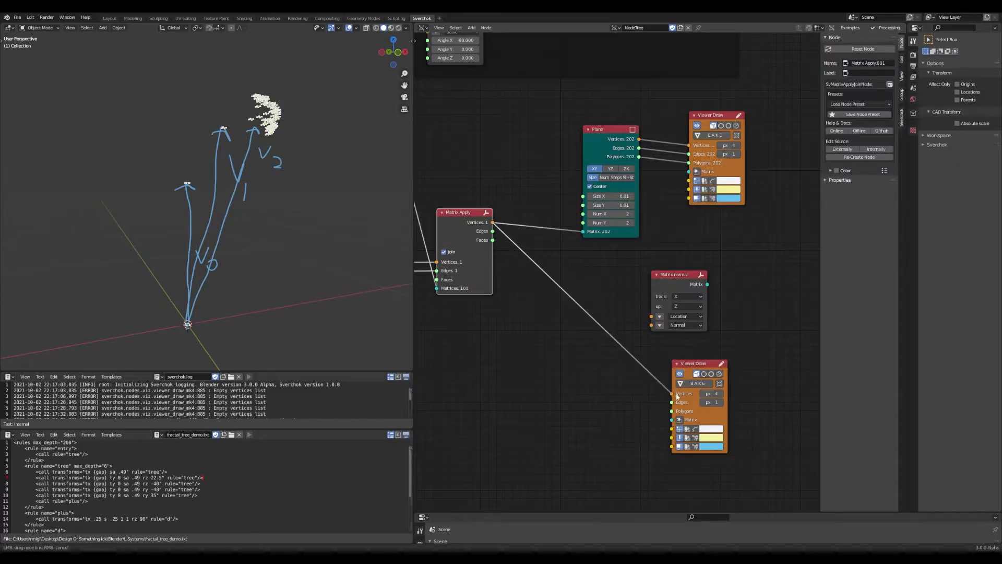
mouse_move(498, 236)
left_mouse_down()
mouse_move(650, 396)
mouse_move(672, 402)
left_mouse_up()
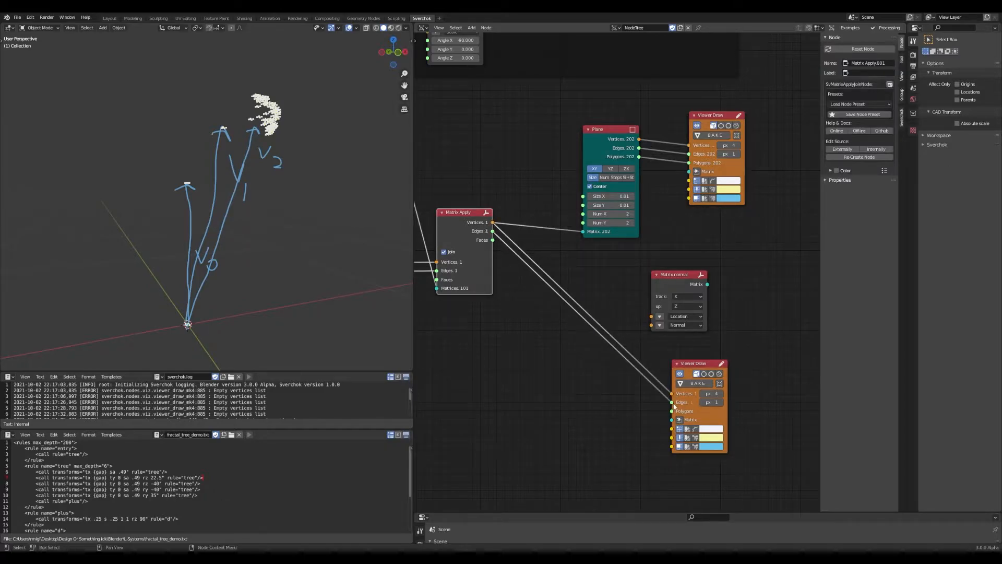
Disconnect the Plane from the upper Viewer Draw, spread the two nodes apart, and save the file.
left_click_drag(713, 116, 754, 112)
key("ctrl+s")
left_click_drag(605, 130, 598, 95)
Link Matrix Apply's vertices to Matrix normal's Normal input and its matrix output to the upper Viewer Draw, and save.
left_click_drag(493, 223, 651, 325)
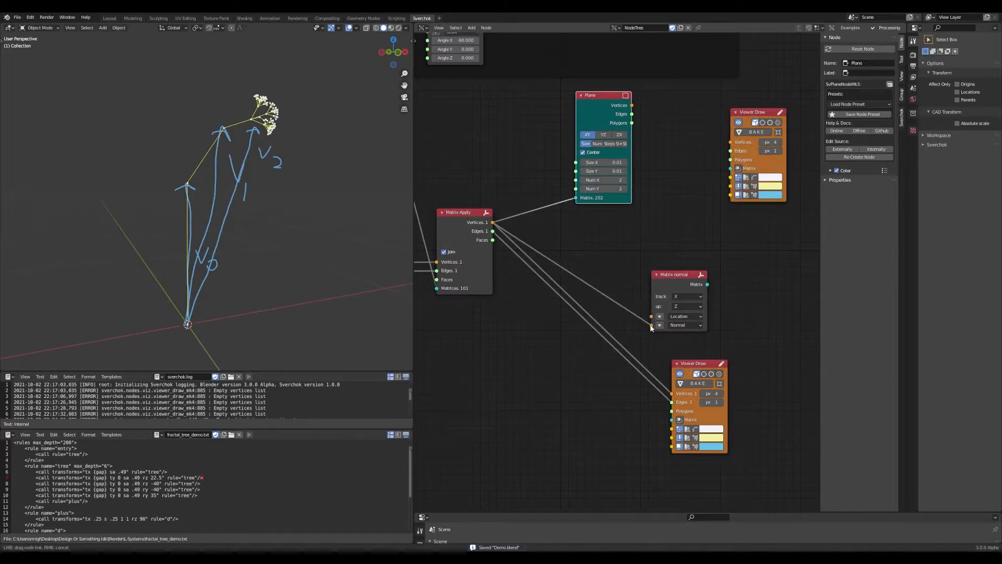
mouse_move(707, 284)
left_mouse_down()
mouse_move(716, 162)
mouse_move(730, 168)
left_mouse_up()
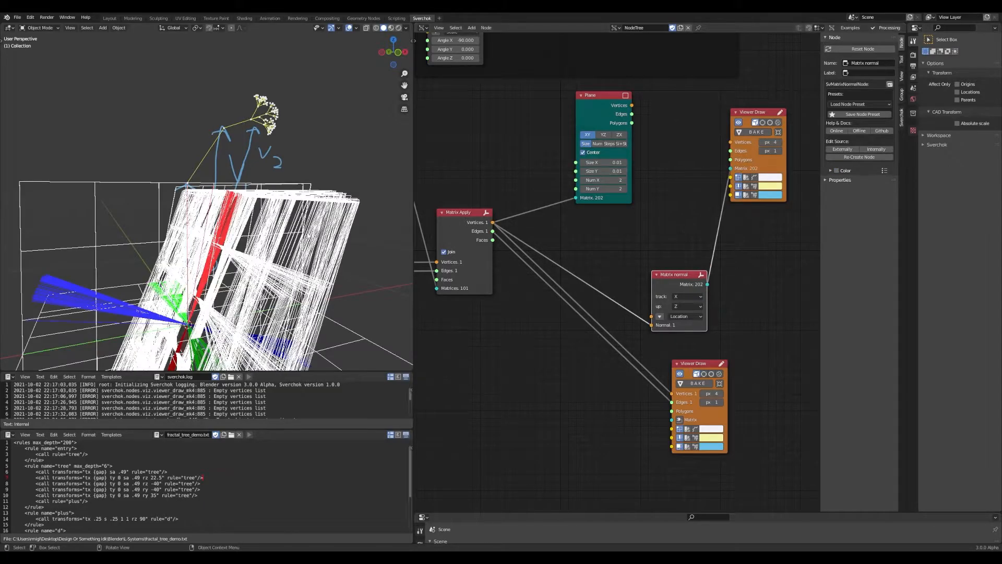
key("ctrl+s")
Examine how the matrices are drawn around the tree's base and move the Matrix normal node closer to Matrix Apply.
scroll(300, 225, "down", 3)
scroll(252, 249, "up", 3)
middle_click_drag(251, 249, 405, 329)
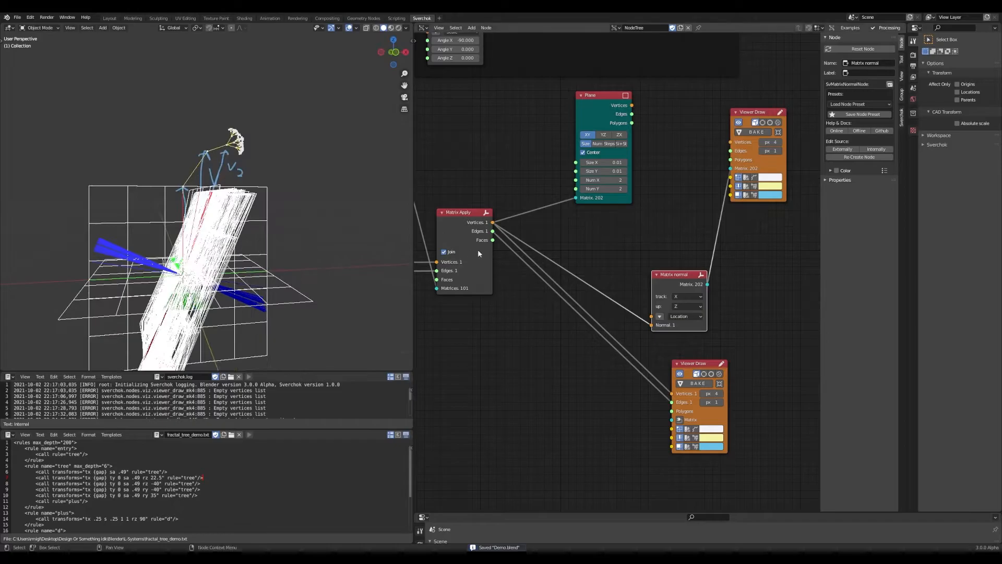
left_click_drag(668, 277, 632, 258)
mouse_move(209, 229)
middle_mouse_down()
mouse_move(214, 298)
mouse_move(198, 234)
mouse_move(187, 258)
mouse_move(273, 244)
mouse_move(361, 251)
mouse_move(156, 256)
mouse_move(183, 238)
mouse_move(208, 250)
mouse_move(130, 246)
mouse_move(159, 261)
middle_mouse_up()
scroll(191, 250, "up", 3)
middle_click_drag(285, 256, 236, 266)
scroll(236, 266, "up", 4)
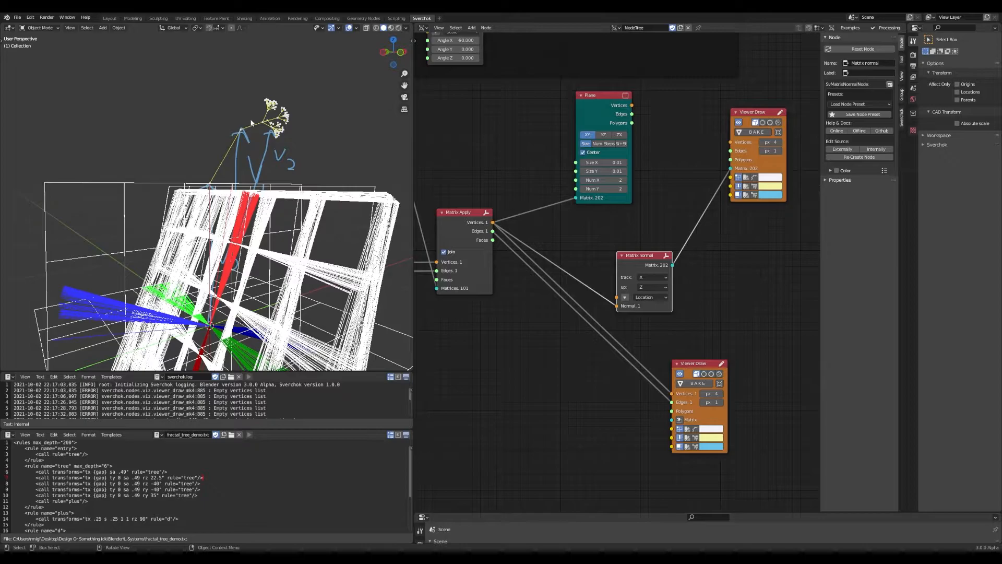
Link Matrix Apply's vertices to the Matrix normal node's Location input.
left_click_drag(492, 226, 620, 297)
middle_click_drag(271, 245, 286, 217)
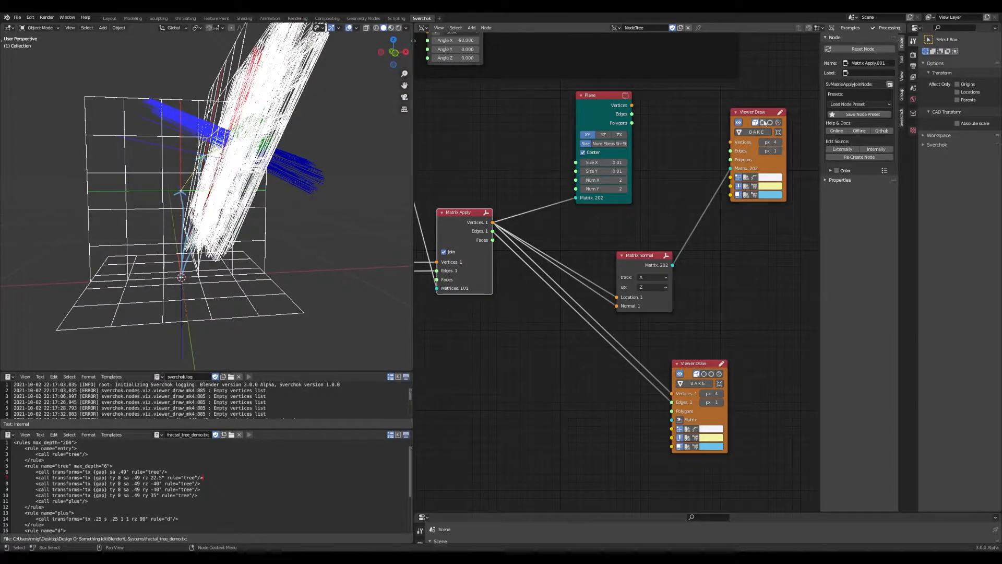
Set the upper Viewer Draw's drawing matrix scale to 0.02.
left_click_drag(755, 112, 746, 116)
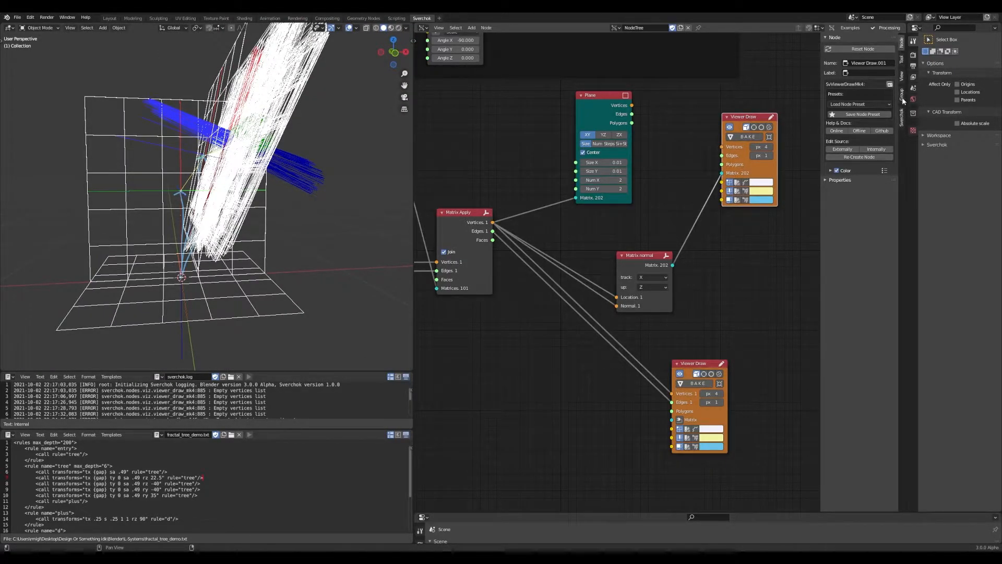
left_click(903, 113)
left_click(903, 45)
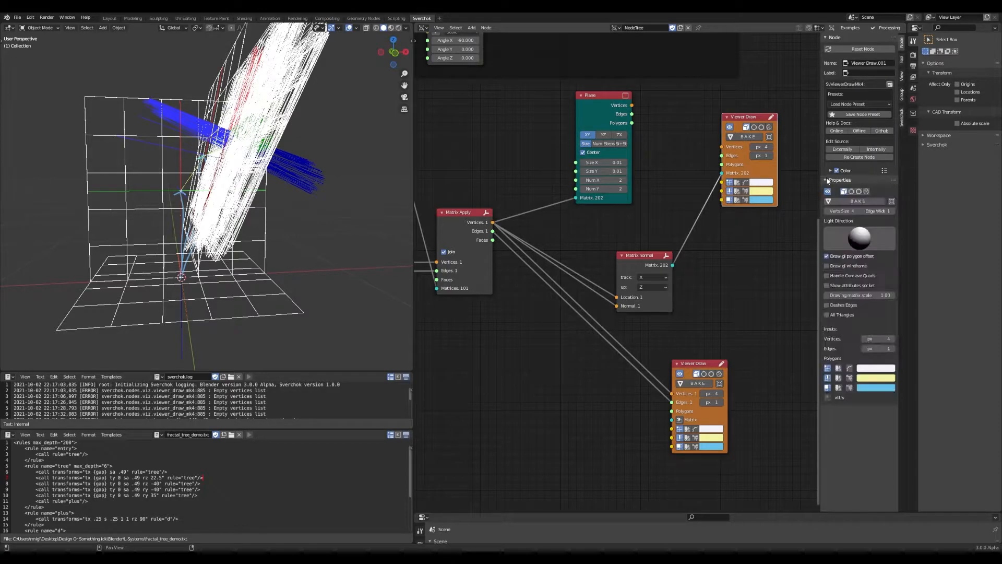
left_click_drag(880, 295, 831, 295)
Erase the V0 to V2 annotations and examine how the matrices are oriented at the branch points.
middle_click_drag(355, 265, 354, 265)
scroll(148, 239, "up", 10)
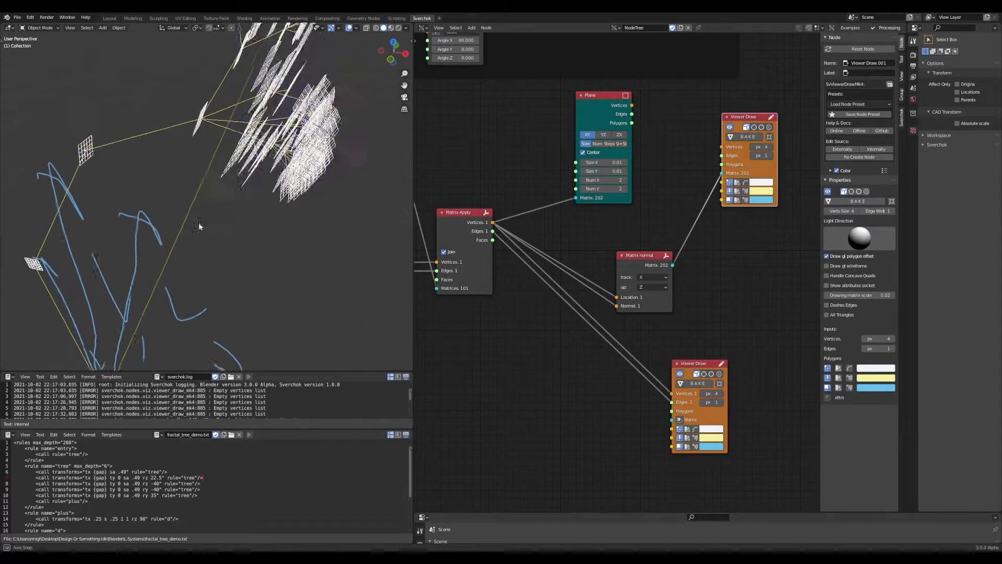
scroll(210, 231, "down", 8)
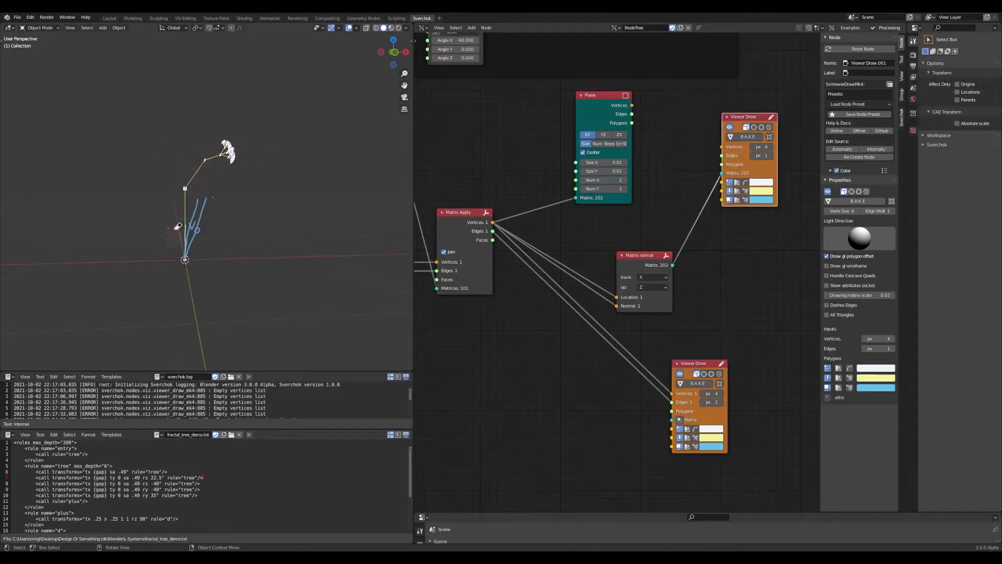
middle_click_drag(197, 266, 217, 231)
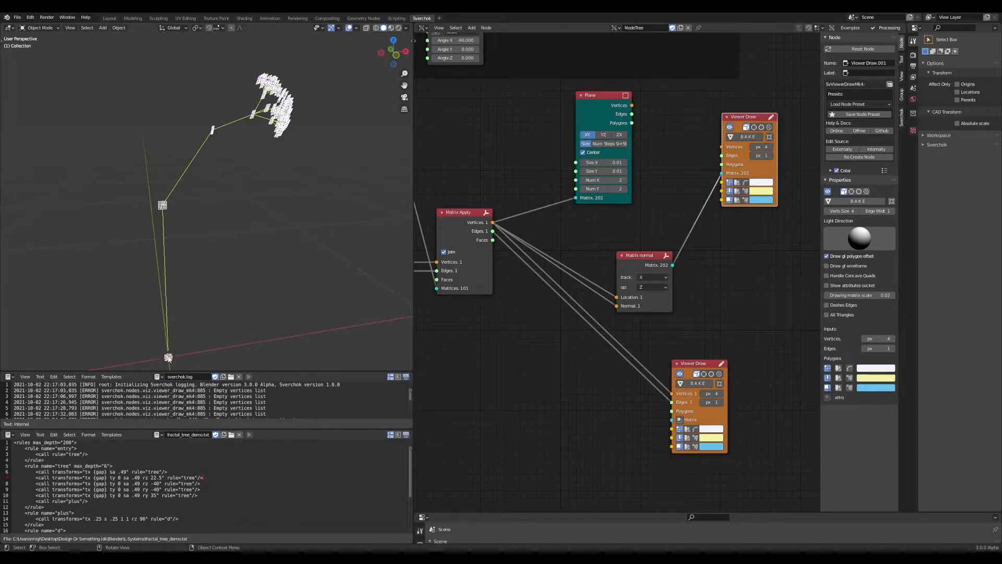
middle_click_drag(230, 157, 259, 108)
scroll(245, 189, "up", 4)
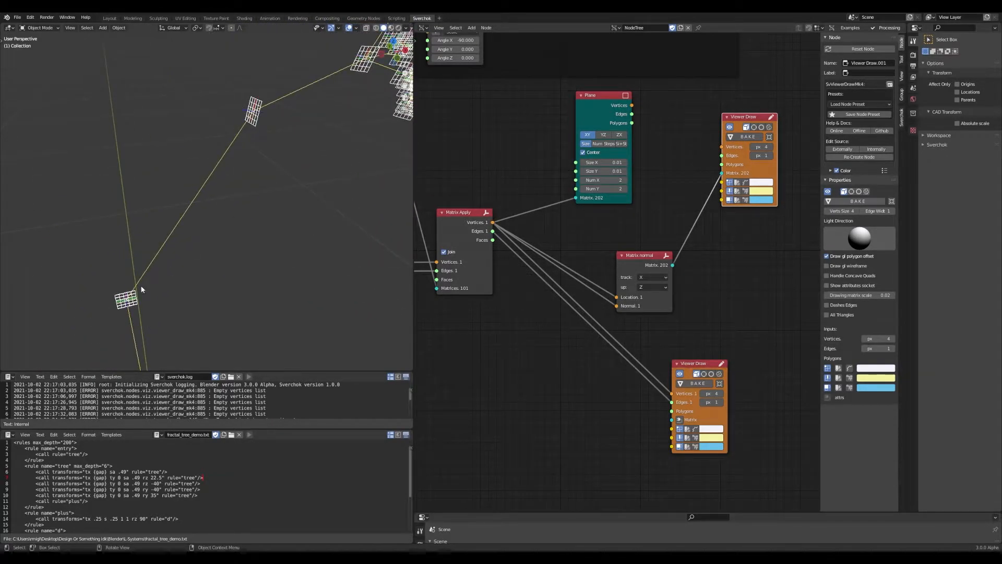
Annotate the second branch segment with an arrow toward its upper branch point and erase it.
key("d")
mouse_move(134, 292)
left_mouse_down()
mouse_move(259, 100)
mouse_move(250, 148)
left_mouse_up()
left_click_drag(256, 104, 215, 135)
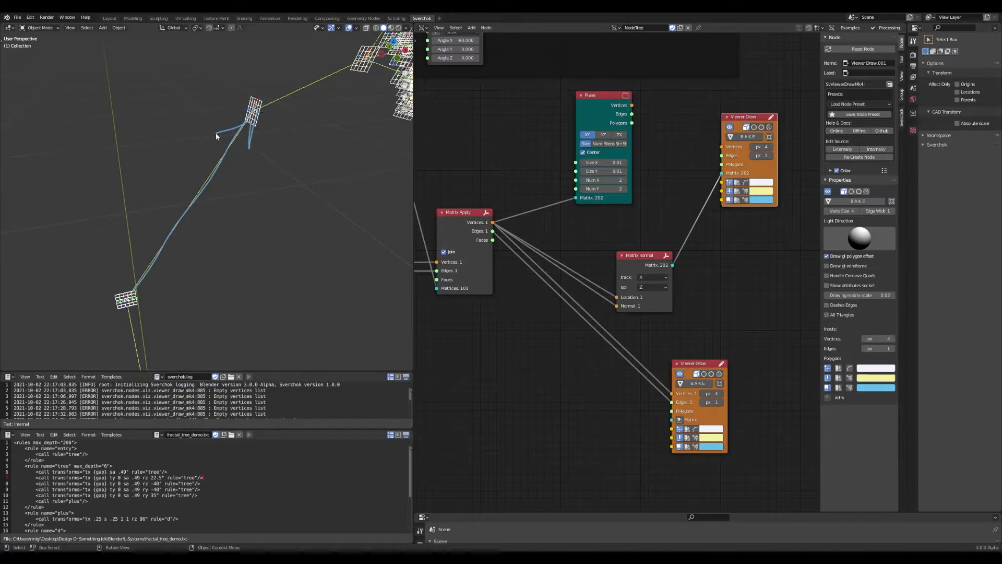
right_click_drag(234, 145, 254, 99)
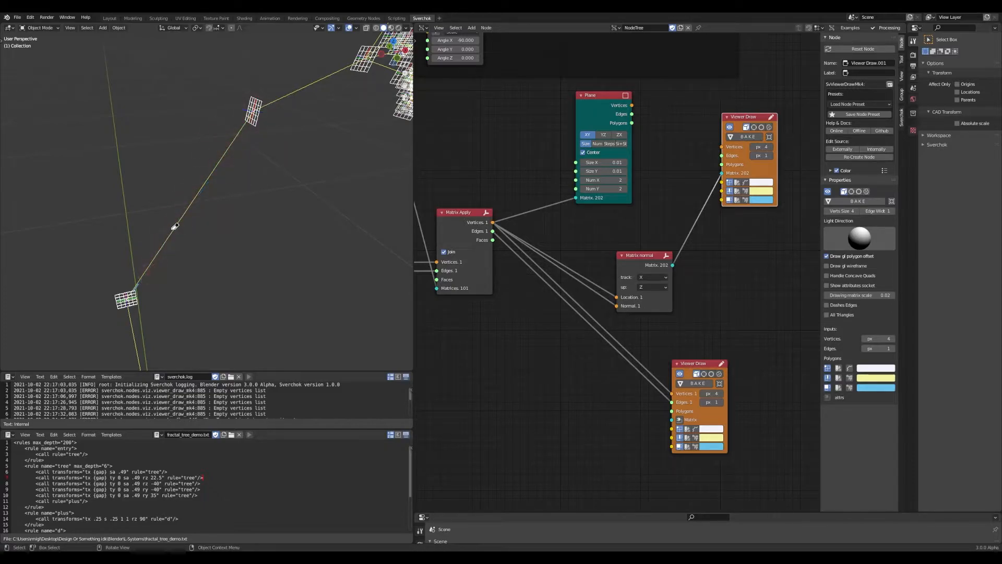
Annotate an arrow from the tree's base to the second branch point and label it V2.
mouse_move(134, 289)
middle_mouse_down()
mouse_move(185, 213)
mouse_move(172, 271)
middle_mouse_up()
left_click_drag(157, 348, 202, 168)
mouse_move(209, 132)
middle_mouse_down()
mouse_move(215, 160)
mouse_move(206, 156)
middle_mouse_up()
mouse_move(207, 156)
right_mouse_down()
mouse_move(208, 145)
mouse_move(167, 360)
right_mouse_up()
mouse_move(160, 351)
left_mouse_down()
mouse_move(217, 135)
mouse_move(201, 143)
left_mouse_up()
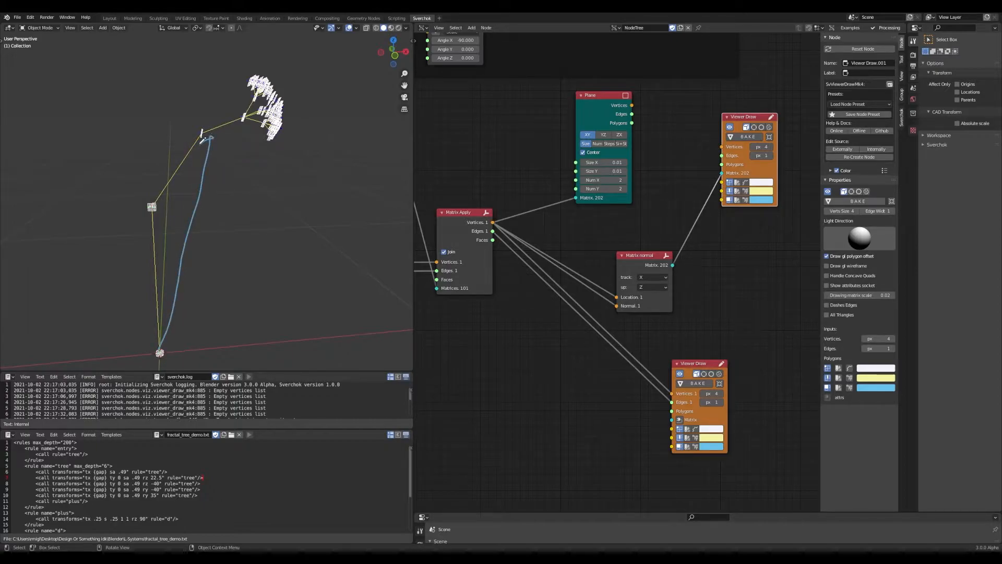
mouse_move(220, 210)
left_mouse_down()
mouse_move(238, 199)
mouse_move(246, 239)
left_mouse_up()
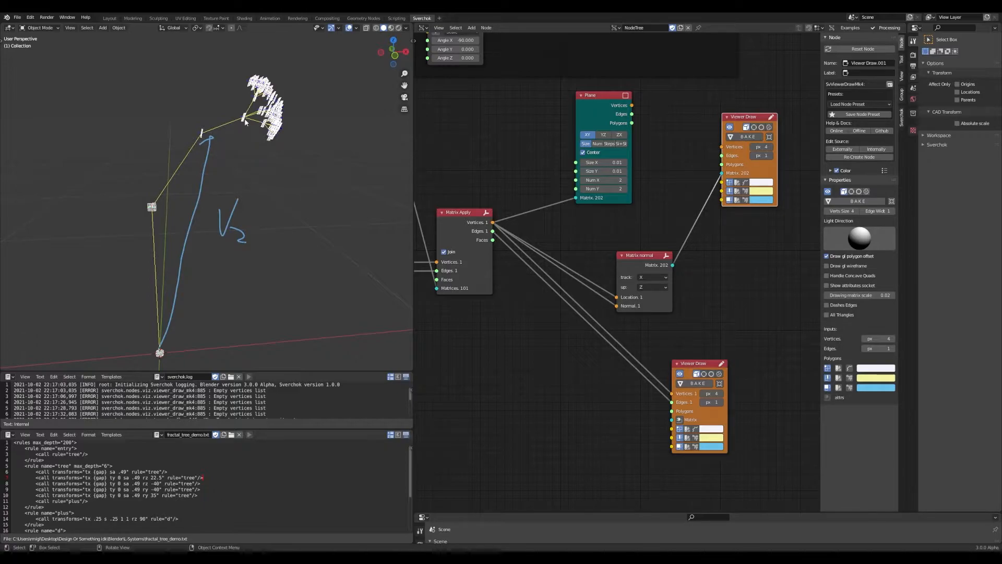
Cut the link from Matrix normal to the upper Viewer Draw and erase the V2 arrow and label.
right_click_drag(669, 232, 737, 285, "ctrl")
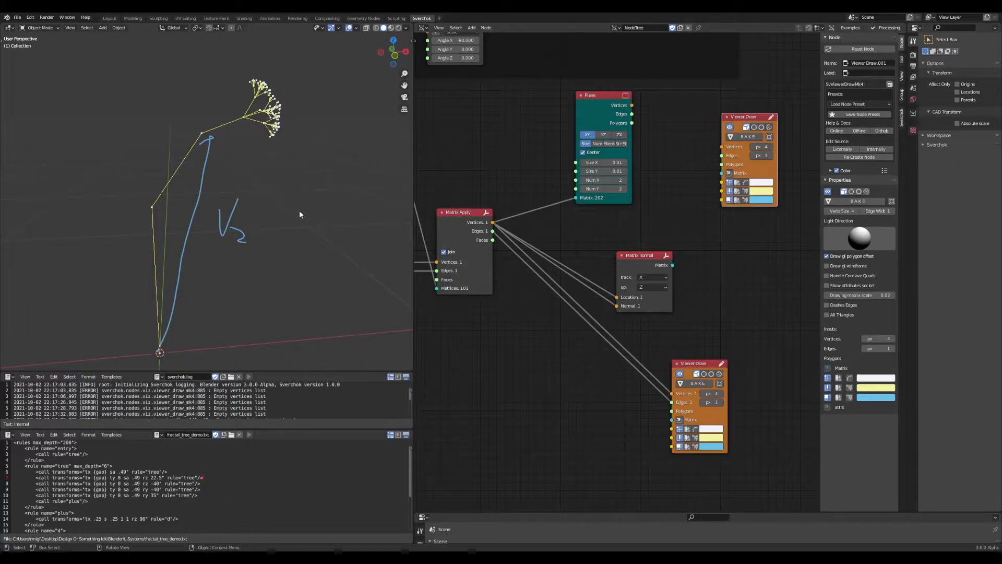
mouse_move(208, 140)
right_mouse_down()
mouse_move(170, 306)
mouse_move(188, 300)
mouse_move(220, 214)
mouse_move(242, 237)
right_mouse_up()
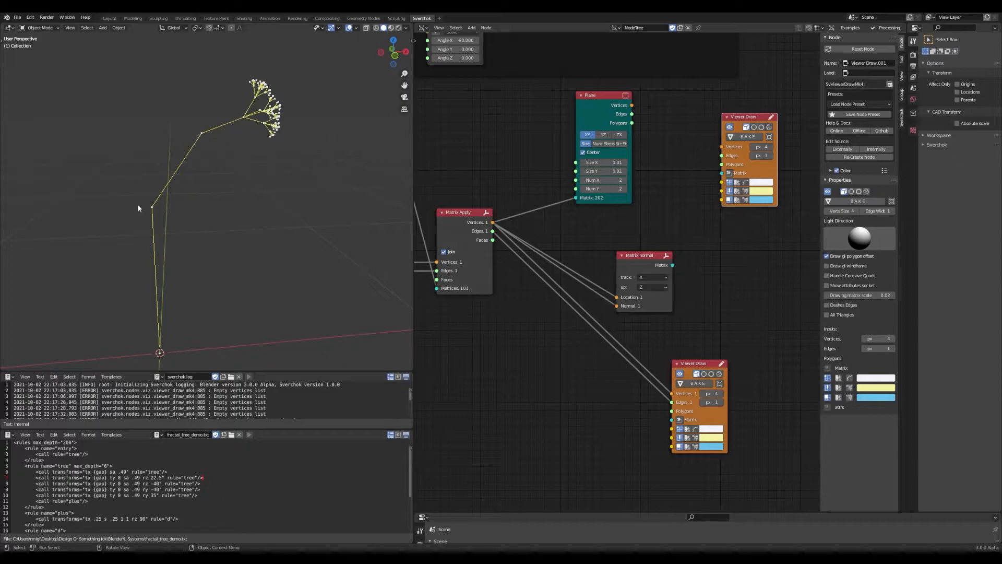
Annotate vector r along the second branch segment and vectors V1 and V2 from the base to that segment's two ends.
mouse_move(149, 204)
left_mouse_down()
mouse_move(194, 138)
mouse_move(181, 139)
left_mouse_up()
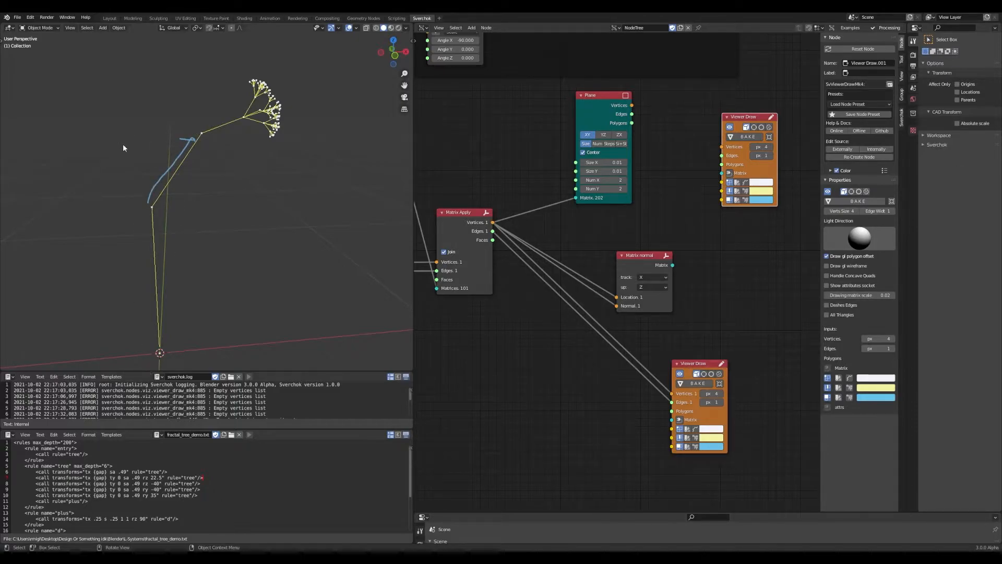
left_click_drag(124, 160, 141, 136)
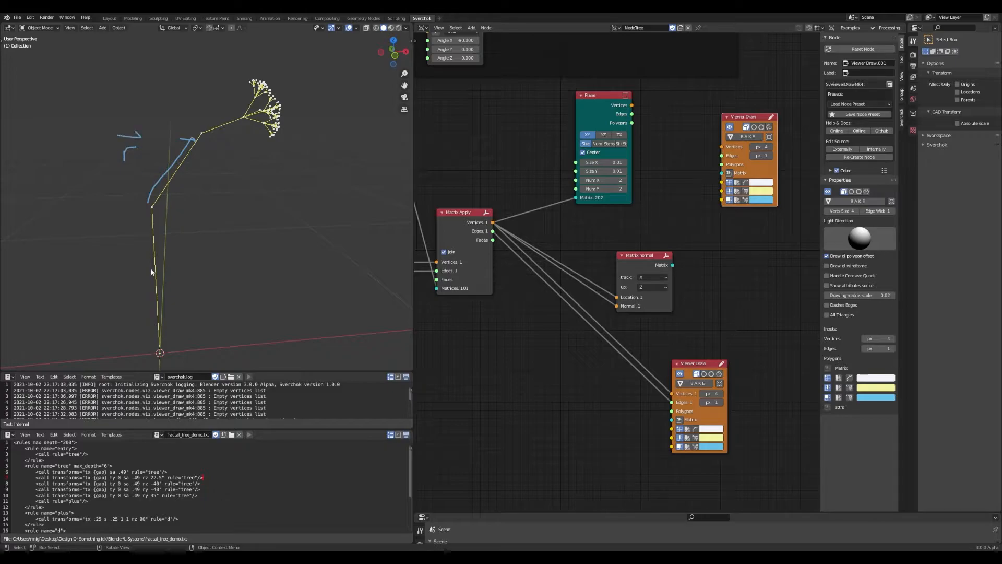
mouse_move(161, 355)
left_mouse_down()
mouse_move(162, 213)
mouse_move(147, 218)
left_mouse_up()
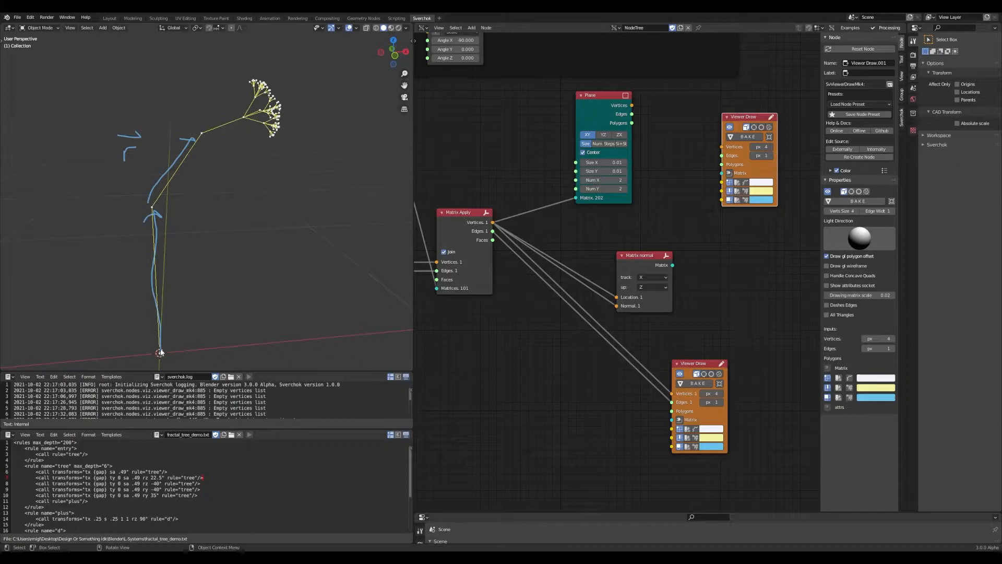
mouse_move(165, 307)
left_mouse_down()
mouse_move(204, 133)
mouse_move(216, 162)
left_mouse_up()
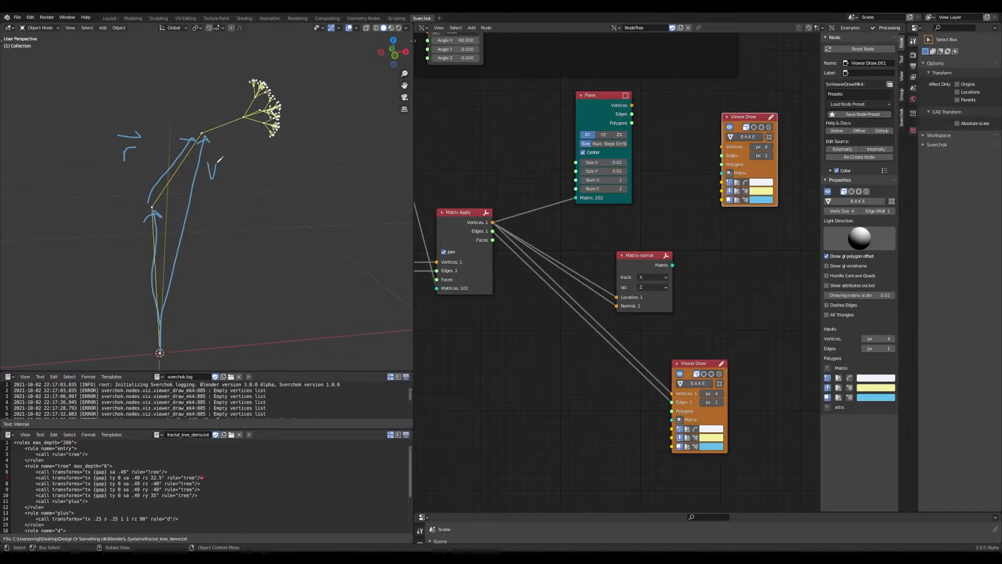
type("dddddd")
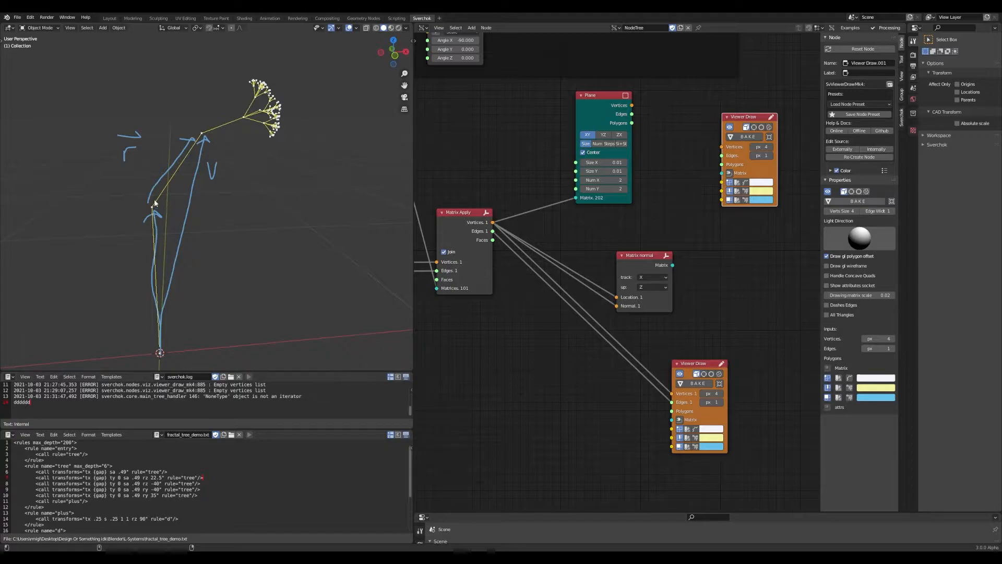
left_click_drag(121, 226, 122, 241)
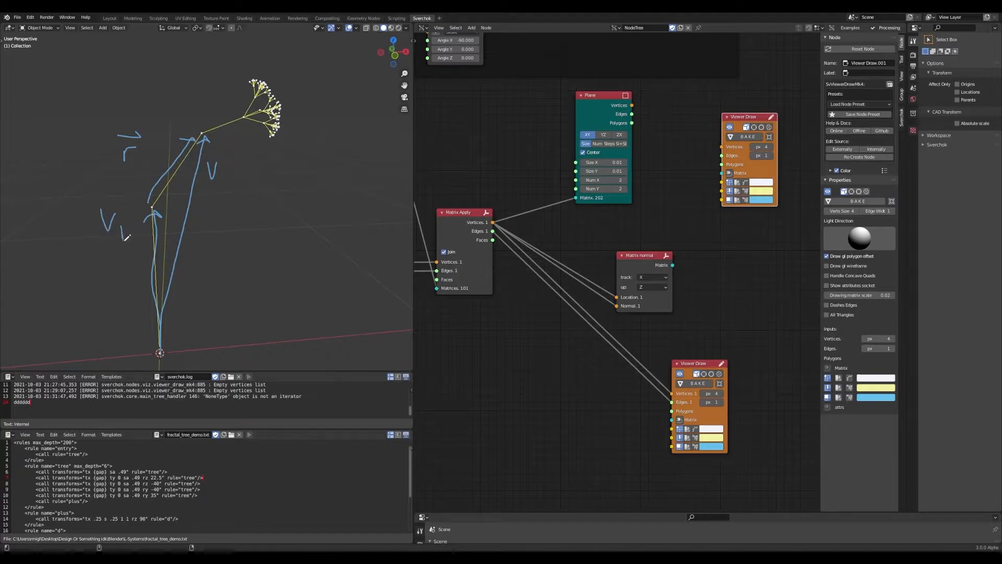
left_click_drag(235, 174, 237, 191)
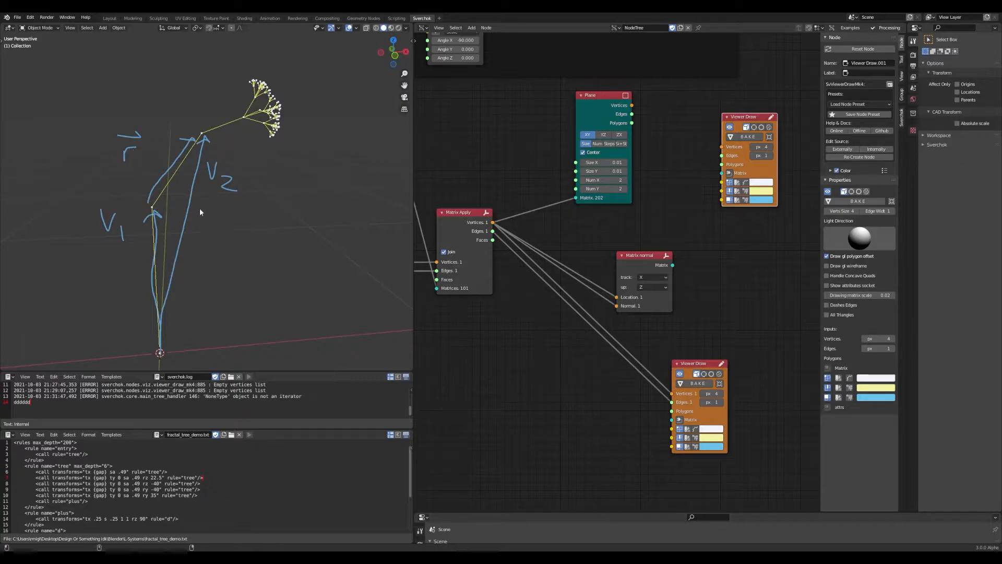
Write the vector equation r = V2 − V1 beside the annotated tree.
mouse_move(208, 230)
left_mouse_down()
mouse_move(218, 216)
mouse_move(236, 236)
left_mouse_up()
mouse_move(226, 243)
left_mouse_down()
mouse_move(257, 234)
mouse_move(269, 250)
mouse_move(257, 226)
mouse_move(281, 241)
mouse_move(309, 233)
mouse_move(315, 255)
mouse_move(307, 225)
left_mouse_up()
left_click_drag(302, 222, 307, 225)
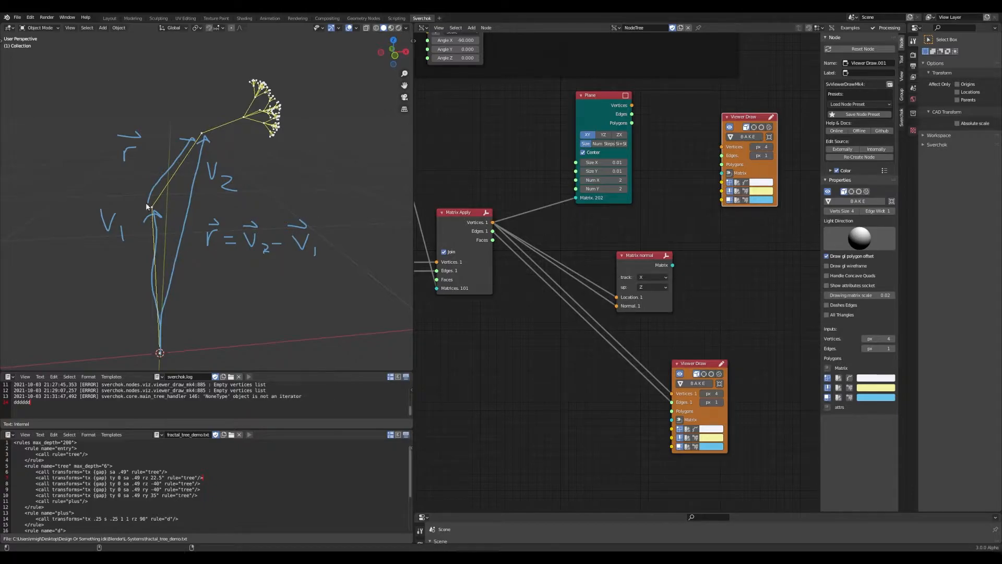
scroll(514, 202, "down", 4)
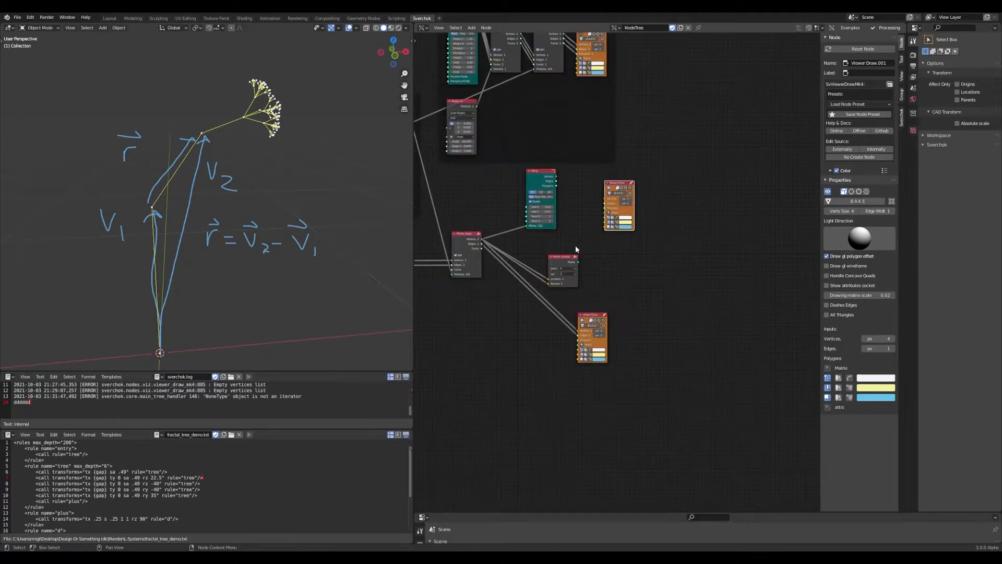
scroll(575, 245, "up", 2)
scroll(596, 250, "up", 4)
middle_click_drag(596, 250, 696, 261)
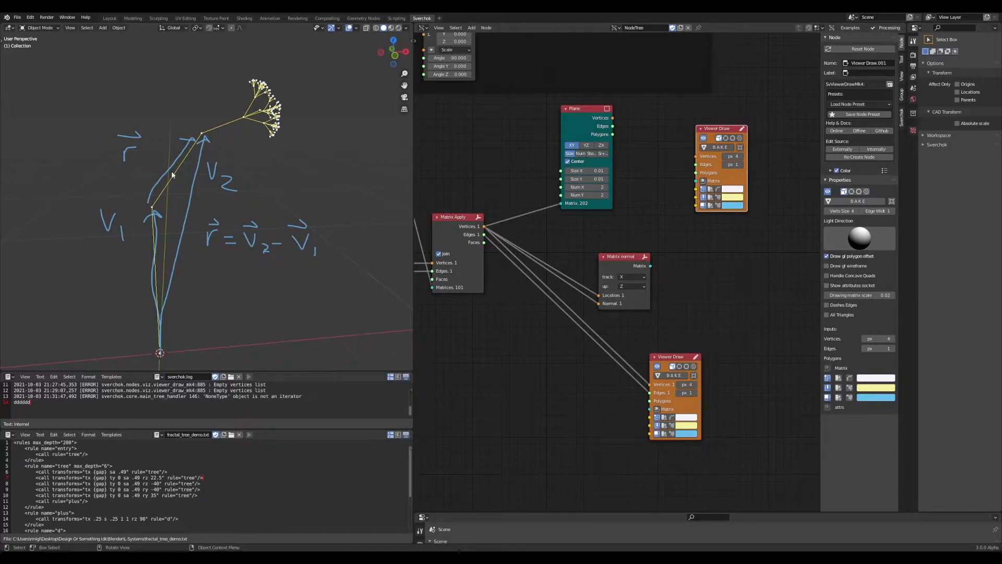
mouse_move(134, 161)
middle_mouse_down()
mouse_move(188, 198)
mouse_move(192, 230)
middle_mouse_up()
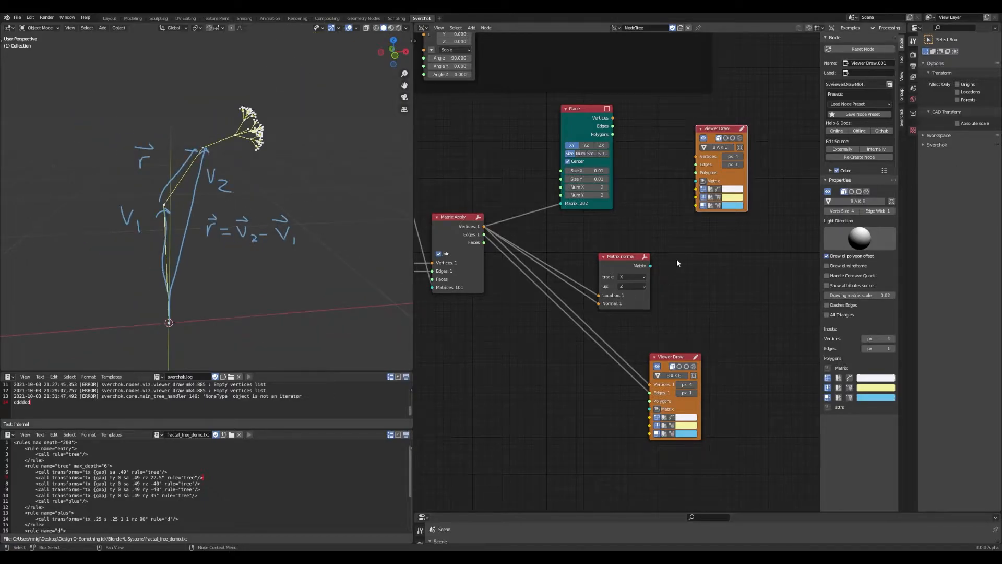
Add a Viewer text mk3 node beside Matrix normal, with autoupdate on and frame off, and save the file.
middle_click_drag(662, 262, 646, 256)
key("ctrl+s")
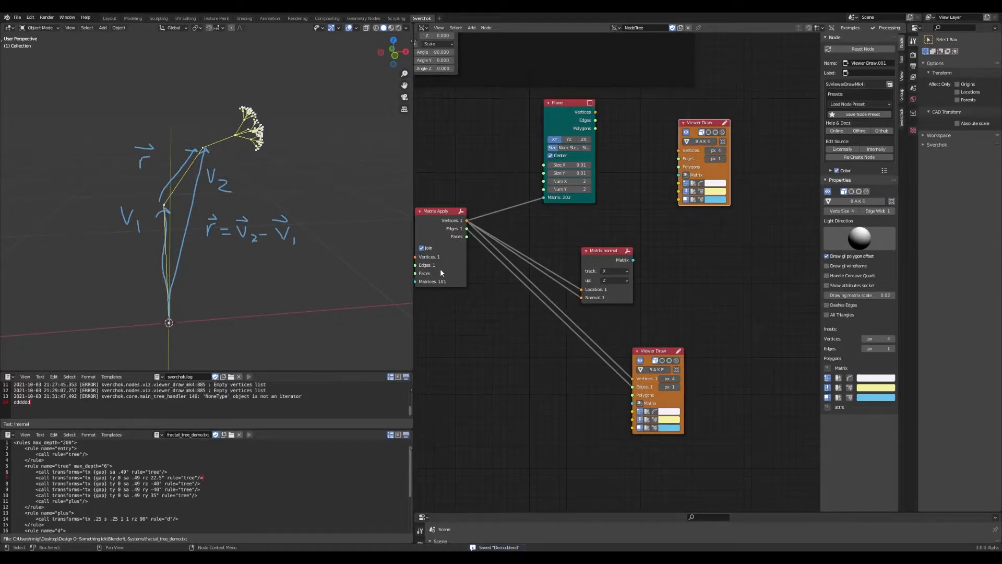
left_click(690, 299)
key("shift+a")
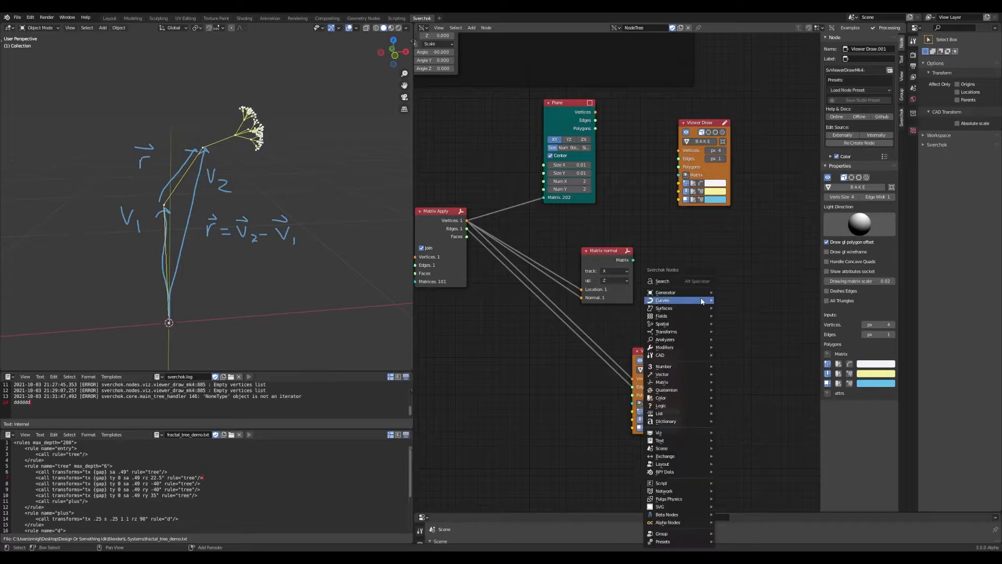
left_click(693, 281)
type("viewer text nod")
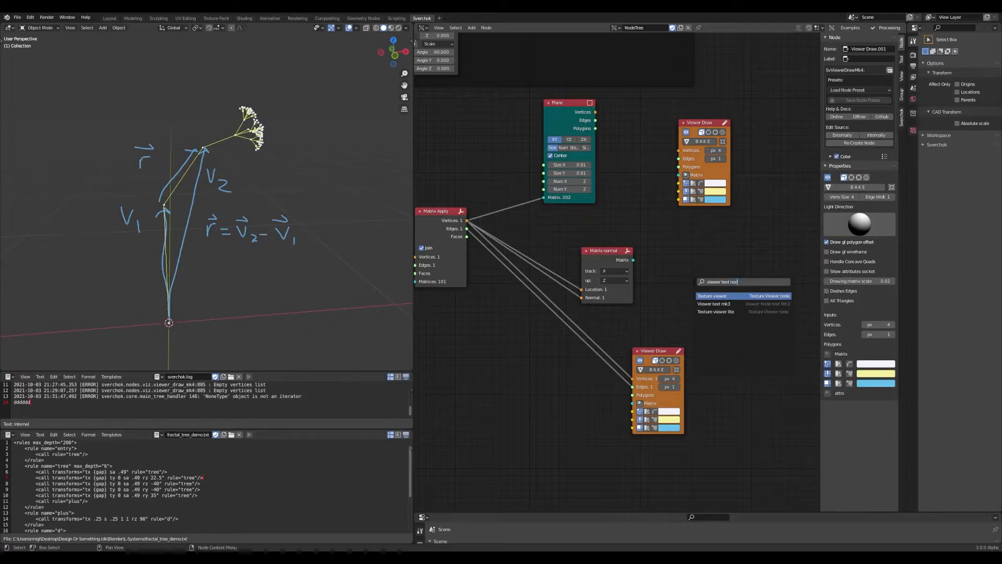
key("Down")
key("Return")
left_click(685, 255)
key("ctrl+s")
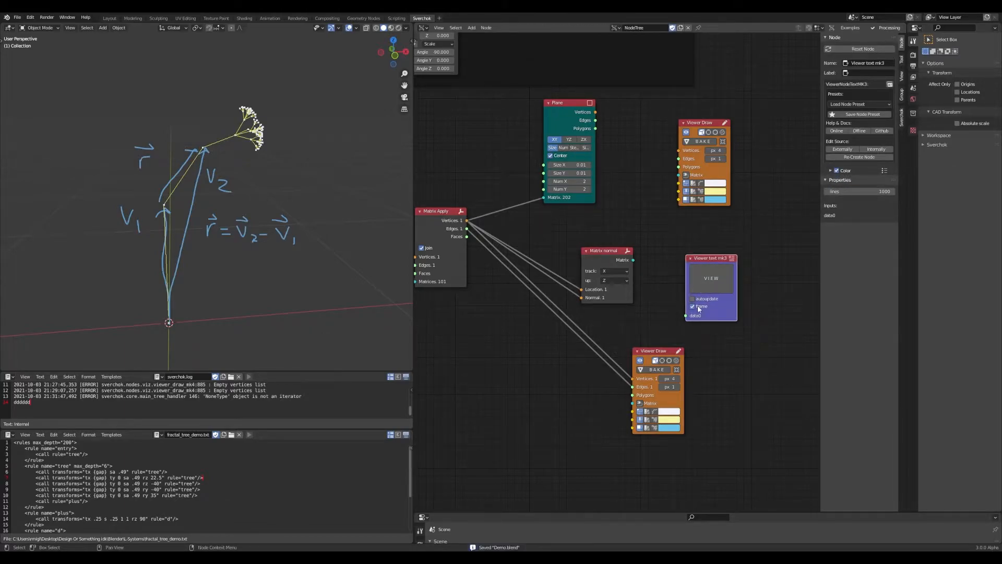
left_click(708, 309)
Disconnect Matrix normal's Location and Normal inputs and link Matrix Apply's Edges to the text viewer's data0 input.
right_click_drag(549, 245, 559, 289, "ctrl")
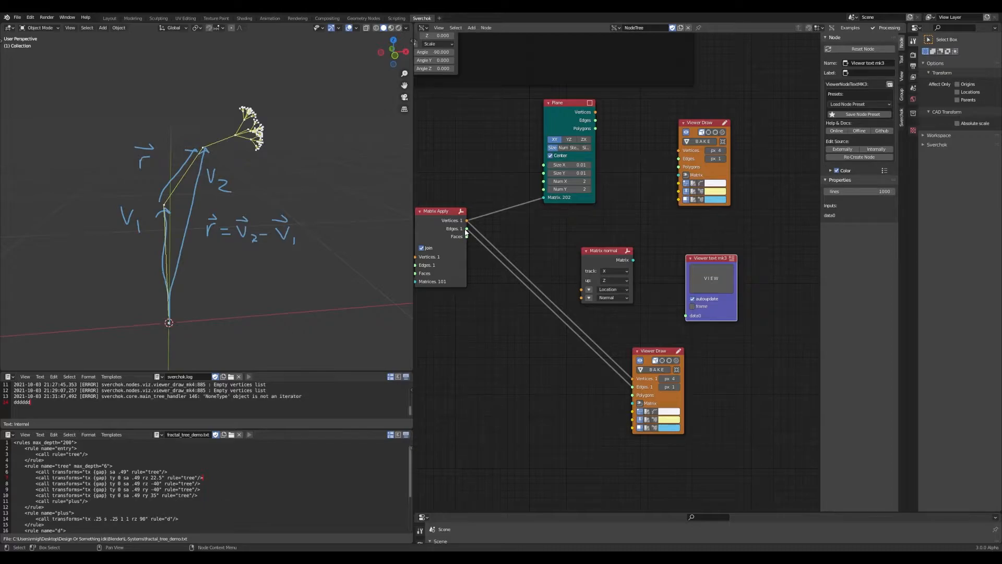
left_click_drag(468, 230, 686, 315)
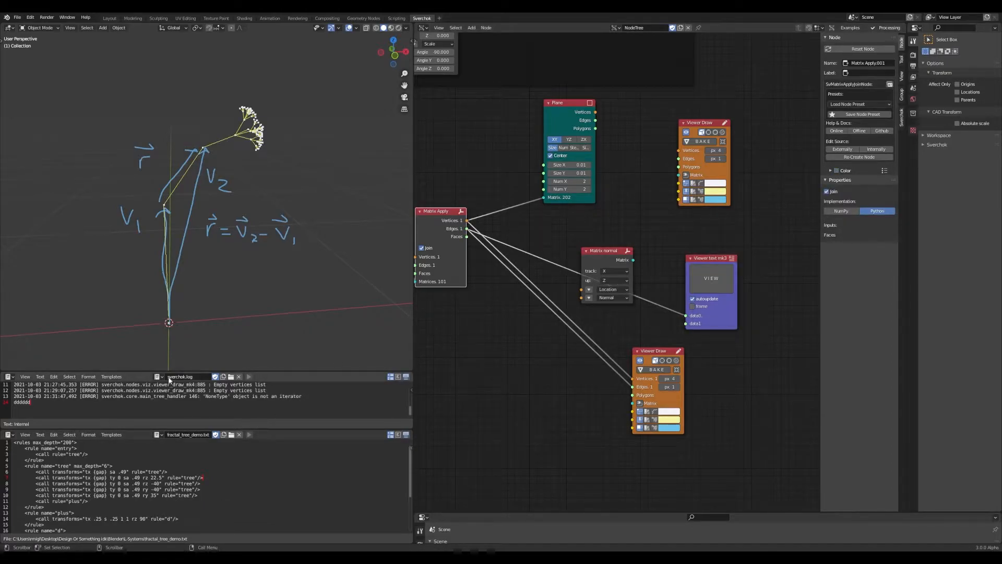
Show the Sverchok_viewer text in an enlarged text editor, refresh its edge output and save the file.
left_click(159, 376)
left_click(176, 403)
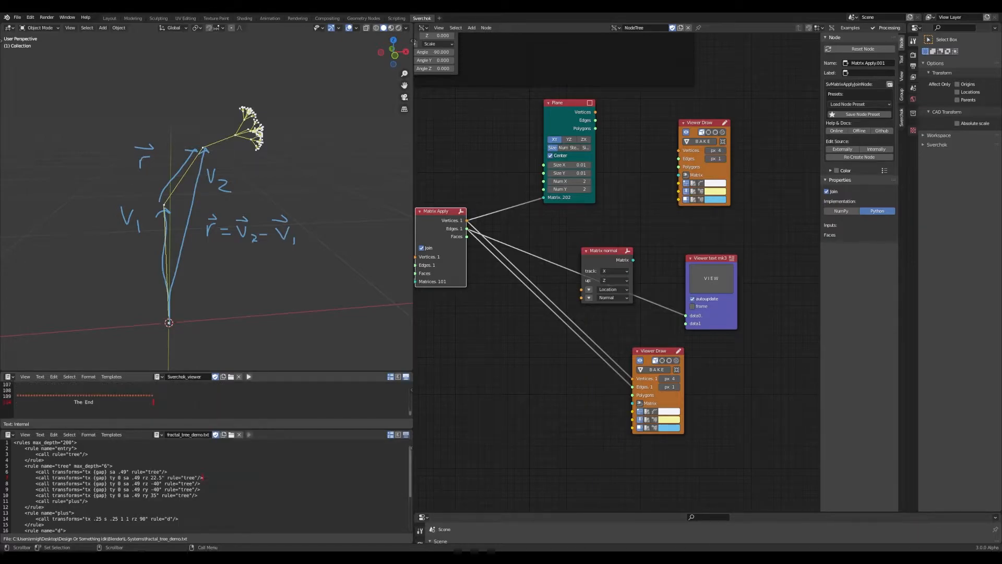
left_click_drag(236, 426, 236, 532)
left_click(691, 286)
key("ctrl+s")
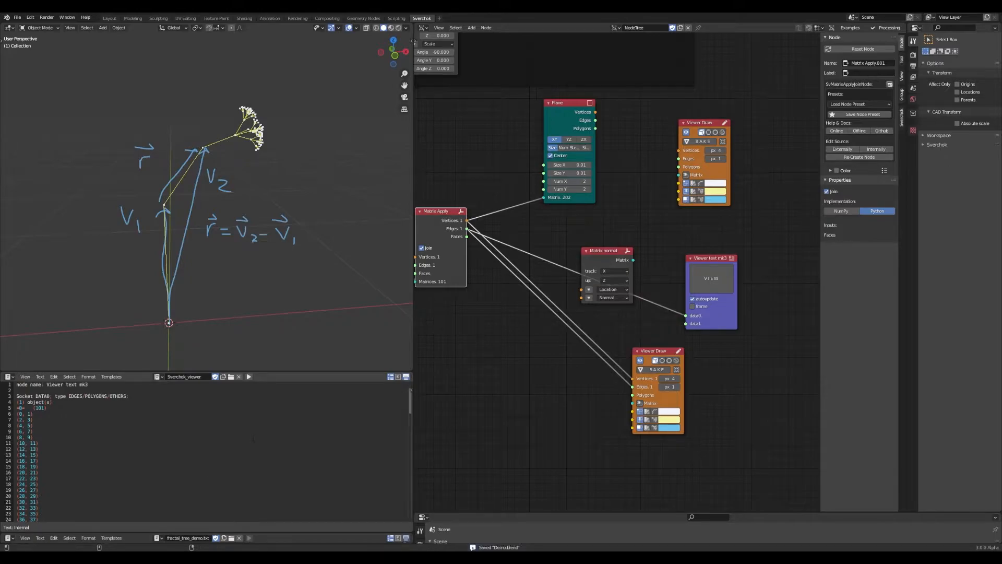
Move the Matrix normal node out of the way, below Matrix Apply.
left_click_drag(609, 255, 480, 367)
left_click_drag(452, 213, 467, 211)
scroll(649, 306, "down", 4)
middle_click_drag(472, 245, 622, 313)
scroll(524, 304, "up", 2)
scroll(621, 282, "up", 1)
middle_click_drag(649, 274, 575, 284)
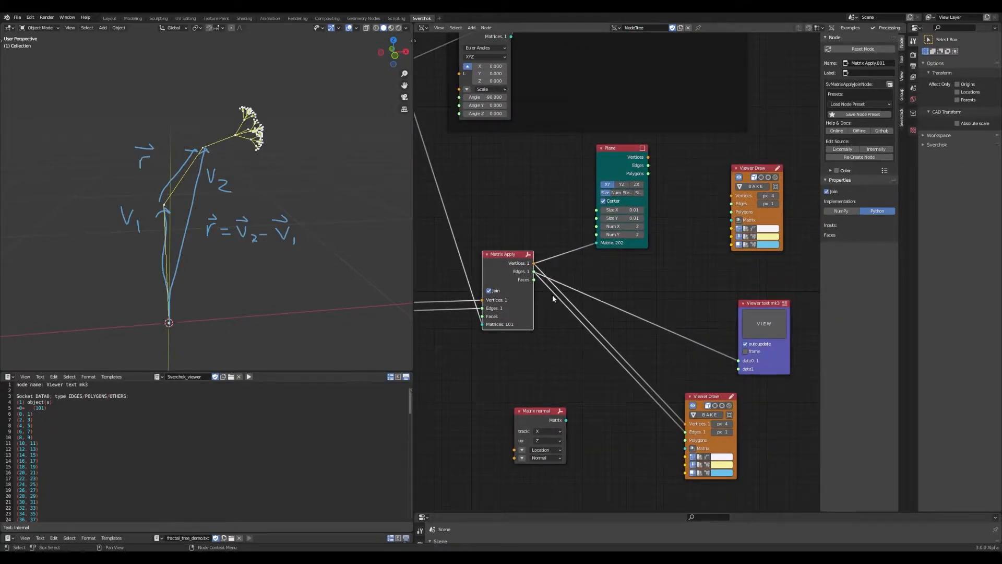
Erase the vector annotations and examine the first two edge index pairs in the viewer text.
mouse_move(191, 242)
middle_mouse_down()
mouse_move(232, 242)
mouse_move(139, 204)
middle_mouse_up()
mouse_move(110, 165)
left_mouse_down()
mouse_move(188, 251)
mouse_move(98, 296)
mouse_move(179, 198)
mouse_move(304, 217)
mouse_move(182, 321)
left_mouse_up()
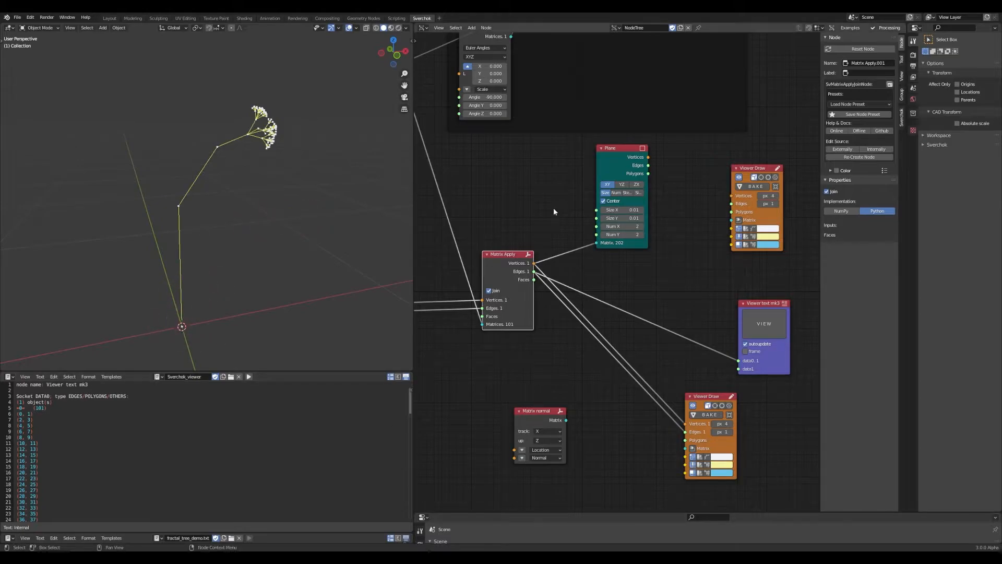
left_click_drag(34, 432, 17, 420)
left_click(33, 420)
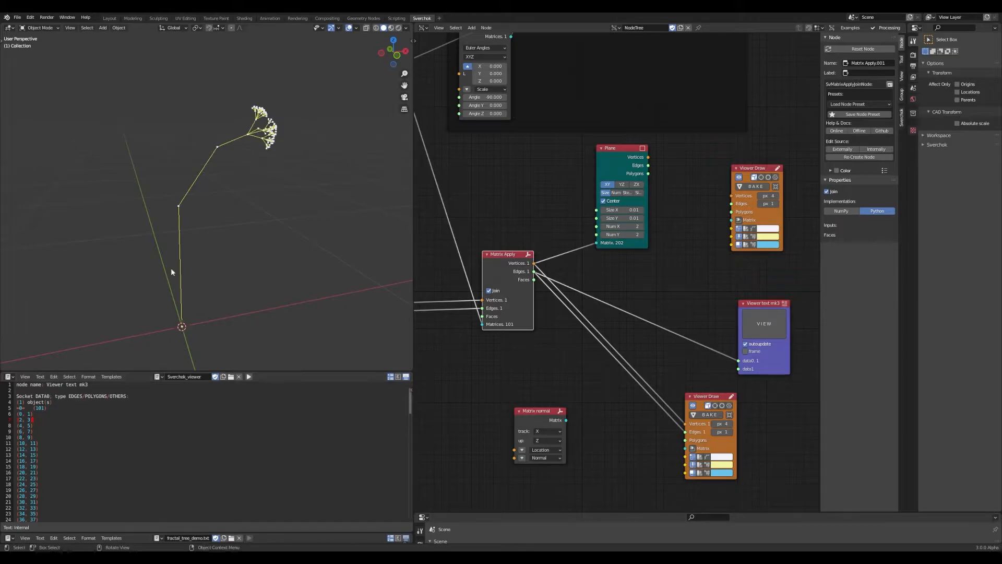
left_click_drag(32, 414, 17, 413)
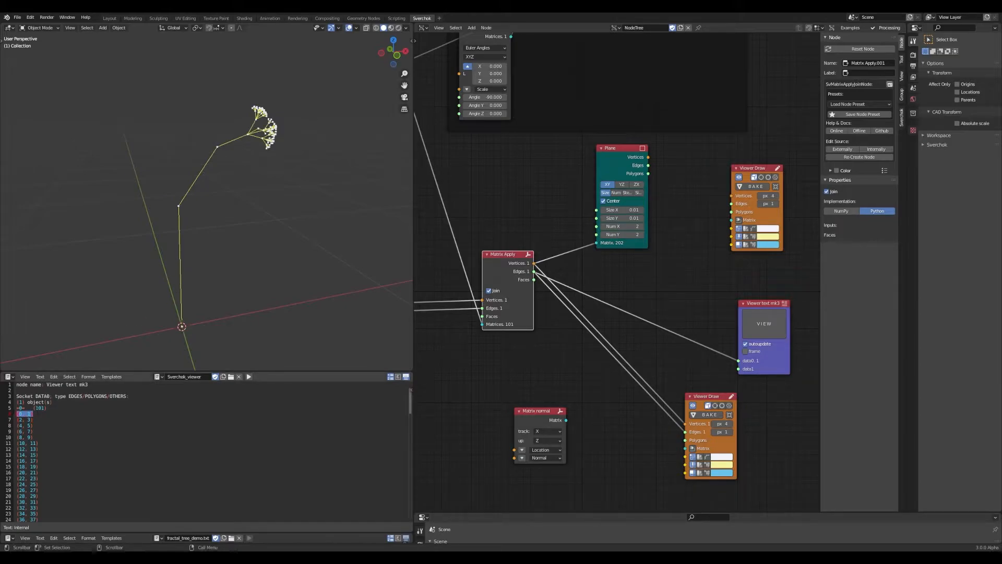
Label the first two tree segments l0 and l2, and their end vertices V0, V1, V2 and V3.
mouse_move(187, 280)
left_mouse_down()
mouse_move(201, 289)
mouse_move(205, 340)
left_mouse_up()
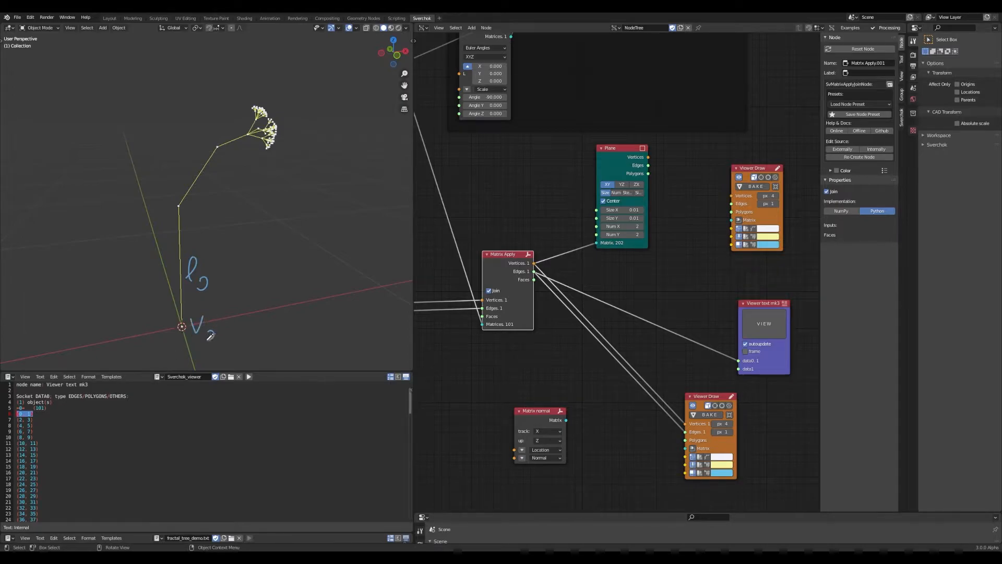
left_click_drag(200, 222, 202, 236)
left_click_drag(33, 420, 21, 420)
left_click_drag(206, 181, 221, 199)
left_click_drag(152, 185, 163, 182)
mouse_move(206, 126)
left_mouse_down()
mouse_move(221, 126)
mouse_move(219, 139)
left_mouse_up()
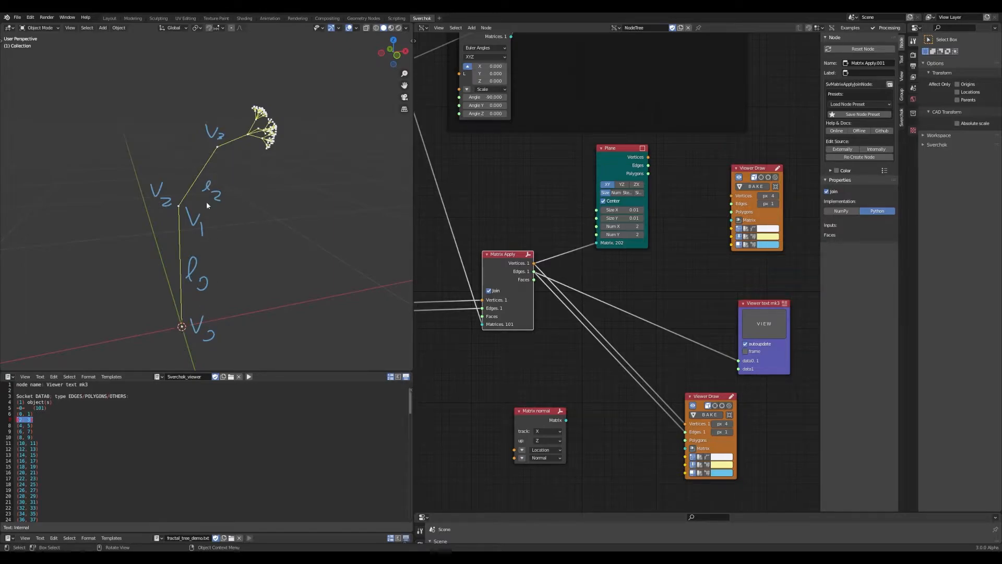
Relabel the second segment as l1 and write the equation r1 = V3 − V2 above the tree.
mouse_move(204, 189)
left_mouse_down()
mouse_move(232, 183)
mouse_move(219, 199)
mouse_move(232, 174)
left_mouse_up()
mouse_move(233, 172)
left_mouse_down()
mouse_move(142, 145)
mouse_move(114, 123)
left_mouse_up()
mouse_move(103, 115)
left_mouse_down()
mouse_move(140, 121)
mouse_move(165, 102)
mouse_move(176, 110)
mouse_move(169, 117)
left_mouse_up()
left_click_drag(202, 98, 224, 111)
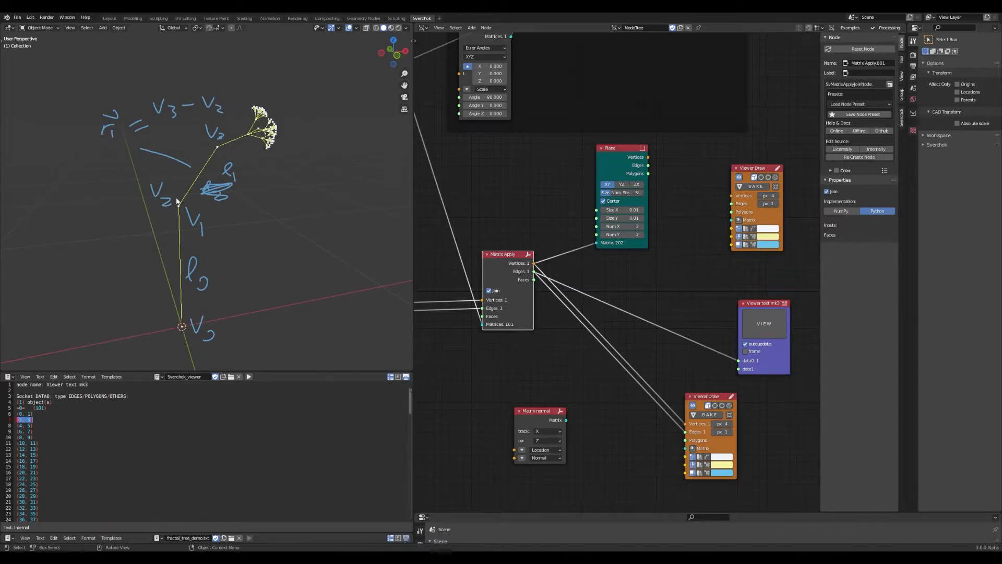
Erase the edge, vertex and equation annotations around the tree.
mouse_move(206, 101)
left_mouse_down("ctrl")
mouse_move(121, 133)
mouse_move(210, 113)
mouse_move(154, 118)
mouse_move(108, 154)
mouse_move(178, 214)
left_mouse_up("ctrl")
mouse_move(178, 214)
right_mouse_down()
mouse_move(220, 164)
mouse_move(166, 240)
mouse_move(31, 344)
mouse_move(184, 233)
right_mouse_up()
mouse_move(184, 234)
left_mouse_down("ctrl")
mouse_move(201, 336)
mouse_move(188, 310)
left_mouse_up("ctrl")
Move the text viewer node farther from Matrix Apply, save the file, and link Matrix Apply's Vertices to data0.
scroll(615, 264, "down", 1)
middle_click_drag(714, 314, 608, 293)
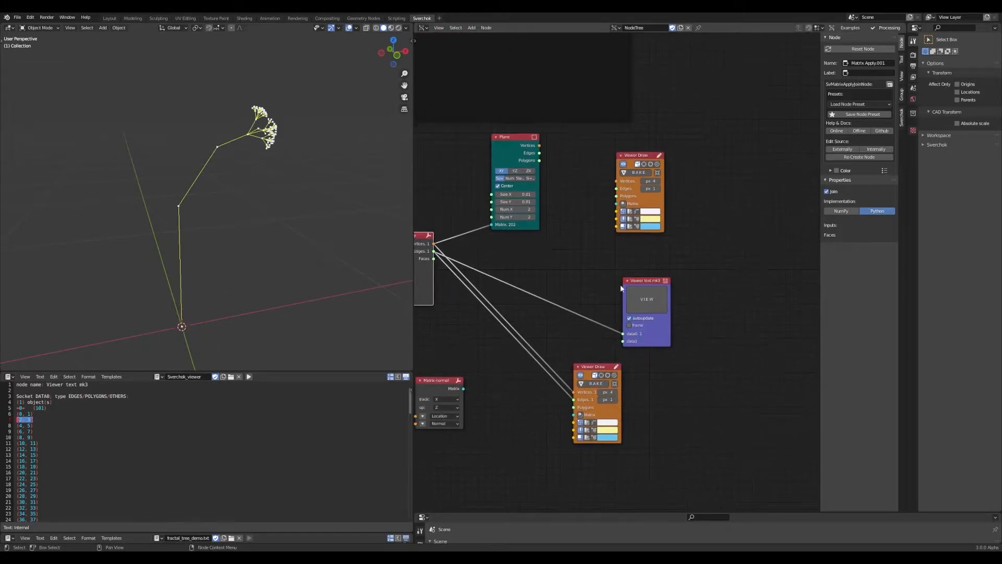
left_click_drag(648, 286, 715, 284)
key("ctrl+s")
scroll(613, 282, "left", 1, "ctrl")
left_click_drag(458, 241, 719, 333)
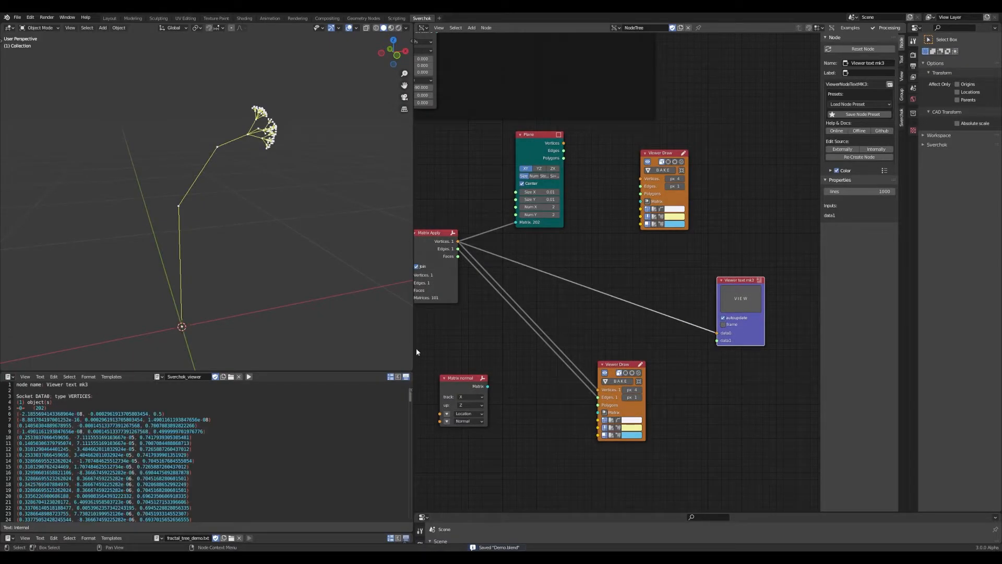
Match the first vertex coordinates in the viewer text to the tree's base and first branch point, circling both points.
left_click_drag(164, 414, 17, 413)
left_click_drag(187, 312, 190, 313)
type("ddddd")
left_click_drag(197, 425, 17, 426)
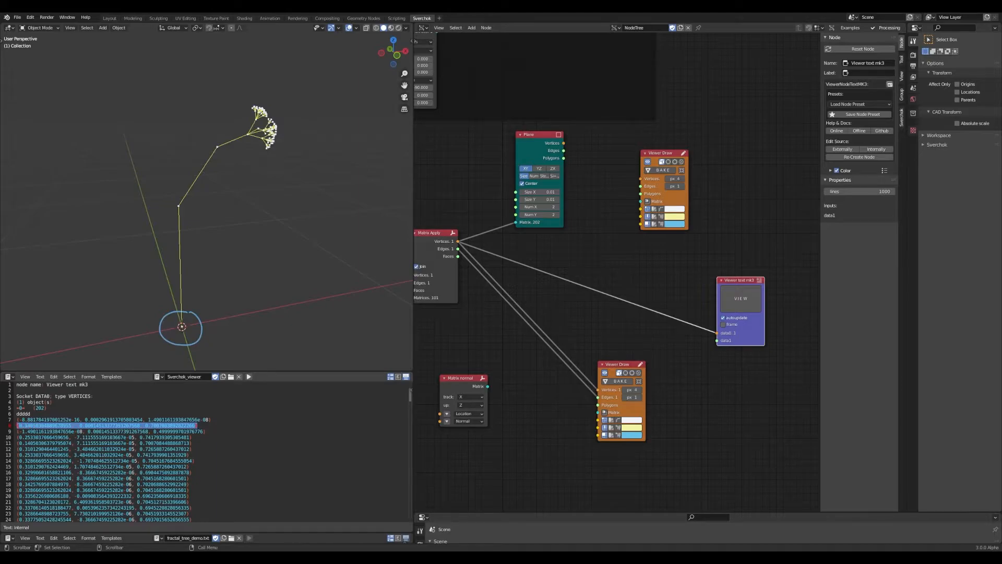
mouse_move(184, 189)
left_mouse_down()
mouse_move(165, 209)
mouse_move(178, 189)
left_mouse_up()
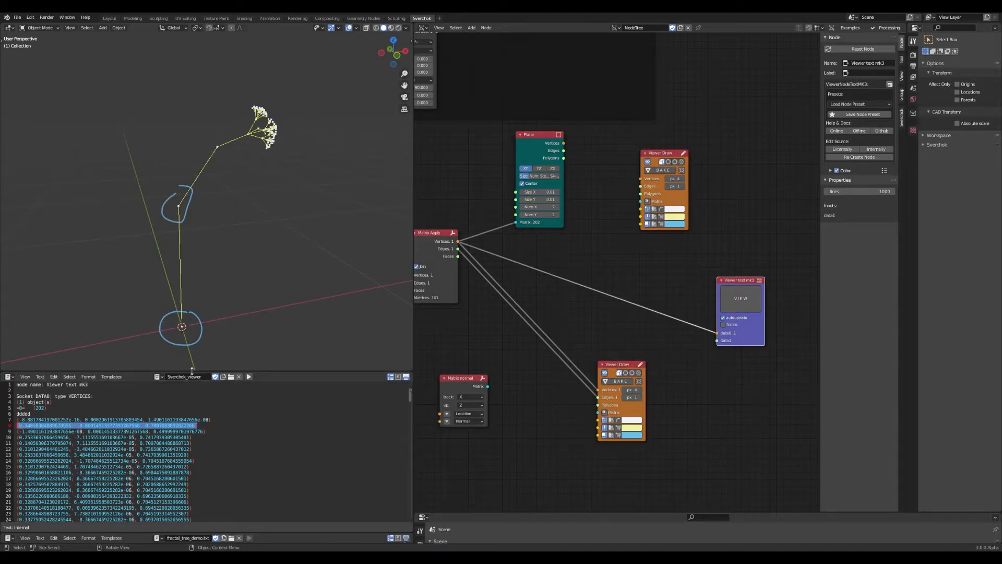
left_click_drag(135, 431, 17, 431)
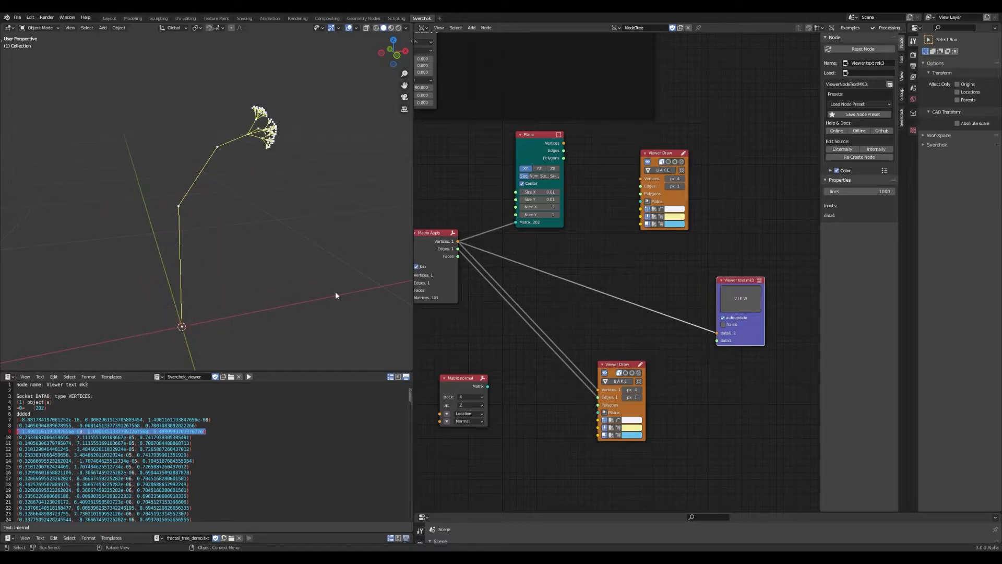
Save the file and add a List Item node between Matrix Apply and the upper Viewer Draw.
scroll(617, 270, "down", 4)
key("ctrl+s")
left_click(636, 277)
key("shift+a")
left_click(636, 277)
type("item")
key("Return")
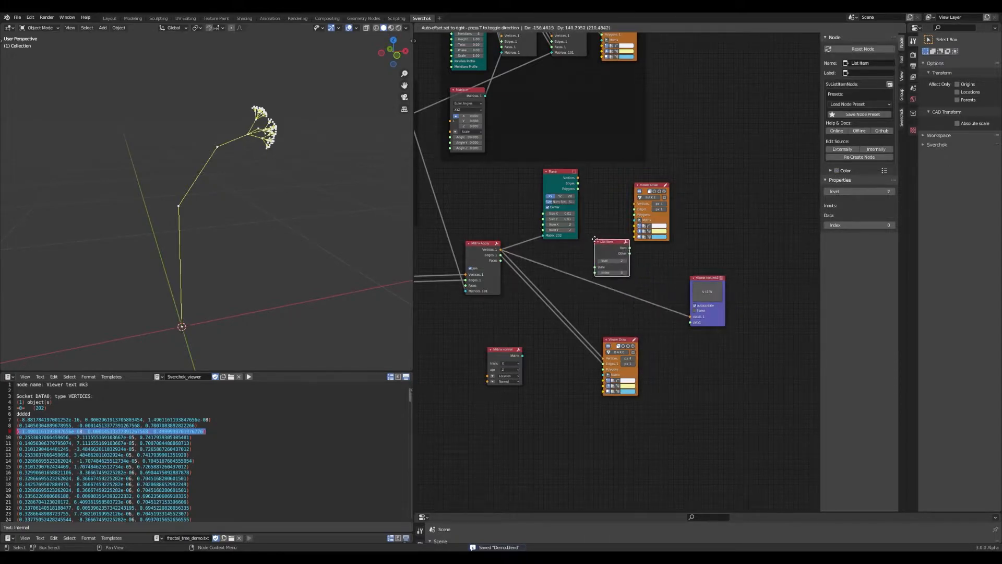
left_click(594, 239)
Link Matrix Apply's Vertices through List Item to the upper Viewer Draw's Vertices, and set that viewer's point size to 16.
scroll(595, 239, "up", 1)
left_click_drag(481, 246, 591, 266)
middle_click_drag(606, 243, 559, 255)
left_click_drag(614, 187, 654, 188)
left_click_drag(584, 255, 639, 205)
scroll(638, 205, "up", 1)
type("16")
key("Return")
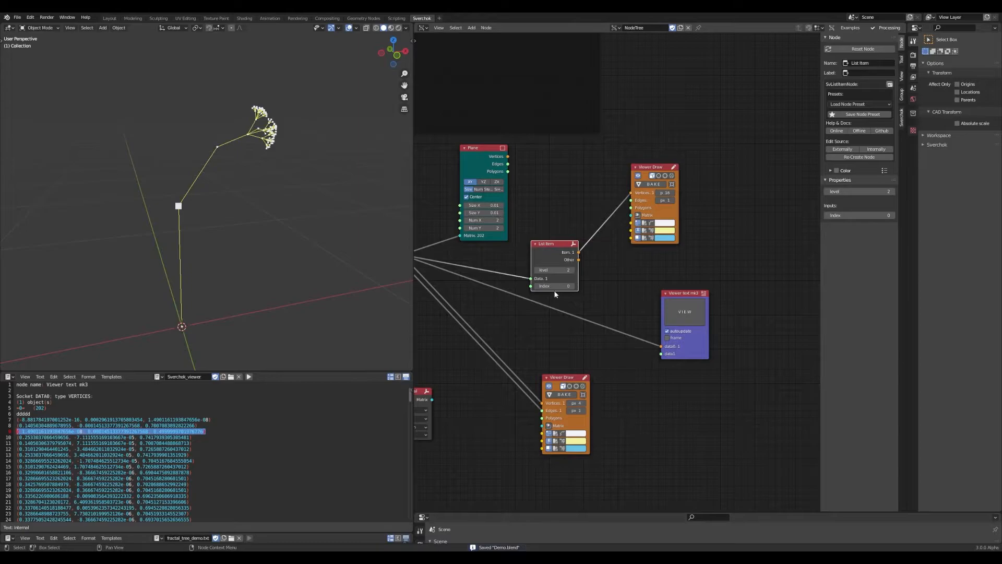
Link List Item's Item output to the text viewer's data0 and step through indices to locate the vertices on the tree.
left_click_drag(578, 252, 660, 347)
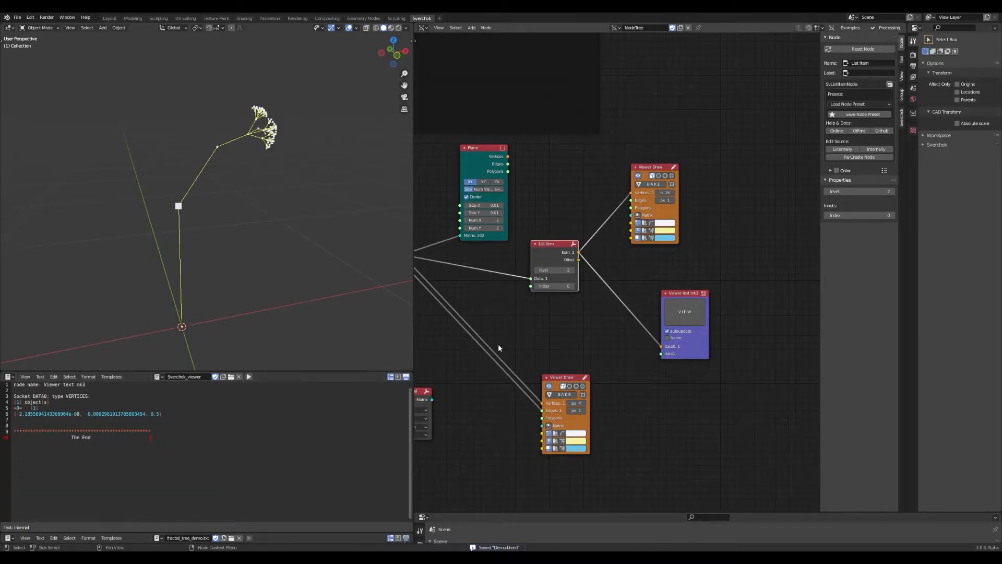
middle_click_drag(337, 303, 190, 273)
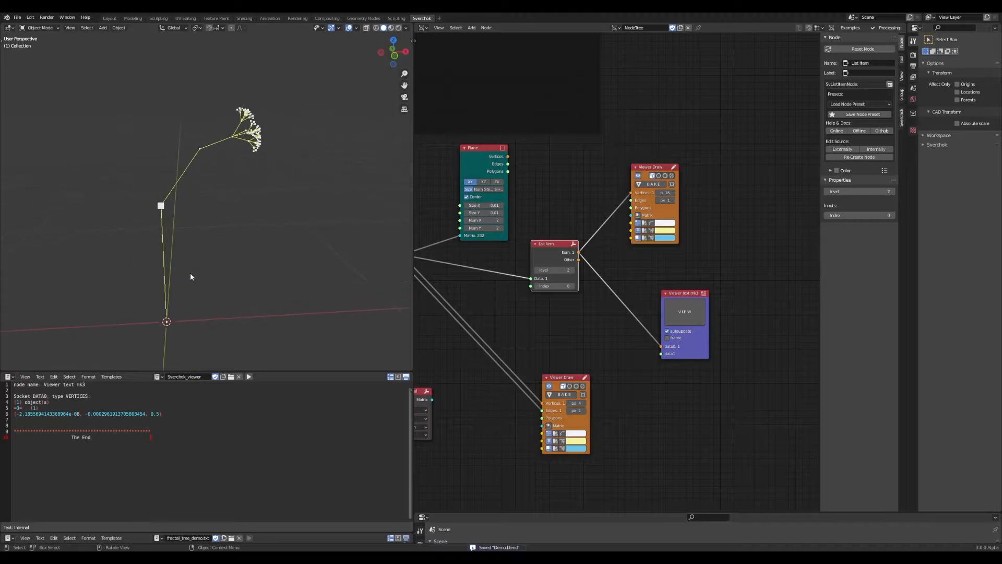
left_click(536, 287)
scroll(219, 274, "up", 6)
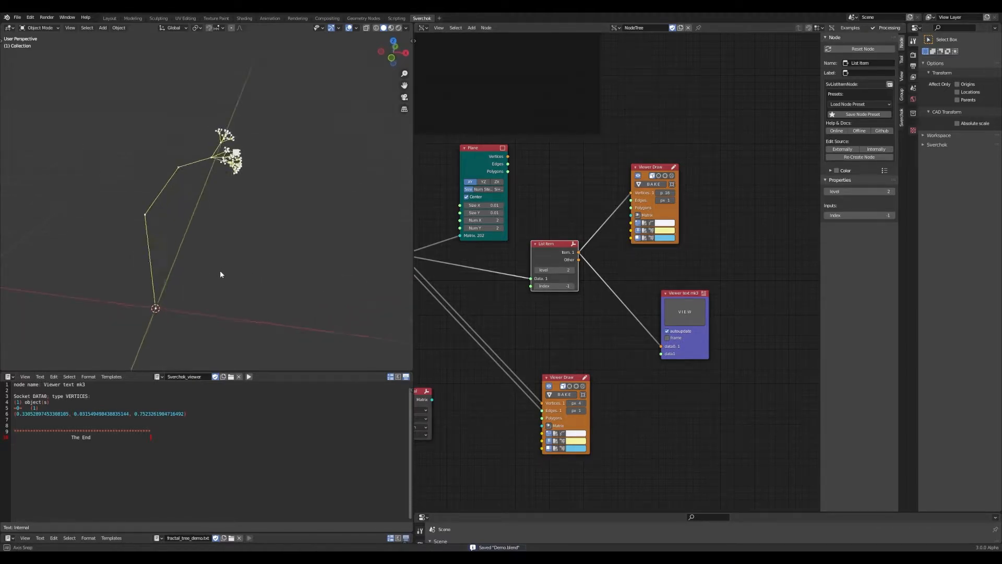
scroll(232, 273, "down", 2)
middle_click_drag(231, 273, 248, 255)
left_click(575, 287)
Save the file, link Matrix Apply's Edges to the text viewer's data1, and set List Item's index to 3.
middle_click_drag(456, 289, 511, 297)
key("ctrl+s")
left_click_drag(458, 269, 717, 361)
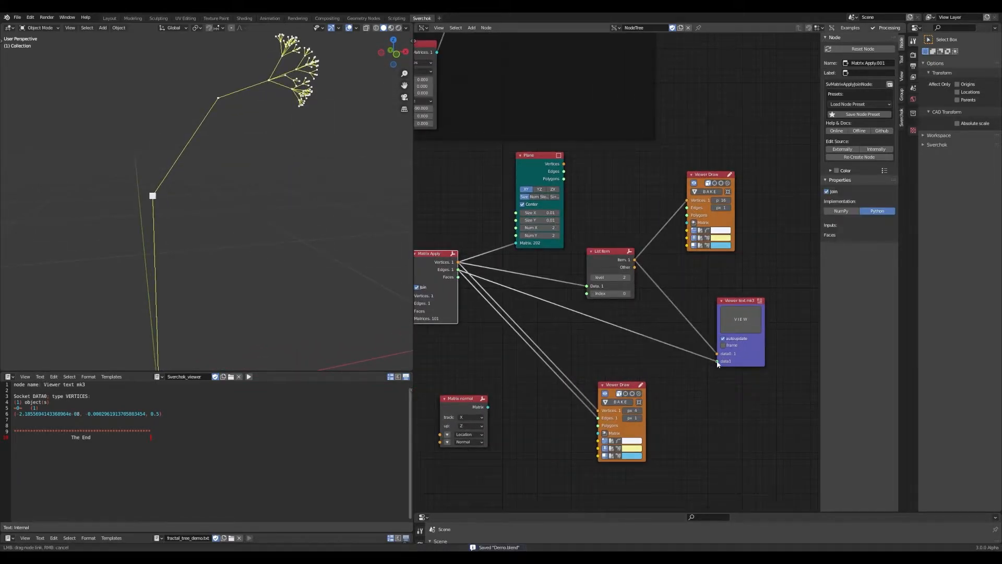
middle_click_drag(313, 247, 258, 240)
left_click(630, 294)
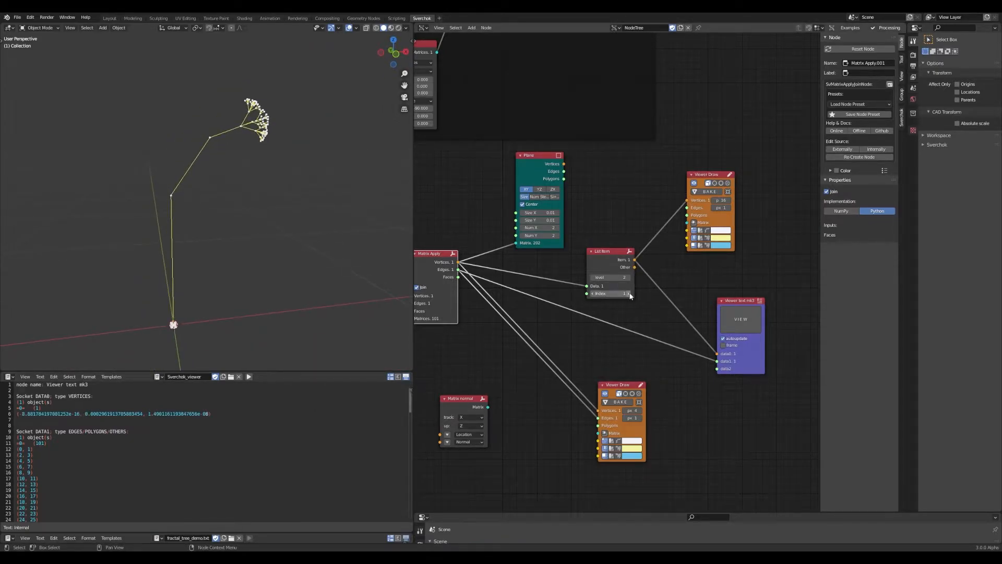
left_click(630, 294)
left_click(630, 294)
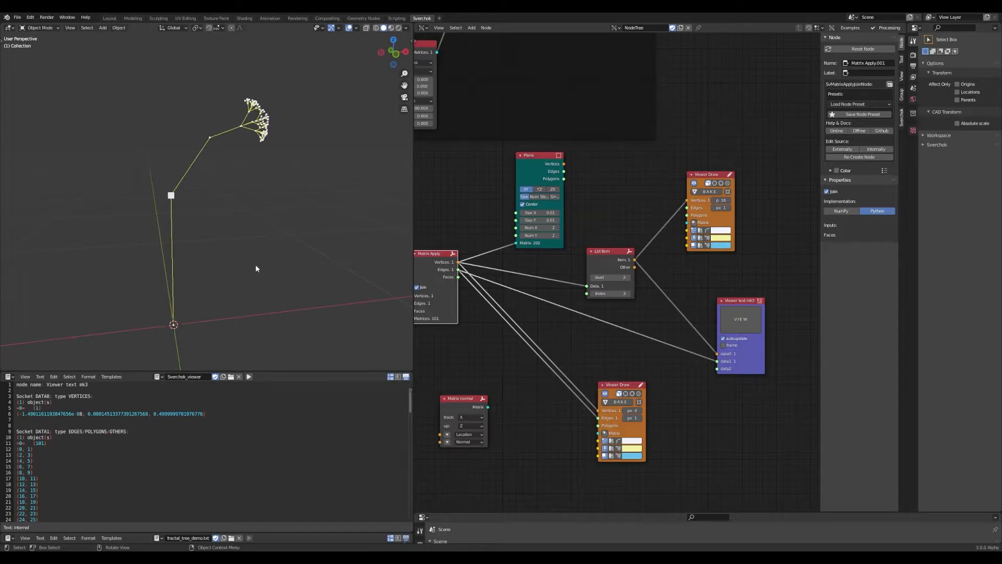
Try 90 degrees as Angle Y in the tree's Matrix In, inspect the tree's direction, and restore -90 degrees.
middle_click_drag(489, 356, 714, 412)
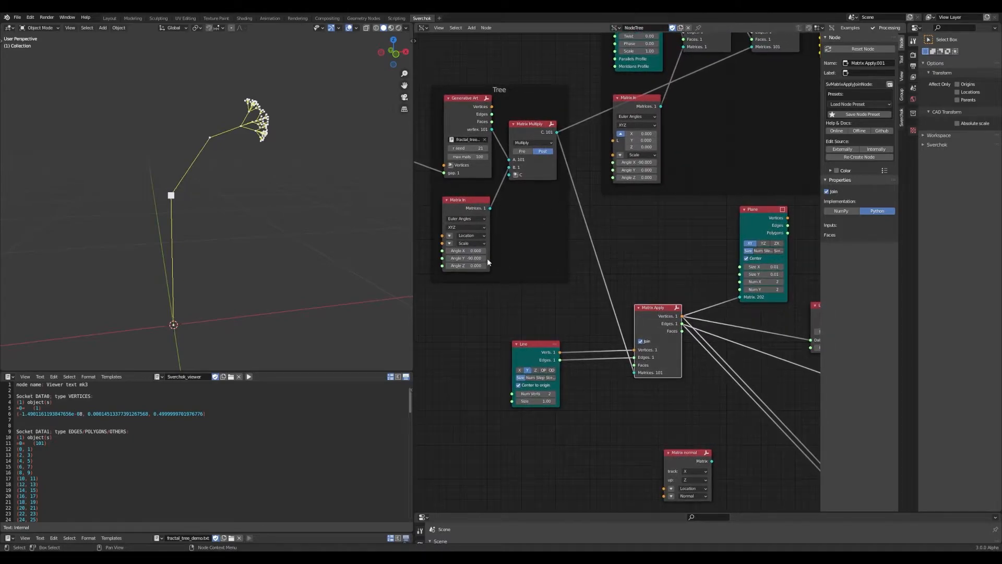
left_click(470, 259)
type("-90.0")
key("Return")
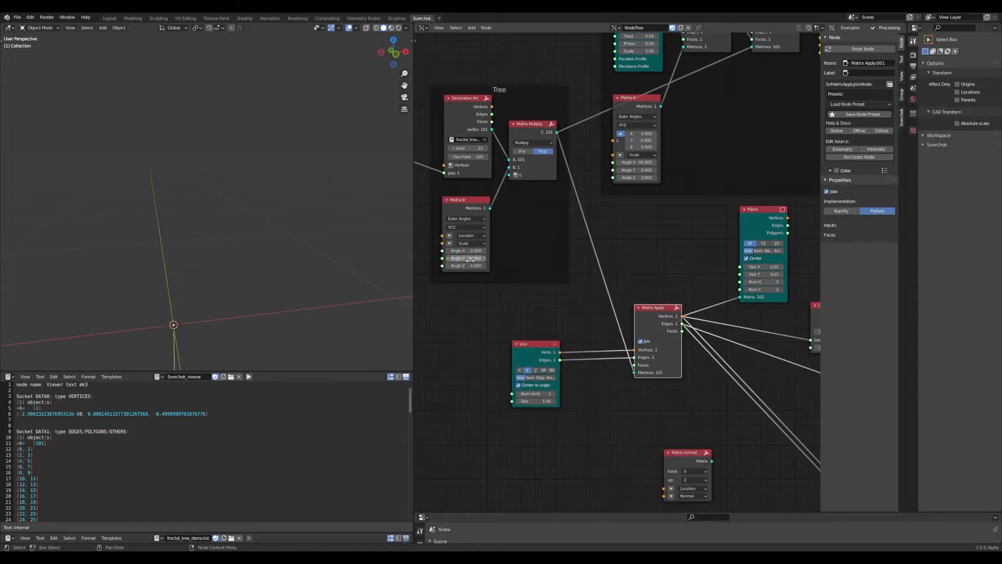
scroll(240, 201, "down", 8)
scroll(240, 203, "up", 3)
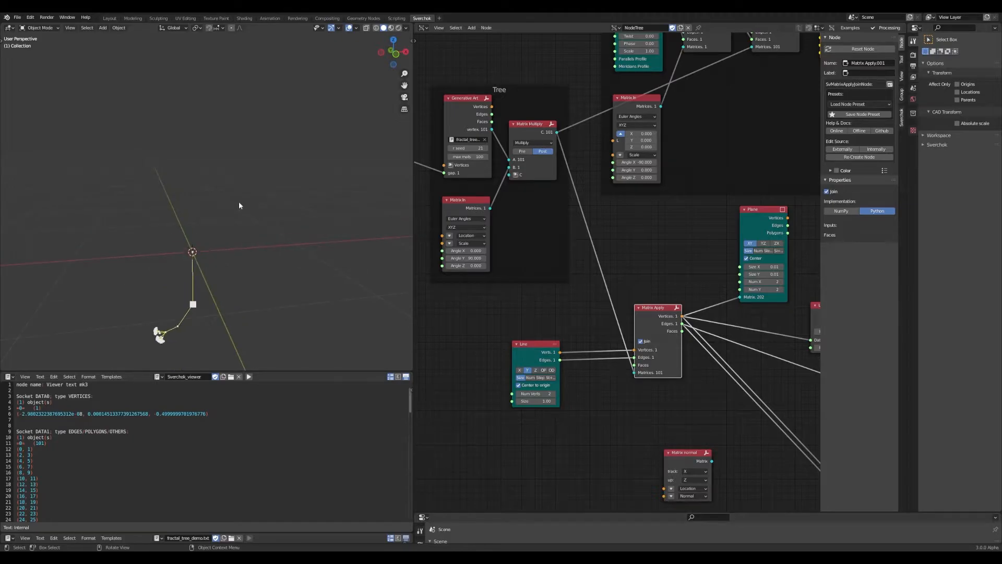
left_click(474, 256)
type("90")
key("Return")
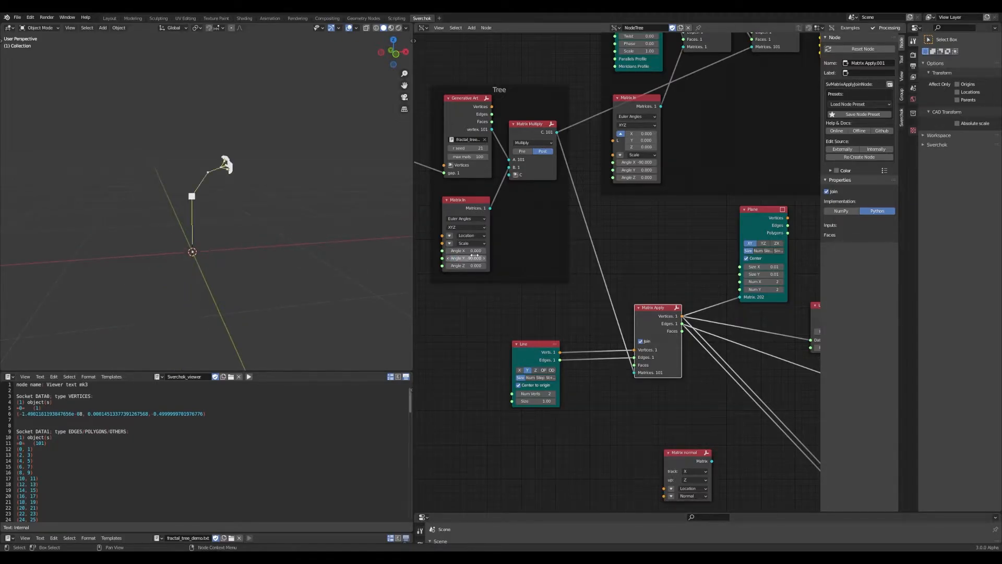
Save the file and annotate the tree with vertices V0, V1, V2, segments l0 and l1, and an extra branch ending at V3.
left_click(701, 251)
middle_click_drag(687, 253, 547, 248)
key("ctrl+s")
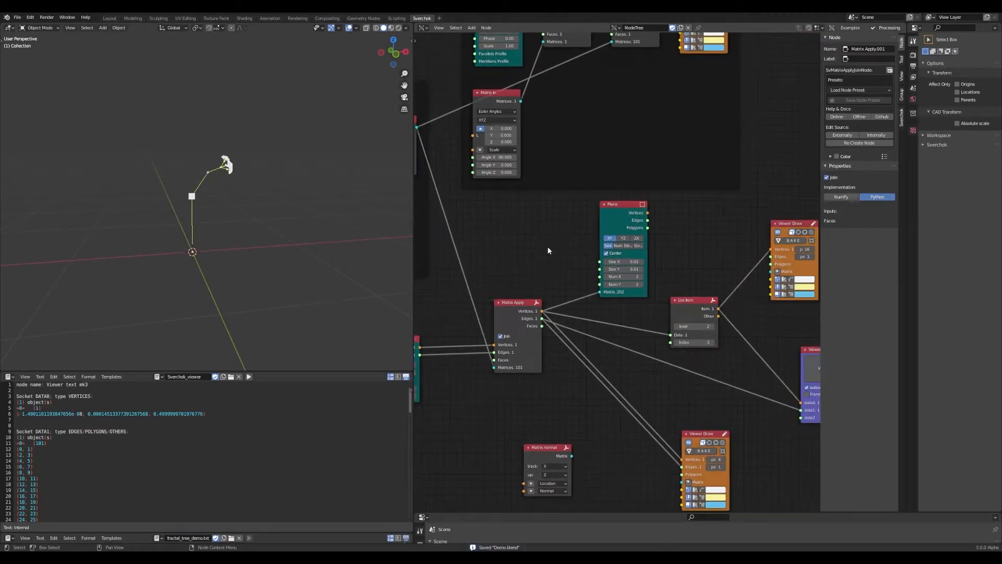
middle_click_drag(654, 288, 531, 264)
scroll(531, 265, "up", 2)
mouse_move(226, 221)
middle_mouse_down()
mouse_move(212, 258)
mouse_move(237, 230)
middle_mouse_up()
scroll(209, 261, "up", 6)
scroll(237, 233, "down", 3)
scroll(634, 277, "up", 1)
middle_click_drag(649, 270, 668, 232)
scroll(605, 268, "up", 1)
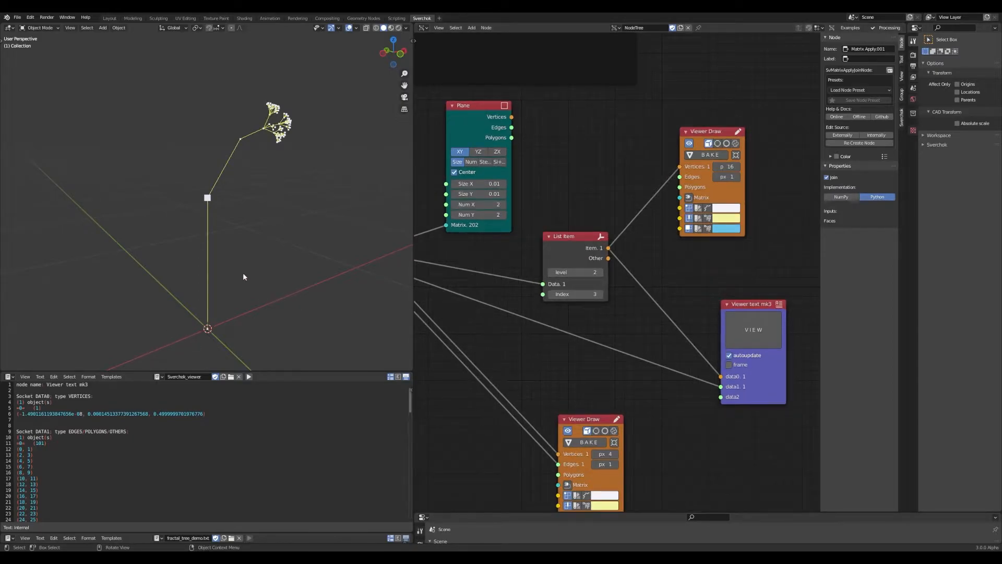
mouse_move(221, 266)
left_mouse_down()
mouse_move(242, 262)
mouse_move(230, 276)
left_mouse_up()
mouse_move(221, 198)
left_mouse_down()
mouse_move(232, 200)
mouse_move(236, 220)
left_mouse_up()
mouse_move(246, 141)
left_mouse_down()
mouse_move(254, 147)
mouse_move(213, 157)
mouse_move(219, 165)
mouse_move(139, 162)
mouse_move(136, 149)
left_mouse_up()
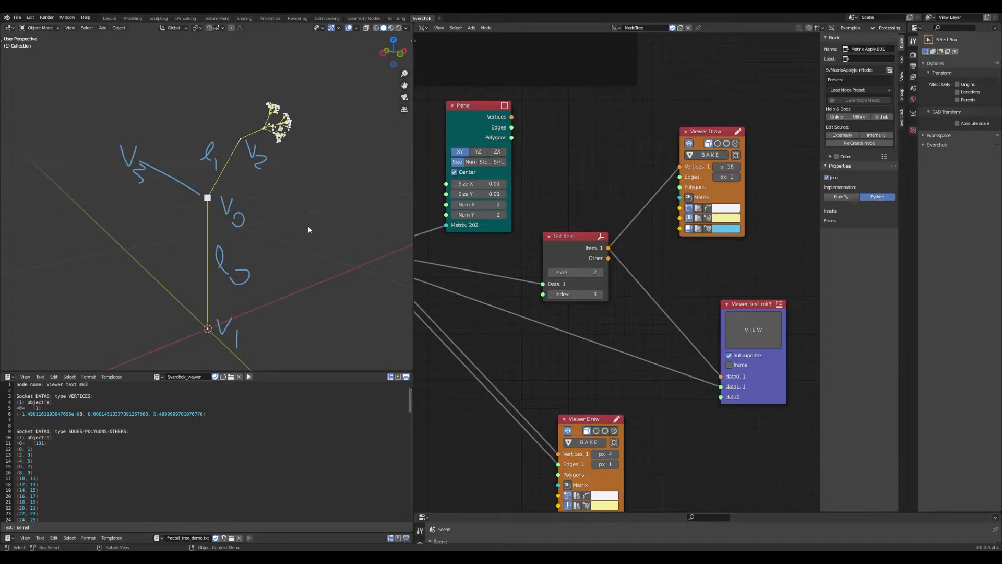
Erase the vertex labels, segment labels and extra branch drawn around the tree.
scroll(538, 253, "down", 3)
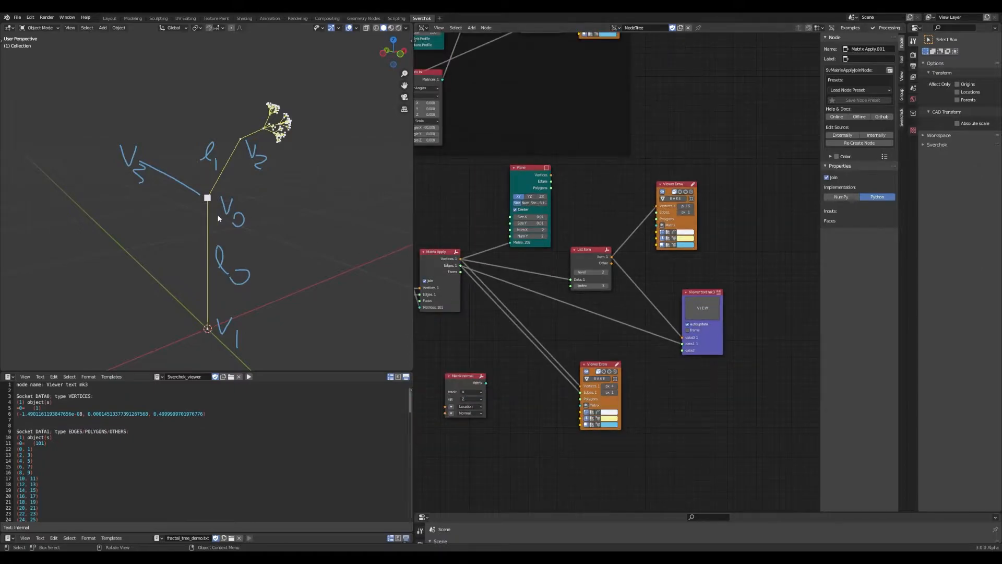
mouse_move(130, 205)
right_mouse_down()
mouse_move(156, 156)
mouse_move(176, 148)
mouse_move(220, 166)
mouse_move(207, 199)
right_mouse_up()
mouse_move(207, 198)
left_mouse_down()
mouse_move(272, 261)
mouse_move(224, 325)
mouse_move(295, 214)
mouse_move(230, 228)
mouse_move(130, 143)
left_mouse_up()
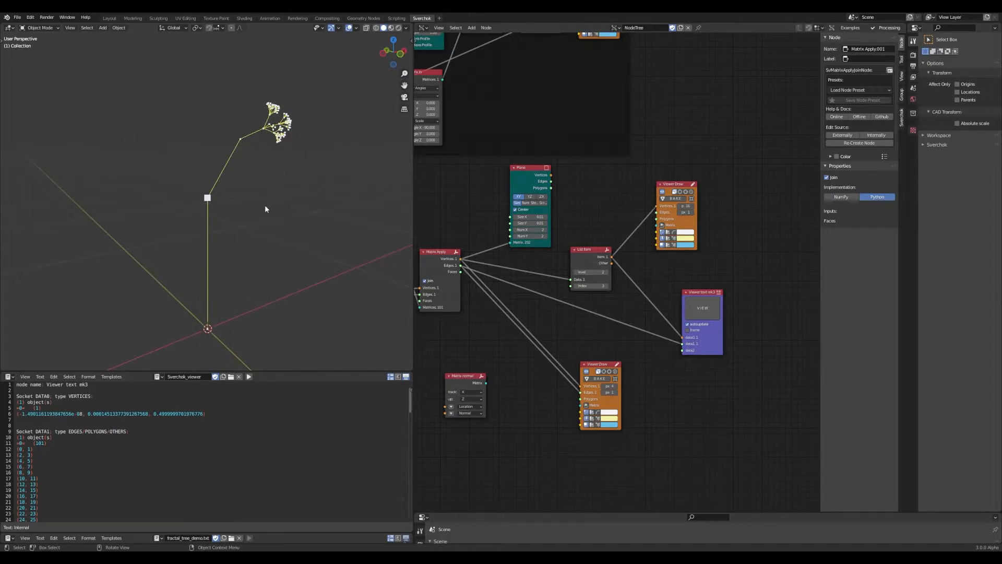
Move the Line node farther away from Matrix Apply and save the file.
scroll(529, 277, "down", 5)
middle_click_drag(530, 277, 599, 273)
scroll(599, 273, "up", 6)
middle_click_drag(473, 296, 572, 290)
scroll(572, 289, "up", 1)
left_click_drag(507, 270, 446, 265)
middle_click_drag(520, 268, 583, 264)
key("ctrl+s")
Duplicate Matrix Apply as a spare, unlinked node between the Line and Matrix normal nodes.
key("shift+a")
left_click(639, 303)
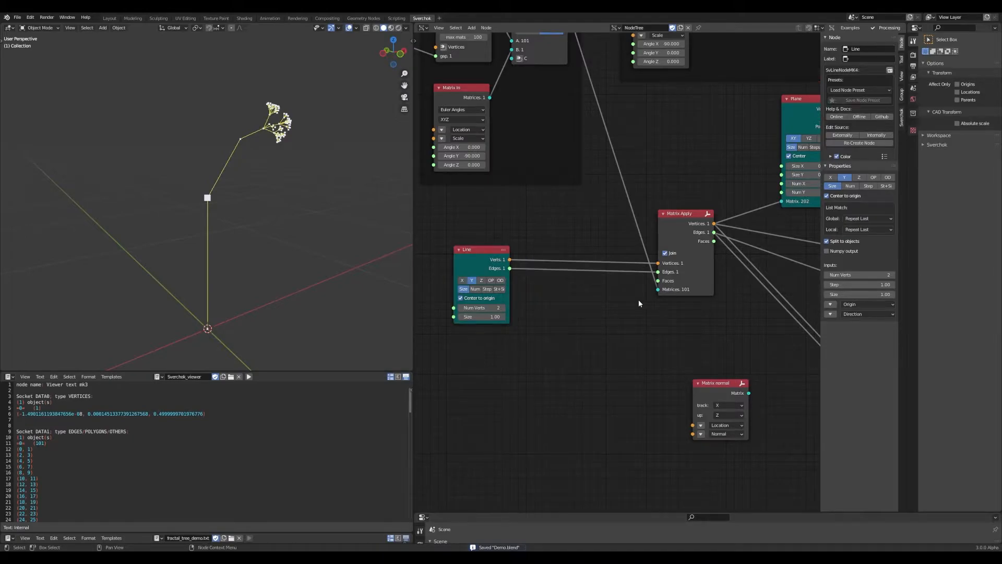
left_click(675, 217)
key("shift+d")
middle_click_drag(606, 304, 539, 305)
scroll(509, 305, "down", 4)
scroll(540, 304, "up", 1)
left_click_drag(447, 257, 432, 255)
Cut the tree's links to the lower Viewer Draw, move that viewer near the Line node, shift the spare Matrix Apply aside, and save.
middle_click_drag(386, 272, 359, 290)
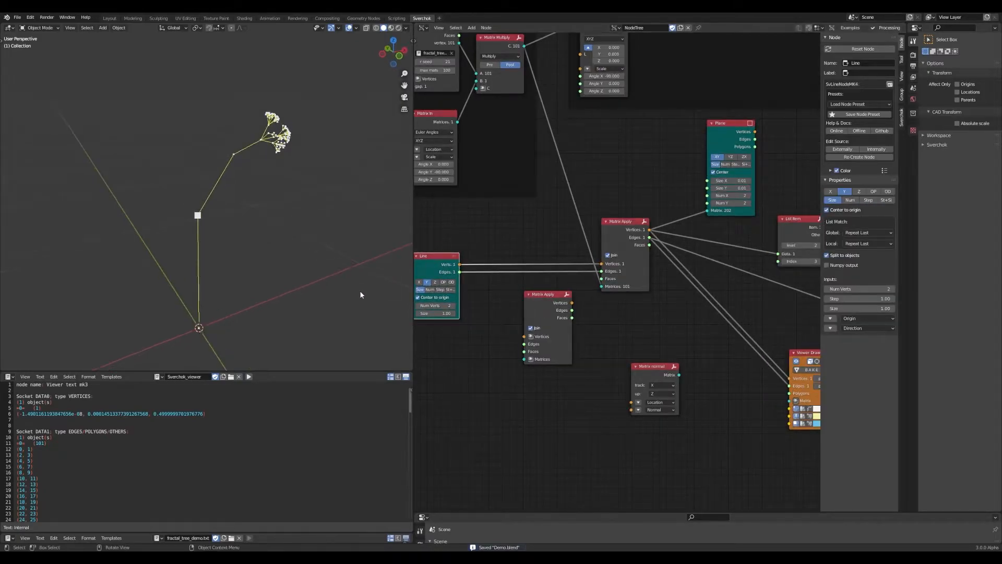
scroll(564, 290, "down", 2)
right_click_drag(731, 303, 707, 321, "ctrl")
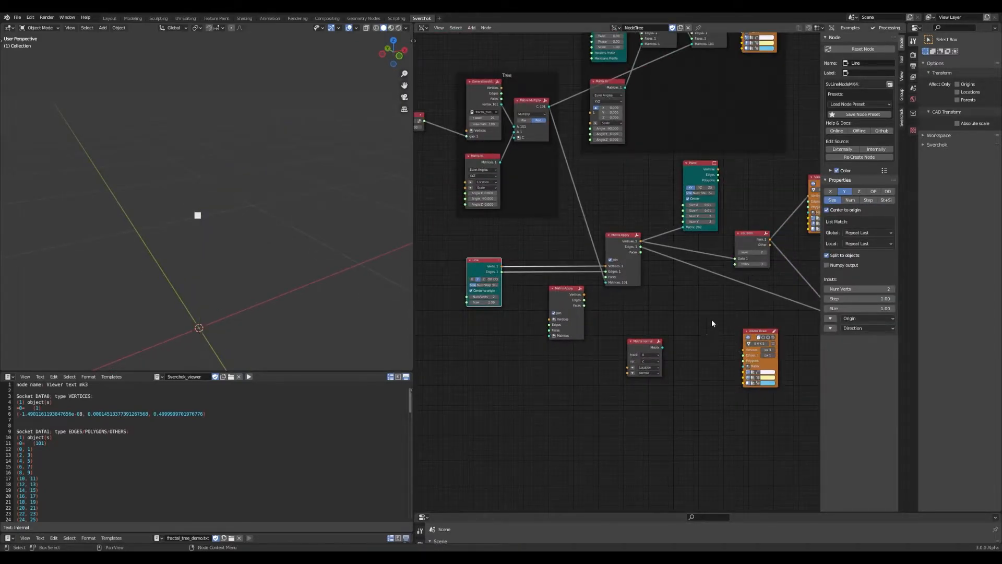
left_click_drag(494, 272, 438, 287)
left_click_drag(558, 290, 469, 342)
left_click_drag(755, 332, 550, 300)
scroll(550, 299, "up", 3)
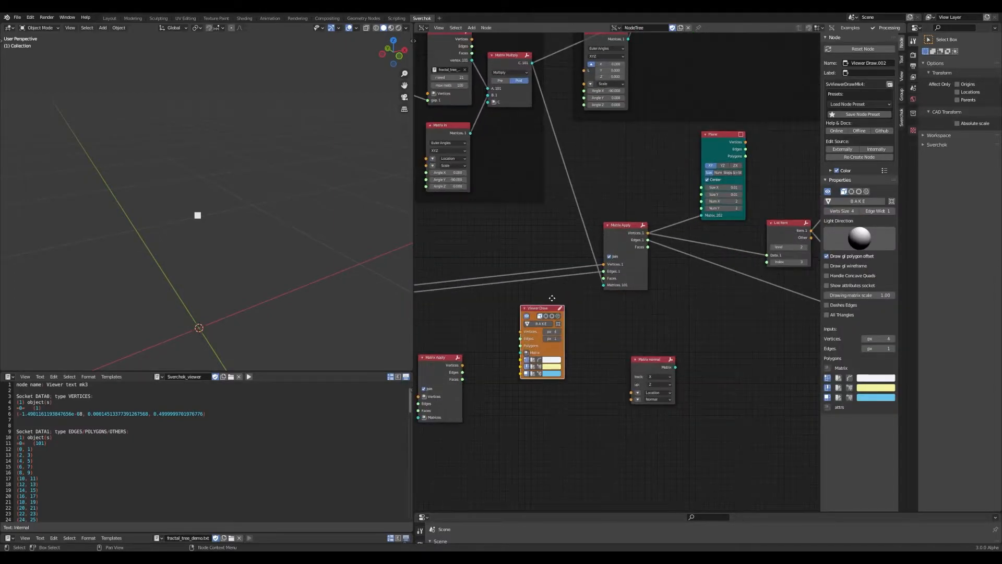
middle_click_drag(550, 298, 606, 288)
key("ctrl+s")
Cut the Line node's links to Matrix Apply and link its Verts and Edges directly to the nearby Viewer Draw.
right_click_drag(595, 256, 585, 286, "ctrl")
middle_click_drag(555, 294, 613, 280)
left_click_drag(512, 261, 633, 306)
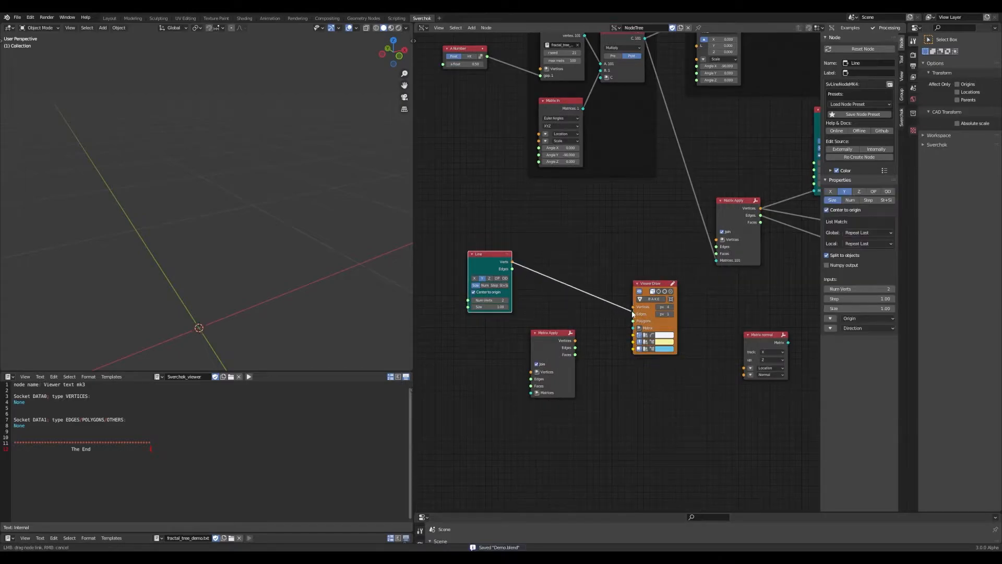
left_click_drag(512, 269, 633, 314)
mouse_move(386, 289)
middle_mouse_down()
mouse_move(321, 283)
mouse_move(360, 280)
mouse_move(327, 263)
mouse_move(289, 262)
mouse_move(312, 250)
middle_mouse_up()
Move the spare Matrix Apply out of the way, and detach the text viewer from its links to place it beside the Line node.
middle_click_drag(699, 311, 596, 294)
scroll(396, 284, "up", 1)
scroll(551, 287, "down", 2)
left_click_drag(494, 300, 512, 313)
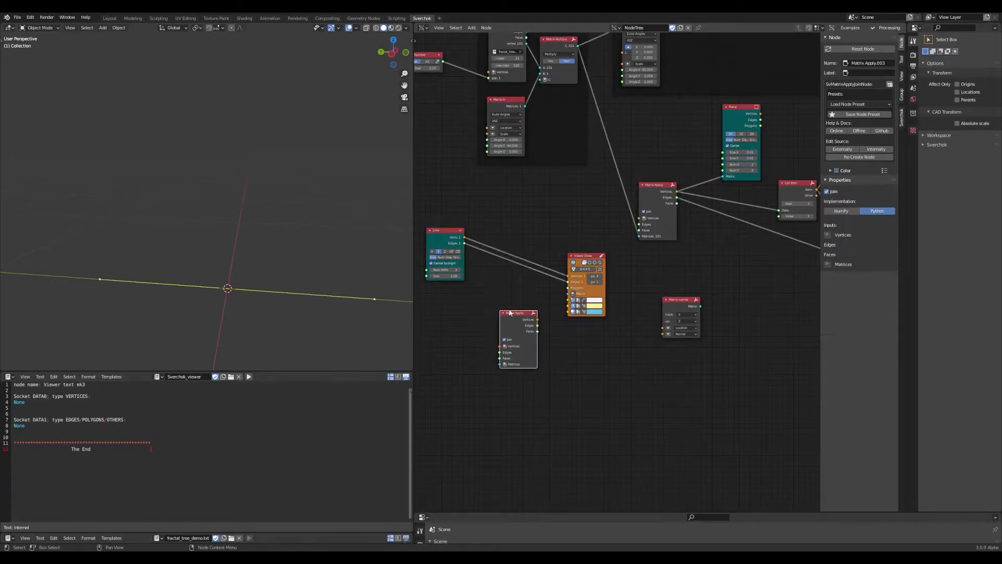
middle_click_drag(753, 285, 626, 293)
scroll(627, 294, "down", 1)
left_click_drag(737, 246, 508, 348, "alt")
middle_click_drag(520, 336, 614, 315)
left_click_drag(536, 308, 600, 379)
left_click_drag(611, 320, 527, 263)
scroll(480, 258, "up", 3)
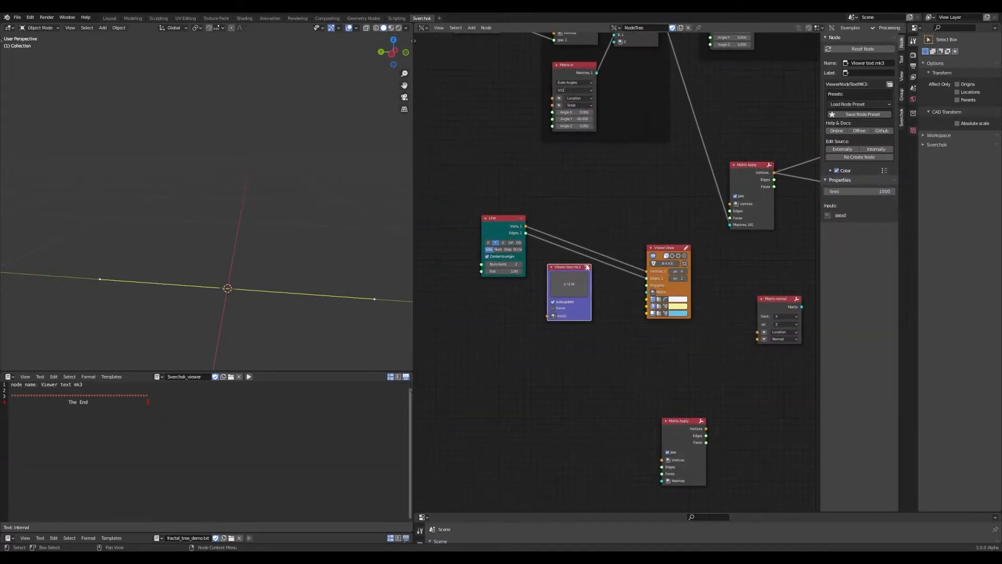
Link the Line node's Verts to the text viewer's data0 and view the line along the Y axis.
left_click_drag(493, 230, 529, 328)
middle_click_drag(271, 339, 159, 287)
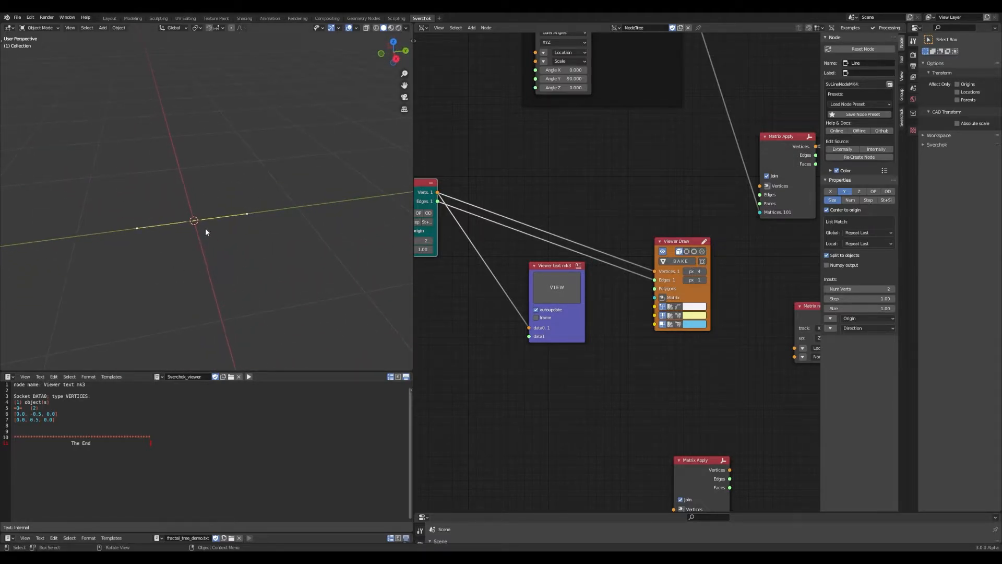
middle_click_drag(296, 208, 252, 221)
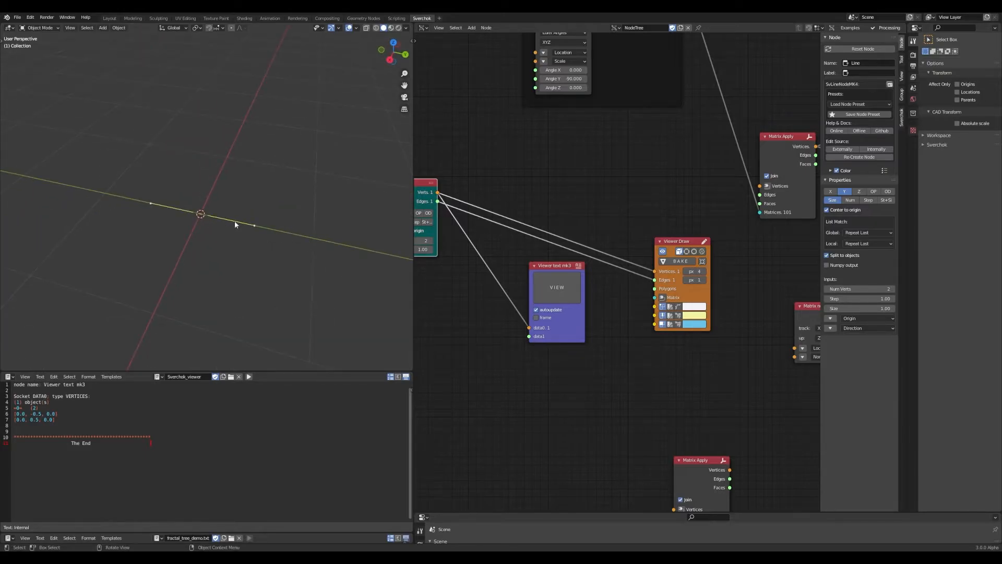
Annotate the line with +Y and -Y direction arrows and the end coordinates +.5 and -.5, removing stray characters from the viewer text.
left_click_drag(275, 202, 310, 220)
left_click_drag(261, 261, 261, 228)
left_click_drag(166, 187, 124, 172)
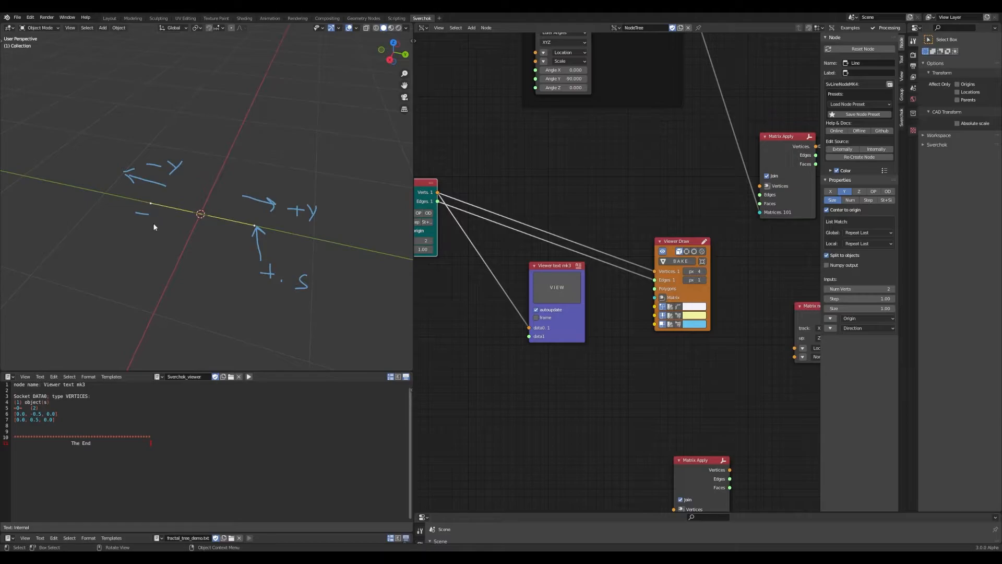
type("ddddddddddddddd")
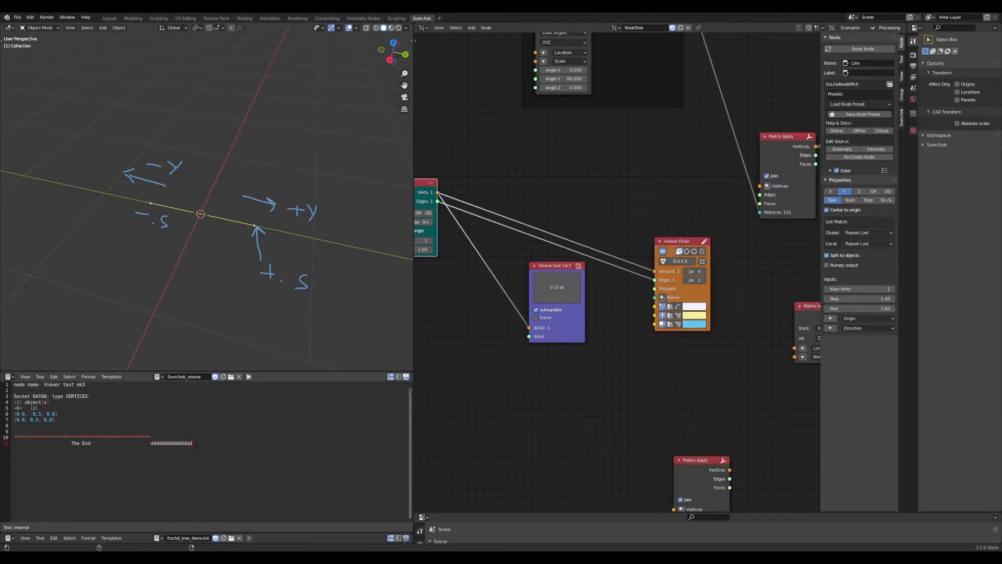
left_click_drag(196, 446, 151, 444)
key("BackSpace")
Match the two listed vertex coordinates to the line's ends, circling the ends and labelling them V0 and V1.
left_click_drag(58, 414, 14, 414)
left_click_drag(139, 213, 151, 197)
mouse_move(137, 237)
left_mouse_down()
mouse_move(148, 241)
mouse_move(151, 274)
left_mouse_up()
left_click_drag(55, 420, 14, 419)
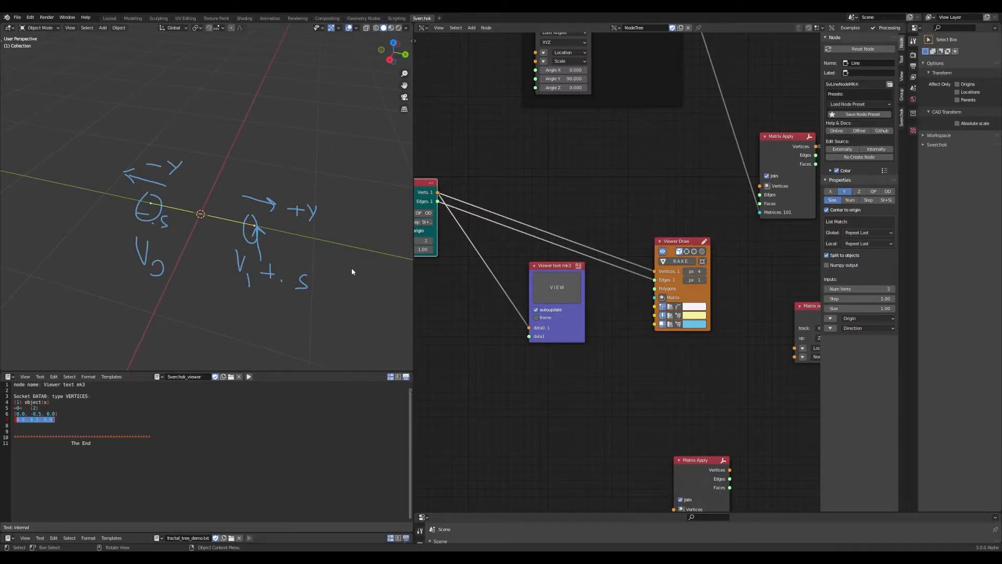
Add a new Matrix Apply node between the Line and Viewer Draw nodes, moving the text viewer clear of it.
middle_click_drag(495, 285, 600, 277)
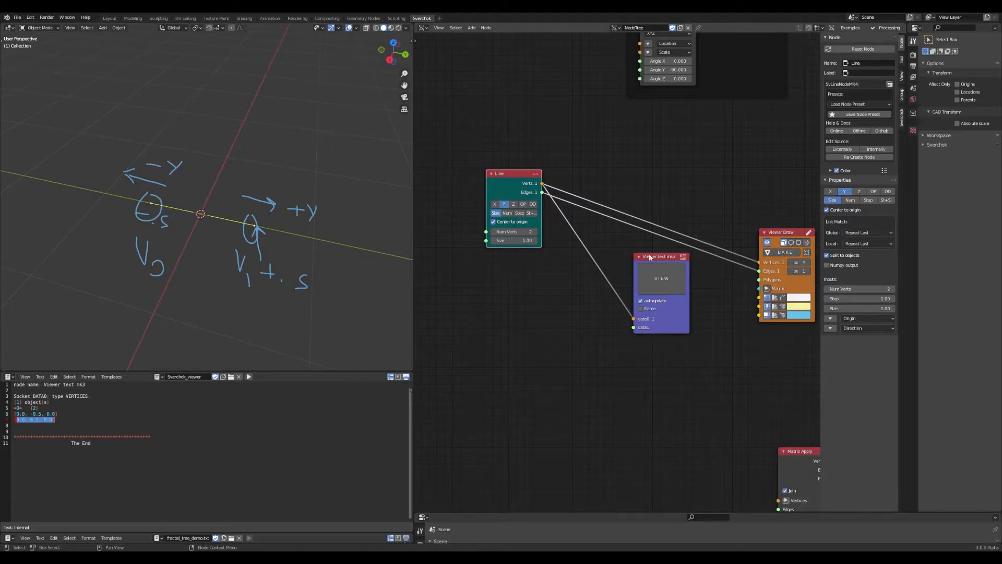
left_click(588, 301)
middle_click_drag(568, 299, 507, 309)
left_click_drag(598, 277, 598, 297)
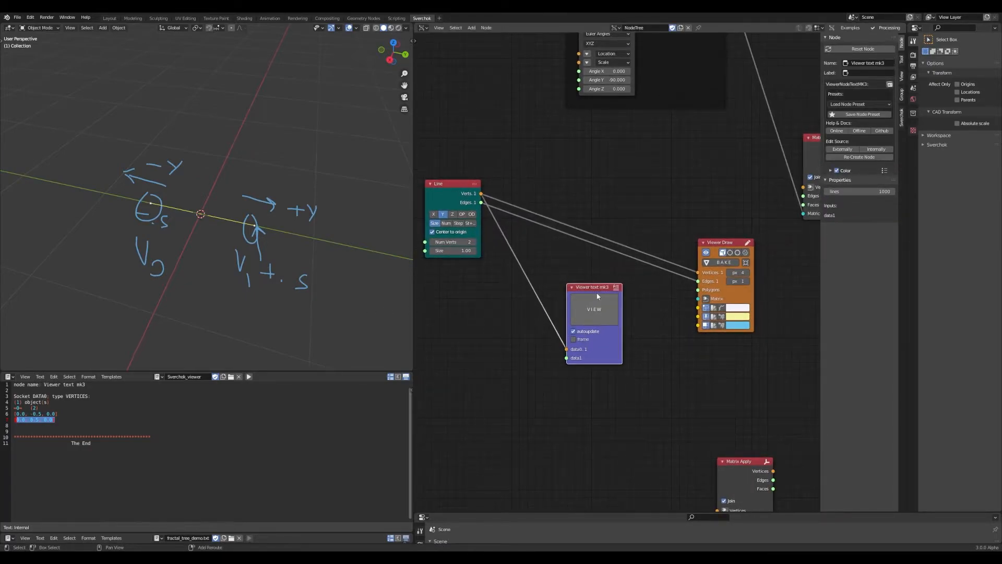
key("shift+a")
left_click(586, 282)
type("matrix ap")
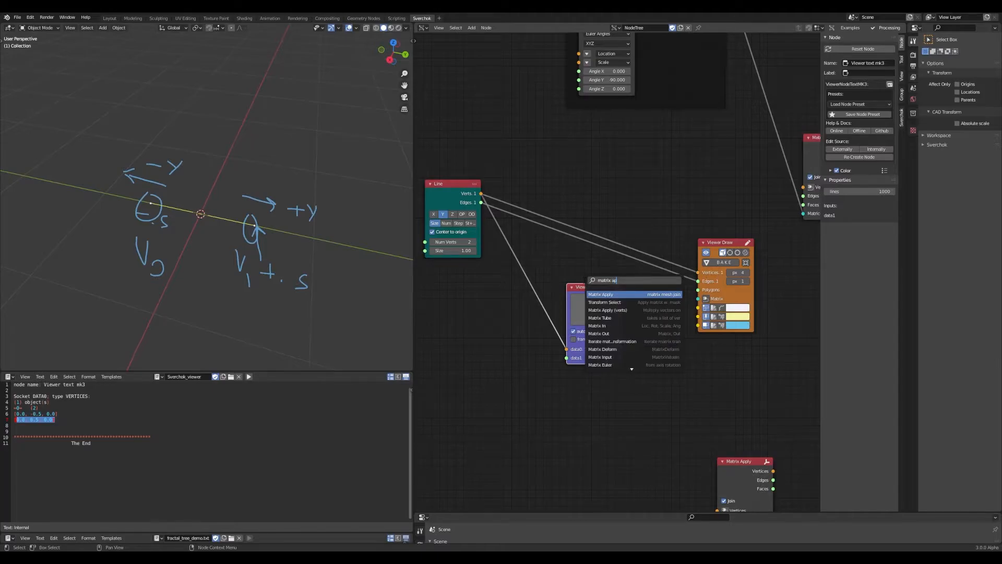
left_click(605, 325)
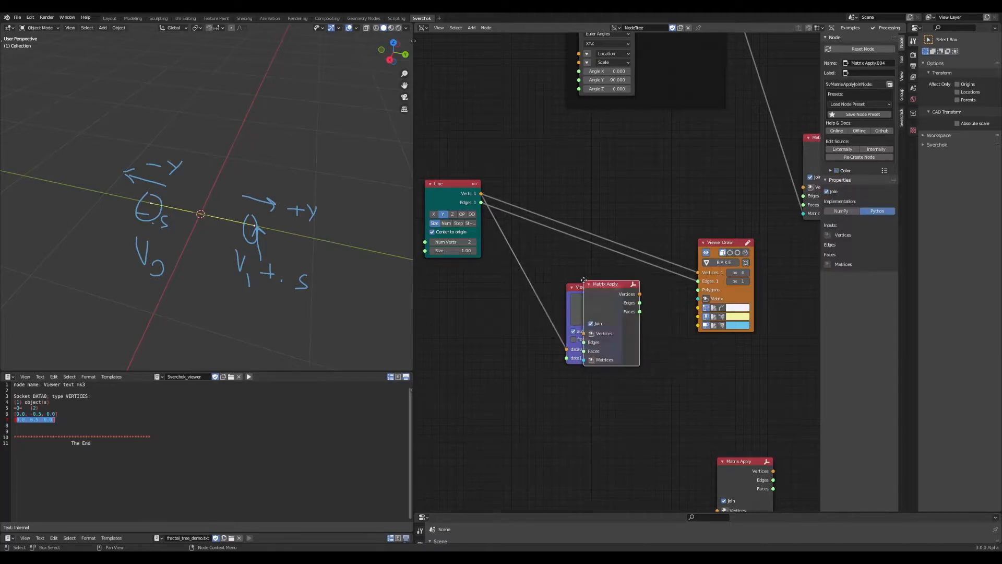
left_click_drag(585, 292, 499, 367)
left_click_drag(663, 334, 566, 257)
Route the line's vertices and edges through the new Matrix Apply to Viewer Draw, cutting the direct links, and save the file.
left_click_drag(481, 193, 583, 289)
mouse_move(481, 203)
left_mouse_down()
mouse_move(537, 318)
mouse_move(561, 326)
left_mouse_up()
right_click_drag(644, 235, 658, 299, "ctrl")
mouse_move(589, 266)
left_mouse_down()
mouse_move(595, 220)
mouse_move(664, 265)
mouse_move(705, 272)
left_mouse_up()
key("ctrl+s")
scroll(609, 266, "up", 1)
left_click_drag(624, 239, 705, 282)
middle_click_drag(655, 292, 667, 291)
Connect an Axis Angle Matrix In node to the new Matrix Apply's Matrices, and move the detached text viewer clear of it.
left_click(584, 298)
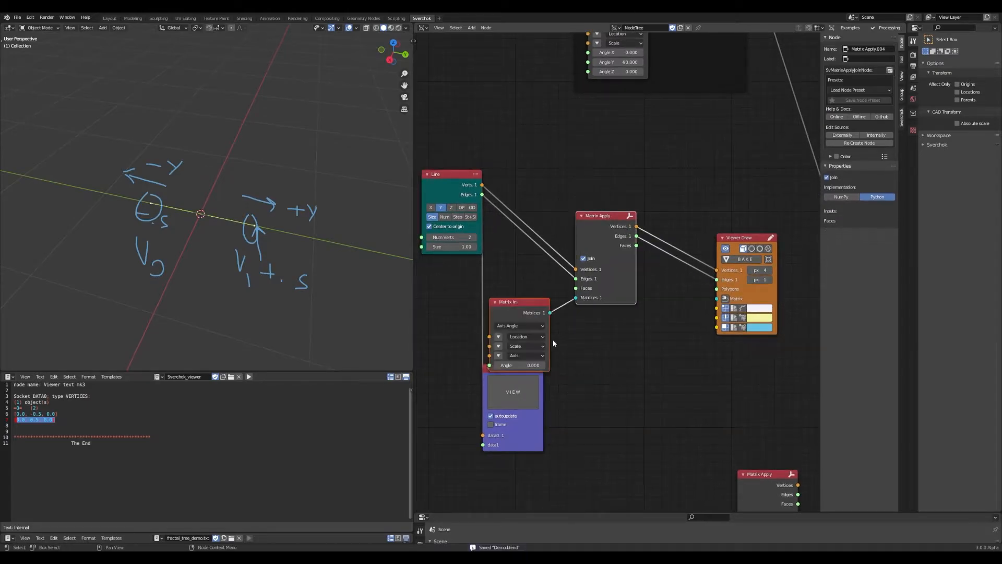
left_click(515, 374)
key("h")
left_click(489, 367)
mouse_move(490, 368)
left_mouse_down()
mouse_move(602, 422)
mouse_move(704, 378)
mouse_move(645, 424)
left_mouse_up()
left_click(615, 373)
middle_click_drag(615, 373, 656, 348)
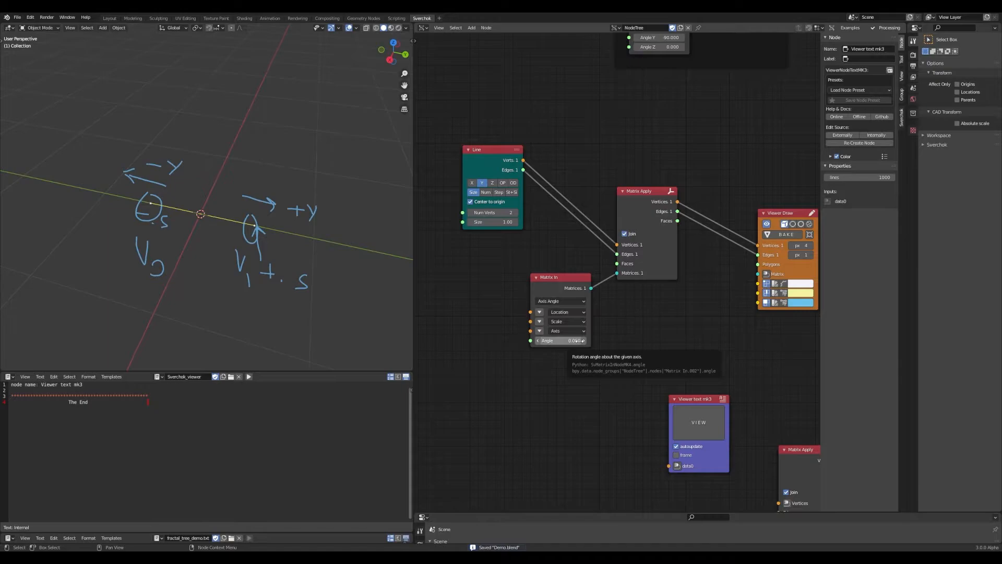
Switch the Matrix In to Euler Angles and set Angle Y to 180, varying it to examine the line's rotation.
left_click(565, 301)
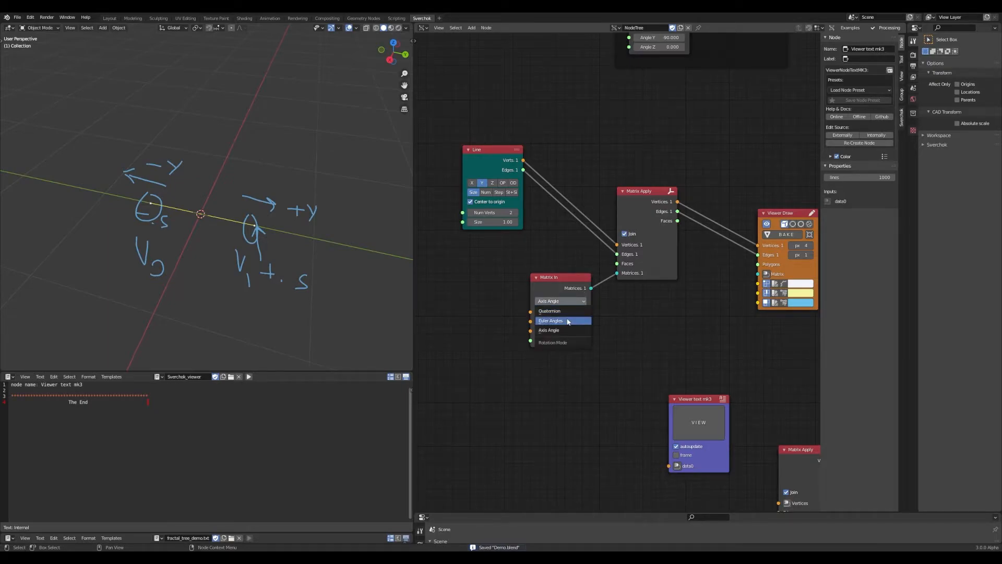
left_click(569, 321)
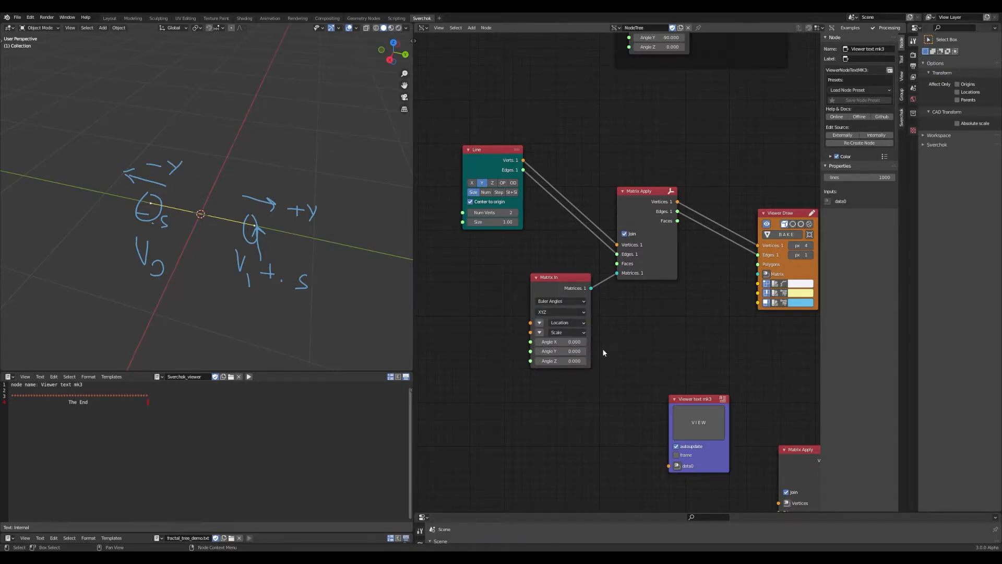
left_click(572, 351)
type("180")
key("Return")
left_click_drag(548, 351, 570, 351)
middle_click_drag(308, 277, 296, 247)
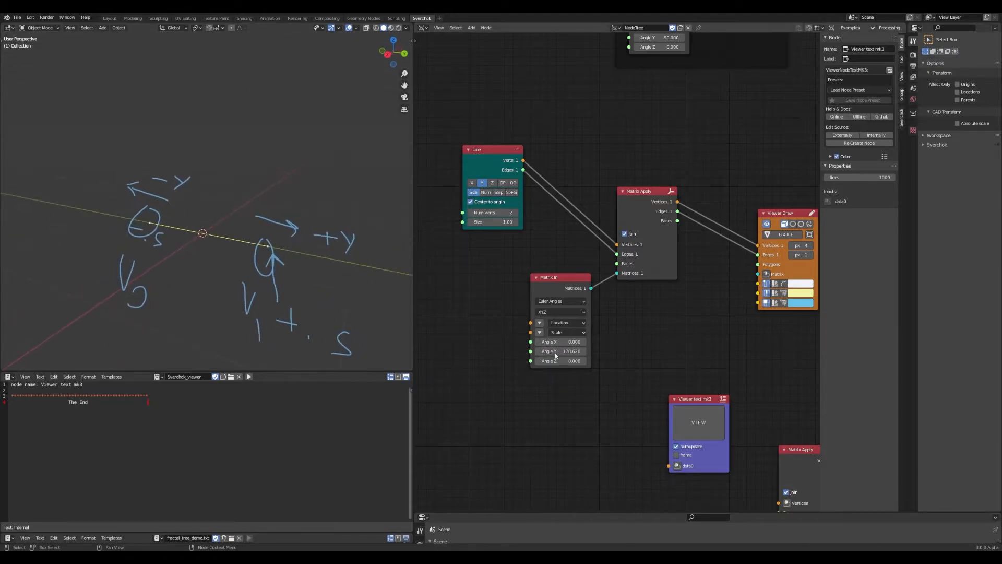
Reset Angle Y to 0, try rotations about X ending at an Angle X of 180, and save the file.
double_click(570, 352)
type("0")
key("Return")
left_click_drag(559, 342, 584, 350)
left_click(564, 342)
type("0")
key("Return")
left_click_drag(564, 342, 630, 342)
scroll(268, 246, "down", 6)
key("ctrl+s")
scroll(239, 229, "up", 2)
mouse_move(249, 215)
right_mouse_down()
mouse_move(238, 180)
mouse_move(134, 220)
mouse_move(289, 231)
right_mouse_up()
scroll(239, 149, "up", 5)
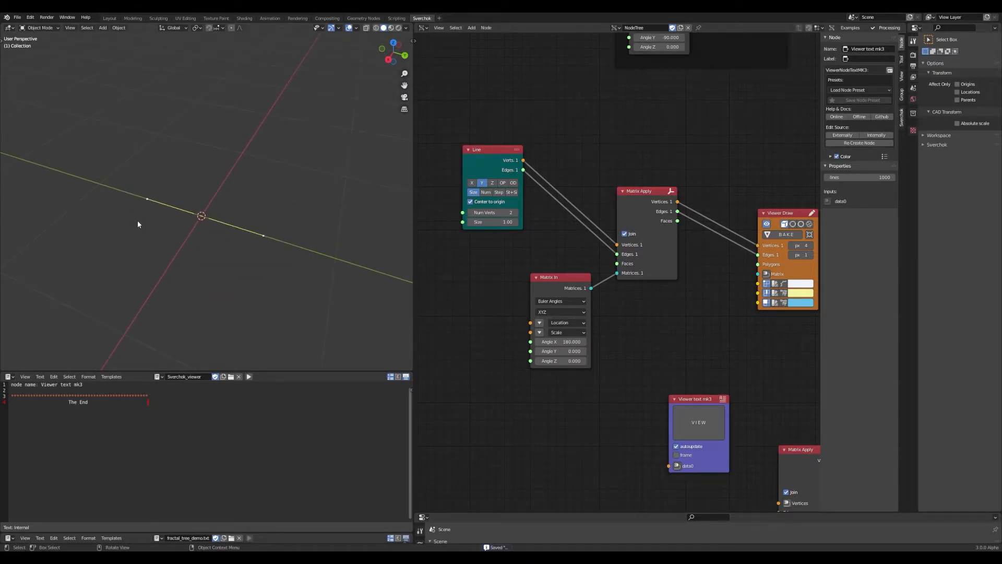
scroll(292, 286, "down", 2)
key("ctrl+z")
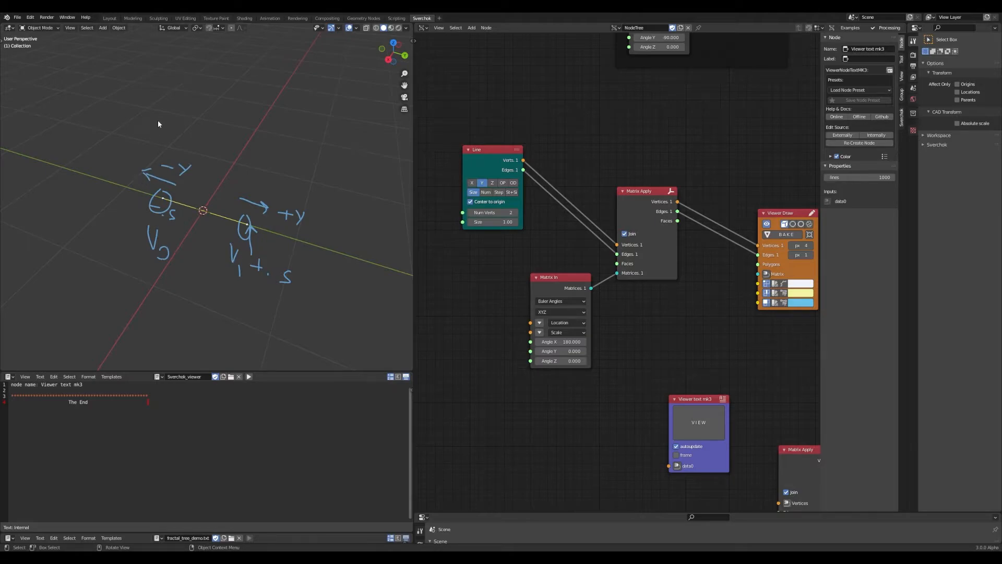
Relabel the line's −Y end V1 and its +Y end V0, clear all annotations, and save the file.
mouse_move(156, 214)
left_mouse_down()
mouse_move(107, 255)
mouse_move(170, 259)
left_mouse_up()
mouse_move(250, 248)
left_mouse_down()
mouse_move(230, 261)
mouse_move(271, 275)
left_mouse_up()
left_click_drag(253, 153, 260, 208)
left_click_drag(240, 126, 257, 134)
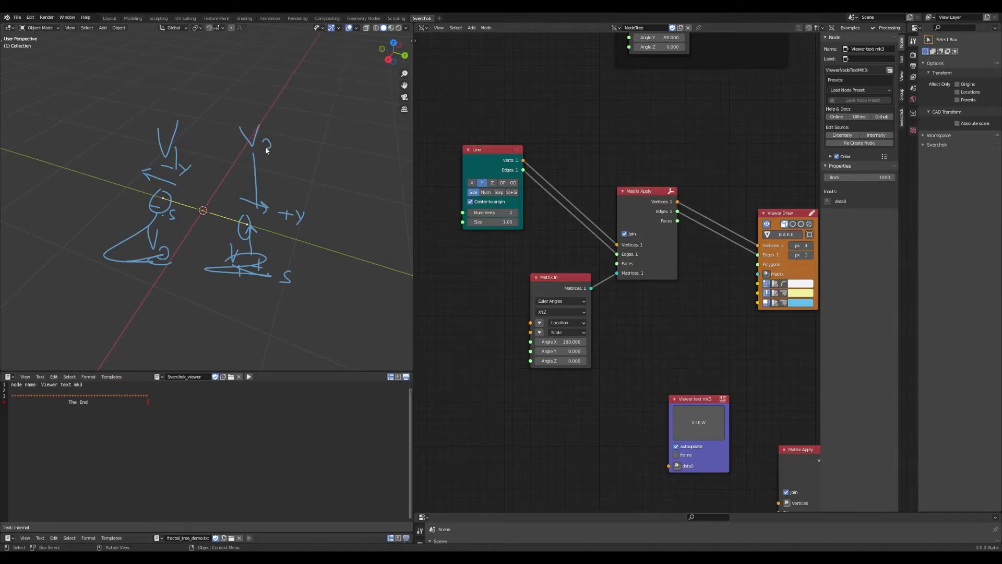
mouse_move(224, 243)
right_mouse_down()
mouse_move(278, 151)
mouse_move(303, 170)
mouse_move(209, 301)
mouse_move(214, 261)
mouse_move(175, 245)
mouse_move(276, 195)
mouse_move(214, 125)
mouse_move(189, 166)
right_mouse_up()
key("ctrl+s")
Detach Viewer Draw from the line's Matrix Apply and move it and the Matrix Normal node clear.
scroll(615, 232, "down", 2)
middle_click_drag(645, 281, 586, 289)
left_click_drag(695, 230, 710, 215)
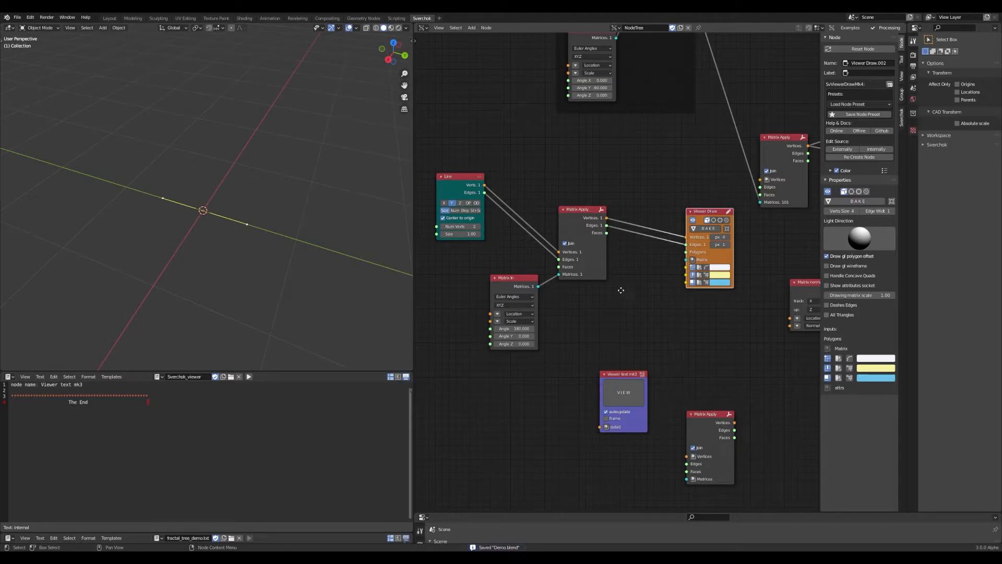
middle_click_drag(671, 288, 640, 297)
middle_click_drag(726, 297, 634, 306)
left_click_drag(686, 302, 720, 309)
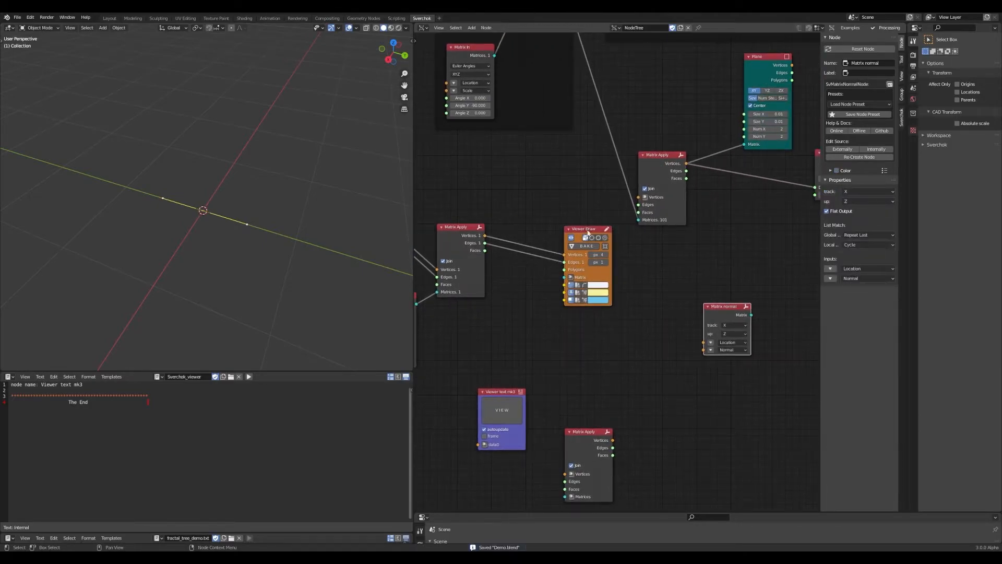
left_click_drag(586, 231, 640, 256)
middle_click_drag(572, 282, 672, 289)
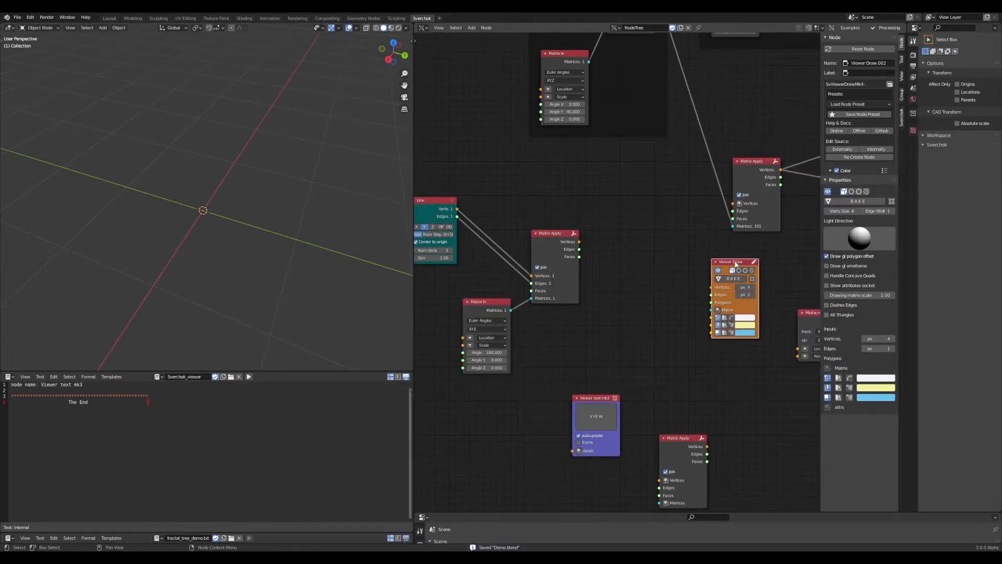
left_click_drag(736, 263, 723, 307)
middle_click_drag(723, 307, 660, 327)
Connect the rotated line's vertices and edges to the tree's Matrix Apply inputs.
mouse_move(516, 261)
left_mouse_down()
mouse_move(671, 224)
mouse_move(673, 232)
left_mouse_up()
middle_click_drag(680, 257, 553, 274)
scroll(644, 230, "down", 3)
scroll(647, 223, "up", 1)
mouse_move(258, 205)
middle_mouse_down()
mouse_move(273, 183)
mouse_move(267, 192)
middle_mouse_up()
scroll(554, 263, "down", 4)
middle_click_drag(561, 285, 622, 272)
scroll(622, 274, "up", 4)
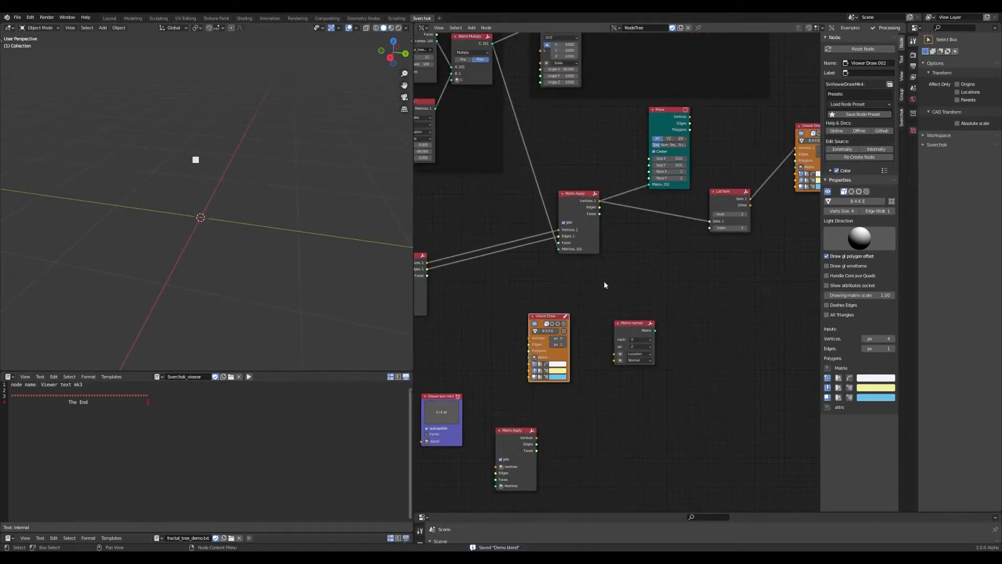
Connect the tree Matrix Apply's vertices and edges to the repositioned Viewer Draw, and save the file.
left_click_drag(563, 320, 744, 281)
left_click_drag(640, 324, 526, 328)
scroll(583, 221, "up", 2)
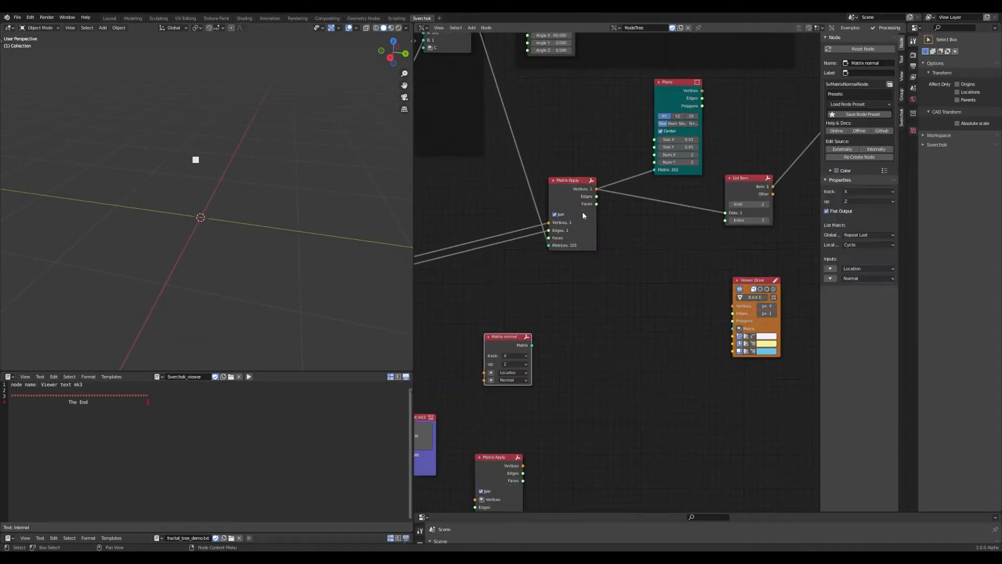
left_click_drag(596, 188, 733, 306)
left_click_drag(597, 196, 733, 313)
middle_click_drag(258, 239, 209, 220)
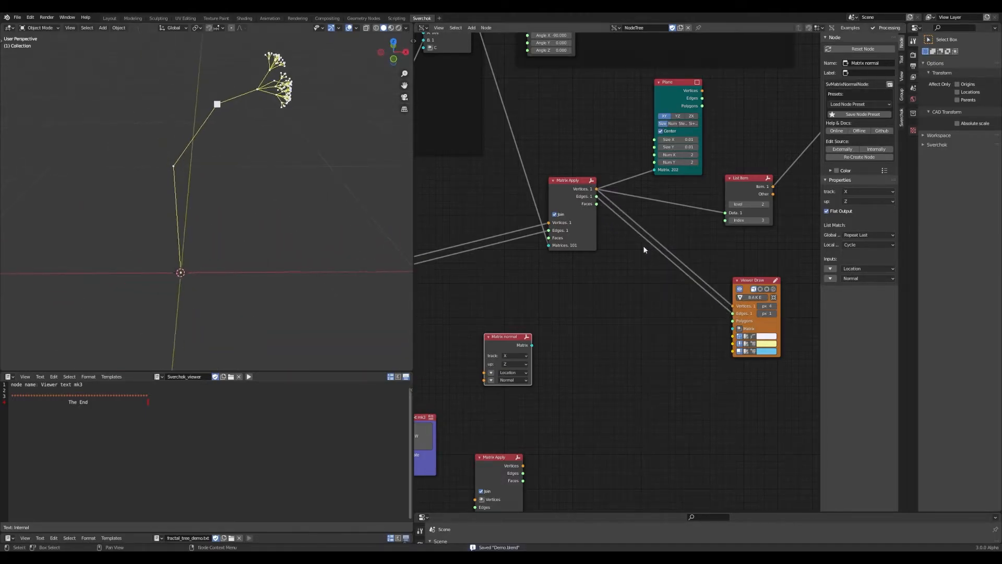
key("ctrl+s")
Set the List Item index to 0 and label the highlighted vertex at the trunk's base V0.
middle_click_drag(740, 230, 710, 240)
scroll(710, 245, "up", 1)
middle_click_drag(303, 237, 296, 212)
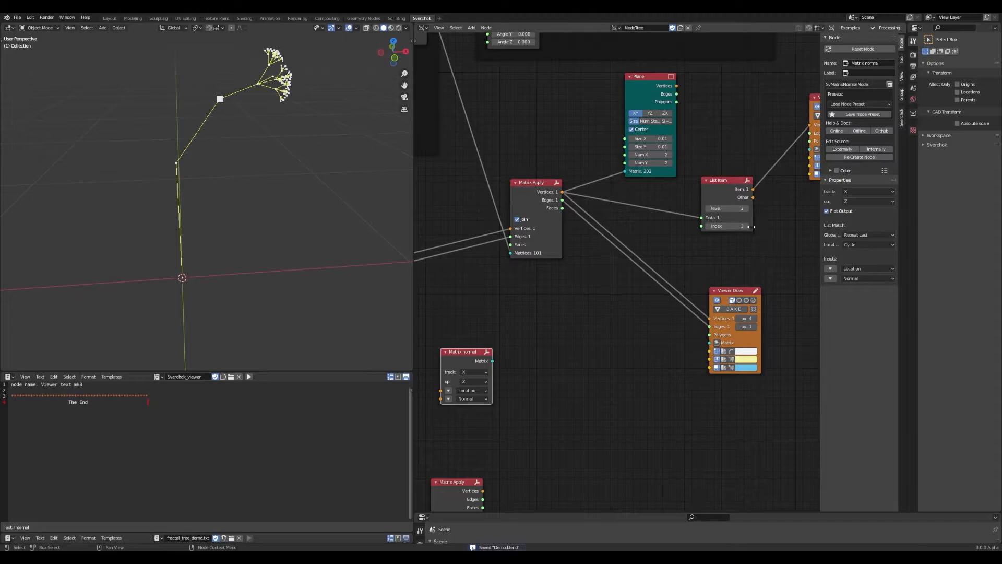
left_click(709, 228)
left_click(708, 226)
middle_click_drag(293, 229, 268, 218)
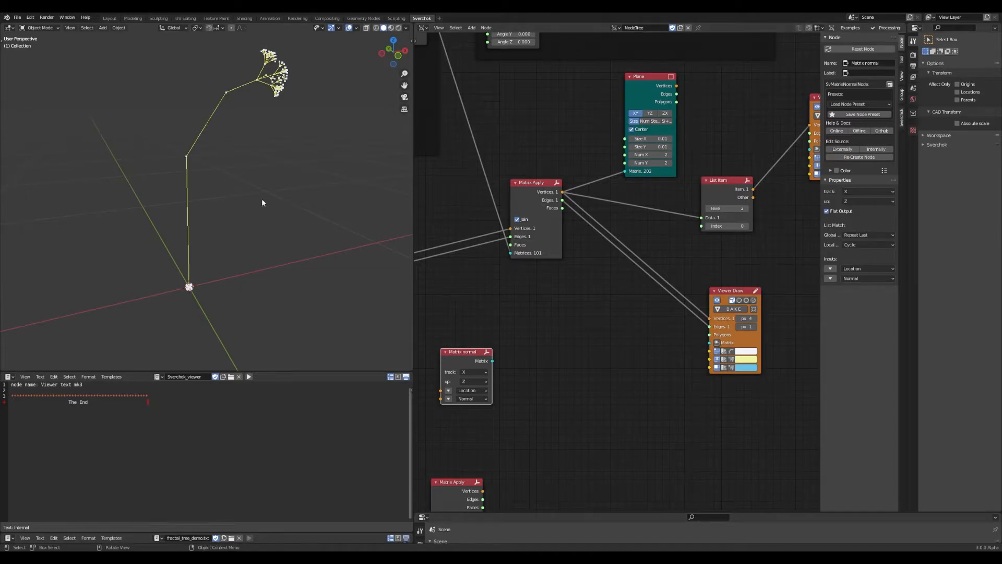
middle_click_drag(264, 201, 221, 285)
left_click_drag(229, 269, 244, 281)
Raise the List Item index through 1, 2 and 3, labelling each highlighted vertex, and clear the annotations.
left_click(749, 226)
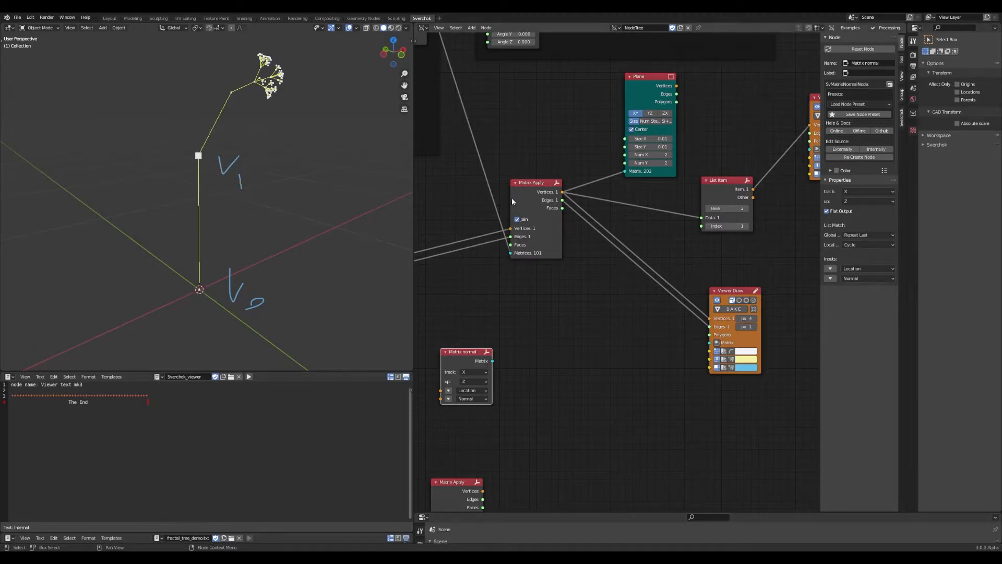
left_click(749, 226)
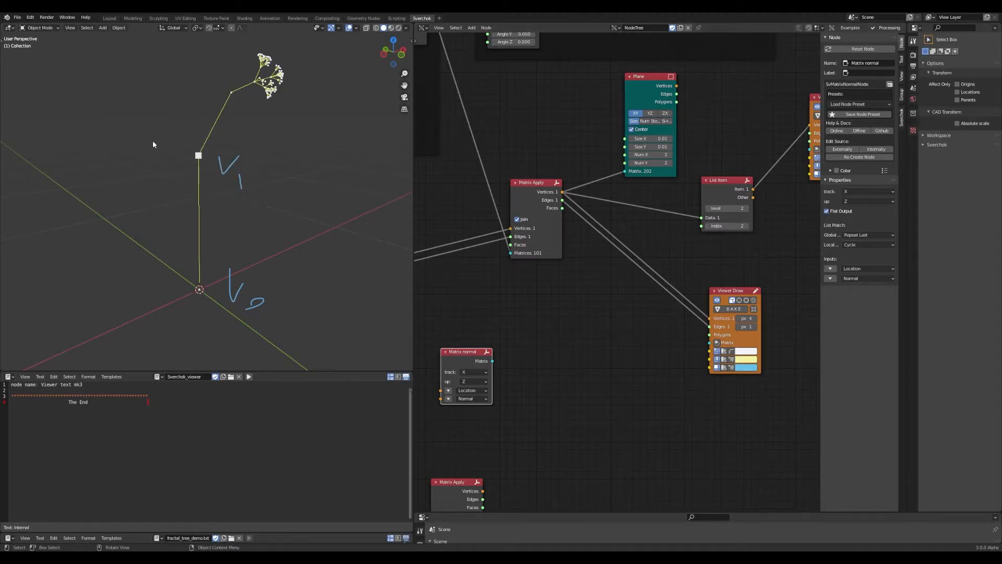
mouse_move(150, 142)
left_mouse_down()
mouse_move(168, 141)
mouse_move(183, 179)
left_mouse_up()
left_click(745, 226)
left_click_drag(238, 101, 245, 110)
mouse_move(273, 125)
right_mouse_down()
mouse_move(197, 116)
mouse_move(291, 162)
mouse_move(231, 165)
mouse_move(234, 225)
mouse_move(220, 285)
mouse_move(278, 261)
mouse_move(235, 280)
right_mouse_up()
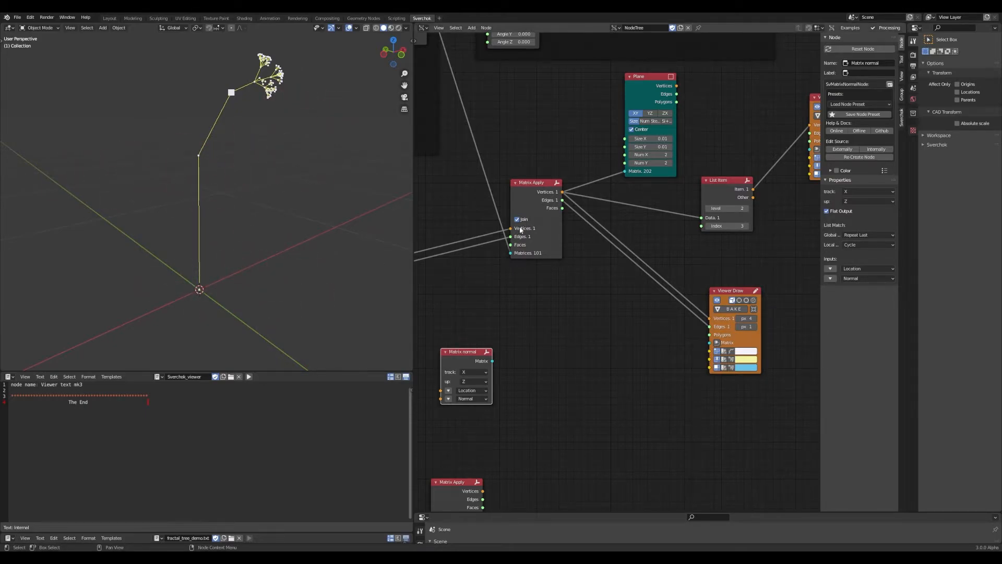
Delete the unused Matrix Normal and Matrix Apply nodes, move the text viewer near the Viewer Draw nodes, and save.
scroll(521, 230, "down", 4)
left_click_drag(647, 352, 601, 251)
key("x")
mouse_move(578, 291)
left_mouse_down()
mouse_move(807, 217)
mouse_move(789, 218)
left_mouse_up()
middle_click_drag(751, 210, 609, 267)
scroll(609, 266, "up", 6)
key("ctrl+s")
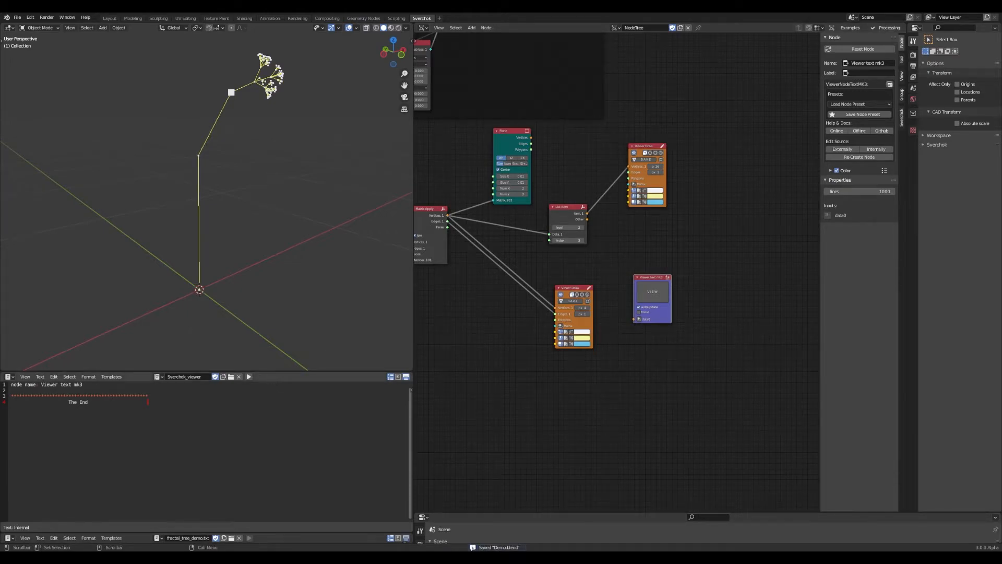
List the tree Matrix Apply's edges in the text viewer.
middle_click_drag(455, 322, 471, 343)
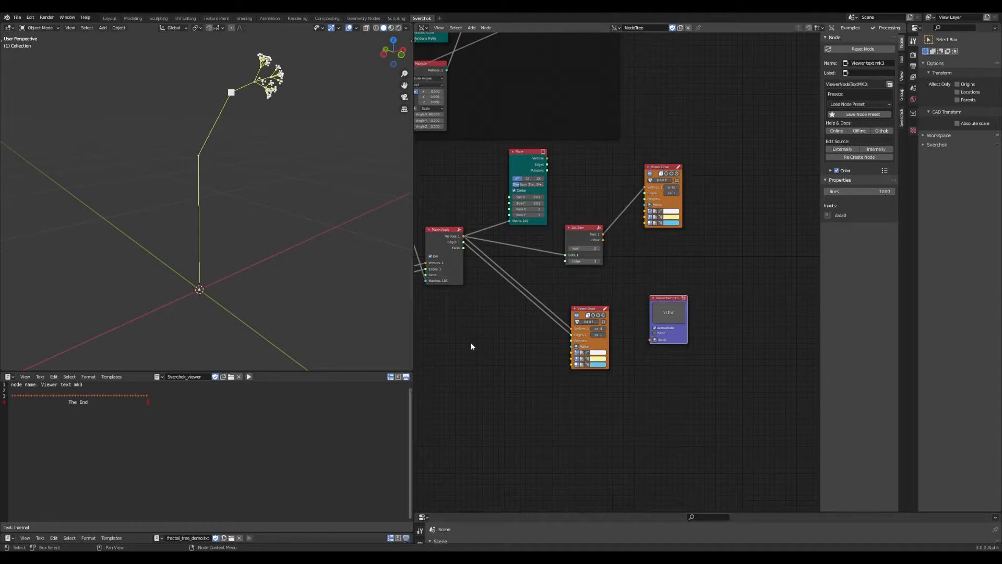
middle_click_drag(502, 332, 553, 334)
scroll(554, 324, "up", 4)
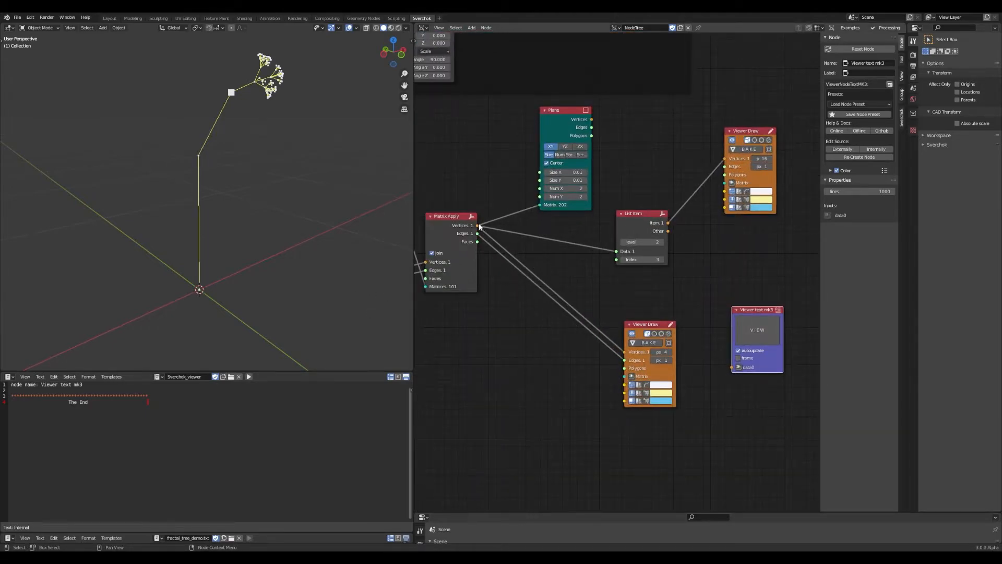
left_click_drag(477, 239, 732, 367)
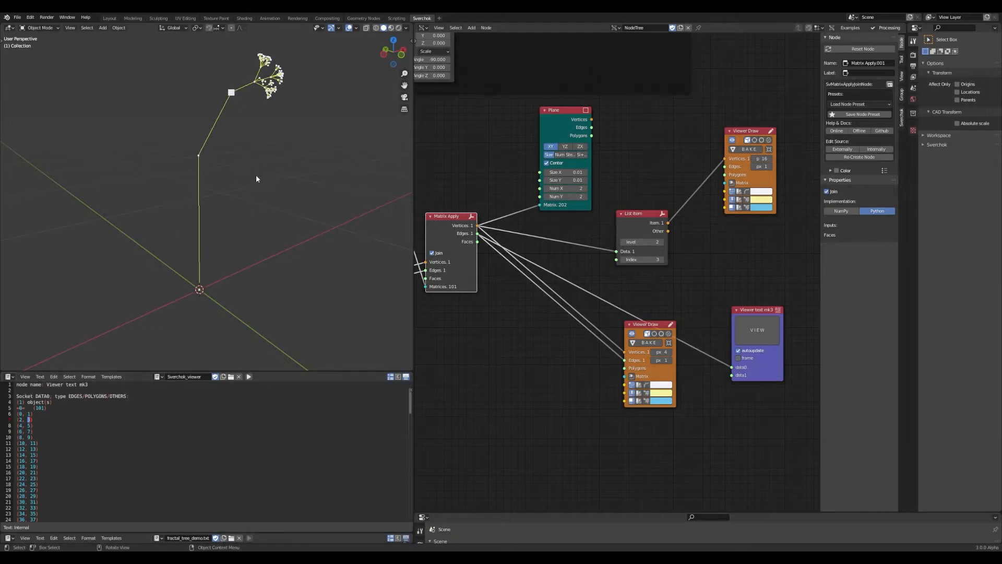
Annotate the second branch segment with V2, V3 and l1, and write the vector formula l1 = V3 − V2.
left_click_drag(183, 146, 222, 86)
mouse_move(209, 151)
left_mouse_down()
mouse_move(222, 151)
mouse_move(243, 178)
left_mouse_up()
left_click_drag(266, 114, 258, 134)
mouse_move(200, 116)
left_mouse_down()
mouse_move(279, 168)
mouse_move(308, 149)
left_mouse_up()
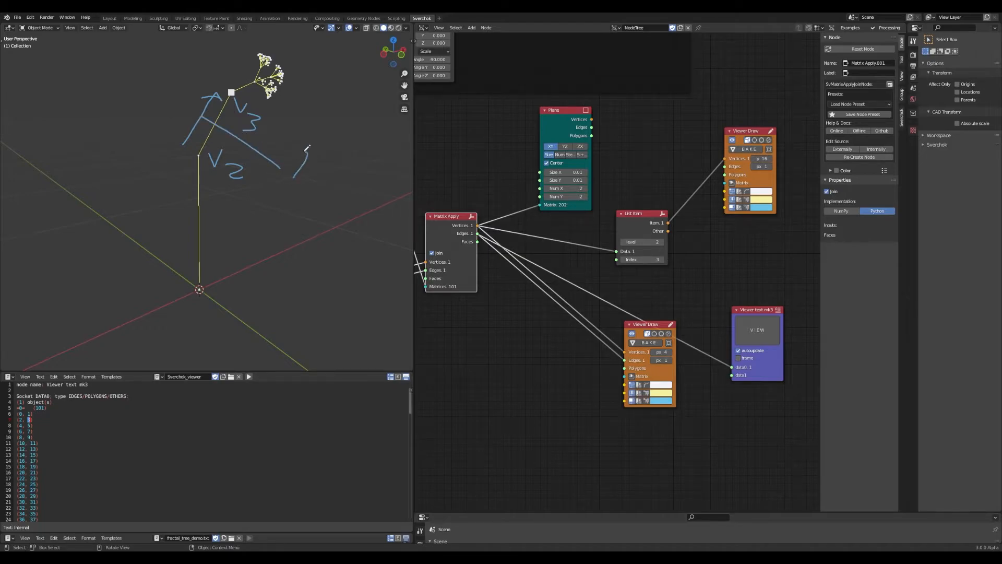
left_click_drag(228, 233, 267, 243)
left_click_drag(358, 253, 366, 259)
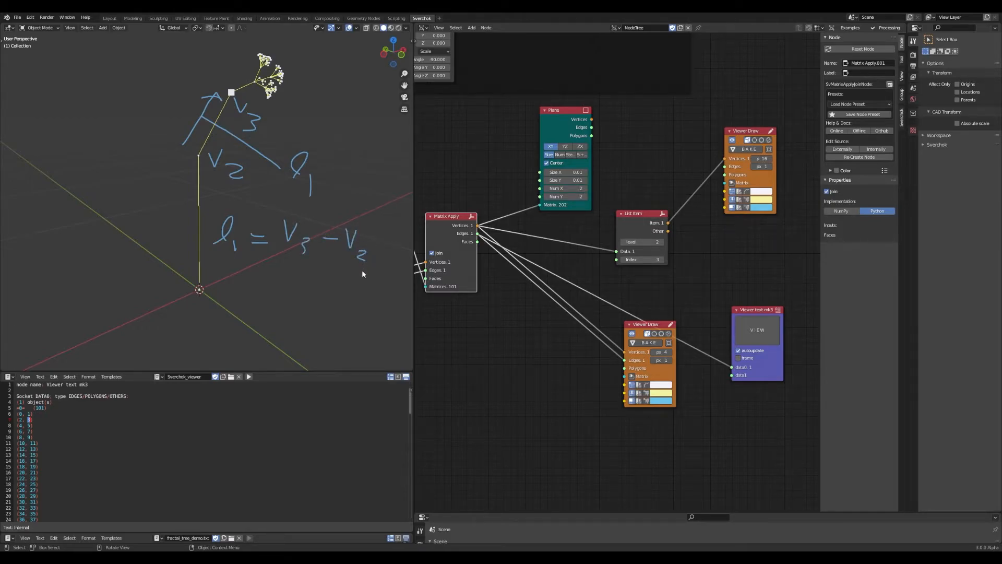
Move the lower Viewer Draw and the text viewer away from the List Item node, and save the file.
left_click_drag(652, 327, 604, 383)
key("ctrl+s")
middle_click_drag(673, 300, 572, 296)
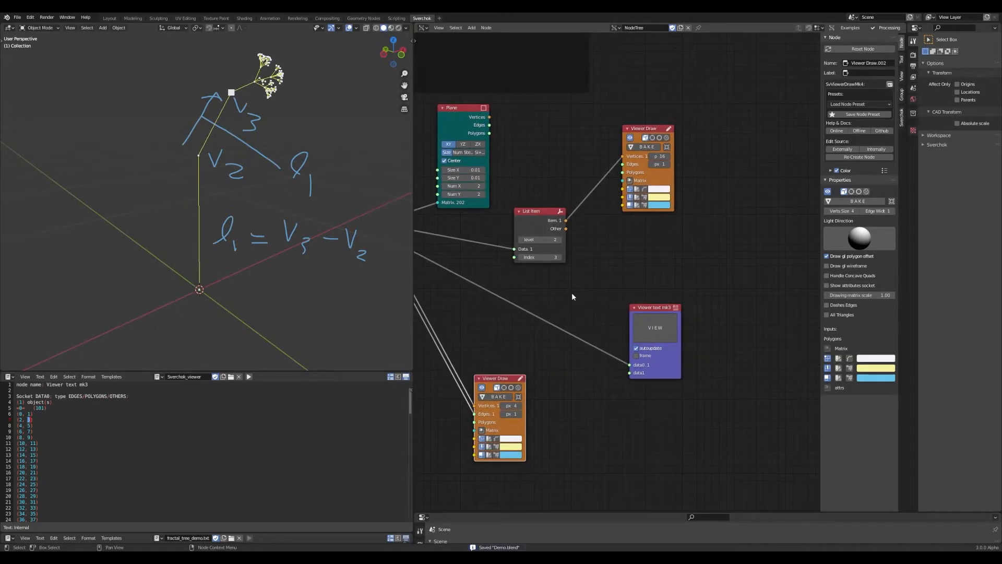
middle_click_drag(600, 251, 678, 225)
middle_click_drag(678, 225, 716, 332, "ctrl")
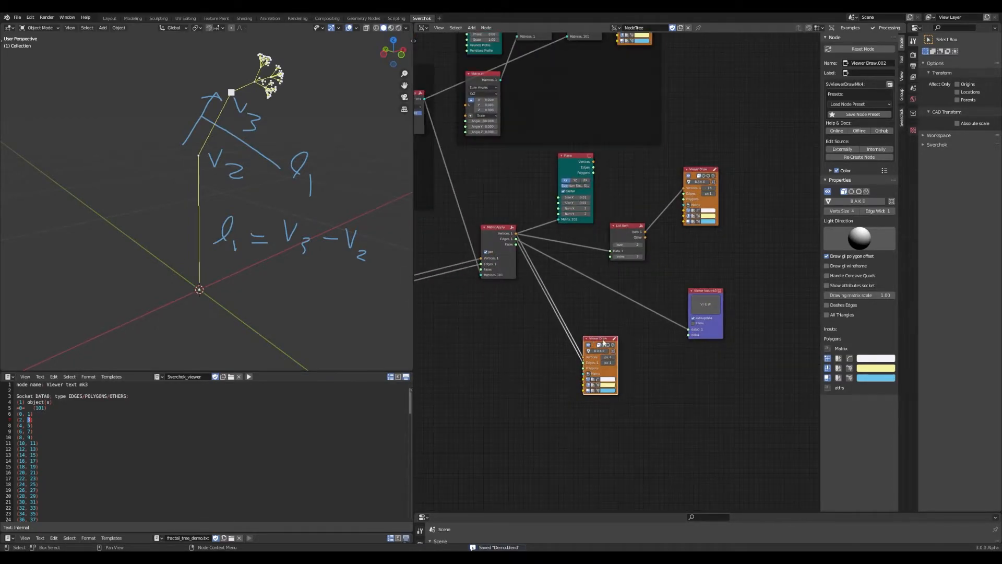
left_click_drag(710, 292, 640, 339)
scroll(635, 292, "up", 2)
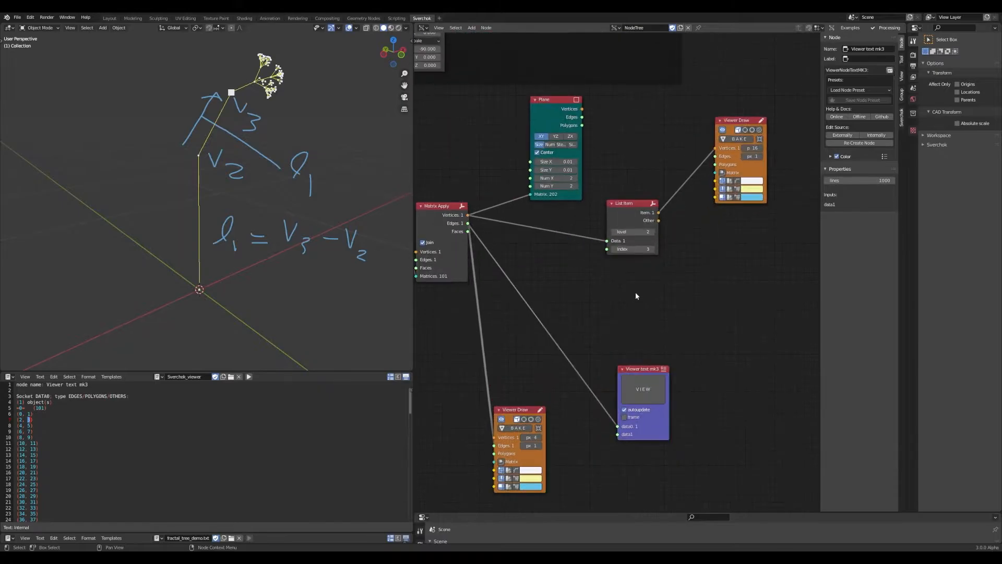
key("alt+space")
type("edge boom")
key("Return")
left_click(697, 258)
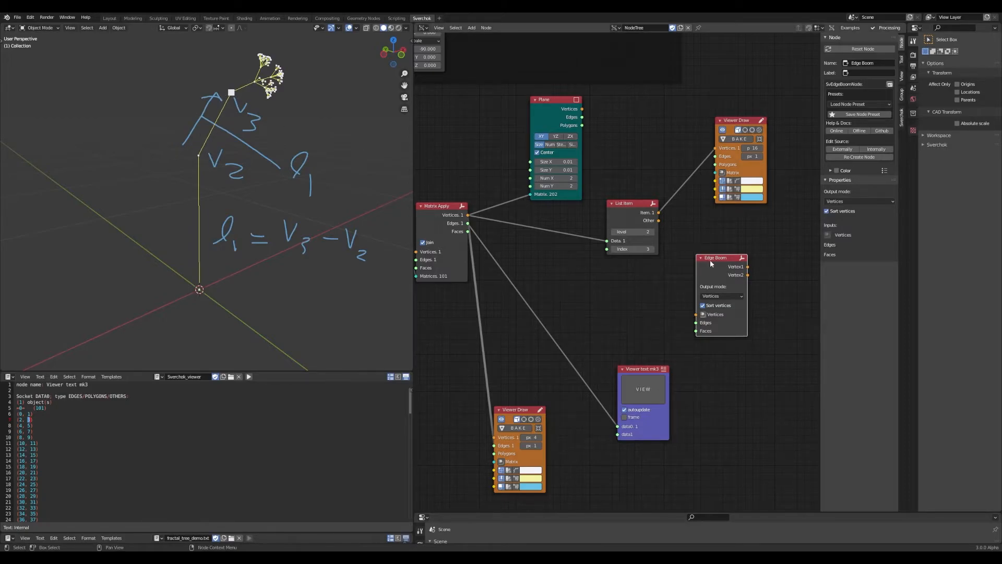
left_click_drag(710, 261, 715, 270)
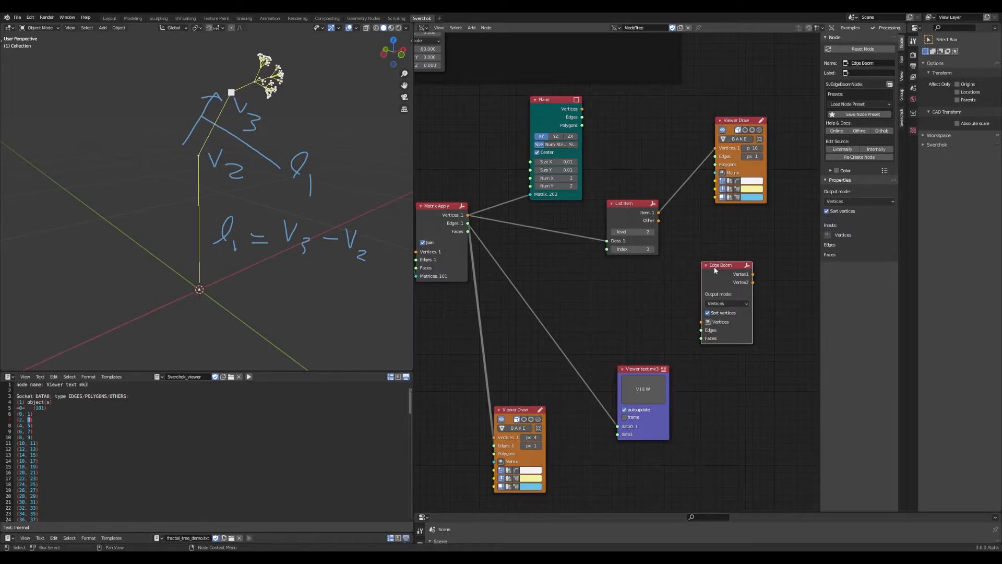
key("x")
Duplicate the List Item node, feed it the Matrix Apply's vertices, and set its index to 2.
key("ctrl+s")
left_click_drag(647, 204, 679, 156)
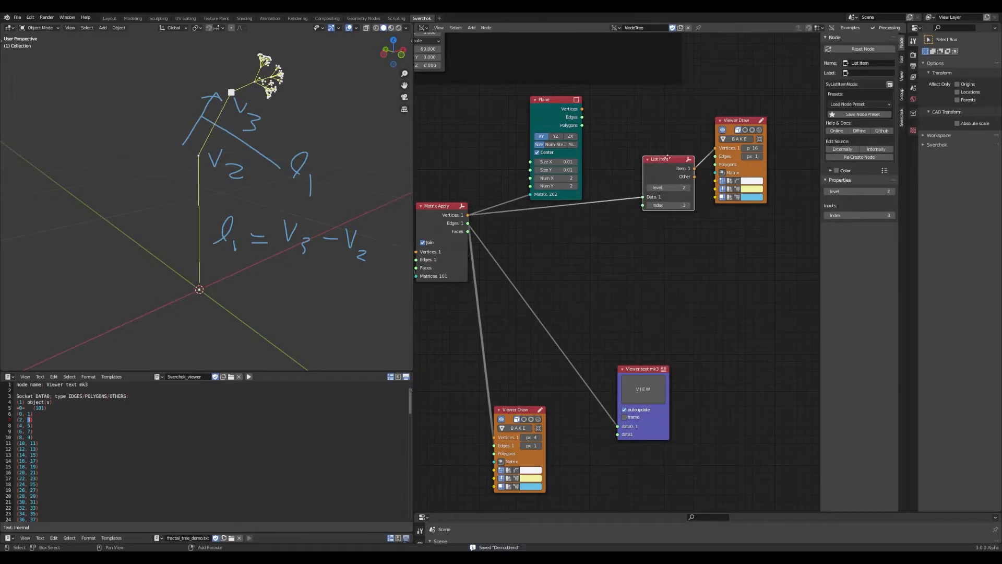
key("shift+d")
left_click(668, 222)
left_click_drag(468, 215, 646, 262)
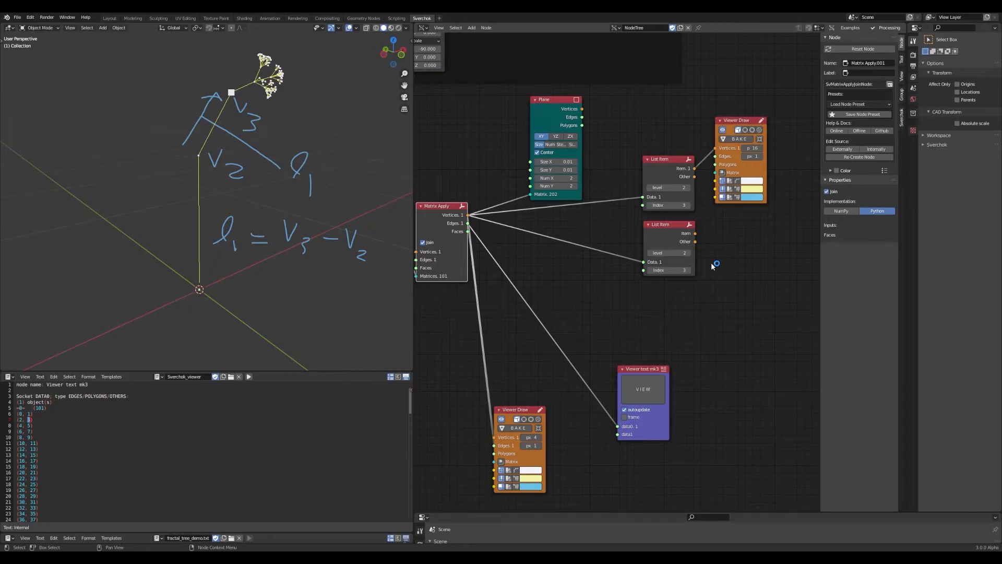
left_click(650, 270)
Duplicate the Viewer Draw node and connect the second List Item's output to its vertices.
left_click_drag(672, 224, 662, 225)
middle_click_drag(685, 201, 641, 249)
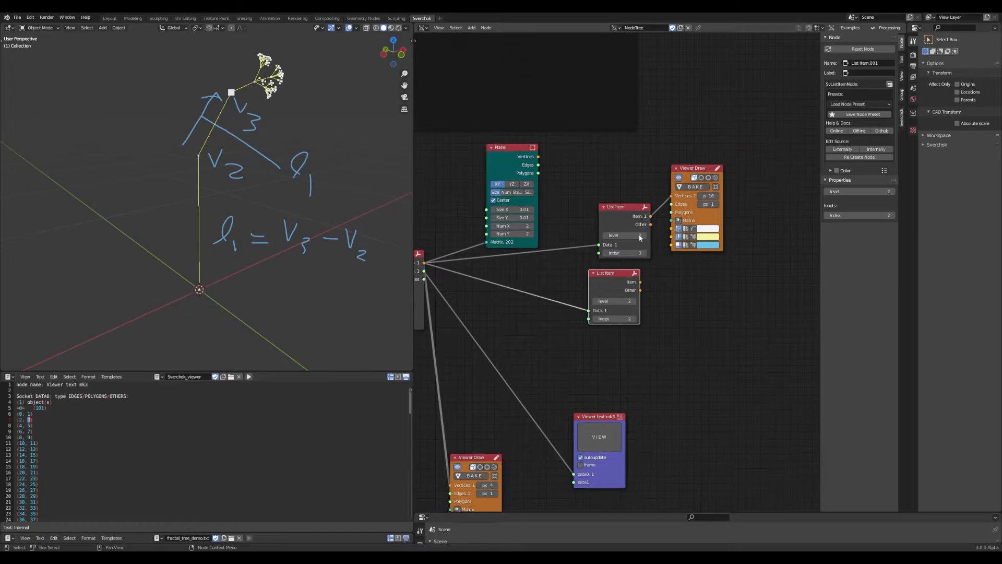
left_click_drag(625, 205, 621, 208)
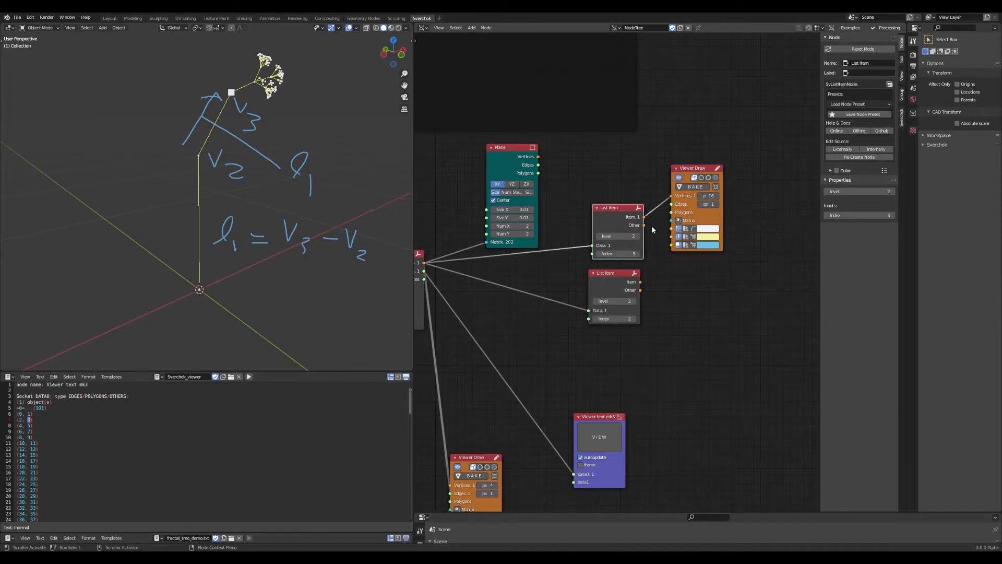
left_click_drag(699, 168, 725, 178)
scroll(657, 290, "up", 1)
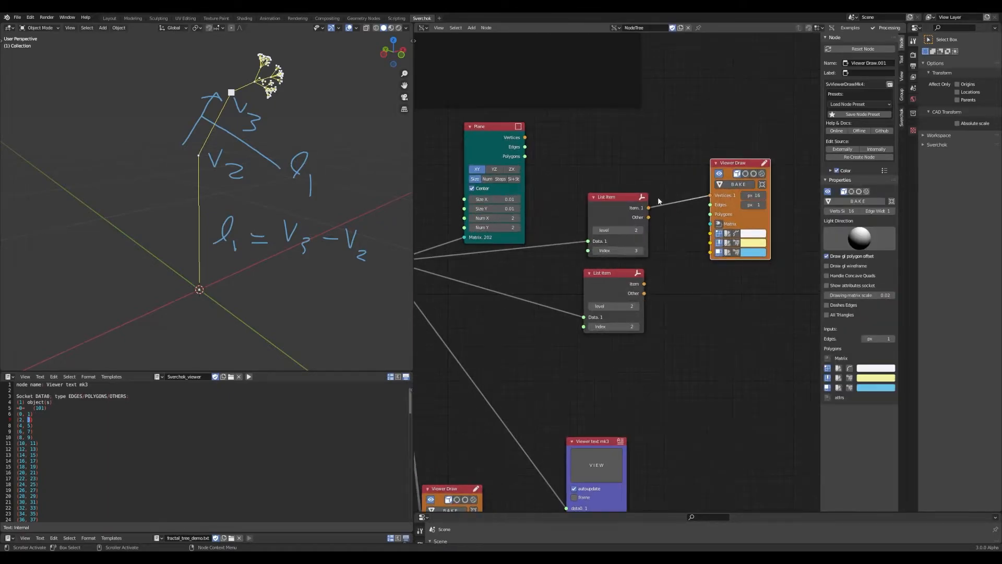
key("shift+d")
left_click(736, 288)
left_click_drag(644, 284, 710, 310)
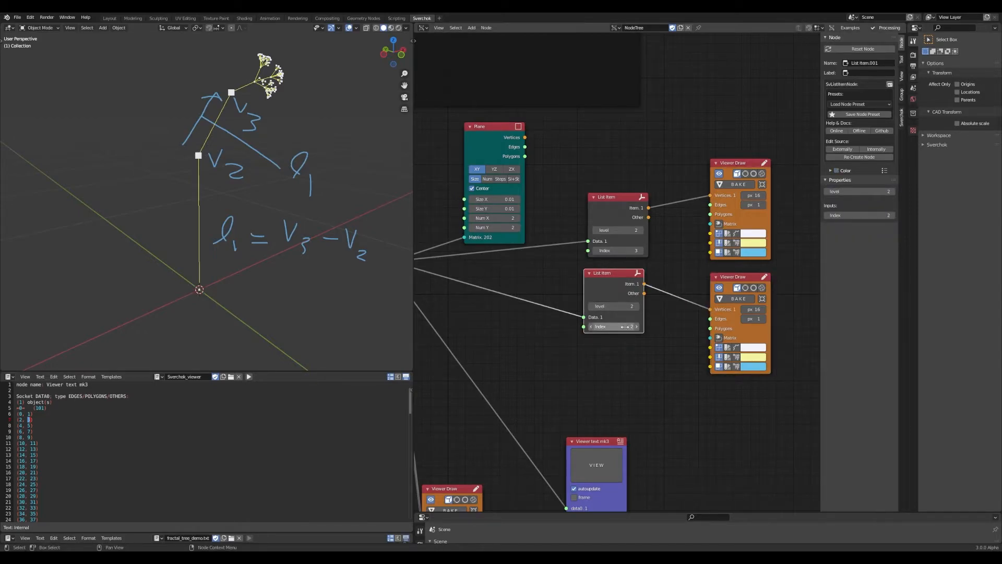
Move the original Viewer Draw farther from the List Item nodes and delete its duplicate.
left_click_drag(745, 166, 773, 165)
middle_click_drag(727, 273, 619, 277)
left_click_drag(625, 282, 673, 282)
left_click_drag(657, 159, 720, 155)
left_click(646, 204)
left_click_drag(679, 283, 707, 290)
key("x")
Add a Vector Math node between the List Item nodes and the Viewer Draw node, and save the file.
key("shift+a")
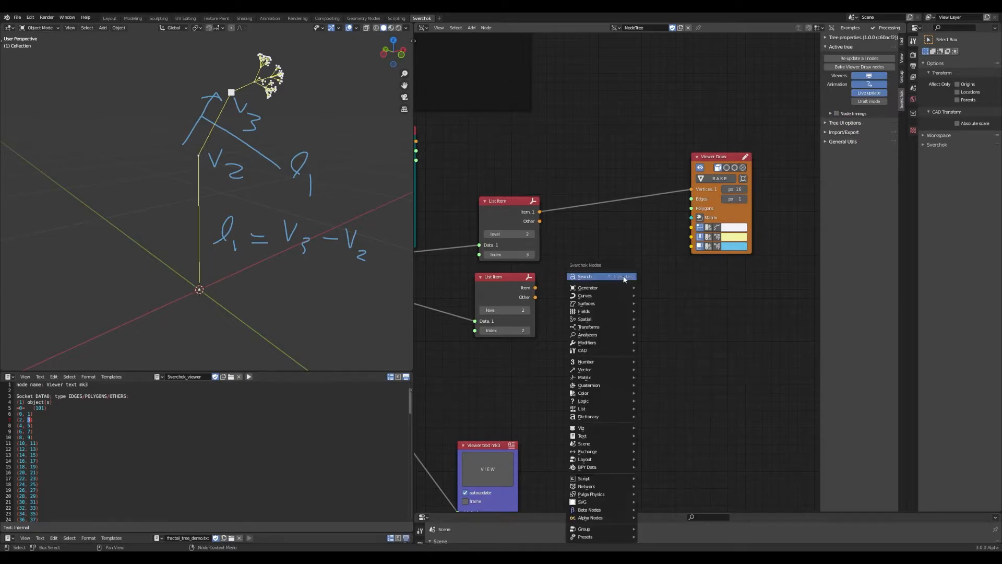
left_click(624, 277)
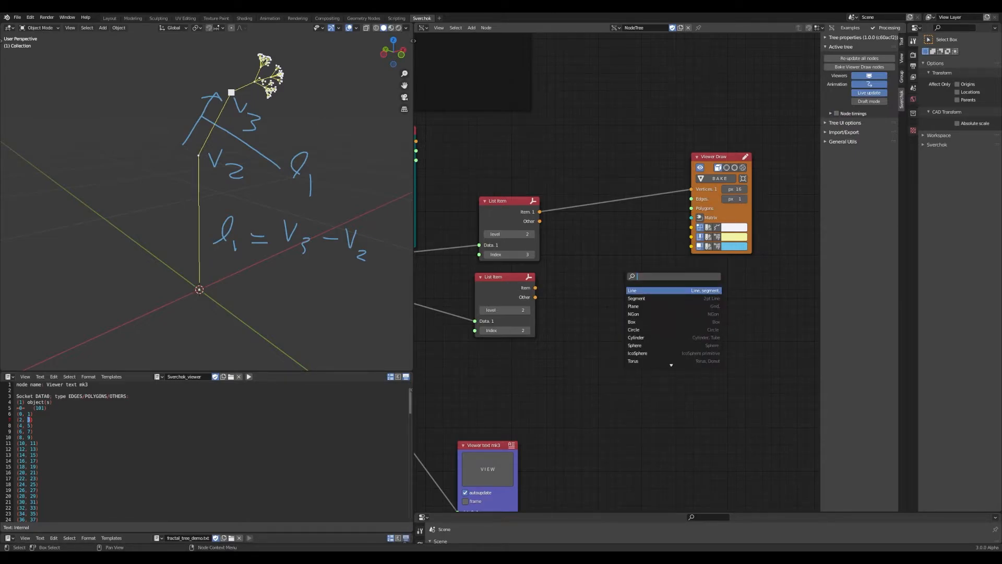
type("vector ma")
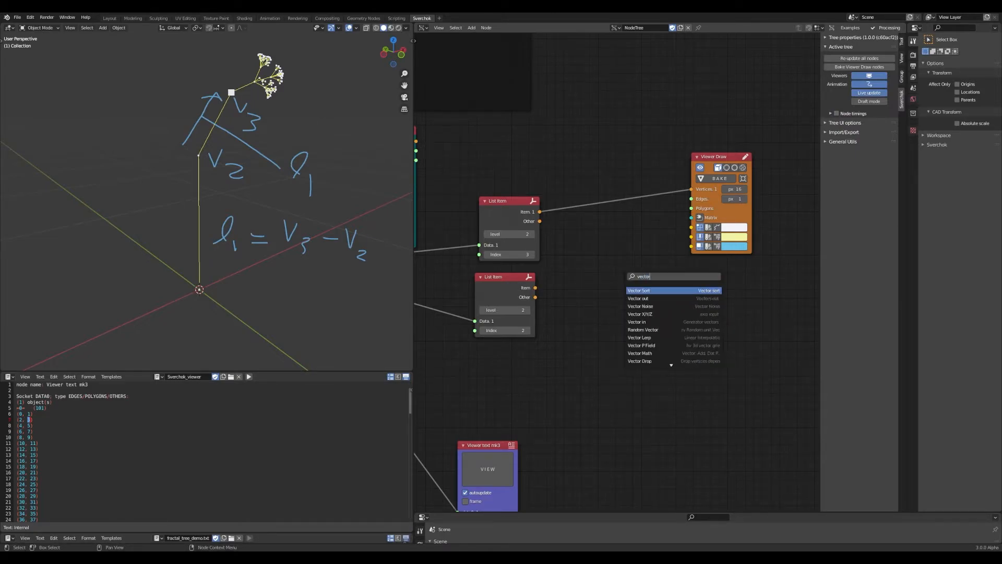
key("Return")
left_click(600, 240)
key("ctrl+s")
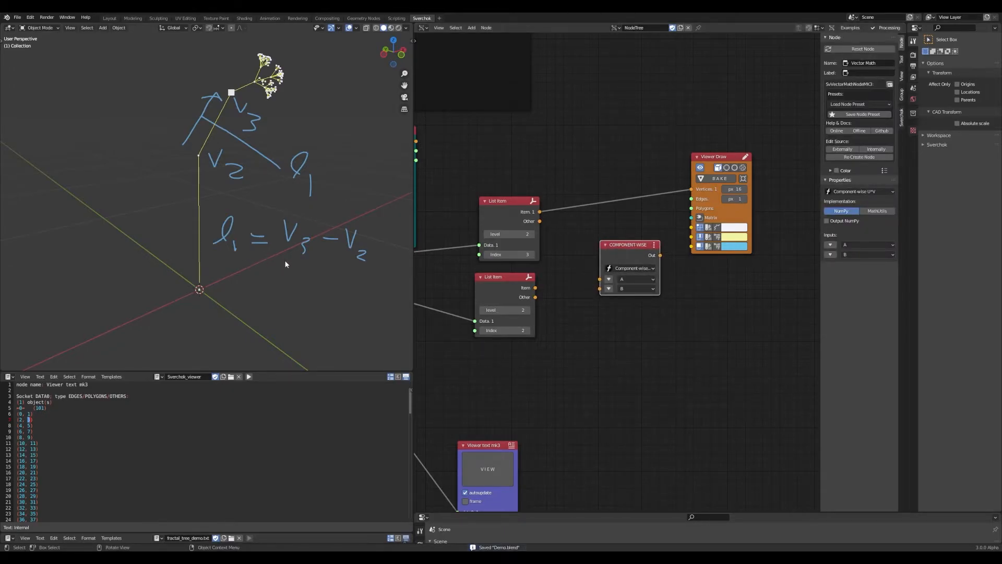
Circle V3 and V2 in the annotated formula, and use the Vector Math node's Sub function to subtract the index 2 List Item from the index 3 one.
mouse_move(301, 198)
left_mouse_down()
mouse_move(290, 265)
mouse_move(312, 204)
mouse_move(381, 234)
left_mouse_up()
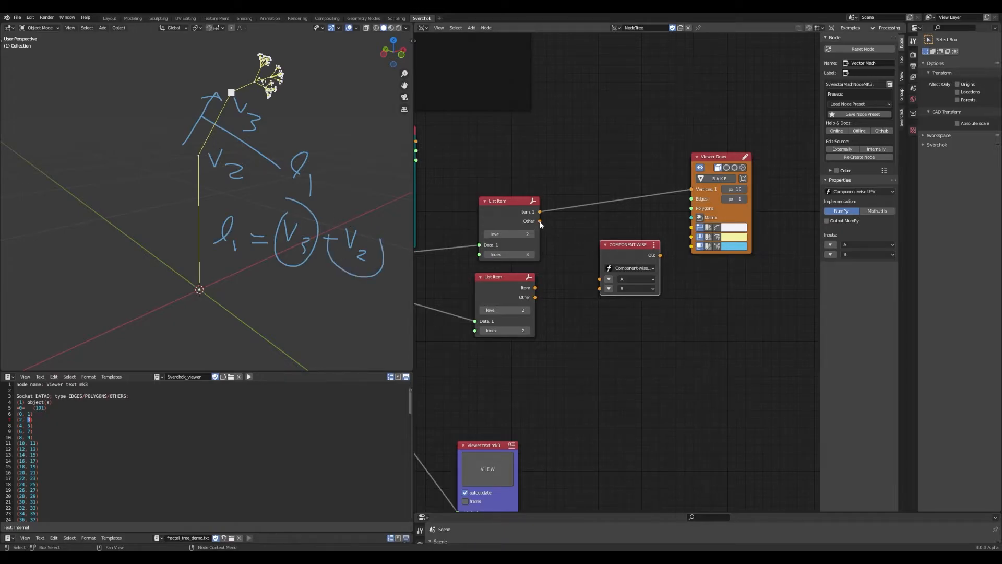
left_click_drag(540, 212, 600, 280)
left_click_drag(537, 287, 600, 293)
left_click(648, 268)
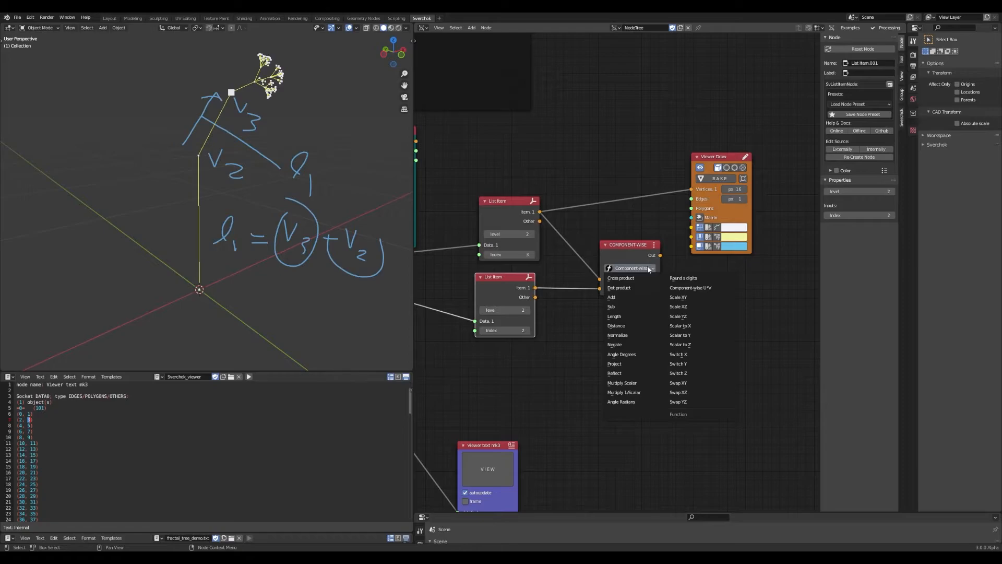
left_click(613, 307)
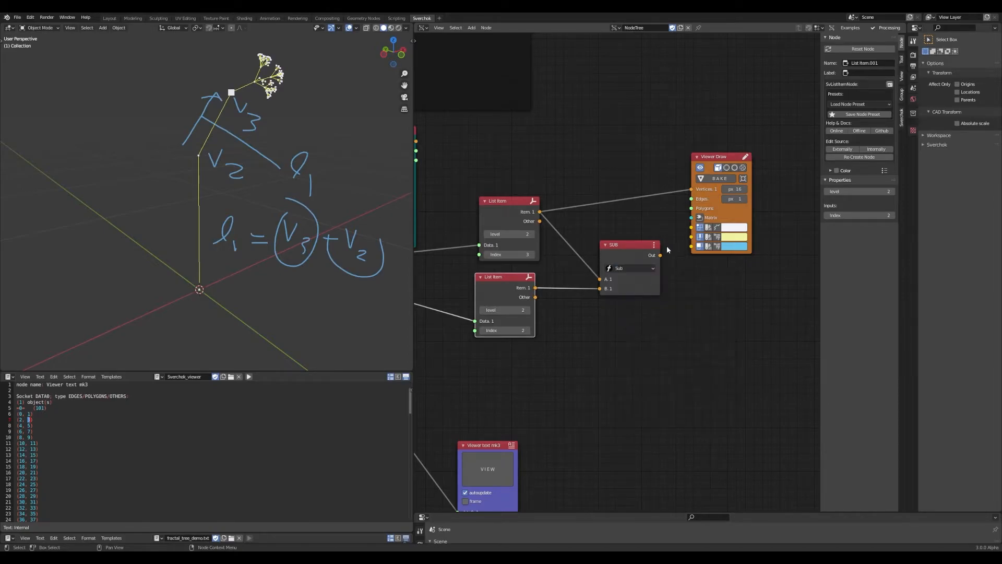
Disconnect the Viewer Draw node from the List Item node and move it farther from the Sub node, saving the file.
left_click_drag(713, 158, 742, 158)
key("ctrl+s")
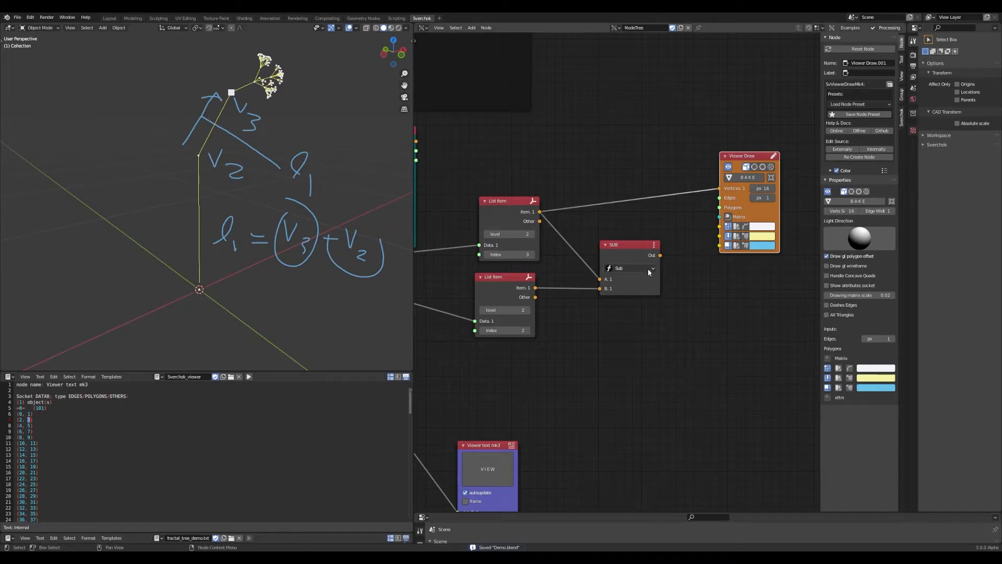
middle_click_drag(650, 268, 612, 264)
left_click_drag(701, 157, 737, 147)
scroll(669, 180, "down", 4)
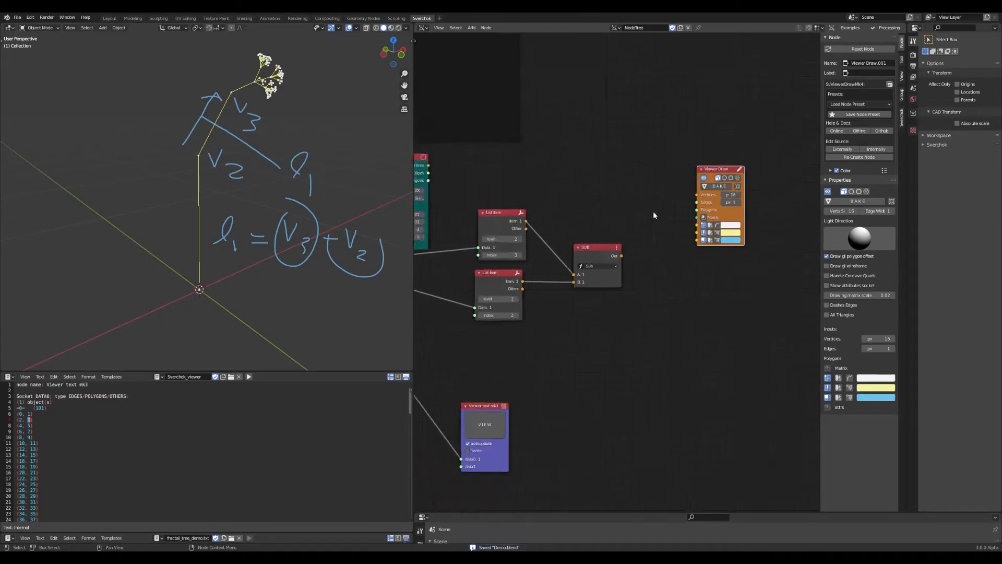
Add a Matrix normal node beside the Sub node and save the file.
mouse_move(581, 282)
middle_mouse_down()
mouse_move(651, 284)
mouse_move(572, 293)
mouse_move(491, 363)
middle_mouse_up()
scroll(579, 298, "up", 3)
key("shift+a")
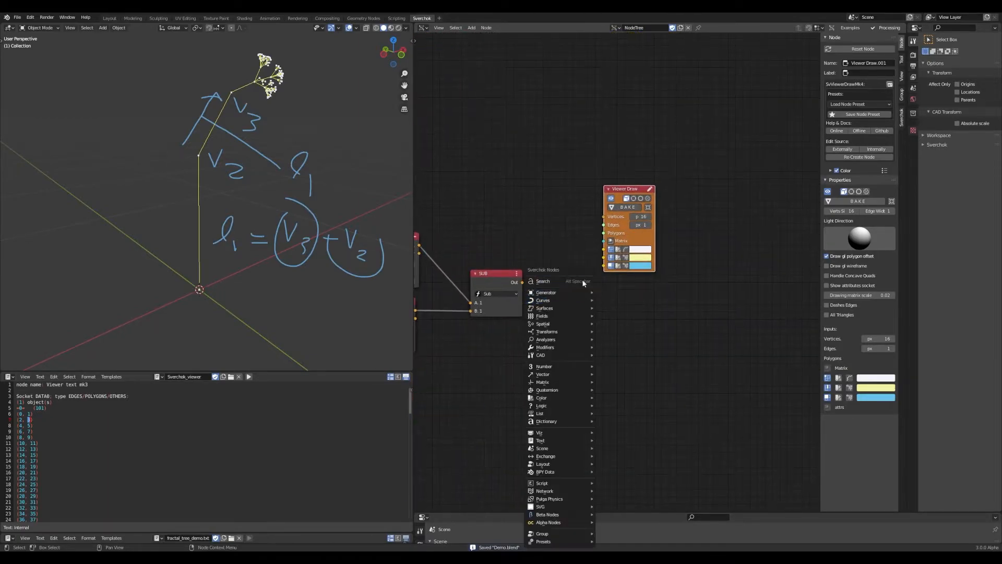
left_click(578, 290)
type("matrix nor")
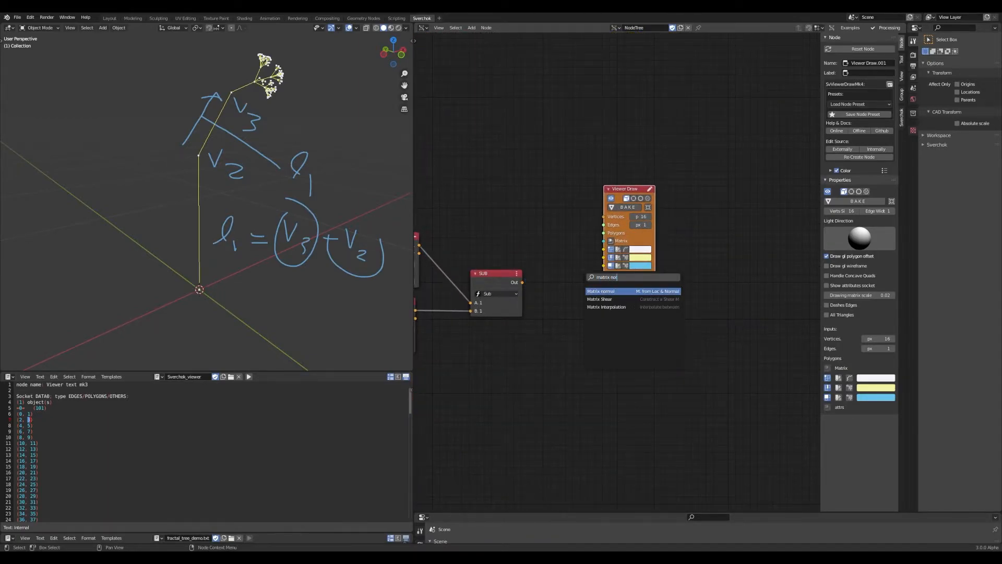
key("Return")
key("g")
left_click(587, 296)
key("ctrl+s")
Set the Matrix normal's track axis to X, feed the Sub output into its Normal input, and move the Viewer Draw node clear of it.
left_click(587, 296)
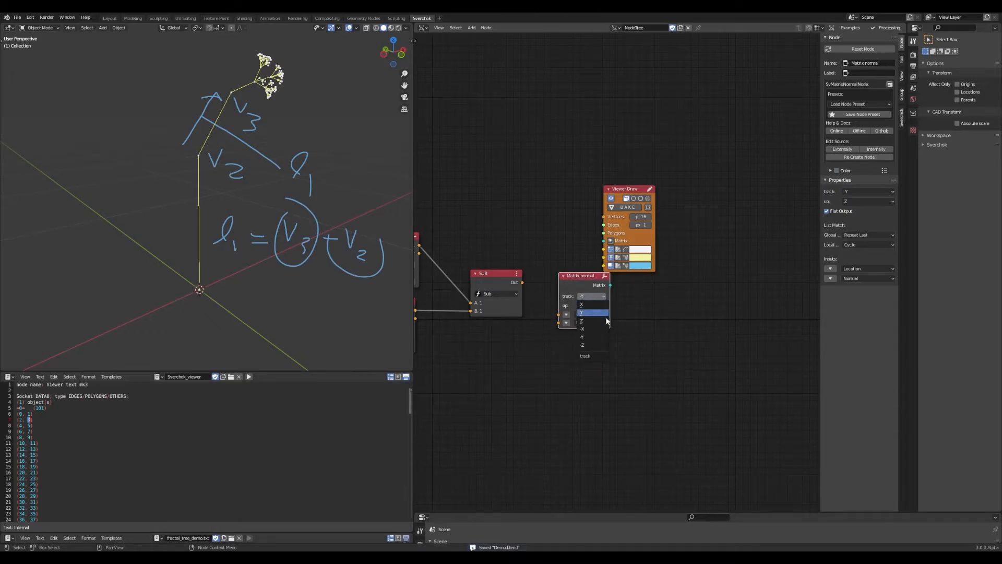
left_click(590, 304)
mouse_move(522, 282)
left_mouse_down()
mouse_move(546, 325)
mouse_move(559, 323)
left_mouse_up()
left_click_drag(637, 188, 737, 199)
left_click_drag(610, 285, 702, 229)
key("ctrl+s")
right_click_drag(663, 218, 647, 277, "ctrl")
Connect the Matrix normal output to the Viewer Draw node's Matrix input.
left_click_drag(610, 285, 703, 252)
mouse_move(256, 289)
middle_mouse_down("ctrl")
mouse_move(240, 261)
mouse_move(224, 282)
mouse_move(199, 250)
mouse_move(198, 287)
mouse_move(246, 229)
mouse_move(261, 246)
middle_mouse_up("ctrl")
scroll(245, 229, "up", 3)
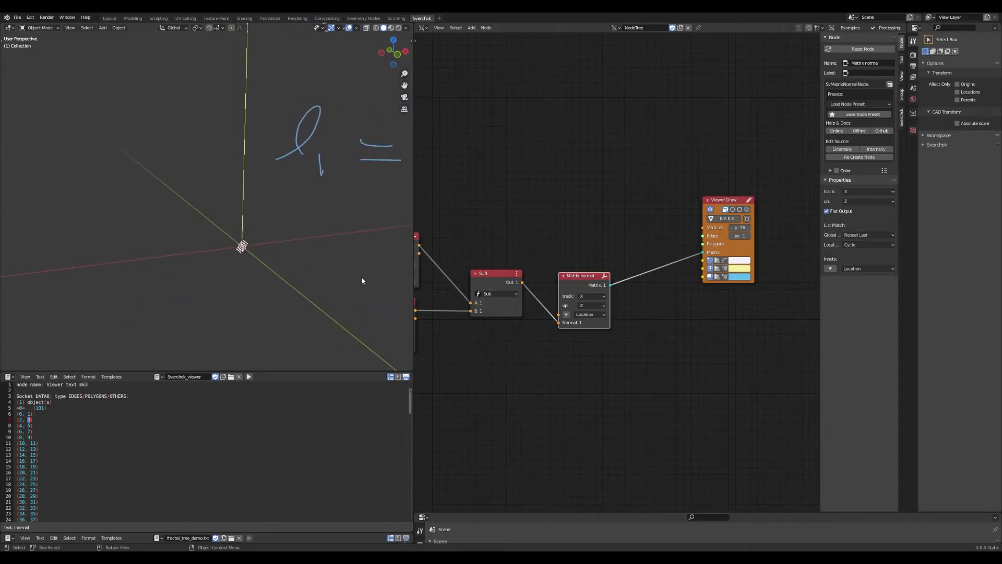
Set the Viewer Draw node's drawing matrix scale to 0.24 and save the file.
left_click(901, 118)
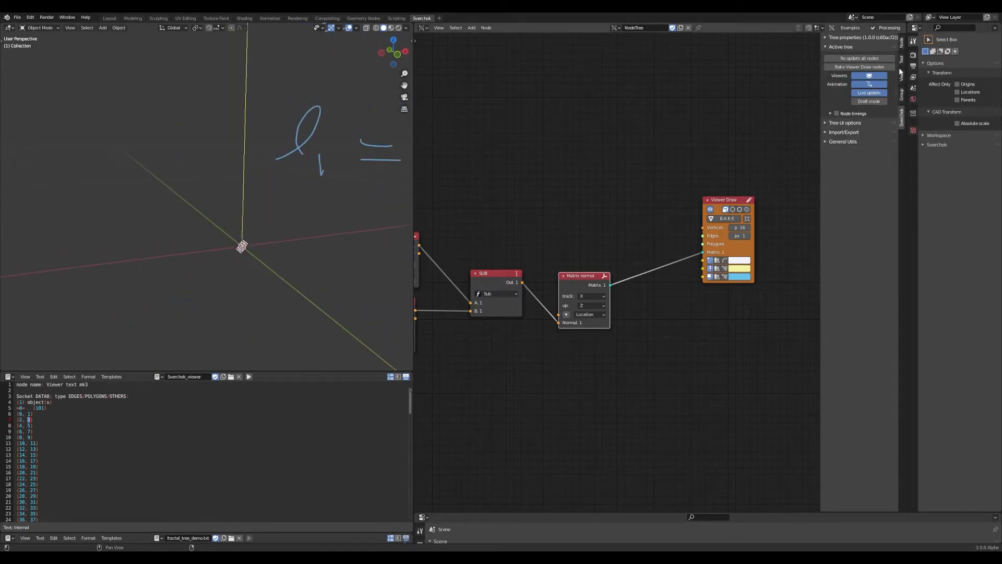
left_click(902, 46)
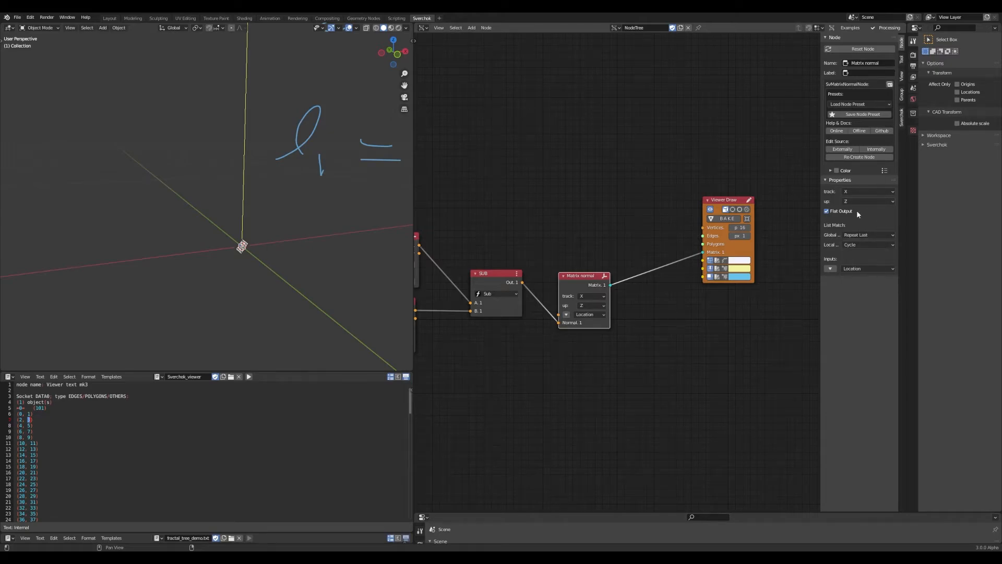
middle_click_drag(367, 238, 362, 241)
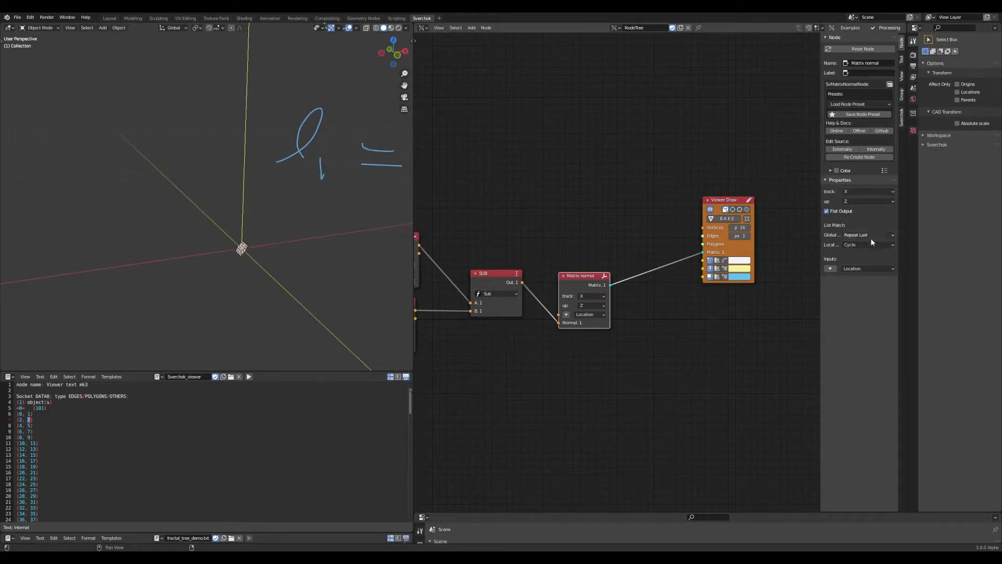
left_click(734, 204)
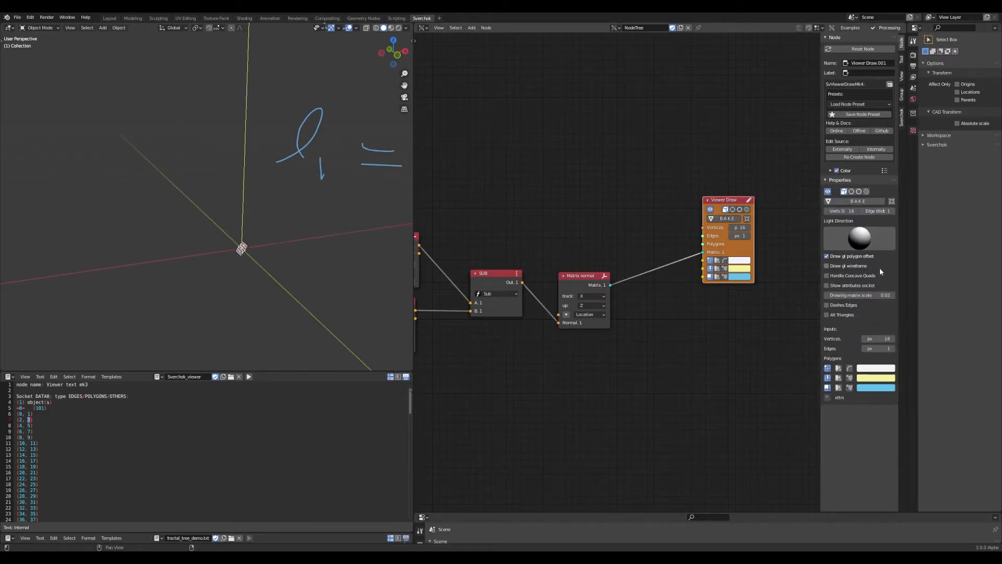
left_click_drag(879, 296, 921, 295)
scroll(321, 232, "down", 4)
scroll(321, 232, "down", 1)
middle_click_drag(229, 195, 229, 213)
scroll(229, 213, "up", 4)
key("ctrl+s")
scroll(251, 207, "down", 3)
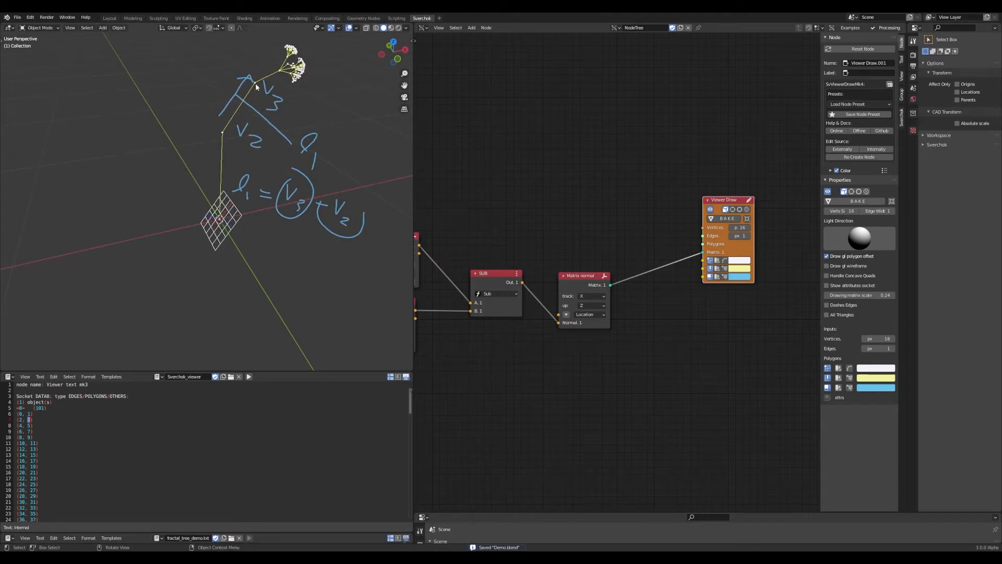
middle_click_drag(497, 263, 585, 255)
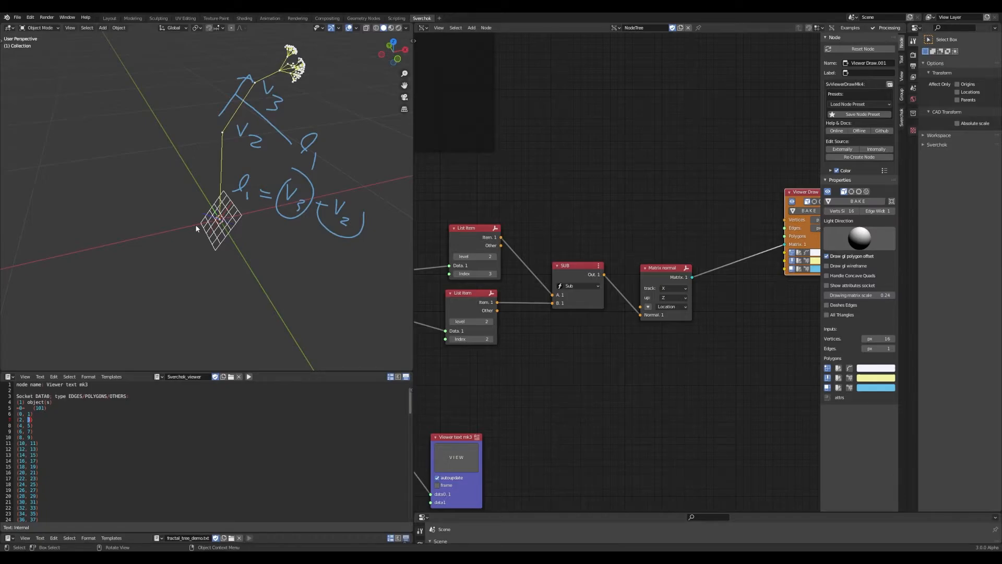
Clear the handwritten vector notes from the 3D view and save the file.
scroll(563, 274, "up", 2)
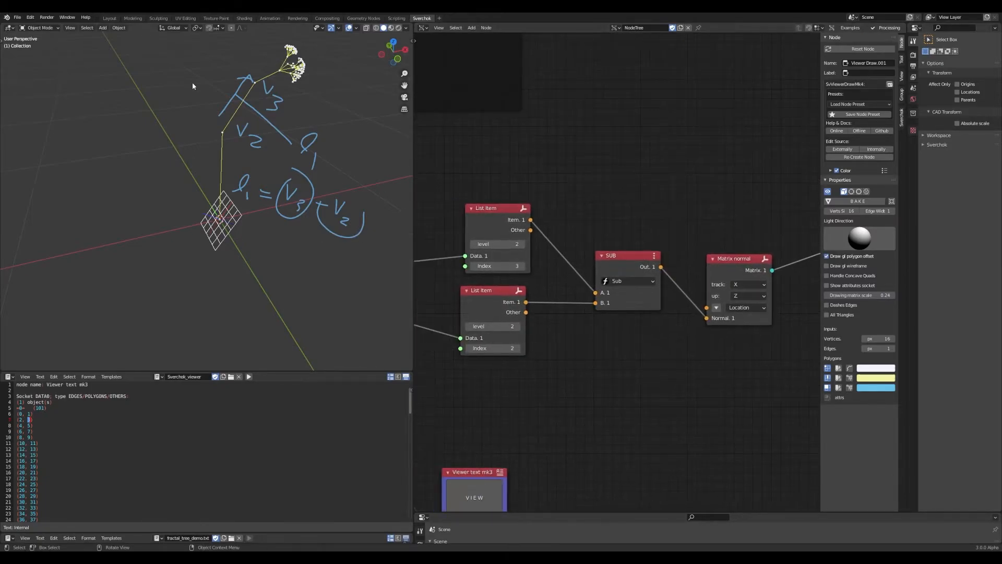
mouse_move(258, 87)
left_mouse_down()
mouse_move(290, 99)
mouse_move(250, 93)
left_mouse_up()
scroll(280, 178, "down", 7)
mouse_move(280, 179)
right_mouse_down()
mouse_move(238, 174)
mouse_move(237, 198)
right_mouse_up()
scroll(203, 177, "up", 7)
scroll(201, 180, "up", 3)
key("ctrl+s")
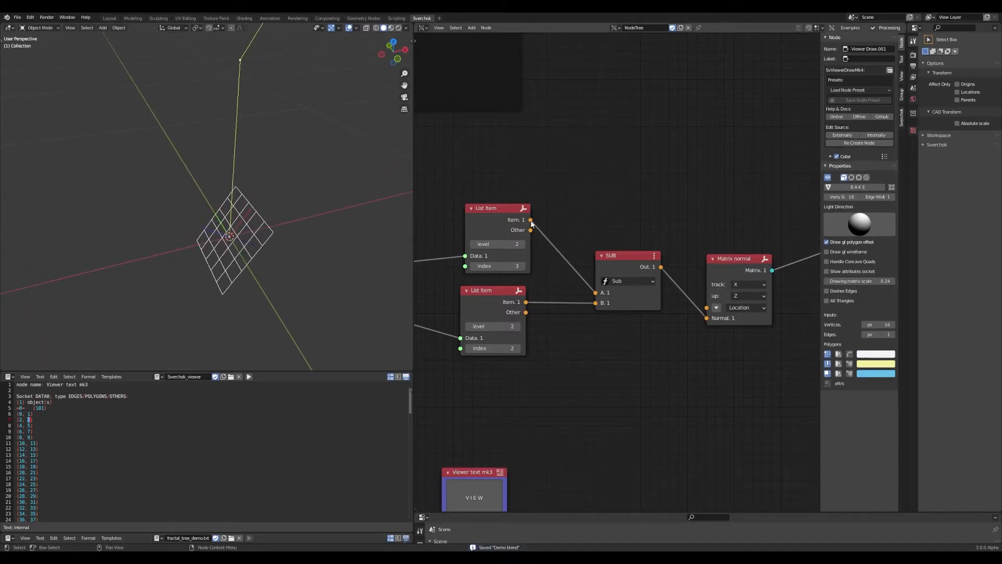
Connect the Item output of the List Item with index 3 to the Matrix normal node's Location input.
left_click_drag(531, 220, 709, 306)
scroll(214, 216, "down", 6)
scroll(267, 186, "up", 4)
middle_click_drag(268, 151, 272, 187, "shift")
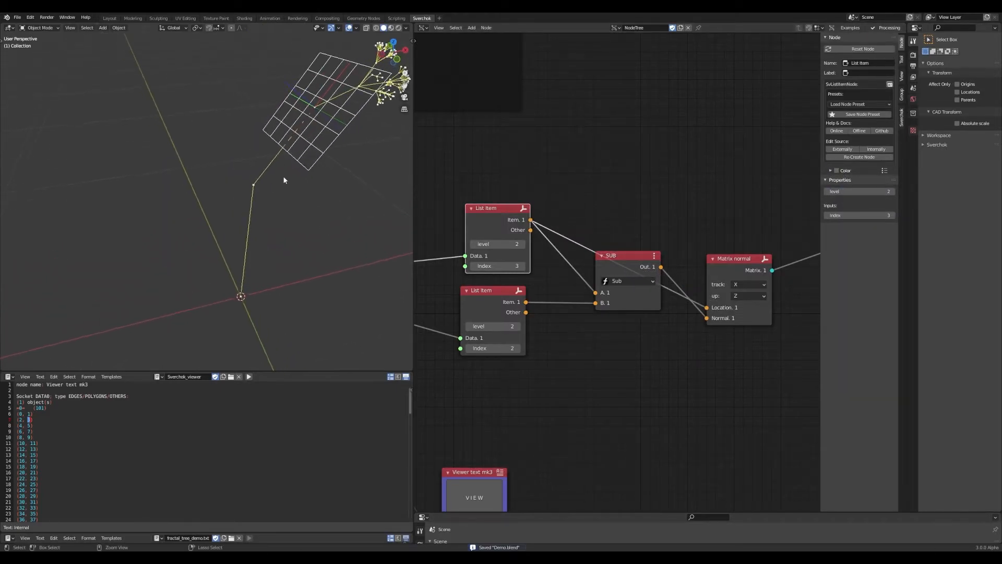
scroll(277, 187, "up", 5)
scroll(284, 186, "down", 3)
Set the Matrix normal node's track axis to Z and its up axis to X.
left_click(745, 285)
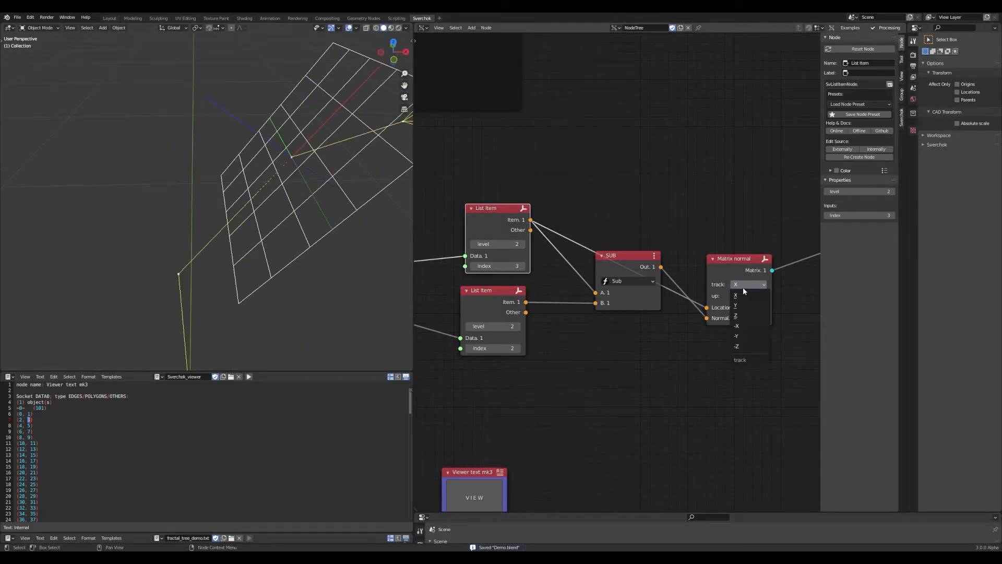
left_click(749, 316)
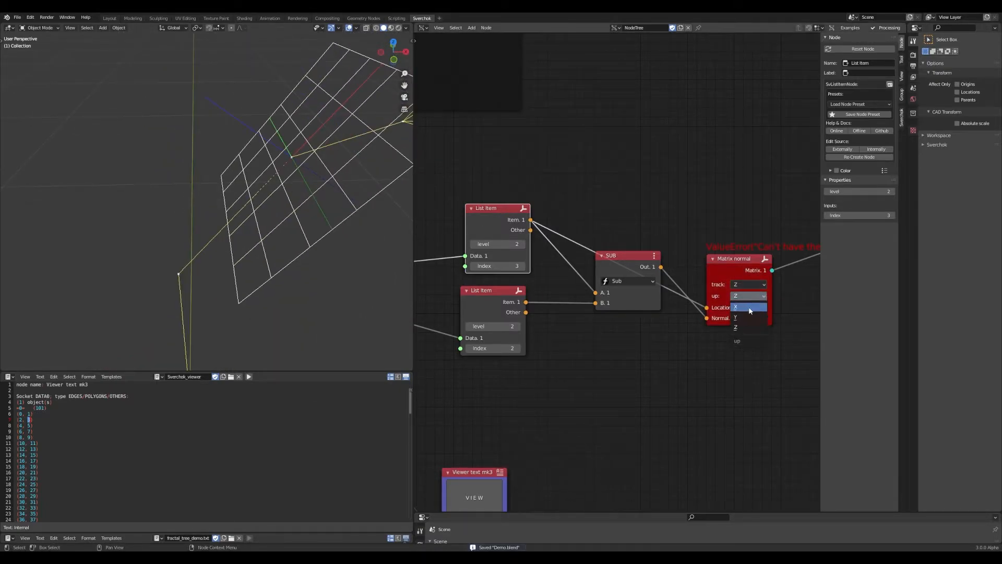
left_click(751, 309)
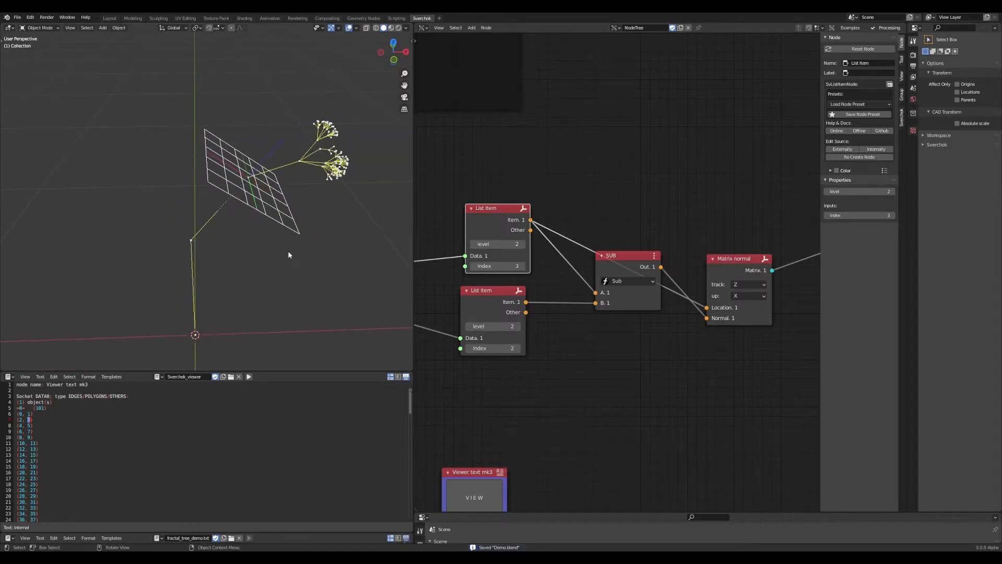
Examine from several angles how the matrix plane is oriented relative to the tree branch.
middle_click_drag(300, 235, 290, 181)
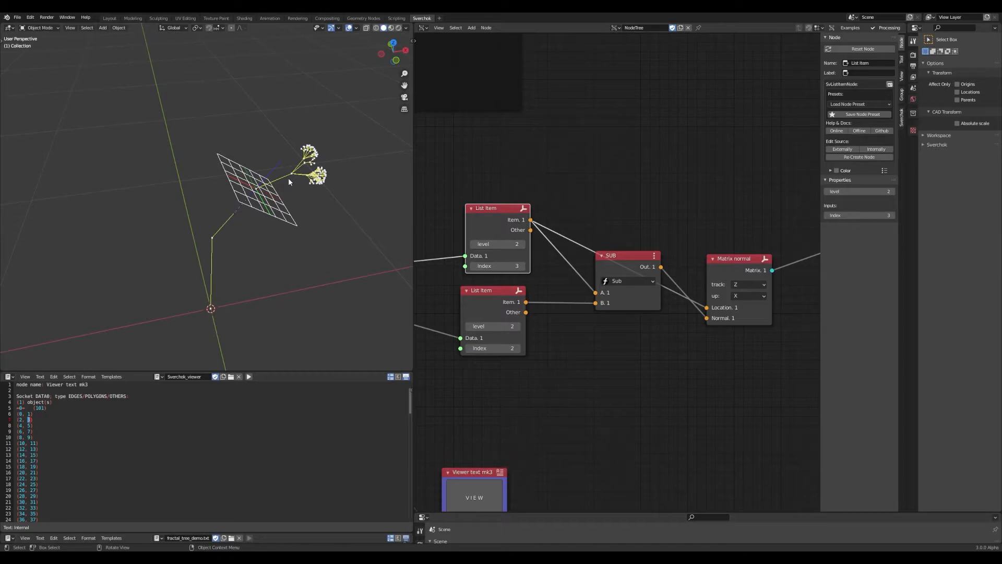
middle_click_drag(289, 182, 273, 169)
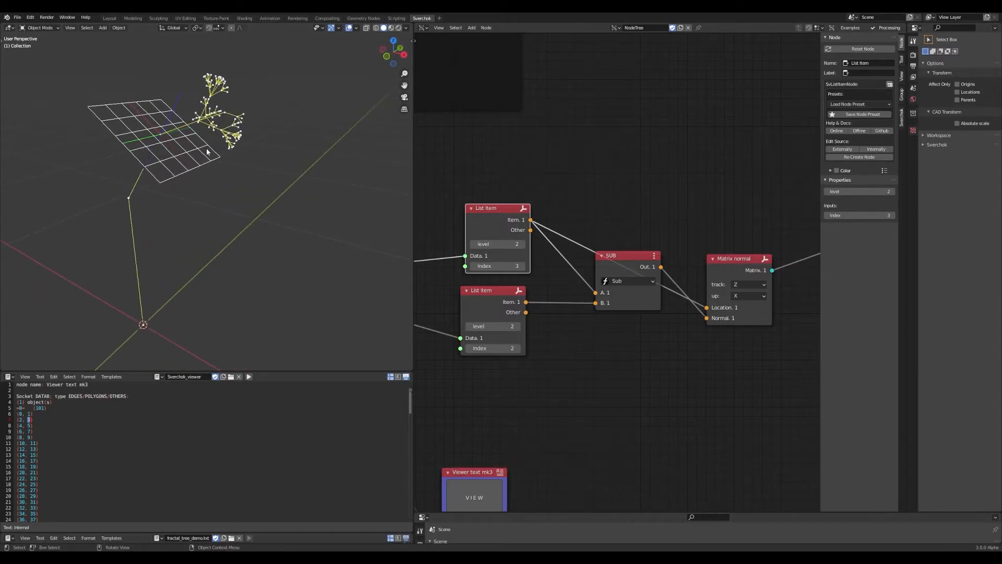
middle_click_drag(243, 191, 323, 129)
scroll(298, 177, "up", 6)
scroll(280, 184, "down", 3)
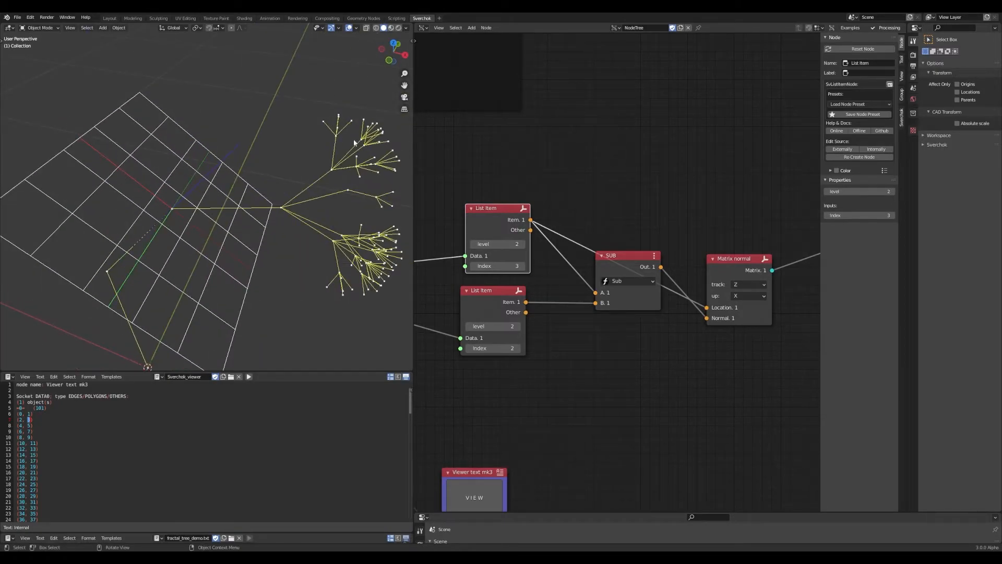
scroll(289, 192, "down", 3)
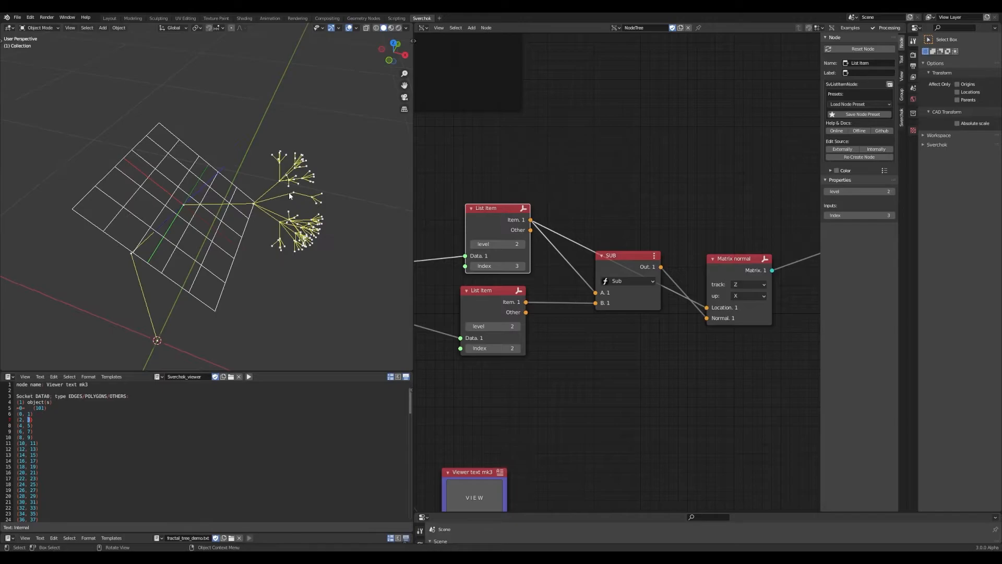
scroll(585, 214, "down", 3)
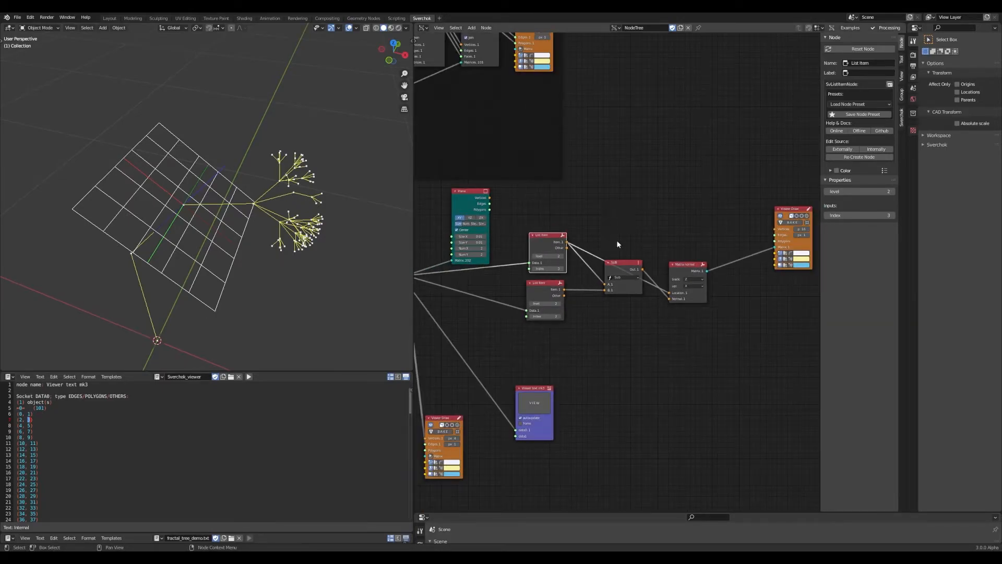
scroll(616, 244, "down", 3)
middle_click_drag(511, 405, 606, 331)
middle_click_drag(281, 286, 329, 256)
Cut the link from Matrix normal to its Viewer Draw node and move the text viewer node below Matrix normal.
middle_click_drag(681, 290, 622, 320)
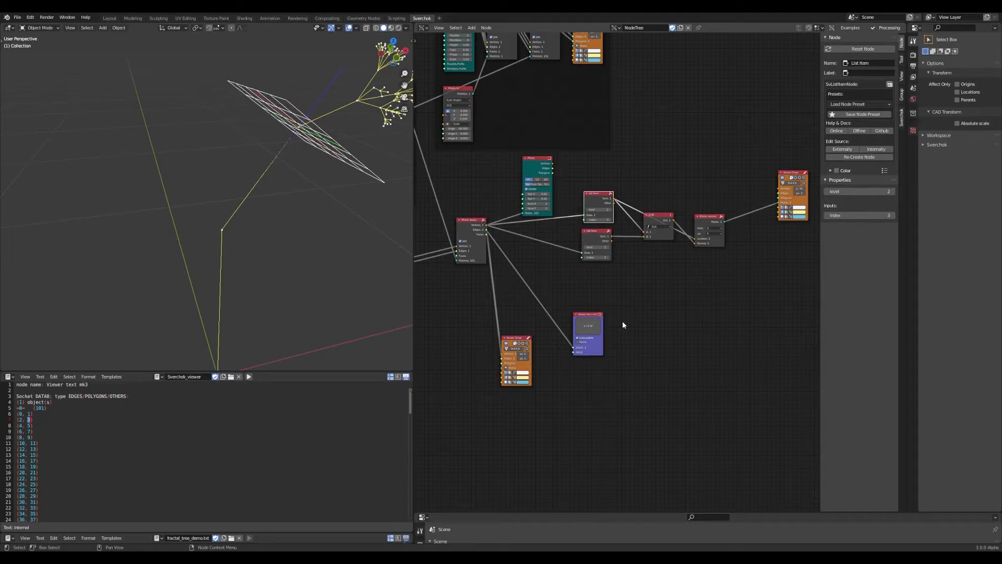
scroll(622, 324, "up", 2)
middle_click_drag(691, 273, 592, 261)
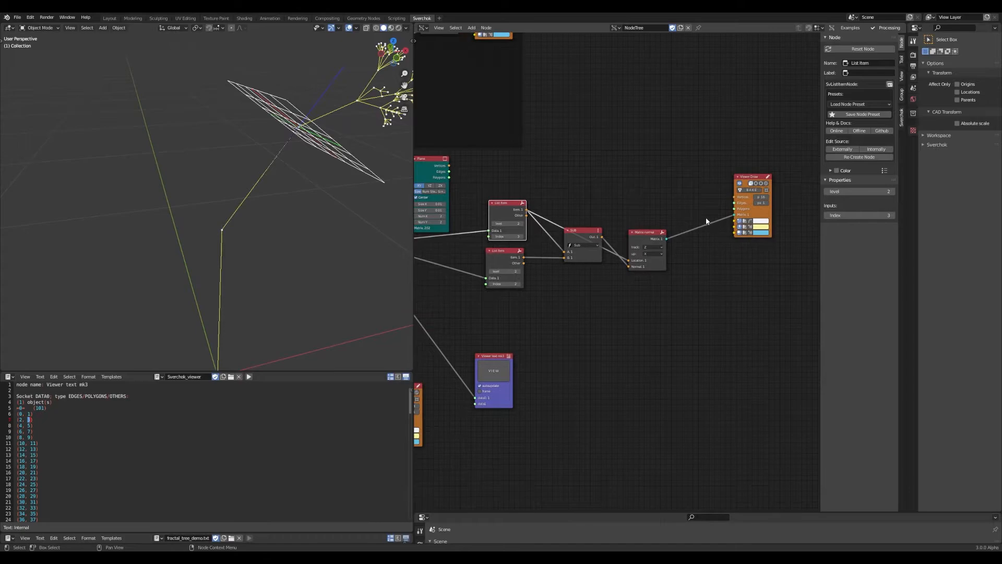
right_click_drag(693, 205, 637, 239, "ctrl")
left_click_drag(655, 228, 659, 232)
left_click(503, 360)
scroll(572, 324, "down", 10)
scroll(572, 322, "up", 5)
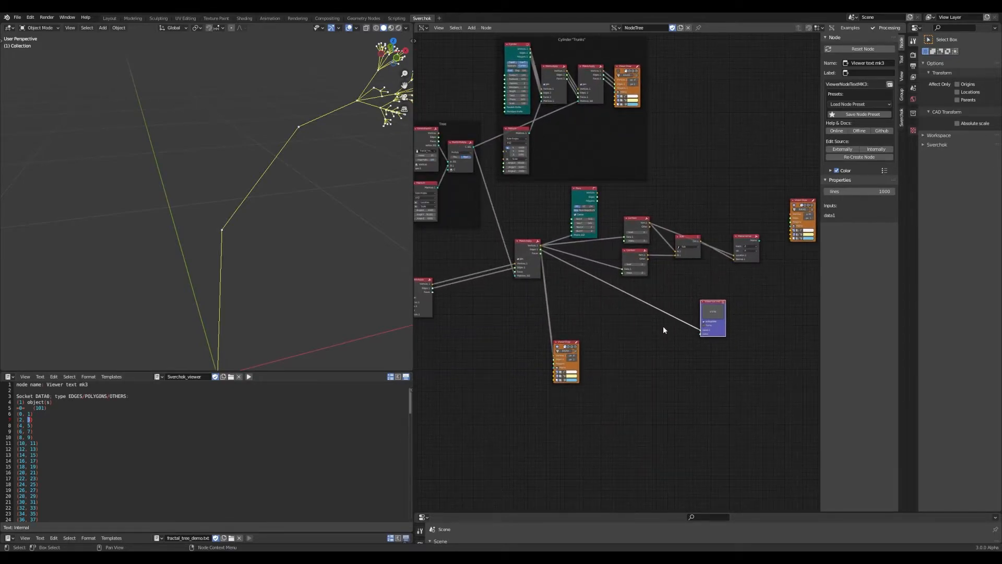
scroll(663, 329, "up", 3)
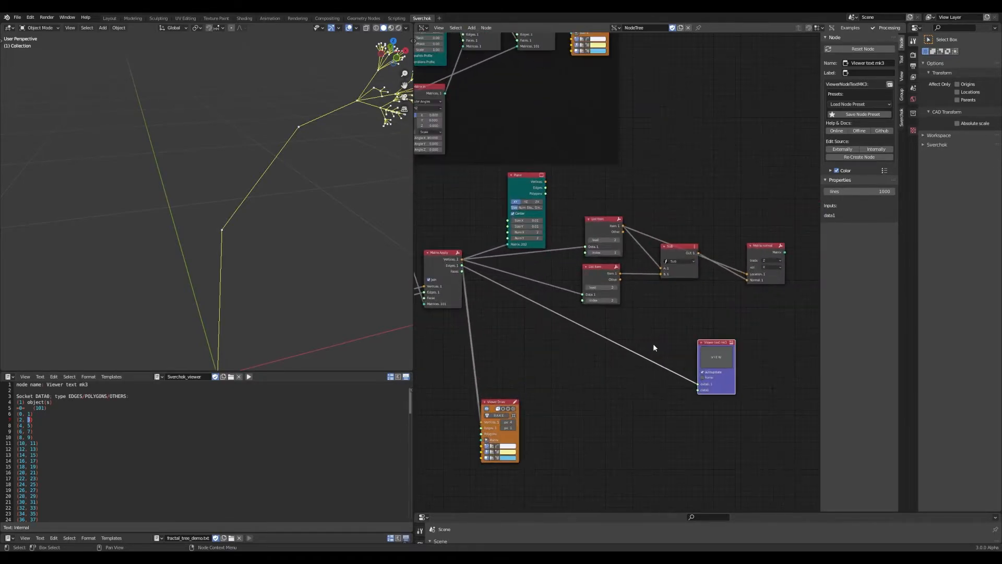
Cut the text viewer's link, reposition the node, reconnect it to Matrix Apply's Edges output, and save the file.
right_click_drag(670, 338, 640, 381, "ctrl")
left_click_drag(711, 341, 751, 346)
middle_click_drag(669, 337, 728, 292)
key("ctrl+s")
left_click_drag(514, 253, 789, 376)
key("ctrl+s")
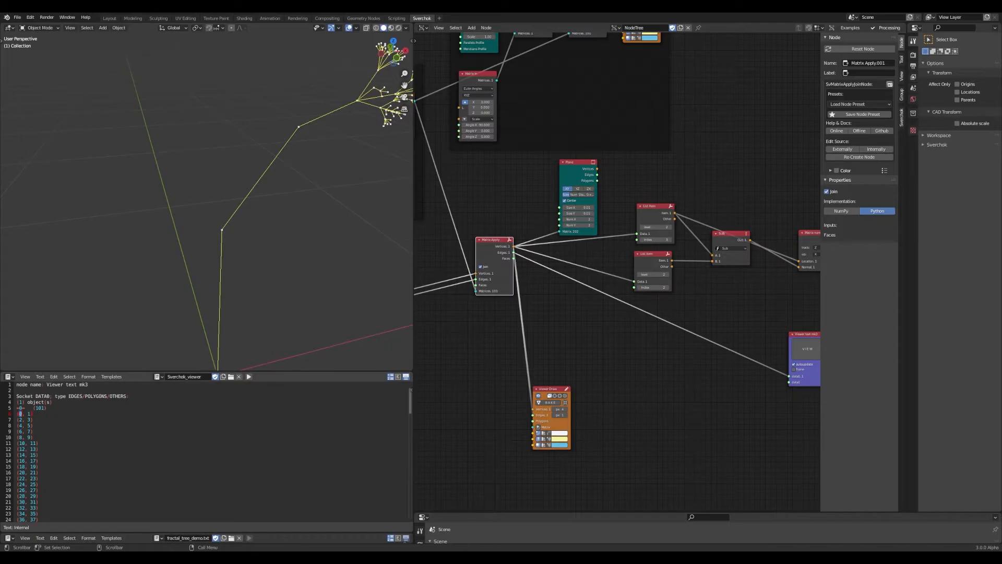
Save the file and move the text viewer closer beneath the Matrix normal node.
left_click_drag(17, 414, 29, 420)
middle_click_drag(570, 332, 543, 329)
key("ctrl+s")
scroll(547, 328, "down", 4)
middle_click_drag(747, 373, 637, 353)
left_click_drag(627, 297, 656, 289)
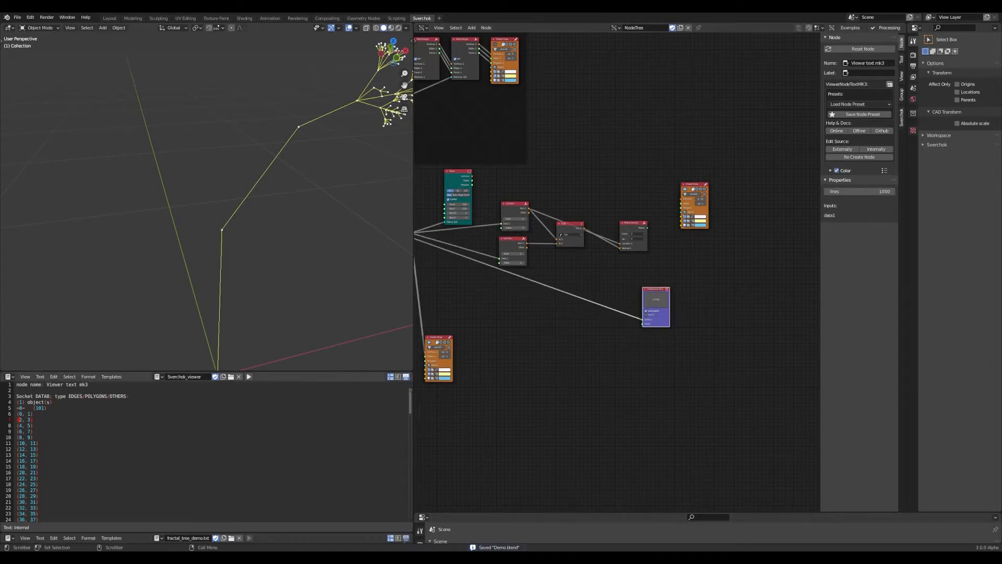
Examine the vertex index pairs of the edges listed in the Sverchok_viewer text.
left_click_drag(29, 414, 35, 461)
left_click(35, 461)
left_click_drag(29, 414, 33, 454)
left_click(577, 390)
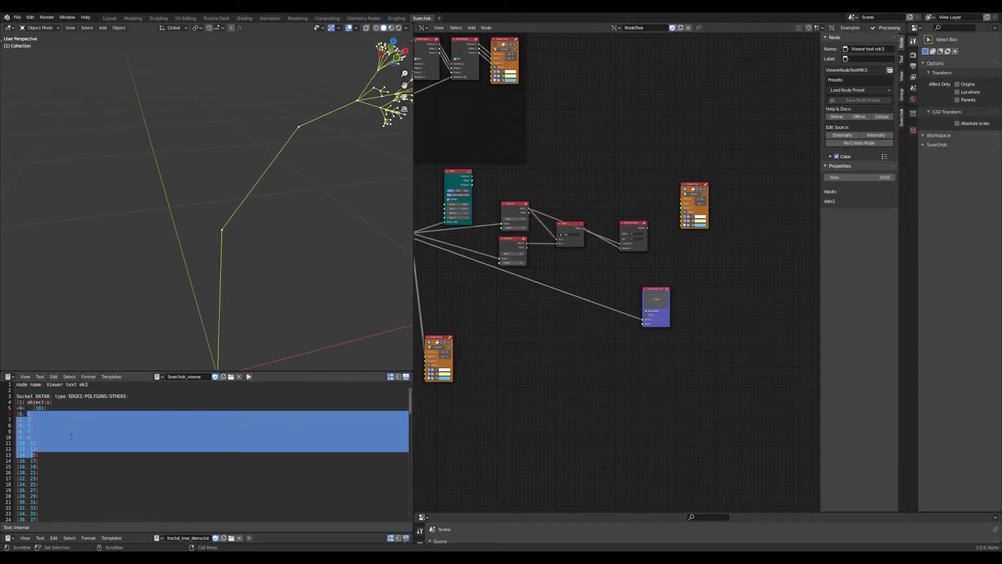
left_click(19, 449)
scroll(20, 449, "down", 4)
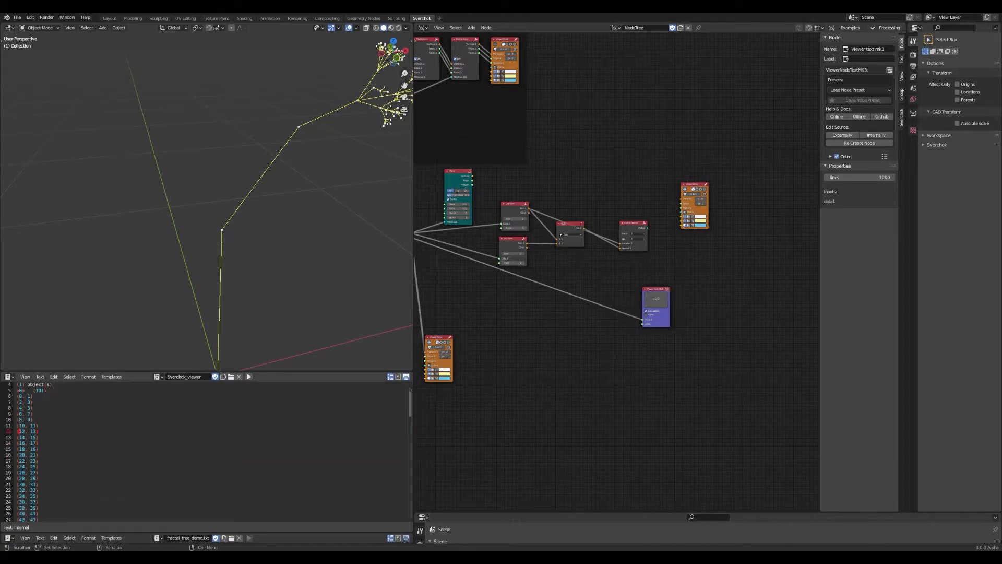
scroll(20, 449, "up", 4)
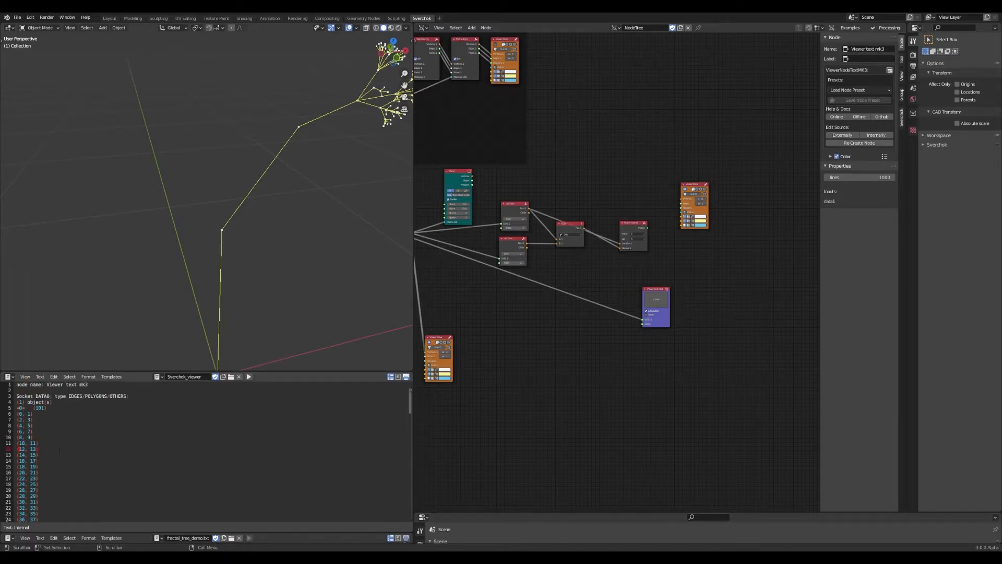
scroll(581, 341, "up", 7)
Save, cut the links into and between the List Item, SUB and Matrix normal nodes, and move the index 2 List Item down.
middle_click_drag(581, 341, 691, 343)
key("ctrl+s")
middle_click_drag(576, 227, 556, 225)
right_click_drag(613, 158, 659, 245, "ctrl")
right_click_drag(486, 180, 480, 252, "ctrl")
left_click_drag(523, 214, 528, 330)
Connect Matrix Apply's Edges output to the lower List Item's Data input and shift that node closer.
scroll(528, 331, "down", 3)
scroll(528, 328, "down", 1)
middle_click_drag(528, 328, 591, 323)
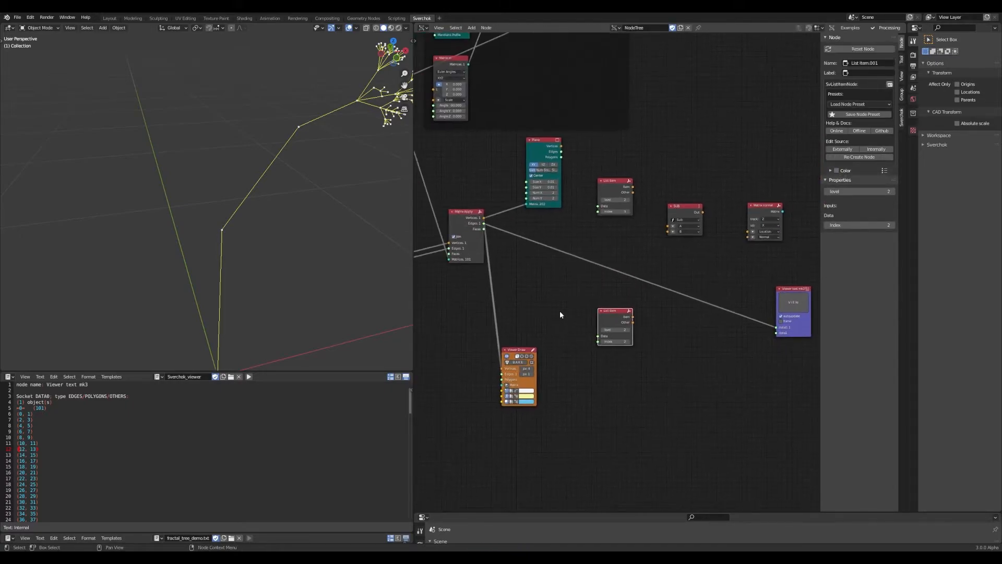
scroll(549, 297, "up", 3)
left_click_drag(447, 211, 591, 354)
left_click_drag(616, 322, 554, 270)
Connect the lower List Item's Item output to the text viewer, move the viewer nearer, and save the file.
middle_click_drag(553, 270, 496, 284)
left_click_drag(500, 281, 749, 349)
left_click_drag(781, 302, 685, 290)
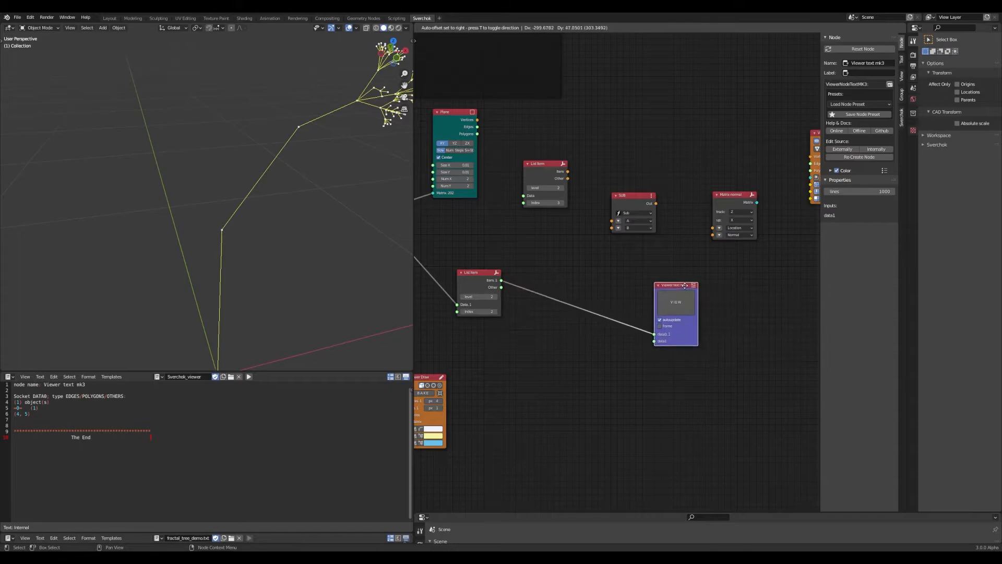
middle_click_drag(509, 326, 569, 327)
key("ctrl+s")
scroll(569, 327, "up", 2)
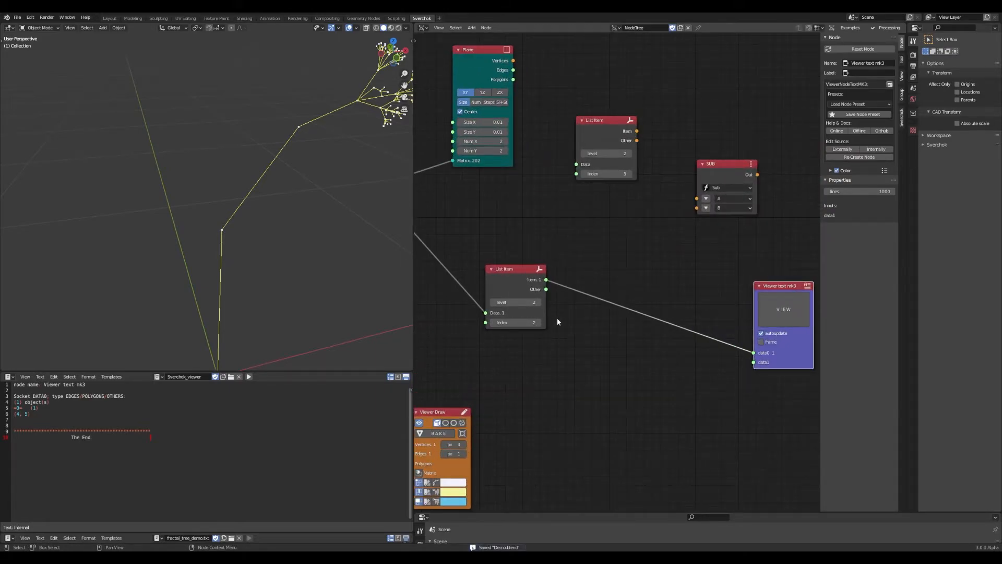
Set the lower List Item's index to 0 and level to 3, nudge the node, and save the file.
left_click(493, 322)
left_click(539, 303)
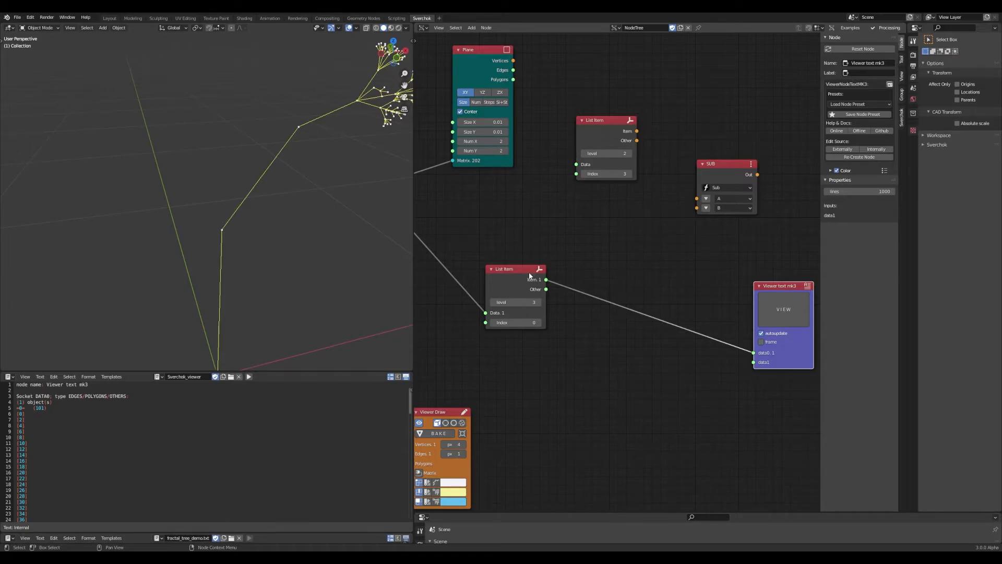
left_click_drag(530, 274, 535, 266)
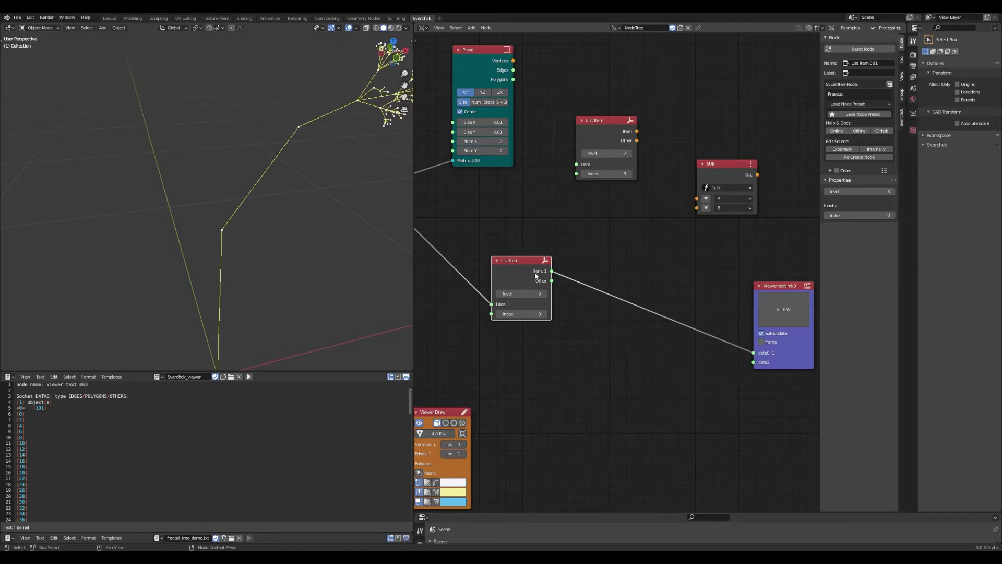
key("ctrl+s")
Enable the Socket menu option in Sverchok's Tree UI options.
left_click(902, 124)
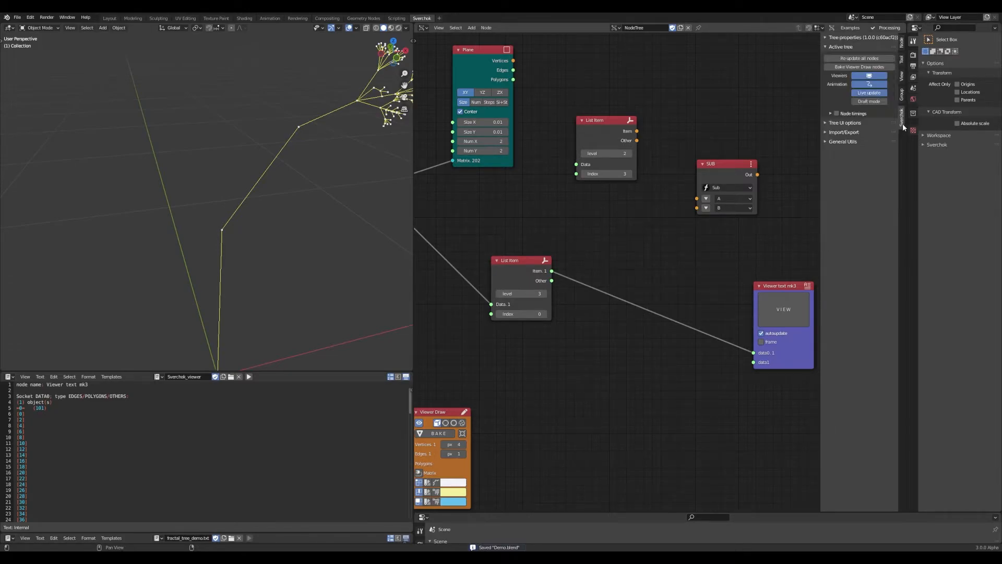
left_click(826, 142)
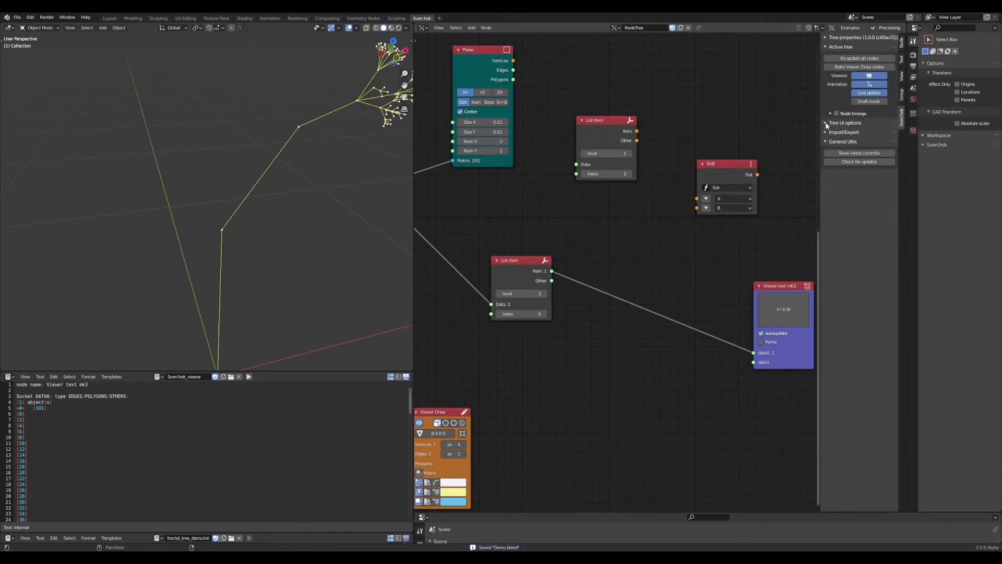
left_click(825, 123)
left_click(854, 135)
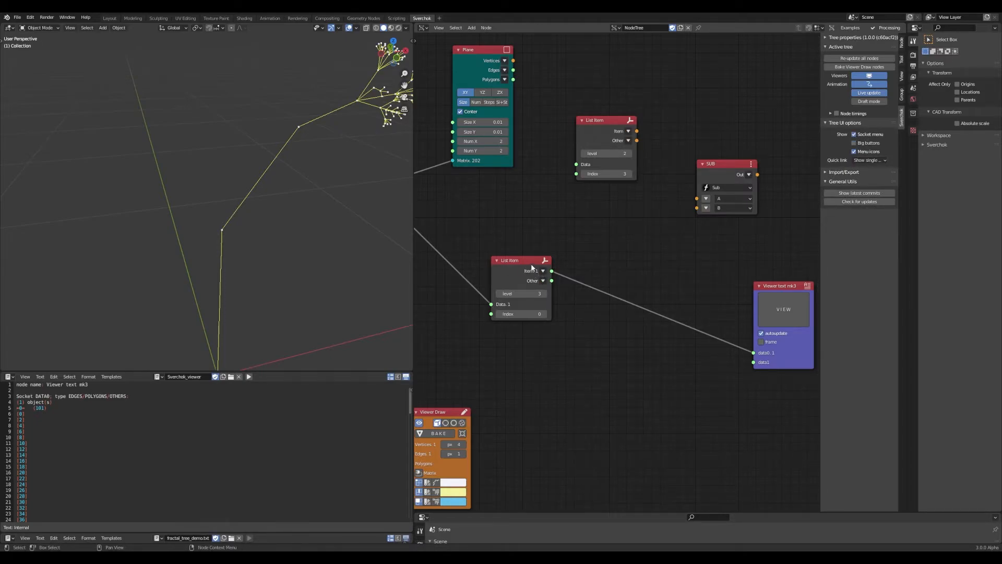
Turn on Flatten for the lower List Item's Item output and save the file.
left_click_drag(530, 267, 525, 266)
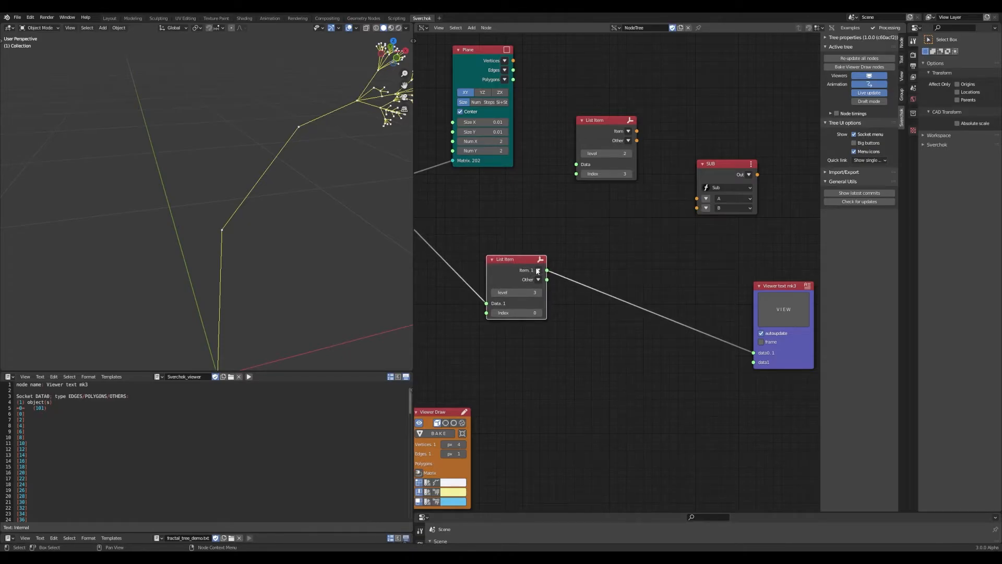
left_click(538, 271)
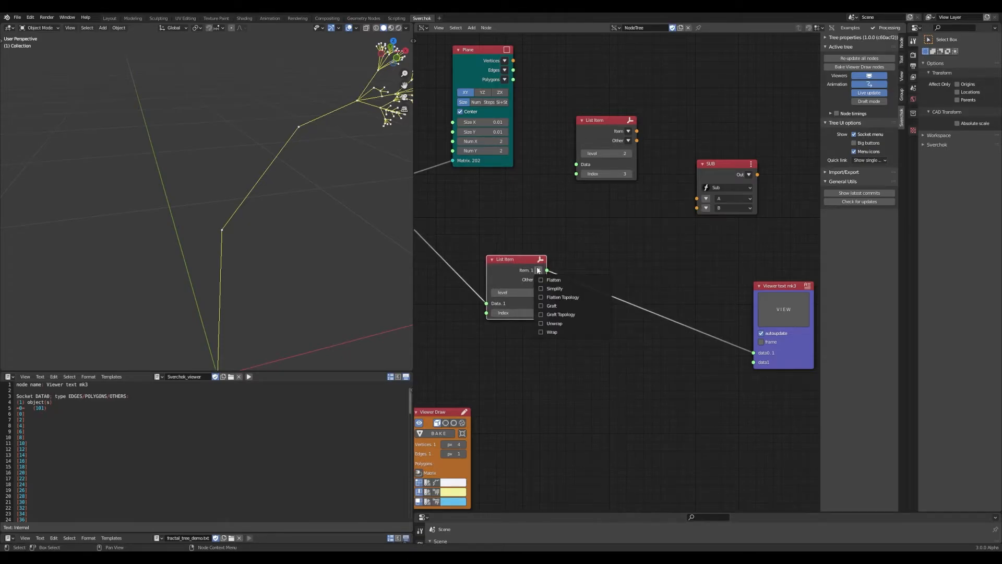
left_click(563, 280)
left_click(552, 364)
key("ctrl+s")
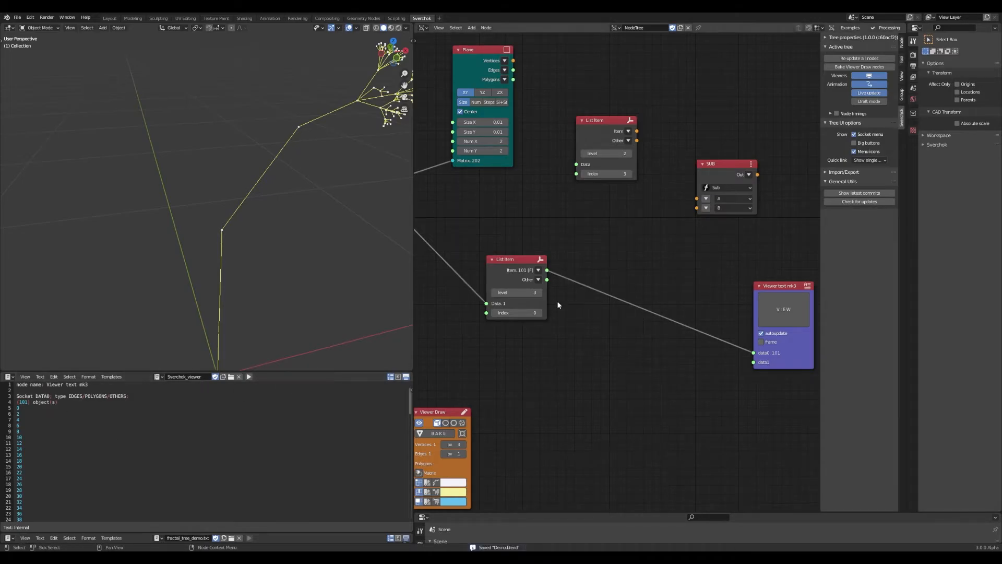
Connect Matrix Apply's Edges output to the text viewer's second input and compare the edge pairs with the extracted indices.
middle_click_drag(564, 283, 656, 264)
scroll(570, 253, "down", 2)
middle_click_drag(569, 253, 504, 261)
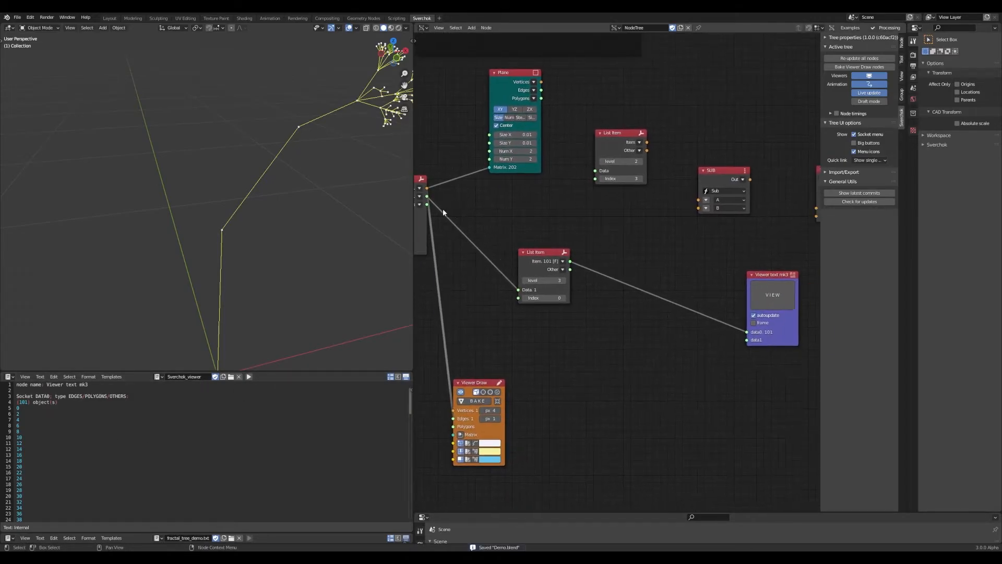
middle_click_drag(443, 209, 484, 220)
left_click_drag(465, 205, 796, 350)
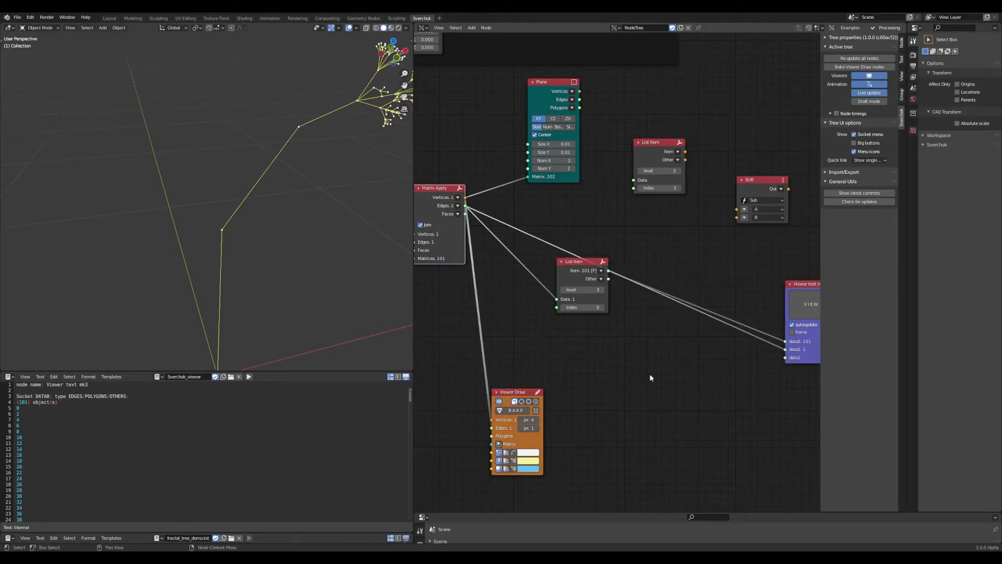
scroll(169, 455, "down", 20)
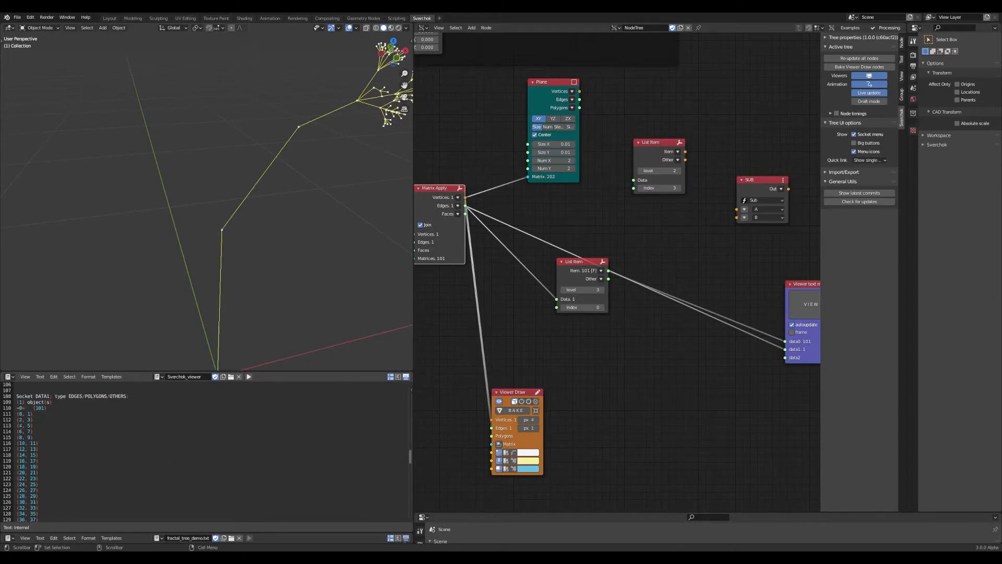
Cut the direct Edges link to the text viewer's second input and save the file.
middle_click_drag(624, 266, 544, 264)
left_click_drag(517, 261, 523, 299)
right_click_drag(604, 284, 572, 297, "ctrl")
middle_click_drag(505, 301, 573, 279)
key("ctrl+s")
Move the flattened List Item up and place a duplicate of it directly beneath.
left_click_drag(573, 280, 584, 222)
key("shift+d")
left_click(600, 282)
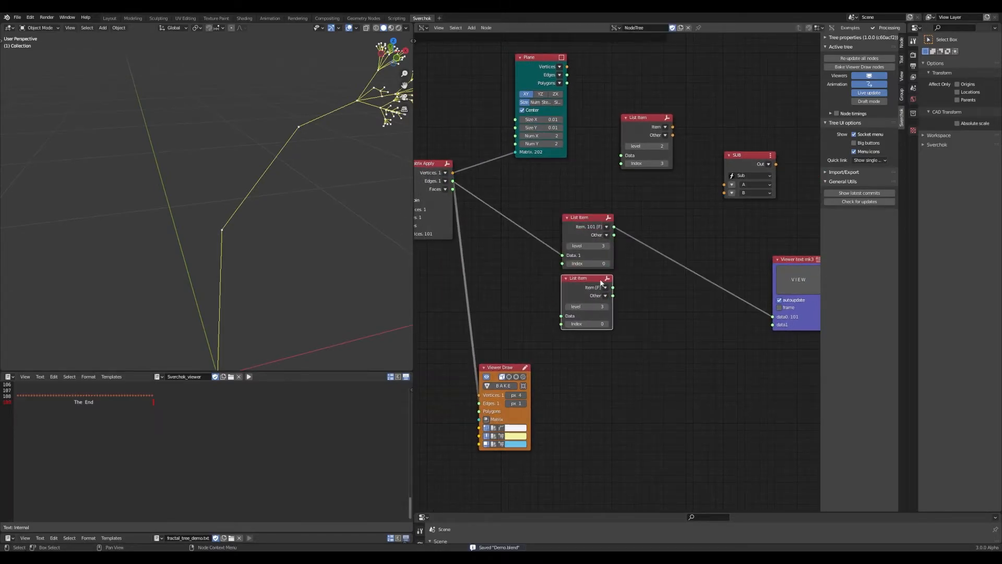
Feed Matrix Apply's Edges into the duplicated List Item, set its index to 1, and connect its Item output to the text viewer's second input.
left_click_drag(452, 181, 561, 316)
left_click(609, 325)
middle_click_drag(628, 321, 580, 319)
left_click_drag(566, 286, 724, 323)
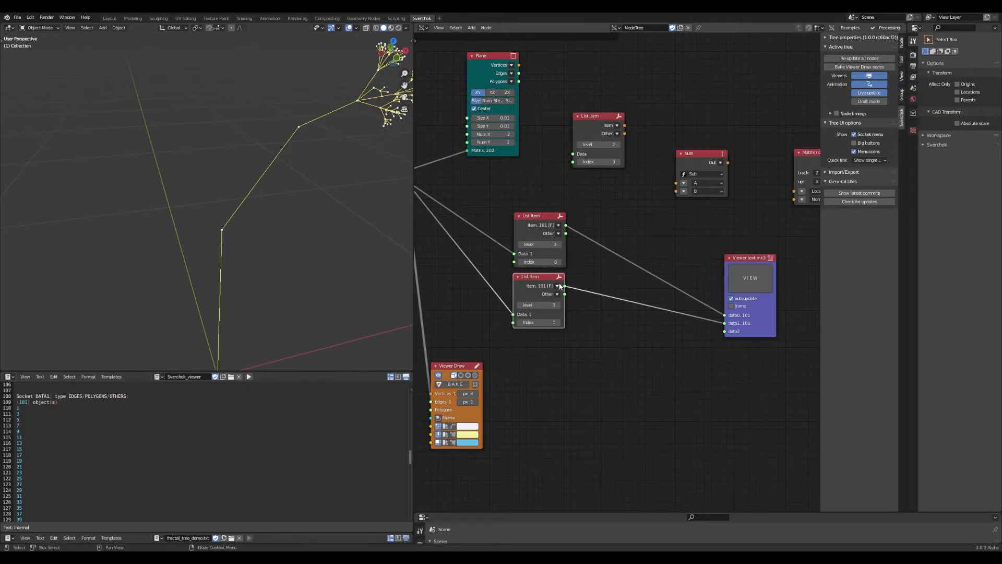
Swap the two flattened List Items vertically and enclose the index 1 node in a frame labelled "Endpoint Inds".
left_click_drag(546, 219, 547, 335)
left_click_drag(548, 276, 551, 243)
left_click(550, 243)
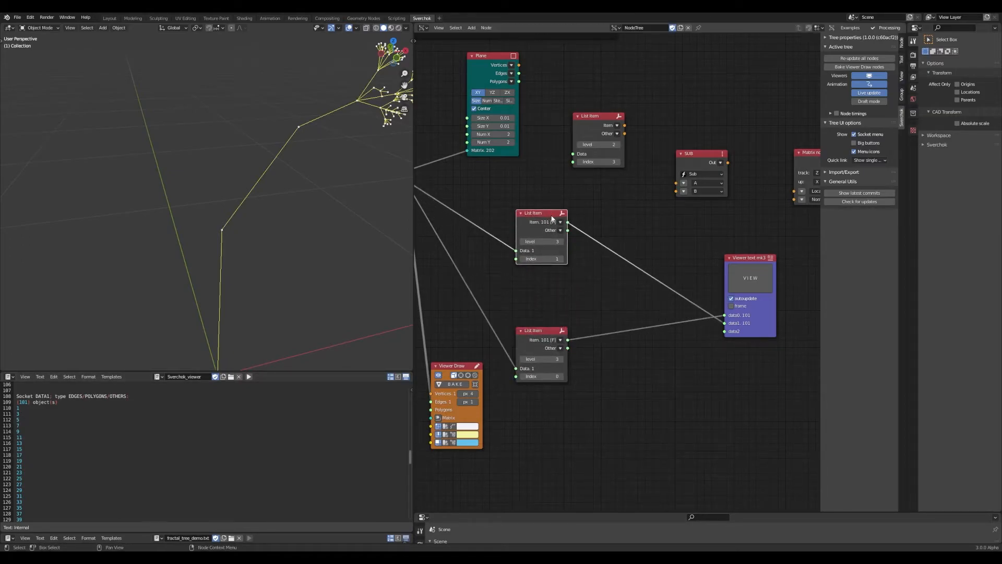
key("ctrl+j")
key("F2")
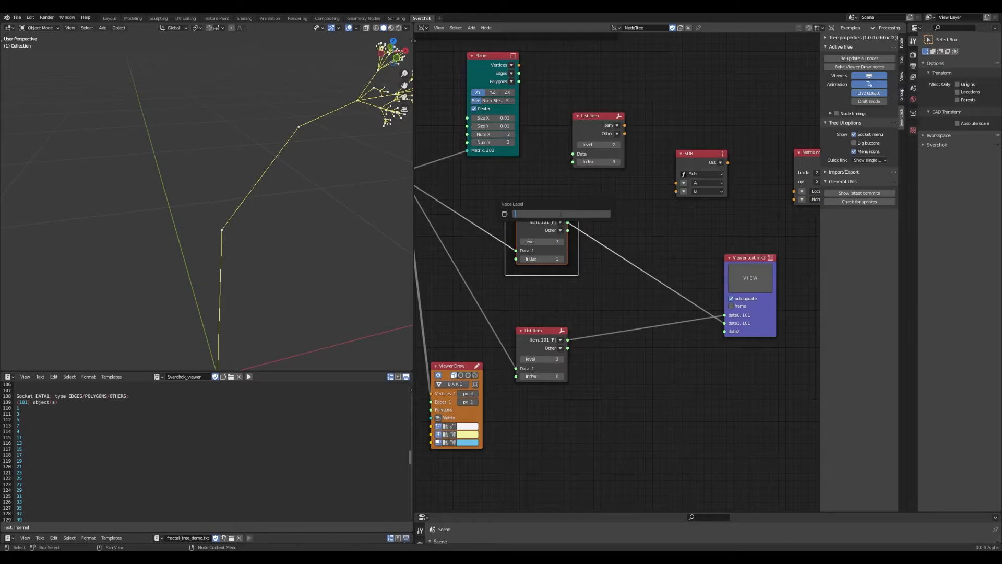
type("Endpoint Inds")
key("Return")
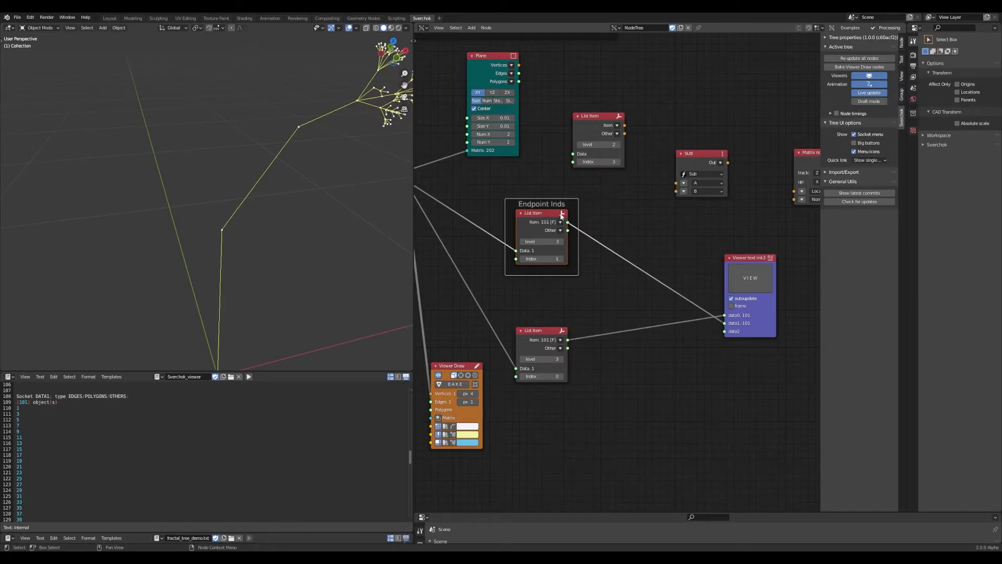
Move the index 0 List Item up, enclose it in a frame labelled "Start Inds", and save the file.
left_click_drag(534, 332, 539, 297)
key("ctrl+j")
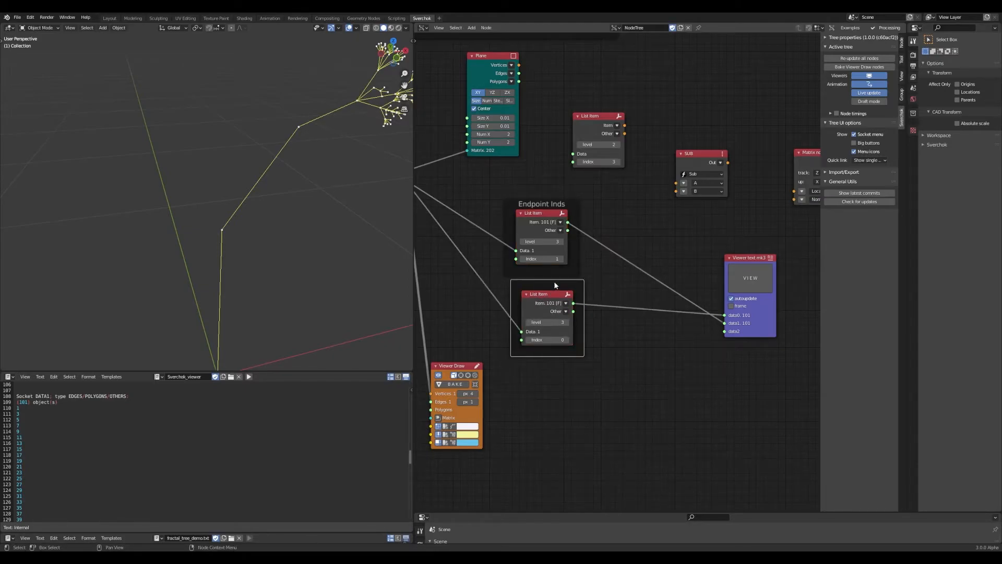
key("F2")
type("Start Inds")
key("Return")
key("ctrl+s")
Replace the text viewer's links with Matrix Apply's Edges output, examine the listed edge index pairs, and save the file.
scroll(574, 274, "down", 2)
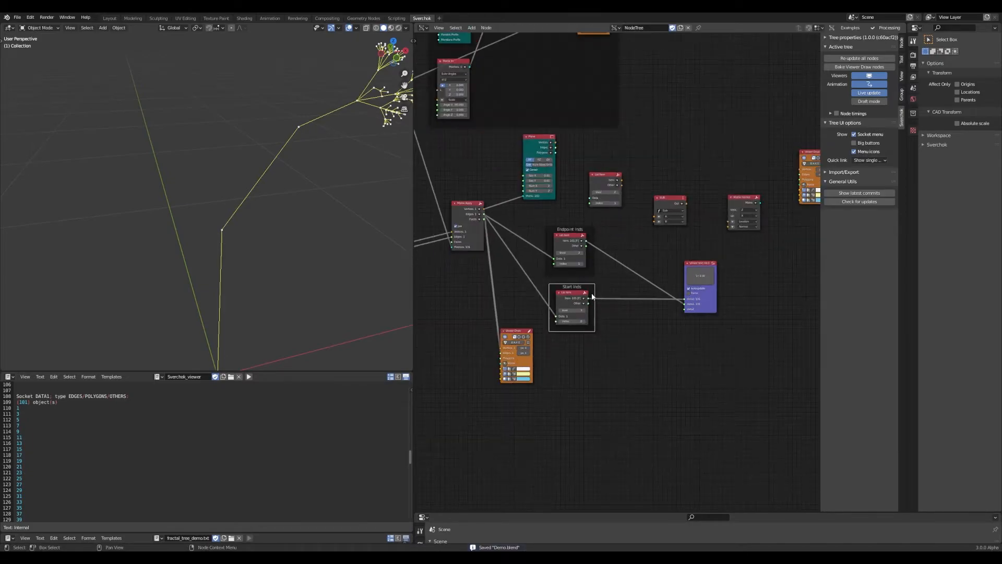
scroll(293, 258, "down", 4)
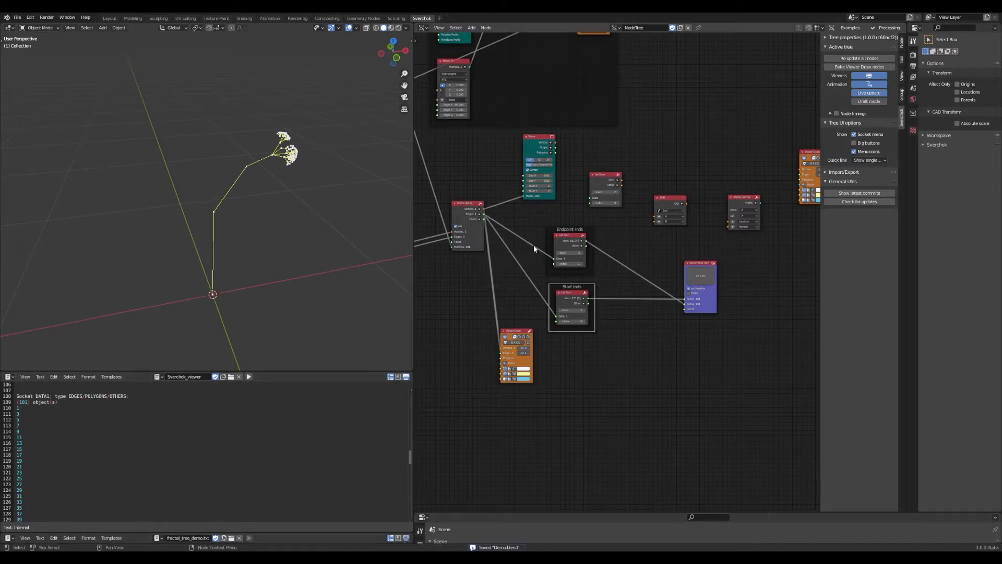
left_click_drag(485, 215, 665, 286)
right_click_drag(666, 286, 661, 305, "ctrl")
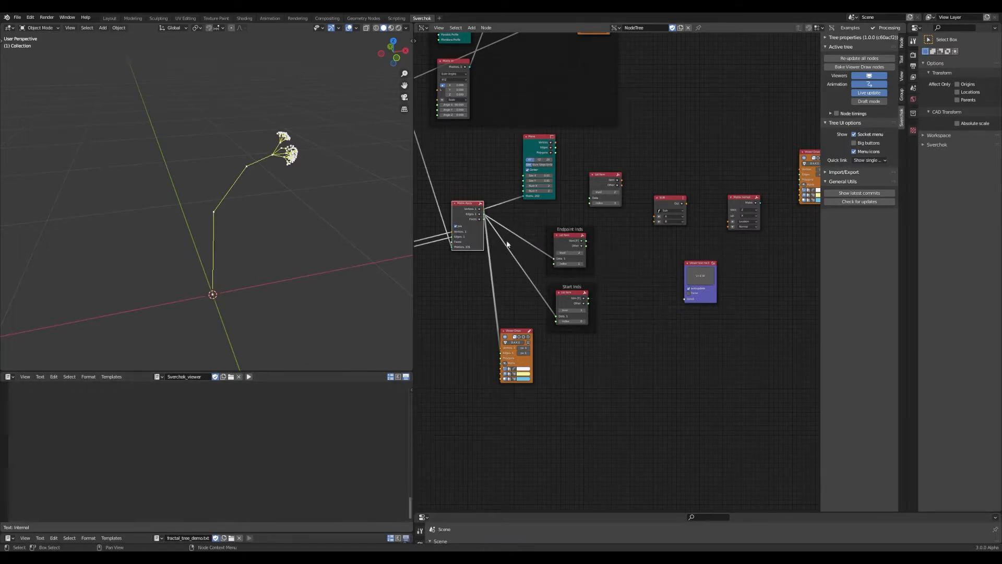
left_click_drag(484, 215, 684, 299)
scroll(205, 452, "up", 15)
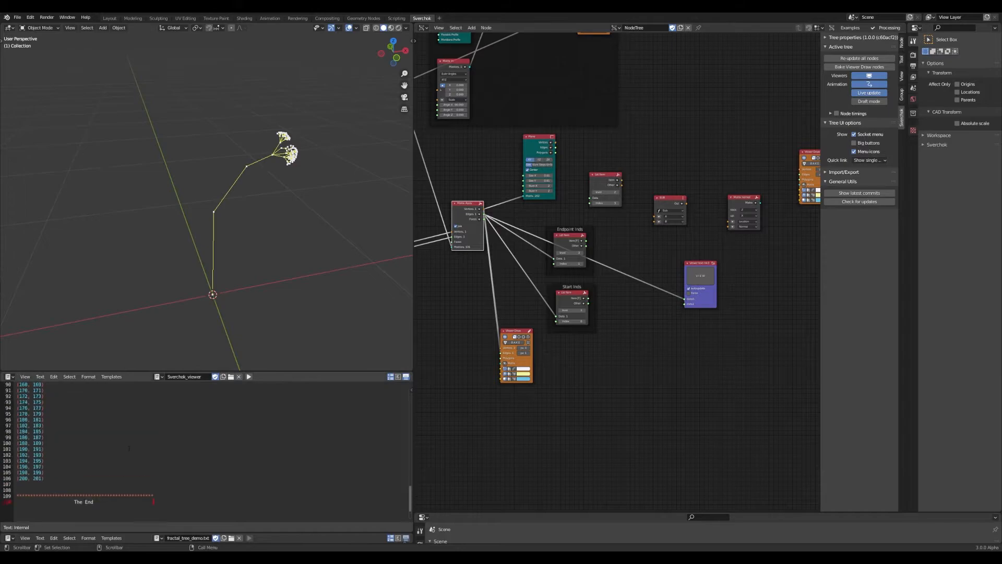
scroll(205, 451, "up", 20)
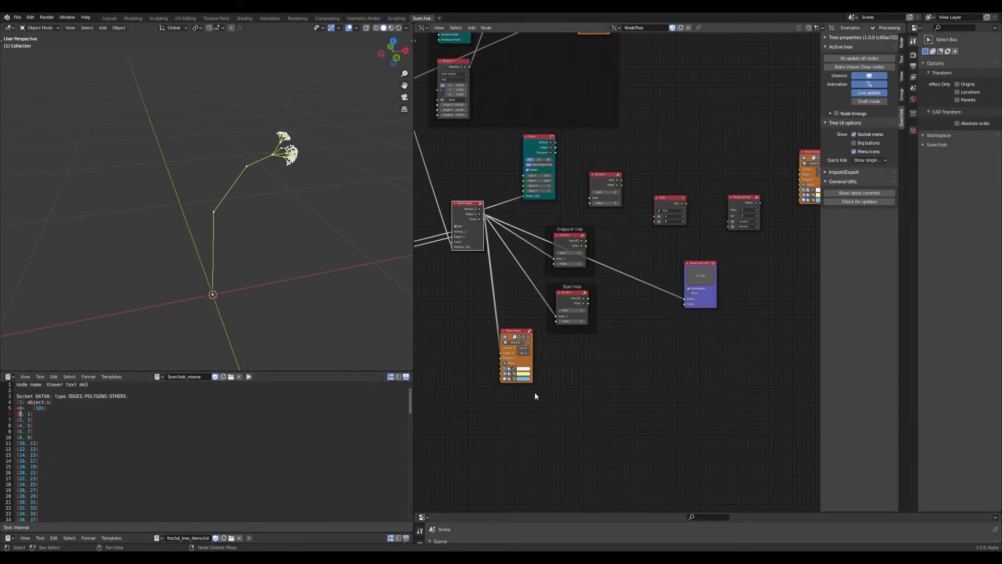
key("ctrl+s")
Move the text viewer farther from the framed nodes and cut its link from Matrix Apply's Edges output.
scroll(625, 290, "up", 2)
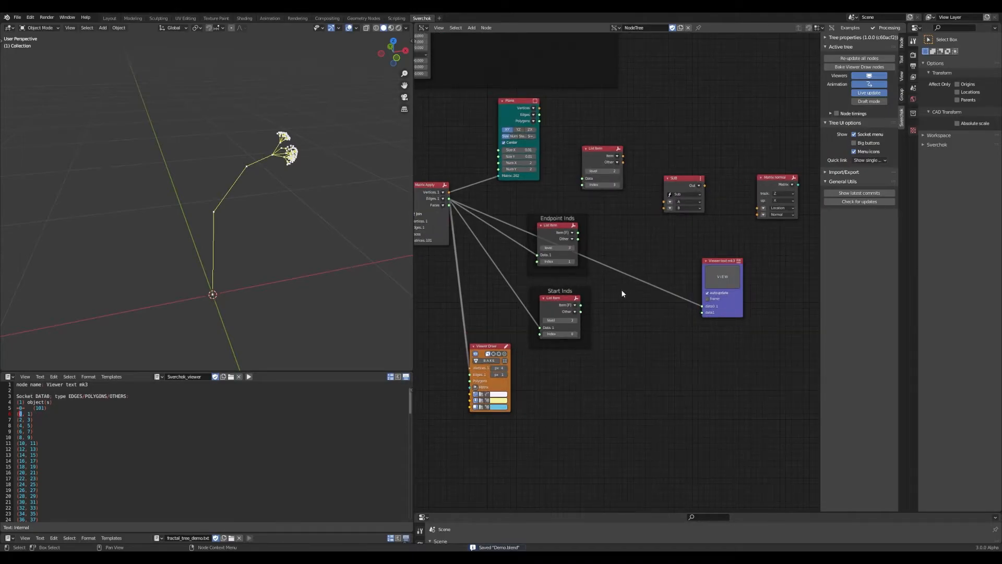
left_click_drag(731, 259, 778, 265)
mouse_move(538, 274)
middle_mouse_down()
mouse_move(549, 273)
mouse_move(516, 286)
middle_mouse_up()
left_click(543, 240)
right_click_drag(699, 272, 697, 293, "ctrl")
Duplicate the unconnected List Item beside the Endpoint Inds frame, reset the copy's index to 0, and save the file.
key("shift+d")
left_click(619, 257)
left_click_drag(619, 258, 622, 248)
key("ctrl+s")
key("BackSpace")
key("ctrl+s")
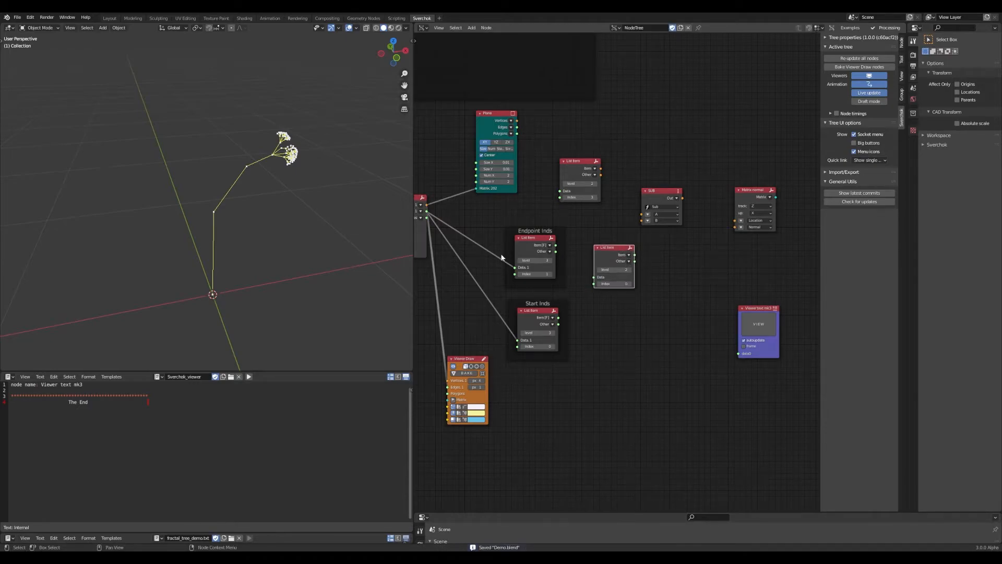
Reposition the Endpoint Inds and Start Inds frames and move the new List Item closer to them.
middle_click_drag(422, 215, 459, 219)
left_click_drag(580, 245, 573, 226)
left_click_drag(570, 313, 564, 310)
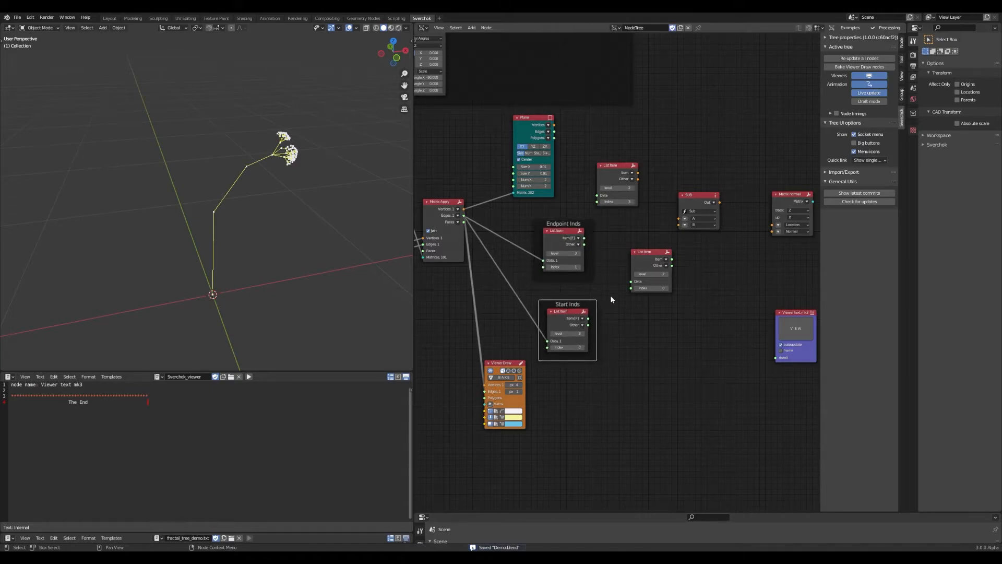
middle_click_drag(646, 313, 616, 316)
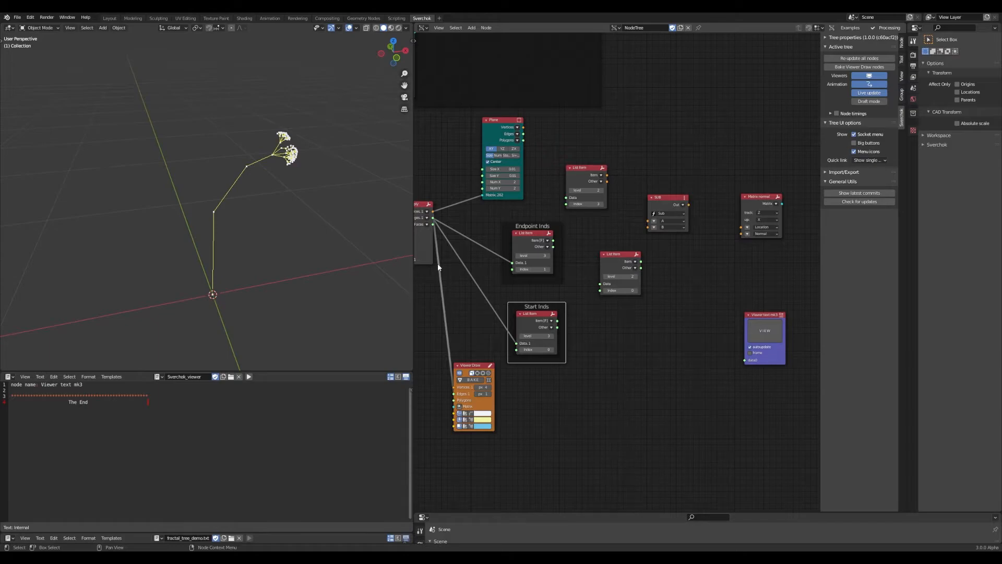
scroll(273, 260, "up", 3)
scroll(567, 262, "down", 1)
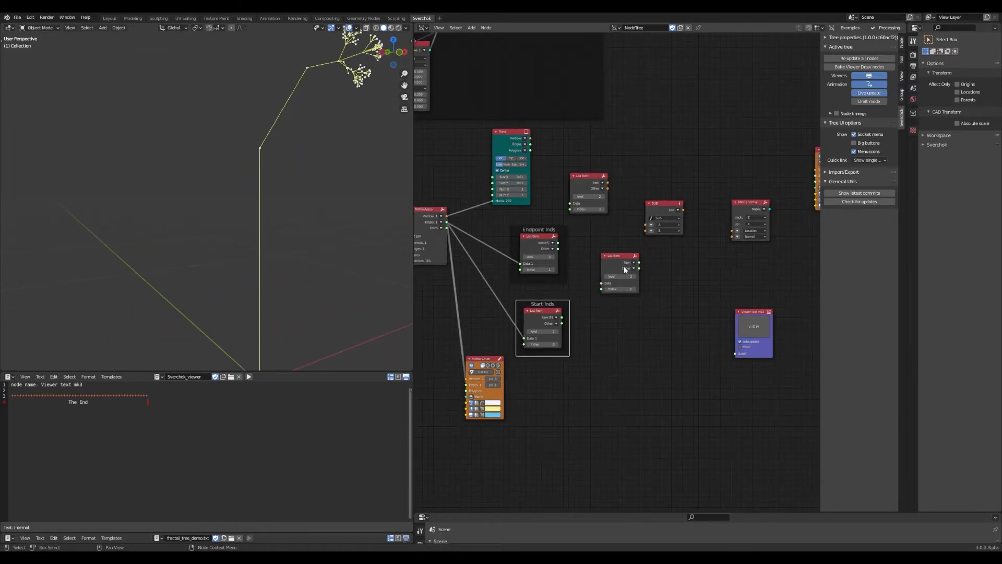
middle_click_drag(609, 258, 604, 266)
mouse_move(603, 265)
left_mouse_down()
mouse_move(596, 277)
mouse_move(590, 268)
left_mouse_up()
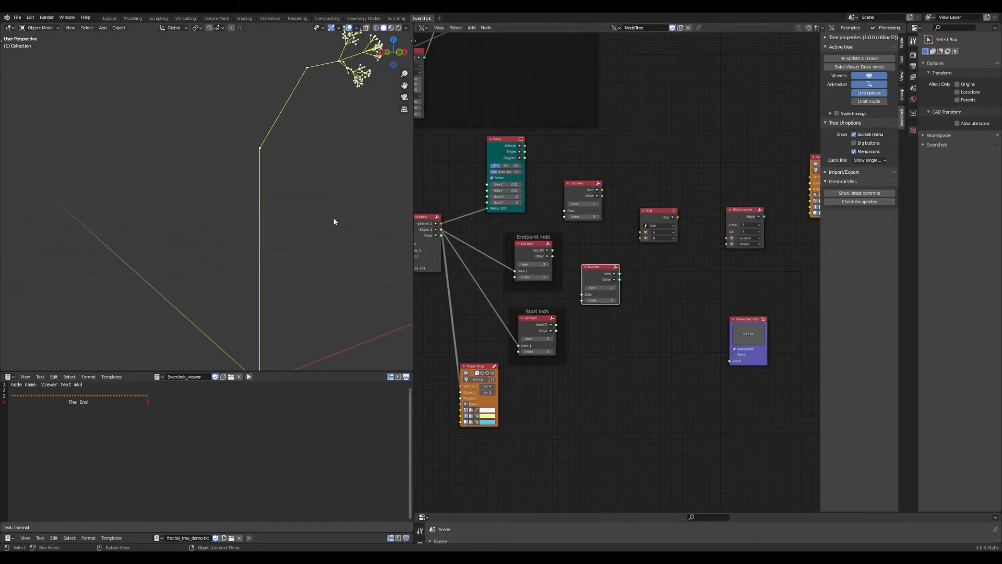
Connect Matrix Apply's Vertices output to the text viewer and examine the first few vertex coordinates.
scroll(339, 221, "down", 3)
middle_click_drag(332, 219, 314, 236)
middle_click_drag(445, 229, 474, 230)
left_click_drag(470, 224, 759, 361)
left_click_drag(212, 413, 17, 413)
left_click_drag(165, 419, 3, 418)
left_click_drag(204, 425, 17, 432)
left_click(617, 445)
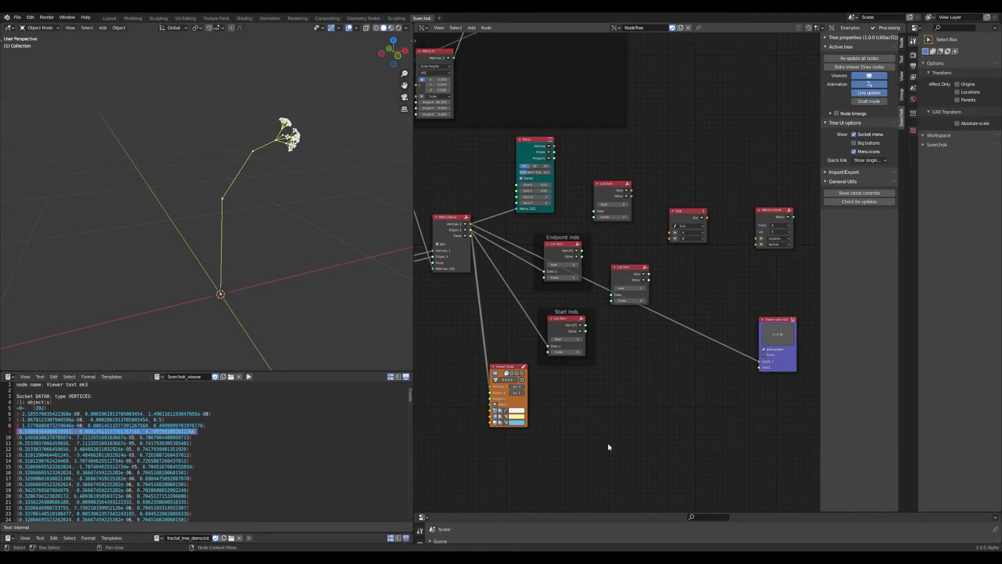
left_click(190, 449)
left_click_drag(210, 413, 17, 414)
Rearrange the nodes around the Endpoint Inds frame and connect its Item output to the new List Item's Index input.
middle_click_drag(645, 306, 572, 310)
left_click_drag(556, 271, 559, 250)
middle_click_drag(524, 258, 575, 263)
scroll(574, 262, "up", 2)
left_click(511, 248)
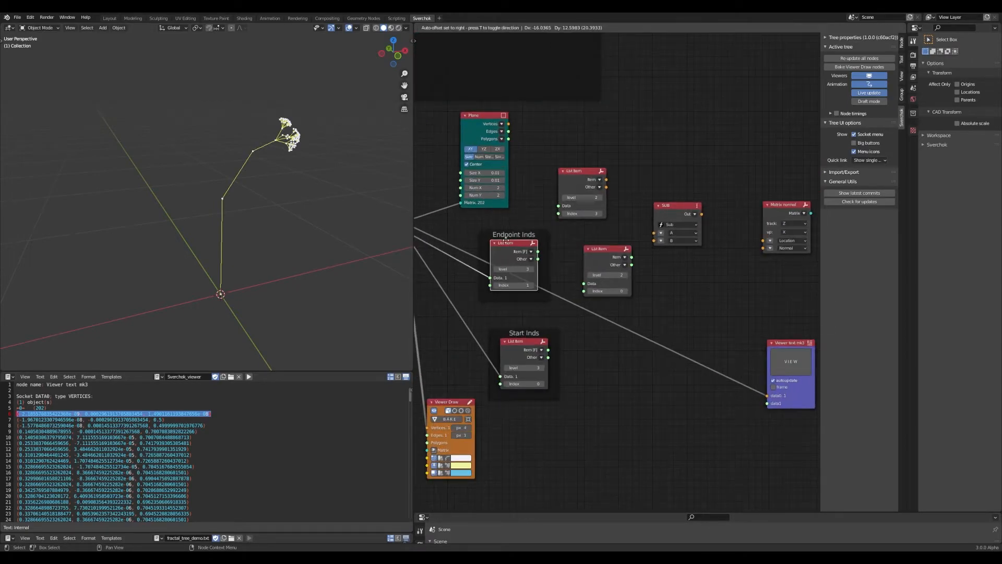
left_click_drag(555, 281, 585, 291)
scroll(621, 299, "down", 2)
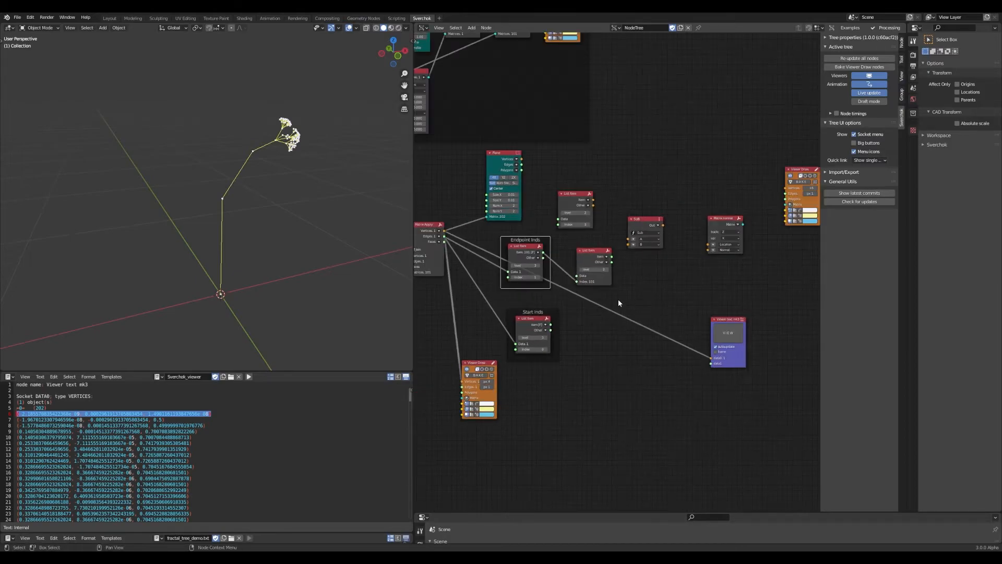
Connect Matrix Apply's Vertices to the new List Item's Data, send its Item output to the text viewer, and save the file.
left_click_drag(593, 251, 607, 260)
left_click_drag(445, 231, 712, 360)
key("ctrl+s")
Turn on Wrap for the Item output of the Endpoint Inds List Item.
scroll(659, 318, "up", 3)
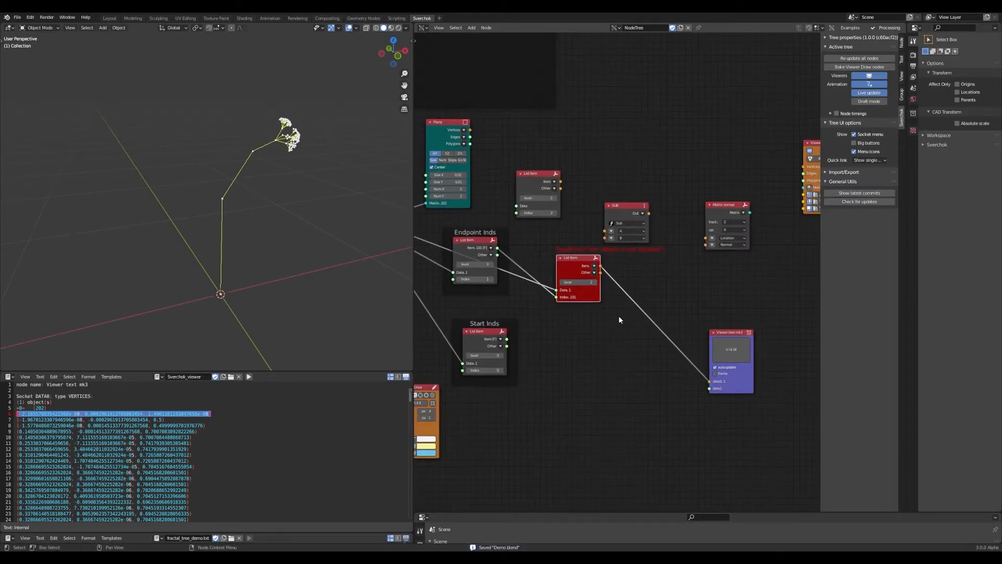
middle_click_drag(547, 287, 646, 300)
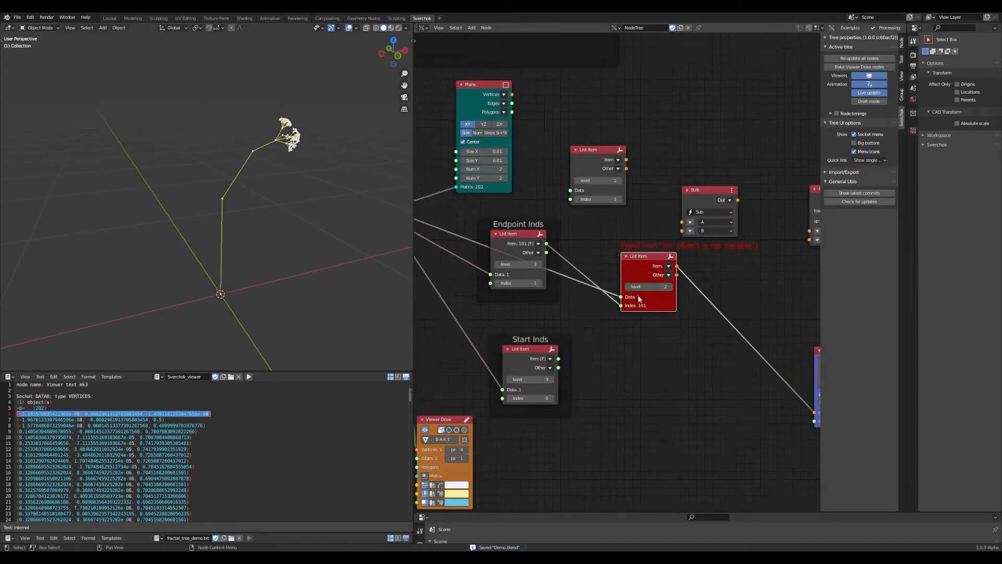
left_click(538, 244)
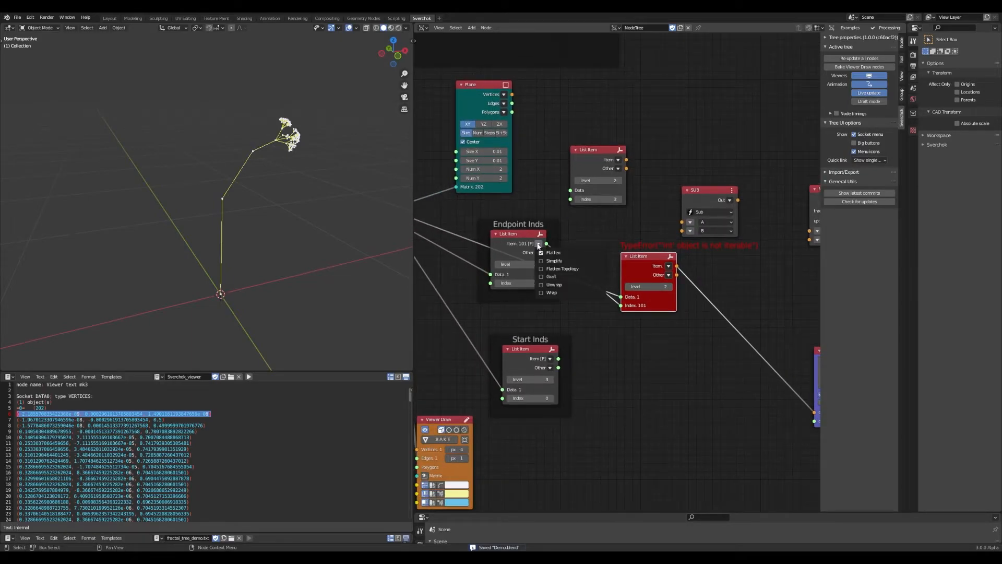
left_click(557, 293)
middle_click_drag(558, 293, 479, 286)
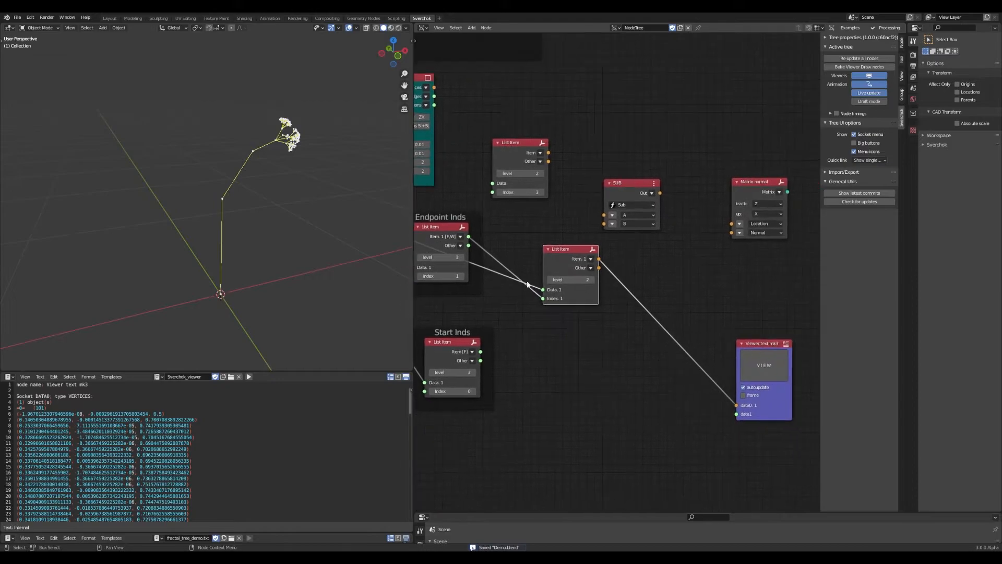
Send the Endpoint Inds Item output to the text viewer and compare its list structure with Wrap off and on.
left_click_drag(469, 236, 736, 406)
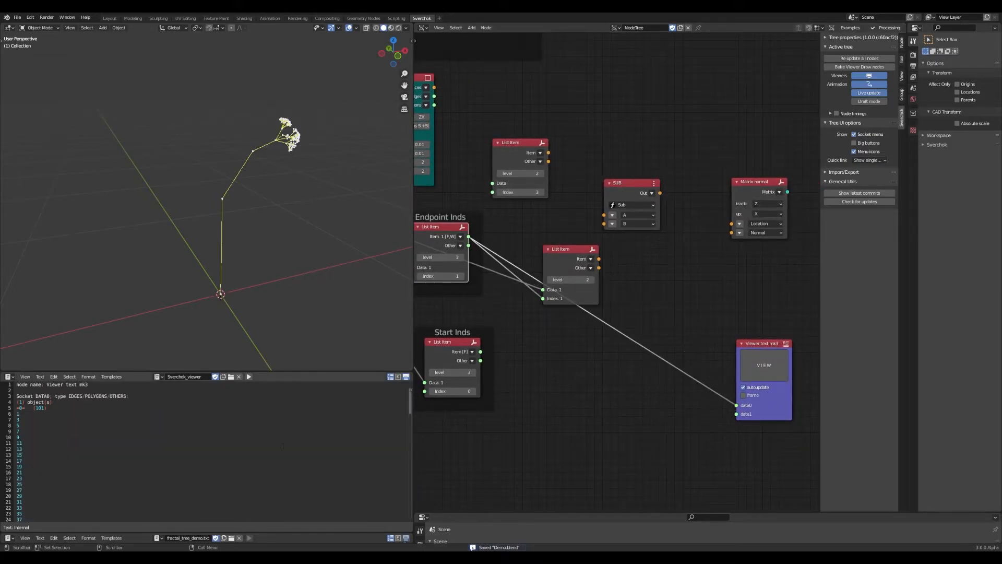
left_click(460, 236)
left_click(467, 288)
mouse_move(26, 412)
left_mouse_down()
mouse_move(17, 436)
mouse_move(16, 413)
left_mouse_up()
left_click(20, 408)
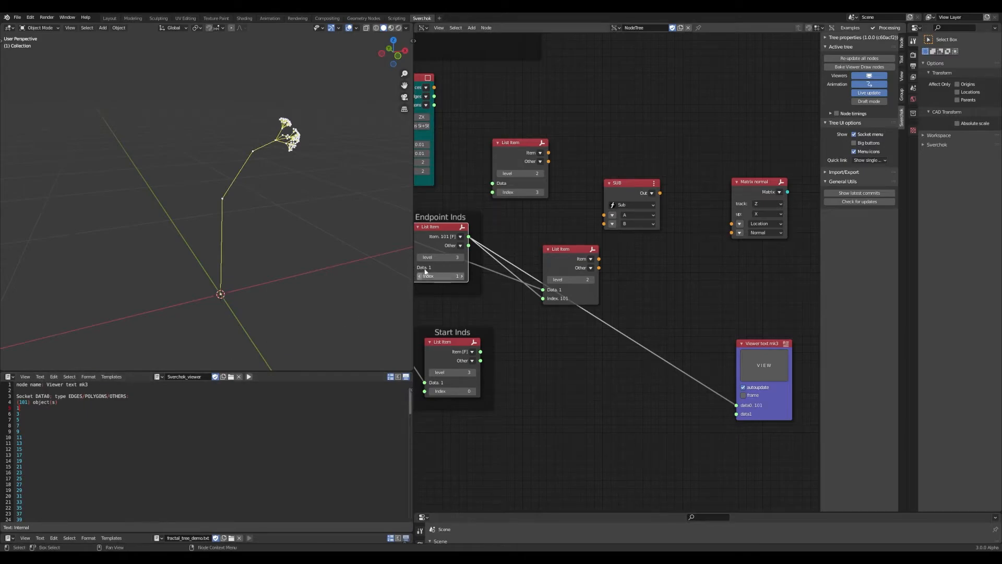
left_click(460, 236)
left_click(485, 286)
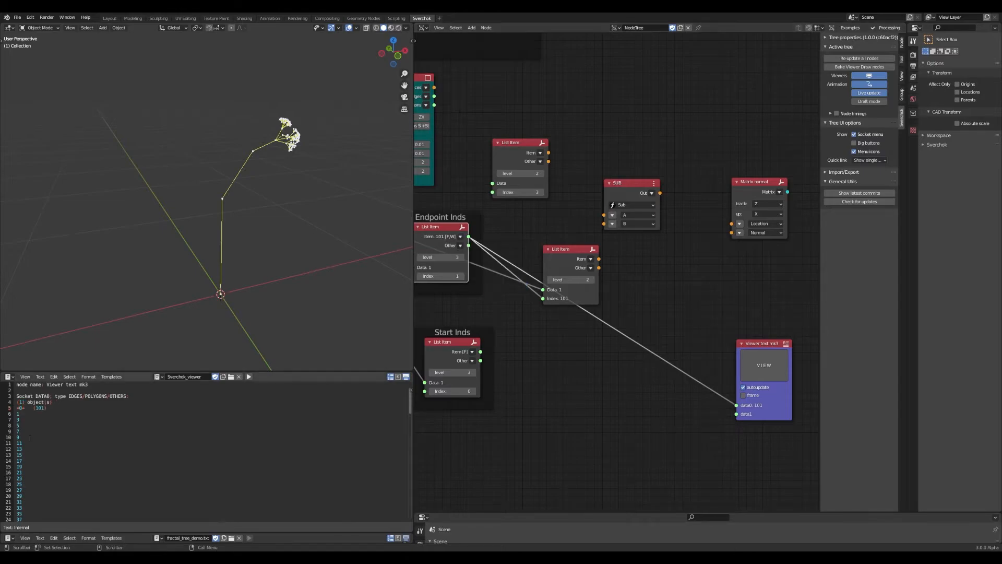
left_click_drag(57, 405, 4, 408)
left_click(522, 418)
Cut the Endpoint Inds link to the text viewer, reconnect the vertex List Item's Item output there, and save the file.
right_click_drag(692, 343, 658, 375, "ctrl")
left_click_drag(577, 253, 737, 405)
key("ctrl+s")
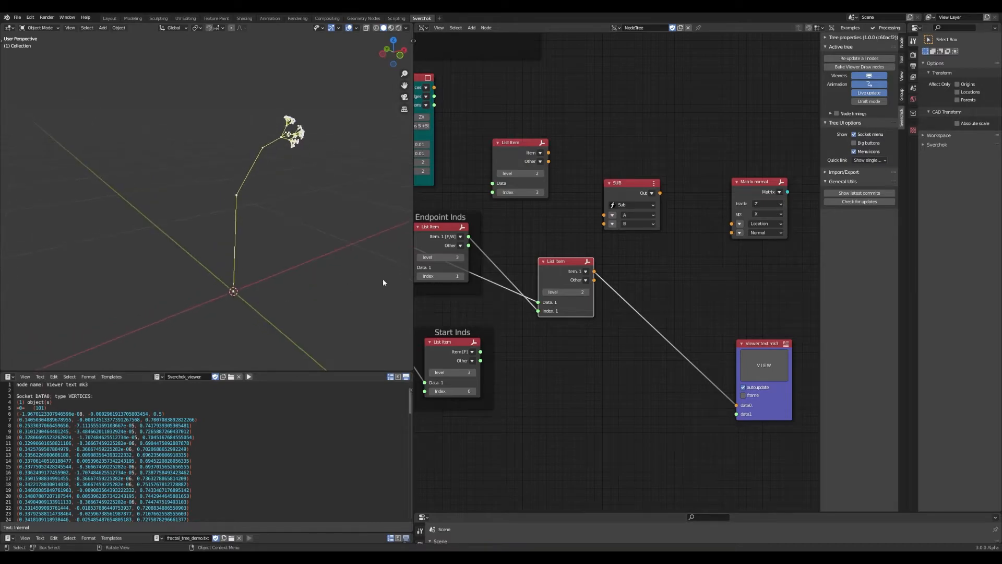
scroll(271, 235, "up", 4)
scroll(265, 243, "down", 2)
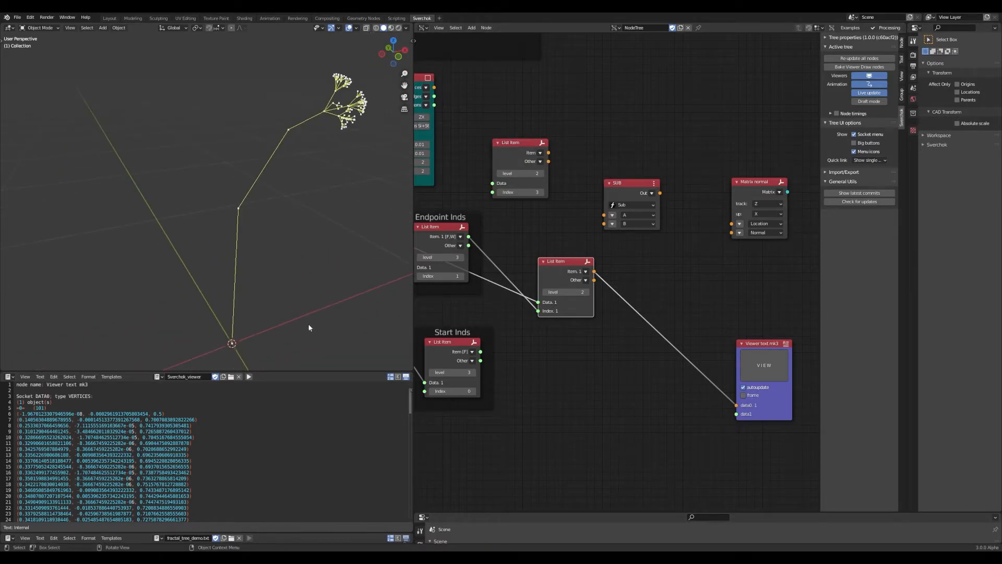
middle_click_drag(306, 282, 296, 232)
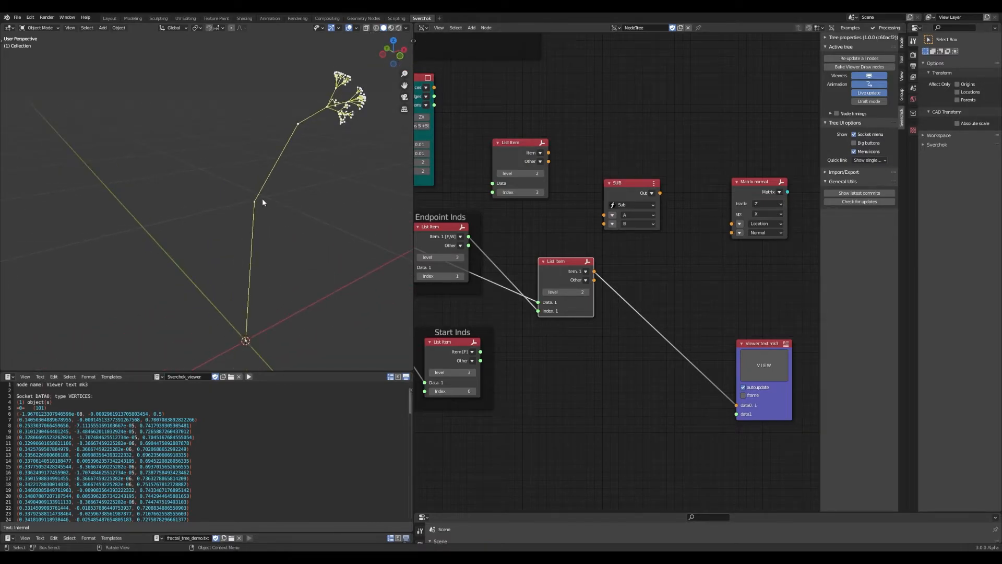
left_click_drag(326, 128, 302, 135)
mouse_move(305, 205)
right_mouse_down()
mouse_move(259, 203)
mouse_move(326, 113)
mouse_move(306, 127)
right_mouse_up()
left_click(681, 266)
key("ctrl+s")
Place the spare Viewer Draw beside the vertex List Item, connect Item to its Vertices, and inspect the endpoints drawn on the tree.
scroll(629, 302, "down", 1)
middle_click_drag(621, 297, 528, 267)
mouse_move(741, 110)
left_mouse_down()
mouse_move(582, 223)
mouse_move(603, 224)
left_mouse_up()
left_click_drag(506, 244, 573, 248)
middle_click_drag(321, 239, 313, 245)
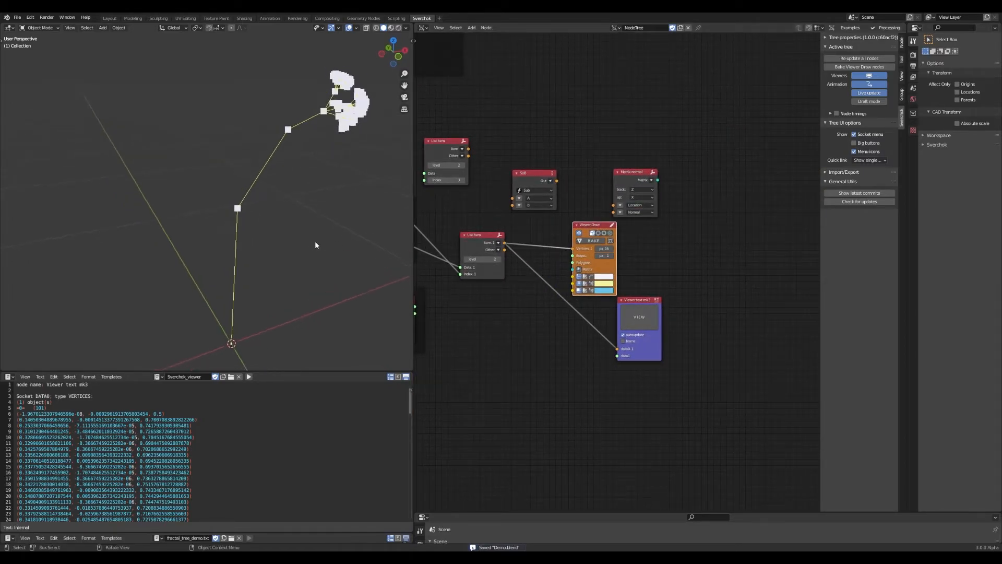
scroll(312, 152, "up", 8)
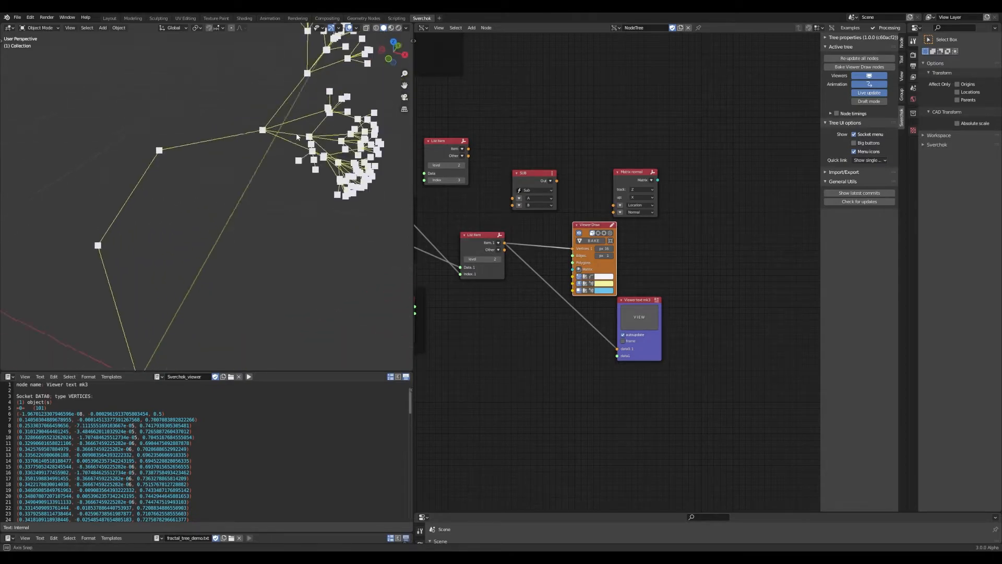
scroll(216, 208, "down", 4)
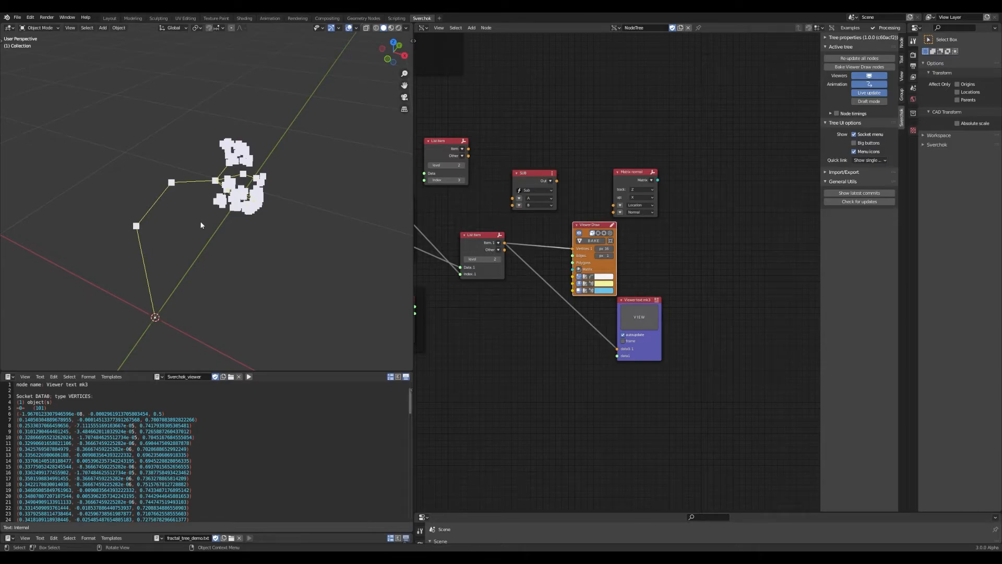
scroll(201, 220, "up", 2)
middle_click_drag(202, 218, 279, 194)
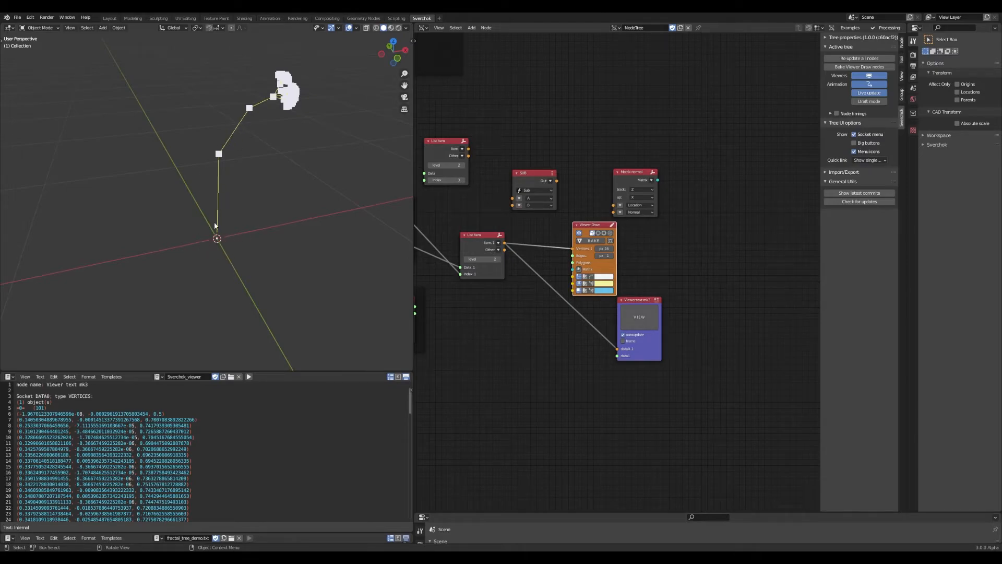
Disconnect the Viewer Draw from the vertex List Item, save, and place a duplicate of that List Item beside Start Inds.
middle_click_drag(521, 296, 586, 305)
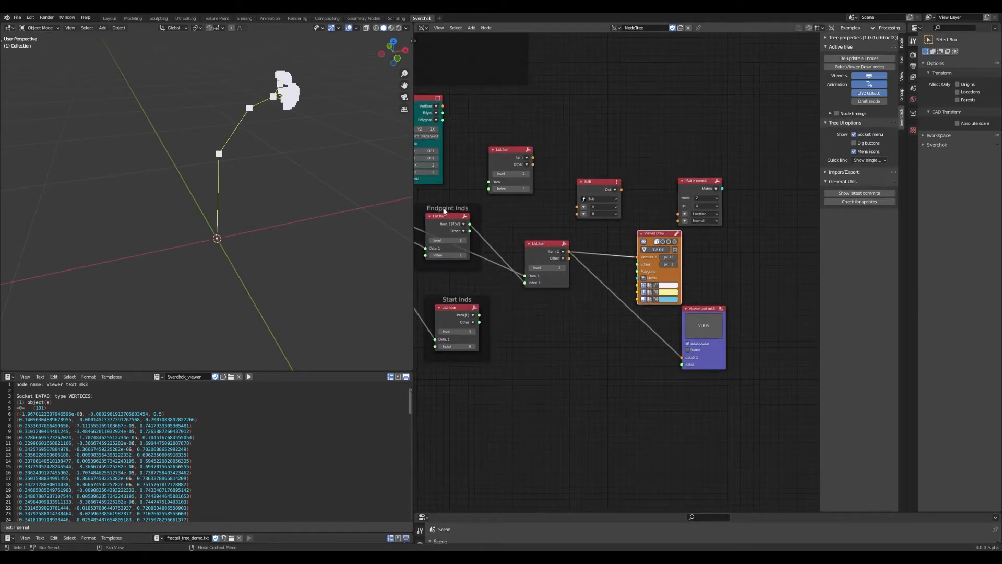
middle_click_drag(622, 267, 641, 260)
key("ctrl+s")
left_click_drag(575, 241, 578, 229)
key("shift+d")
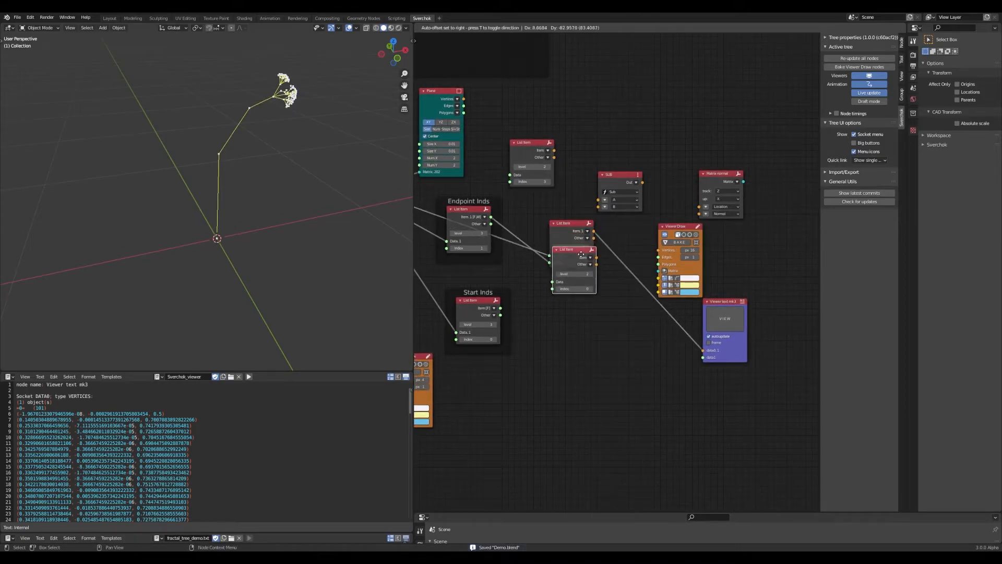
left_click(583, 295)
Connect Matrix Apply's Vertices to the duplicate List Item's Data and Start Inds' Item to its Index, and save the file.
middle_click_drag(588, 296, 652, 298)
middle_click_drag(455, 207, 505, 207)
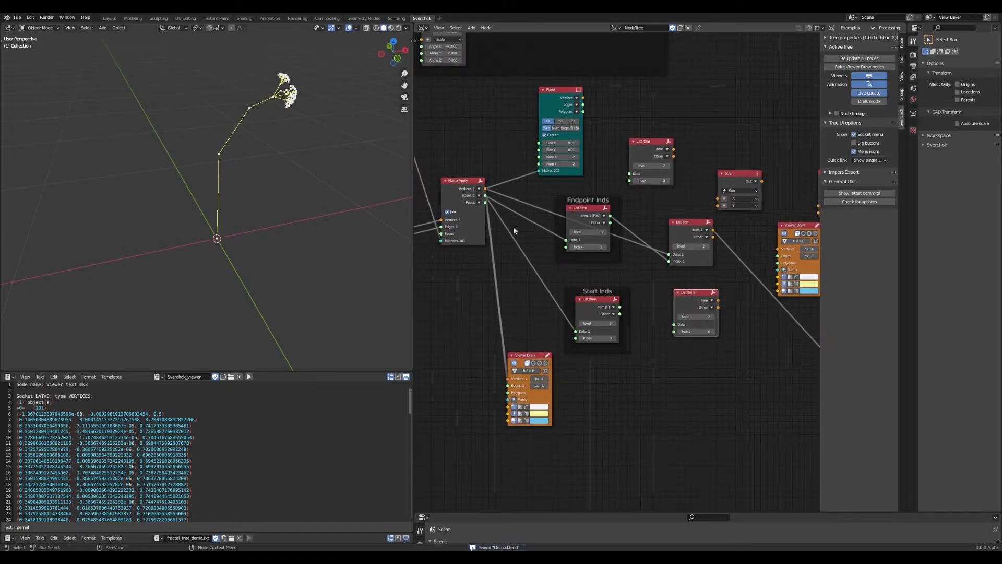
left_click_drag(485, 189, 674, 324)
left_click(620, 308)
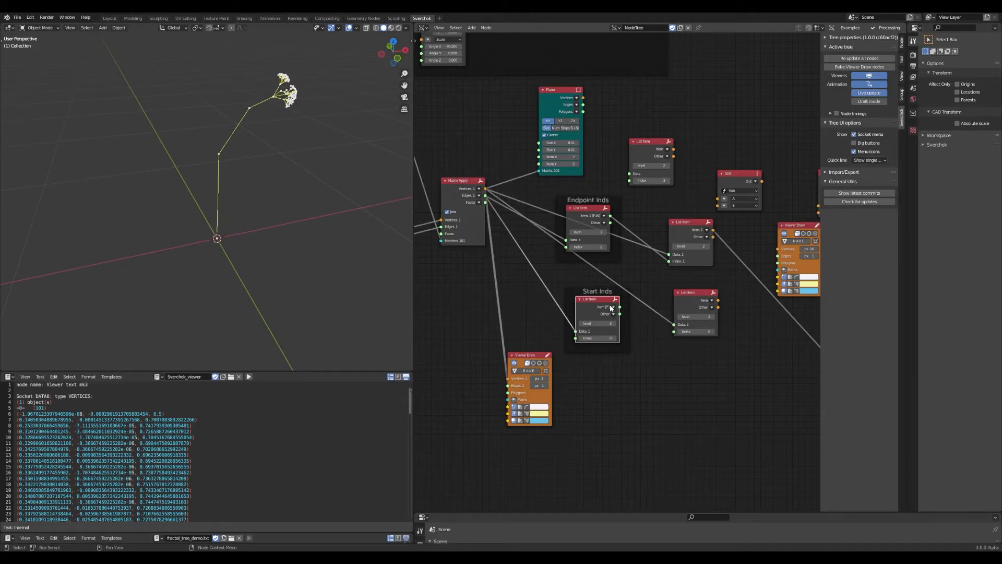
left_click_drag(620, 309, 674, 331)
middle_click_drag(746, 247, 633, 241)
key("ctrl+s")
Cut the vertex List Item's link to the text viewer and spread out the Viewer Draw, Sub and spare List Item nodes.
right_click_drag(633, 237, 622, 274, "ctrl")
left_click_drag(679, 220, 787, 221)
left_click_drag(575, 218, 568, 220)
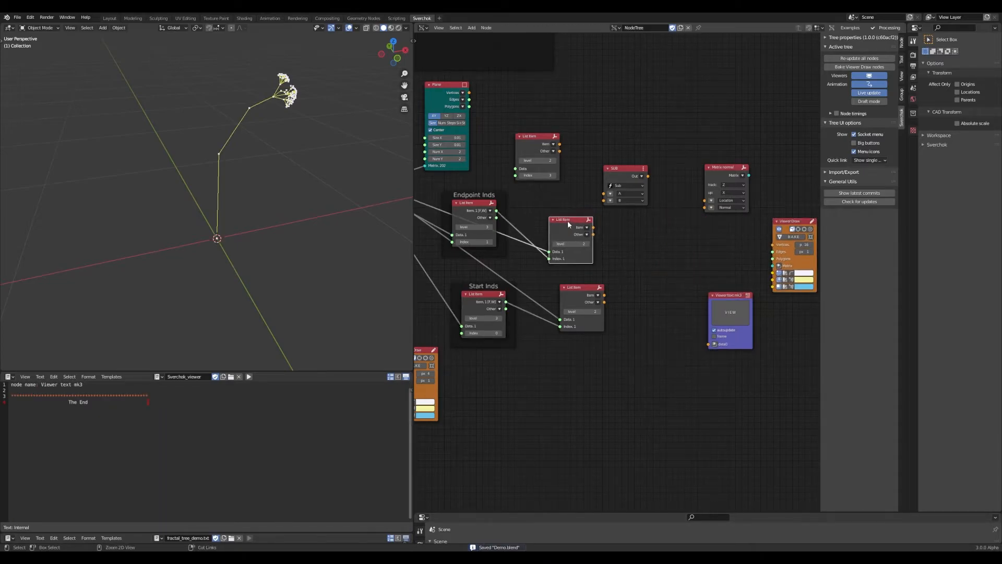
scroll(568, 222, "down", 4)
left_click_drag(732, 189, 640, 172)
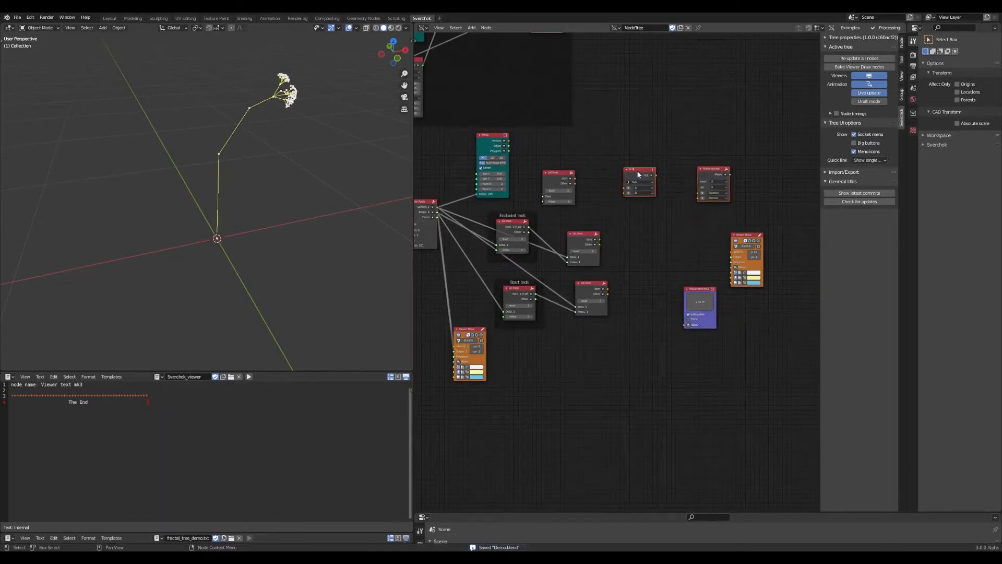
left_click_drag(559, 171, 620, 102)
Frame the List Item fed by Endpoint Inds, label the frame "Endpoint Verts", and save the file.
left_click_drag(583, 238, 590, 210)
key("ctrl+j")
scroll(619, 236, "up", 3)
left_click(901, 42)
left_click(872, 59)
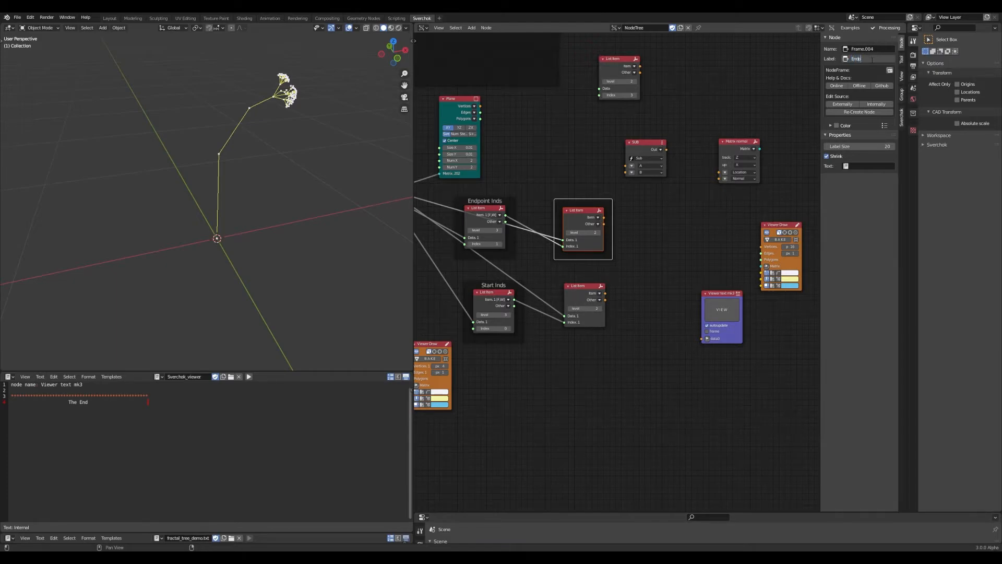
type("Endpoint Verts")
key("Return")
key("ctrl+s")
Frame the List Item fed by Start Inds, label the frame "Starting Verts", and save the file.
left_click(598, 285)
key("ctrl+j")
left_click(866, 59)
type("Endp")
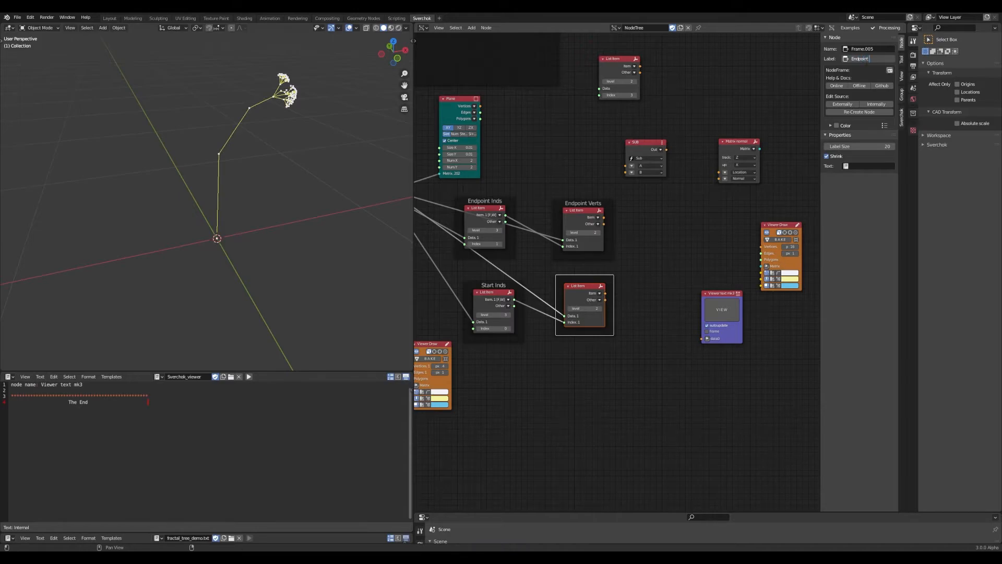
key("ctrl+BackSpace")
type("Starting Verts")
key("Return")
left_click(659, 274)
key("ctrl+s")
Place the Sub vector math node between the two vertex frames and the viewers, moving the text viewer aside.
scroll(655, 272, "up", 3)
middle_click_drag(653, 269, 625, 283)
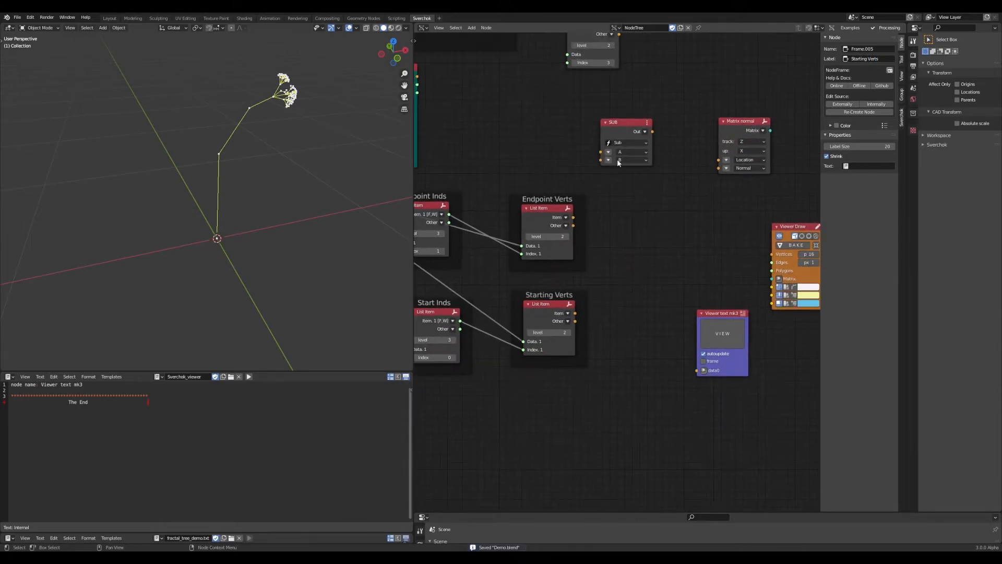
left_click_drag(628, 123, 644, 238)
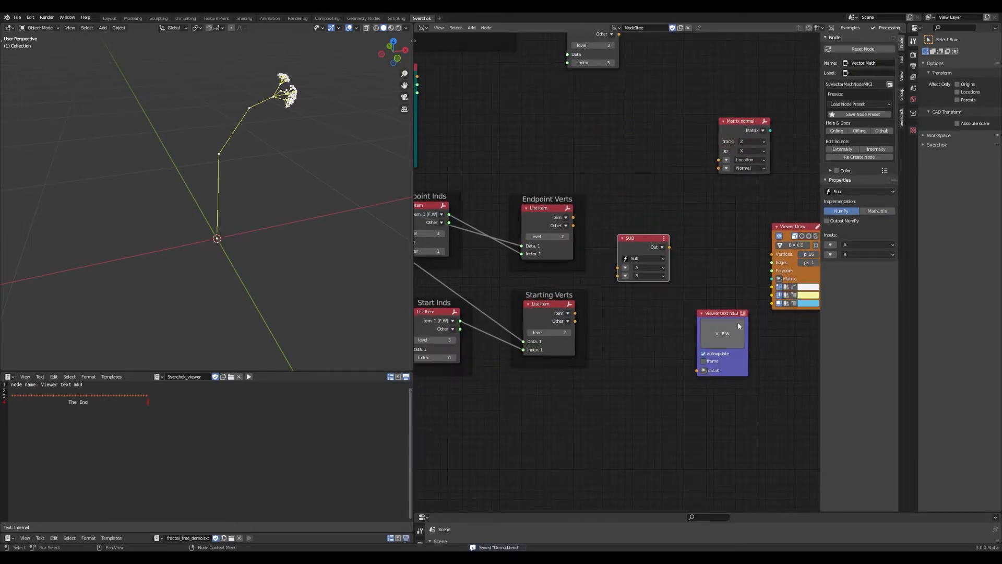
left_click_drag(738, 321, 774, 335)
left_click_drag(655, 239, 689, 243)
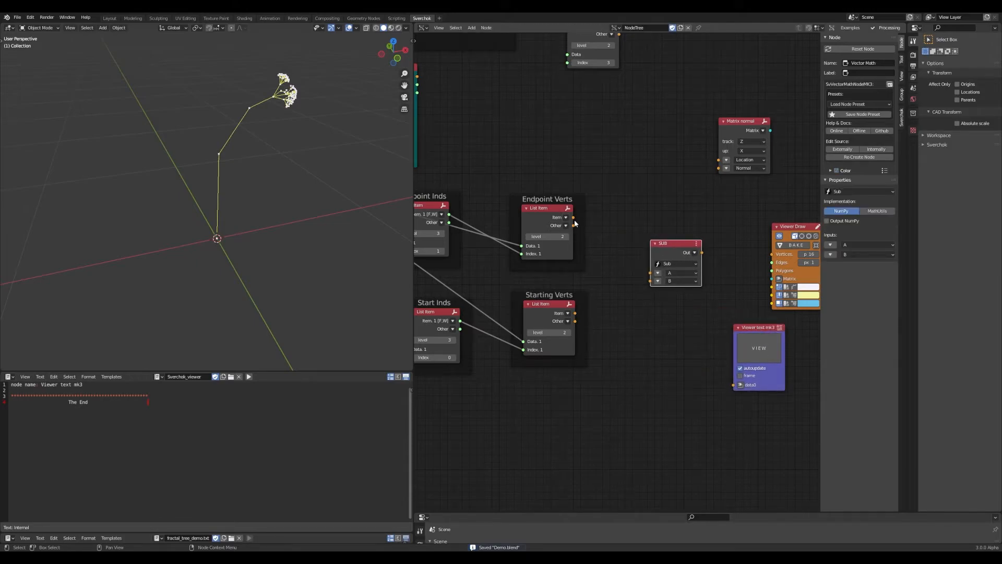
Send the Item outputs of Endpoint Verts and Starting Verts to the text viewer and compare the two vertex lists.
middle_click_drag(574, 219, 522, 207)
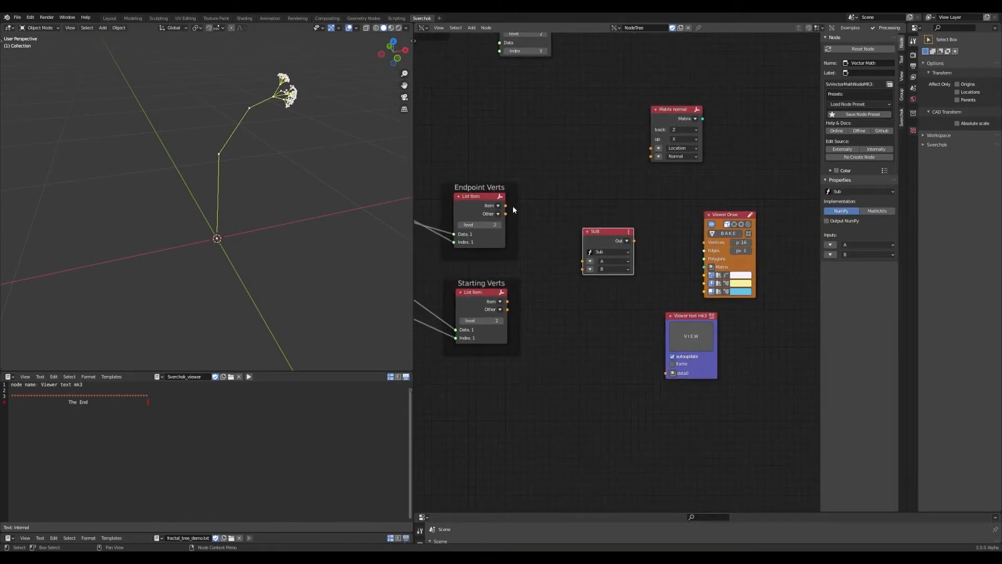
left_click_drag(505, 206, 666, 373)
left_click_drag(508, 301, 666, 381)
scroll(291, 438, "down", 20)
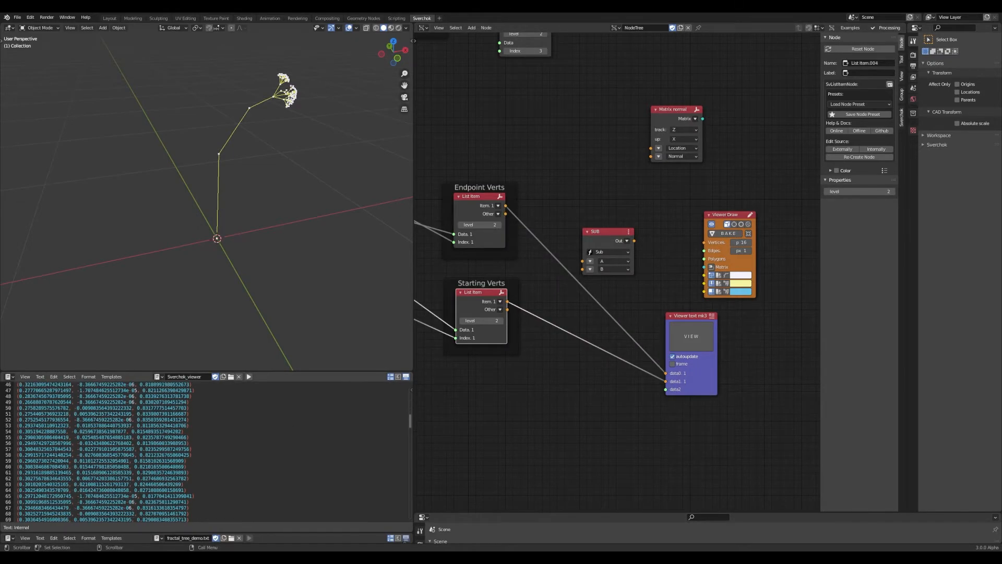
scroll(291, 438, "down", 3)
scroll(305, 322, "up", 5)
scroll(274, 353, "down", 6)
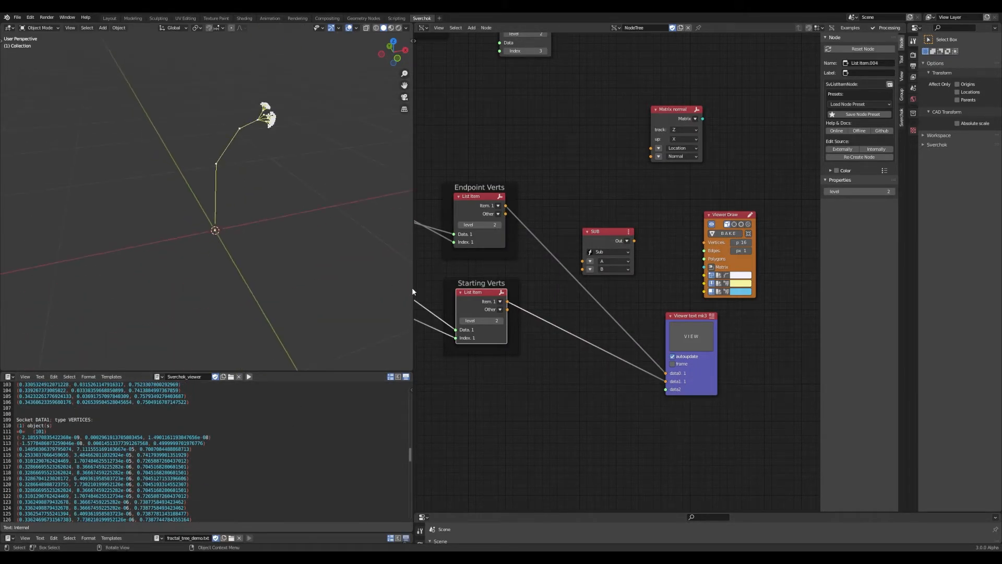
scroll(638, 360, "up", 3)
scroll(638, 362, "down", 4)
Send the Endpoint Inds and Start Inds Item outputs to the text viewer for checking, cut both links, and save the file.
left_click_drag(512, 220, 737, 354)
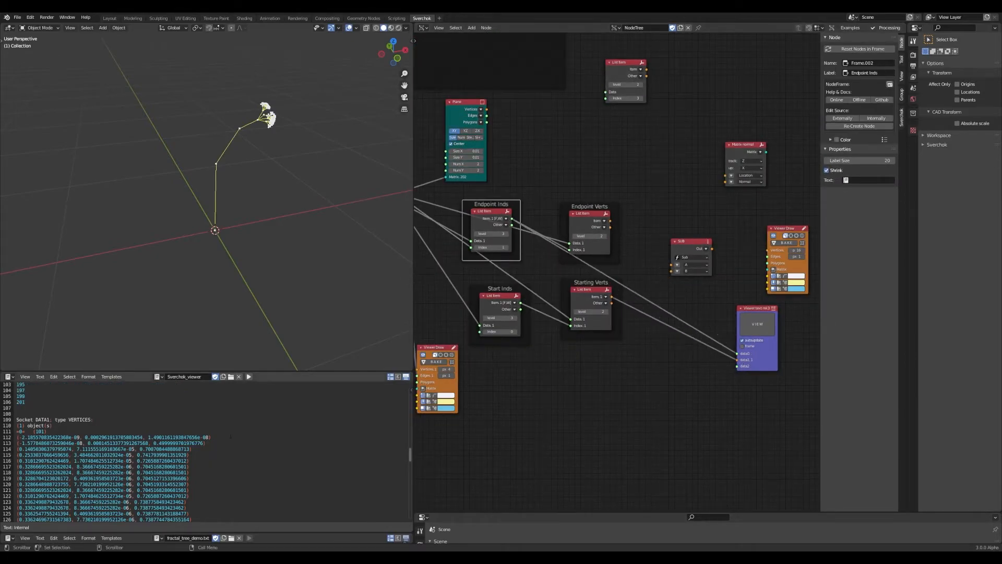
scroll(99, 429, "up", 20)
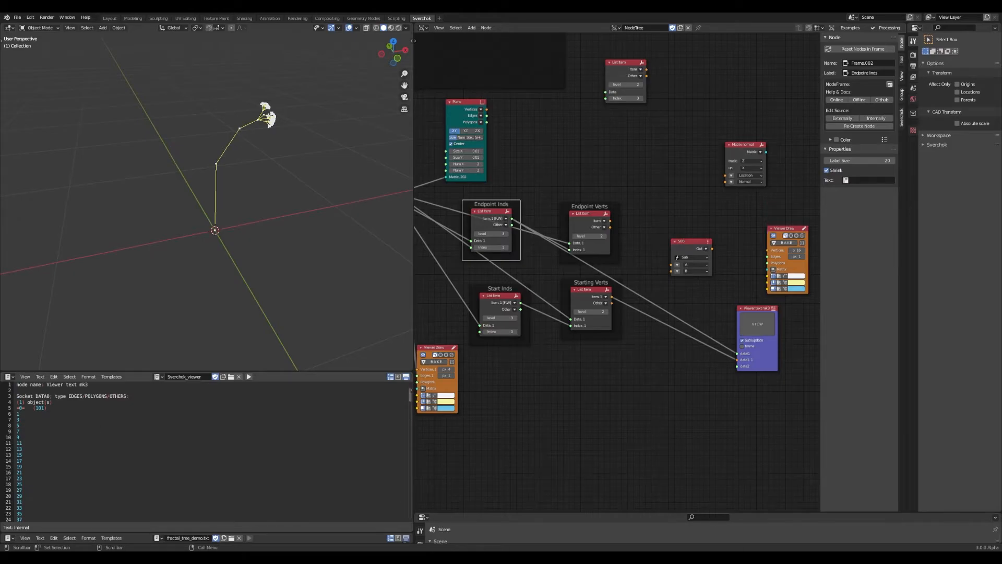
left_click_drag(18, 414, 20, 420)
left_click_drag(520, 304, 737, 360)
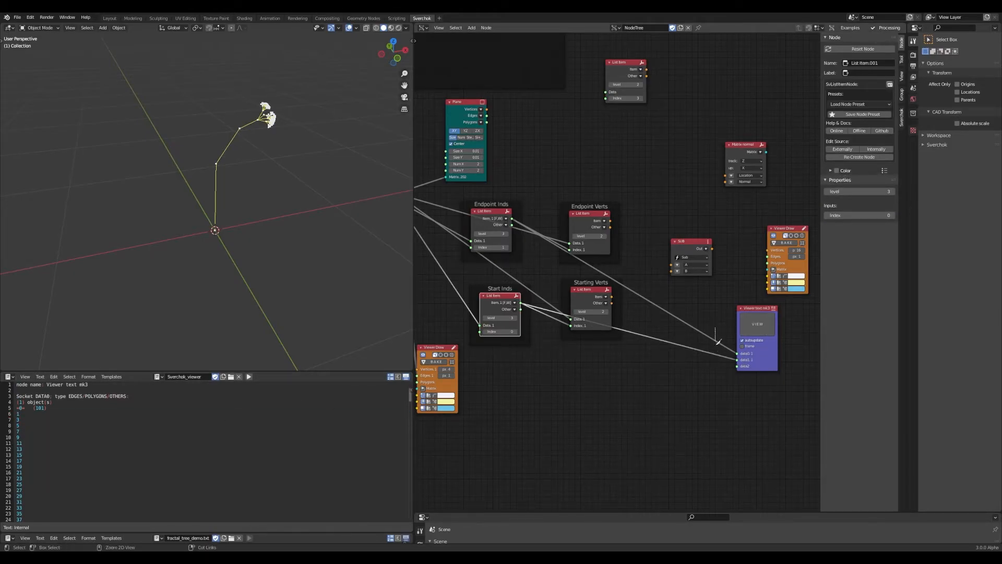
right_click_drag(717, 333, 704, 365, "ctrl")
middle_click_drag(704, 271, 655, 272)
key("ctrl+s")
Connect Endpoint Verts' Item to Sub's A and Starting Verts' Item to its B, and save the file.
left_click_drag(644, 241, 640, 241)
left_click_drag(738, 229, 777, 214)
scroll(666, 250, "up", 1)
scroll(616, 271, "up", 1)
left_click_drag(546, 209, 564, 218)
left_click_drag(598, 267, 616, 263)
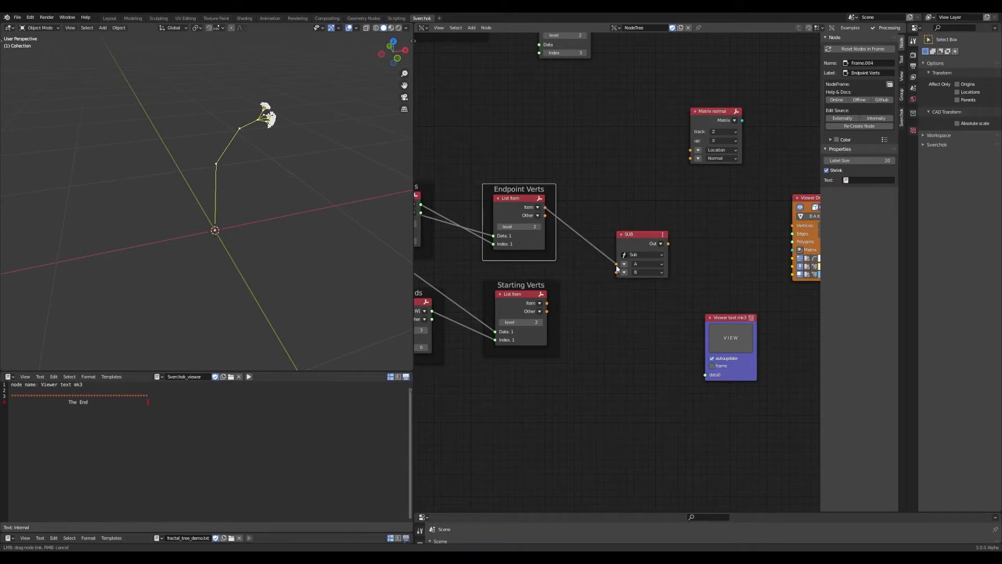
left_click_drag(546, 303, 617, 272)
middle_click_drag(725, 258, 641, 258)
key("ctrl+s")
Place Matrix normal after Sub, connecting Sub's Out to its Normal and its Matrix output to the Viewer Draw's Matrix.
left_click_drag(636, 113, 652, 219)
left_click_drag(585, 243, 622, 264)
left_click_drag(674, 226, 709, 249)
mouse_move(365, 233)
middle_mouse_down()
mouse_move(287, 234)
mouse_move(283, 224)
mouse_move(327, 221)
mouse_move(219, 209)
middle_mouse_up()
scroll(209, 202, "up", 3)
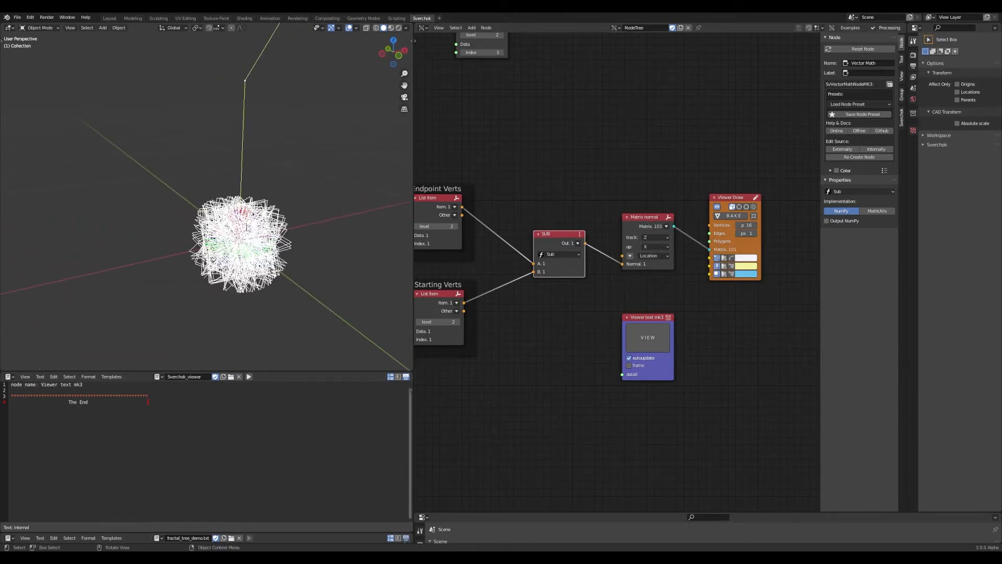
Save the file and examine where the drawn matrices sit relative to the vertices of the tree.
middle_click_drag(530, 203, 624, 212)
scroll(624, 212, "down", 3)
middle_click_drag(253, 180, 220, 183)
scroll(220, 183, "down", 3)
key("ctrl+s")
scroll(224, 163, "up", 2)
mouse_move(205, 128)
left_mouse_down()
mouse_move(239, 150)
mouse_move(210, 118)
left_mouse_up()
mouse_move(283, 42)
left_mouse_down()
mouse_move(294, 67)
mouse_move(284, 36)
left_mouse_up()
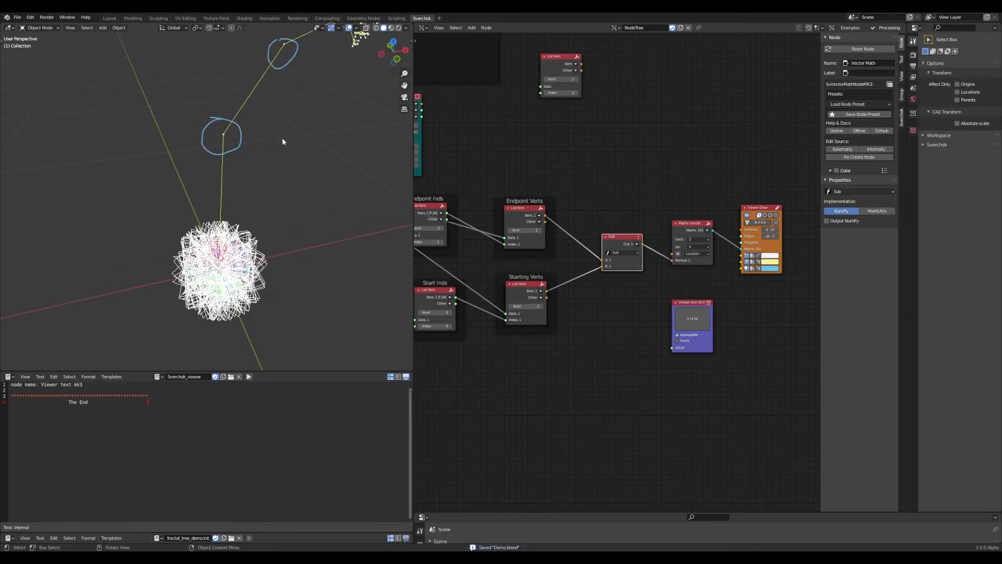
scroll(284, 136, "down", 2)
mouse_move(270, 94)
left_mouse_down()
mouse_move(278, 100)
mouse_move(268, 109)
left_mouse_up()
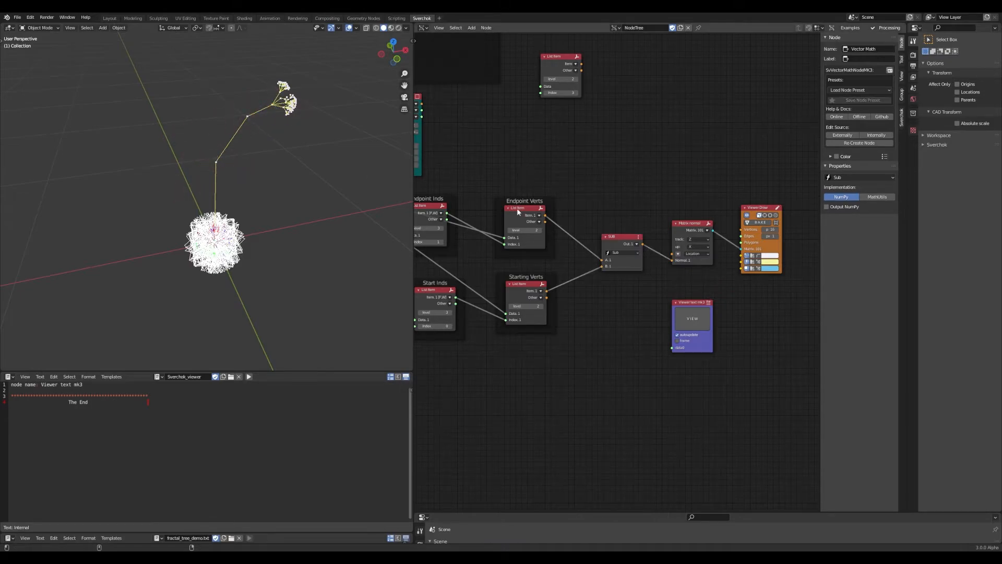
Connect Endpoint Verts' Item to Matrix normal's Location, save the file, and inspect the relocated matrices.
left_click_drag(546, 216, 672, 253)
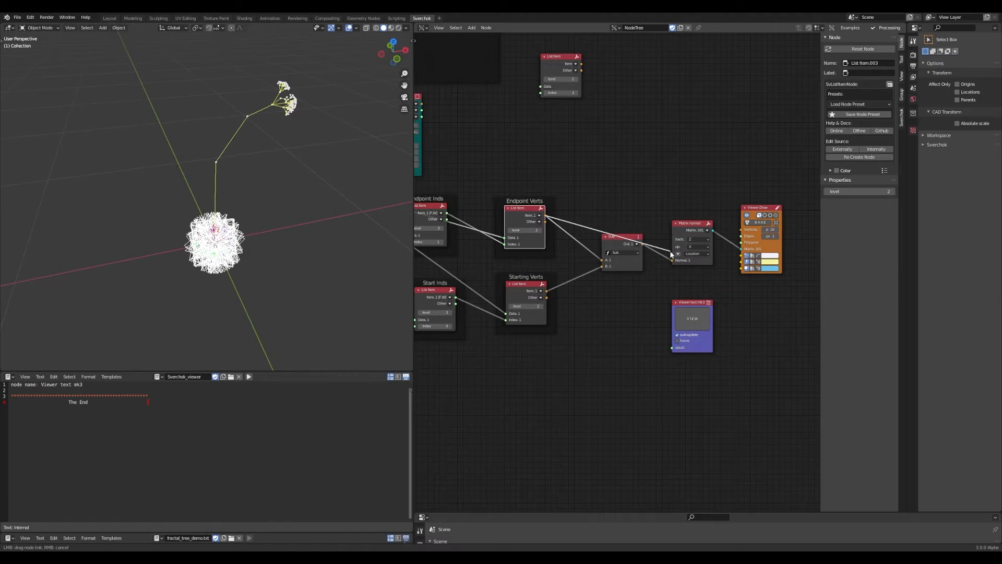
key("ctrl+s")
middle_click_drag(321, 189, 242, 225)
Set the Viewer Draw's drawing matrix scale to 0.01 and save the file.
middle_click_drag(742, 184, 704, 190)
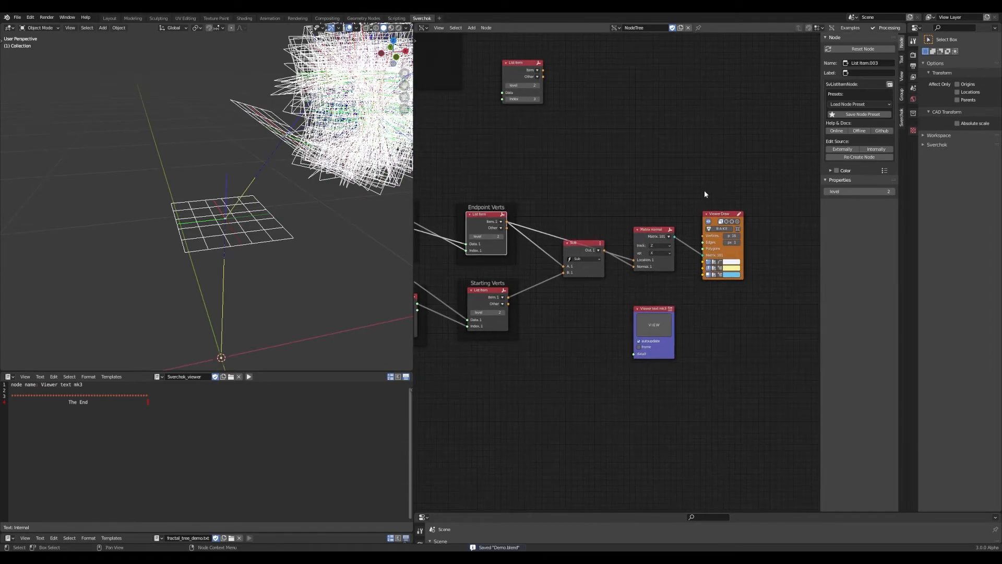
left_click(732, 215)
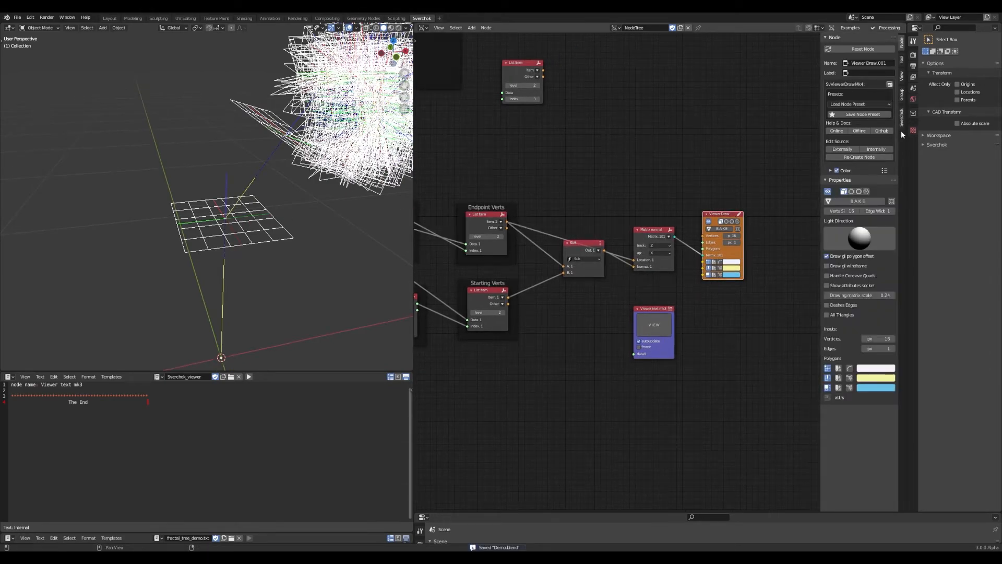
left_click_drag(882, 295, 842, 295)
middle_click_drag(371, 180, 295, 199)
scroll(283, 196, "up", 6)
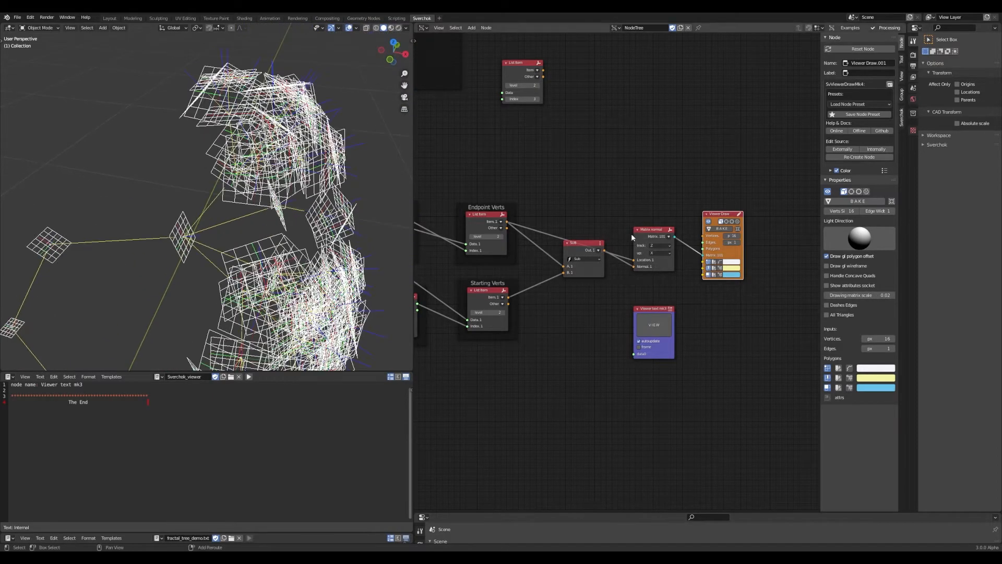
left_click_drag(882, 295, 873, 295)
middle_click_drag(356, 157, 283, 159)
key("ctrl+s")
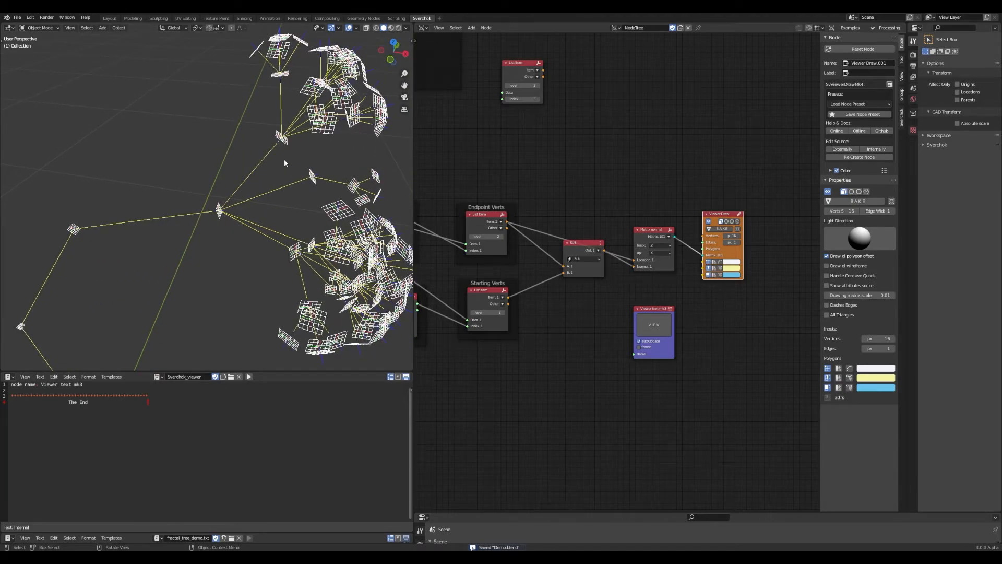
Move the text viewer node farther below the Matrix normal and Viewer Draw nodes, and save the file.
scroll(585, 260, "down", 3)
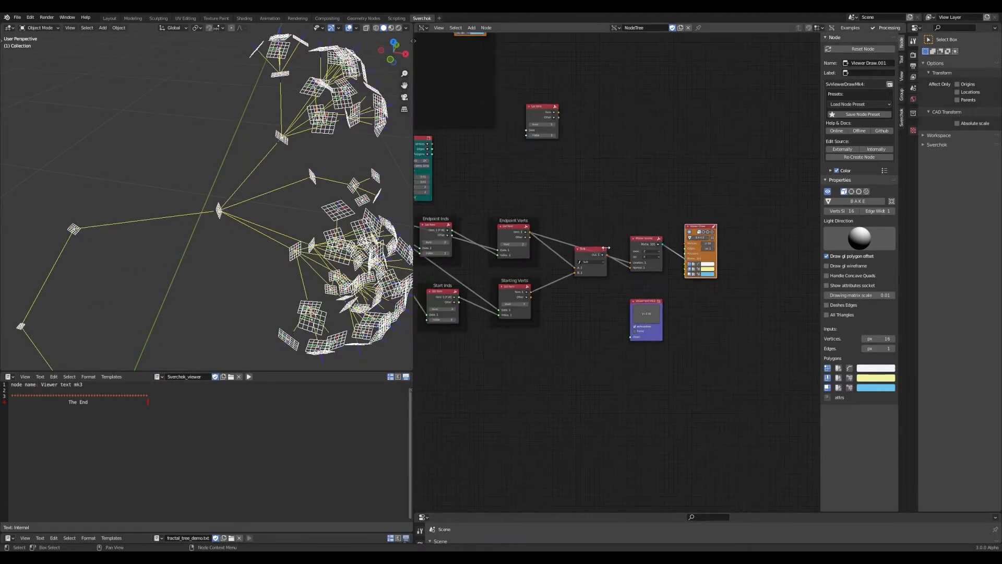
left_click_drag(646, 292, 672, 317)
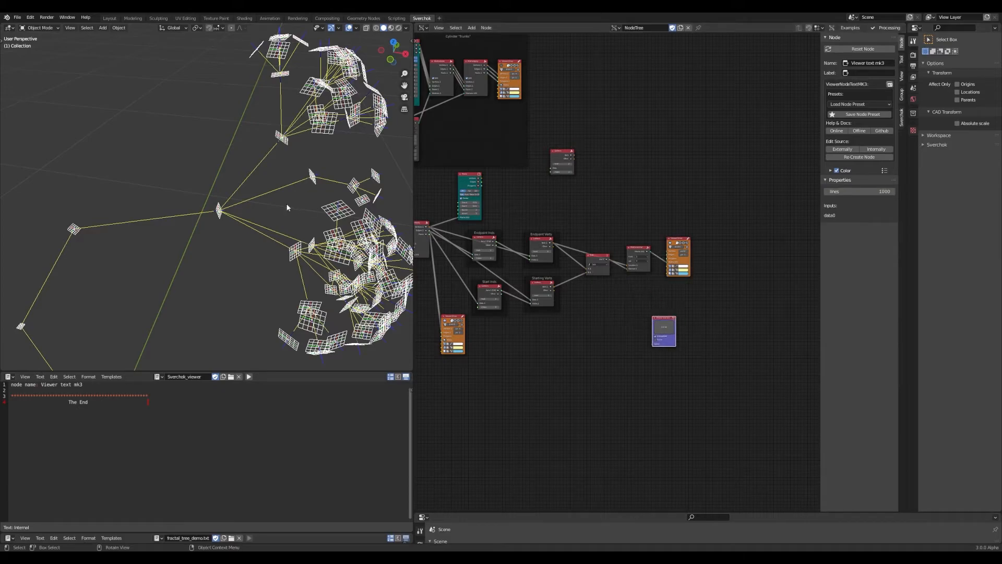
middle_click_drag(296, 205, 278, 202)
key("ctrl+s")
Examine how the matrices are oriented along the branches, from the trunk to the canopy, and save the file.
scroll(290, 204, "down", 3)
scroll(308, 208, "up", 3)
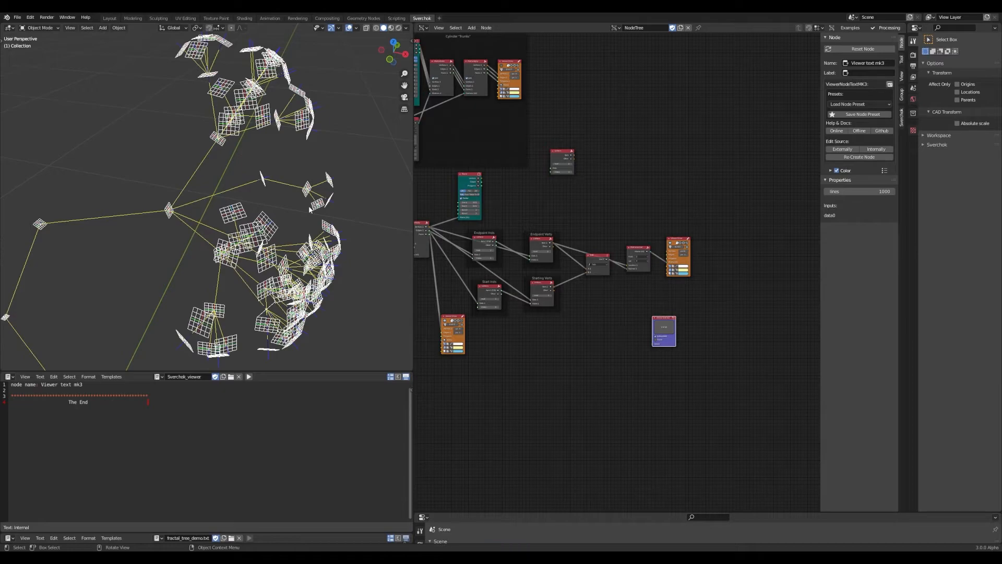
scroll(310, 209, "down", 5)
scroll(615, 194, "down", 3)
scroll(559, 208, "up", 4)
middle_click_drag(558, 209, 579, 212)
middle_click_drag(364, 237, 354, 235)
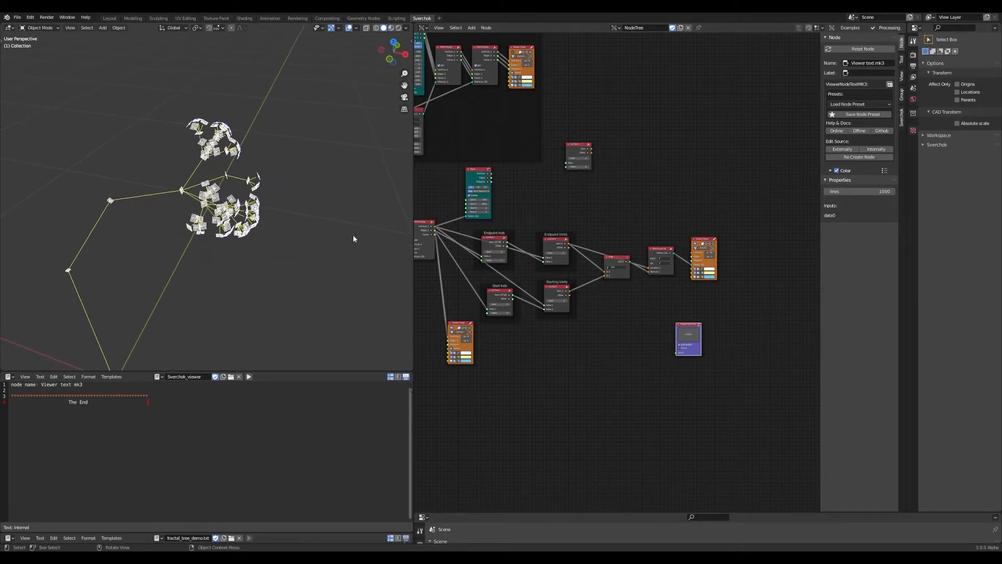
scroll(258, 225, "up", 5)
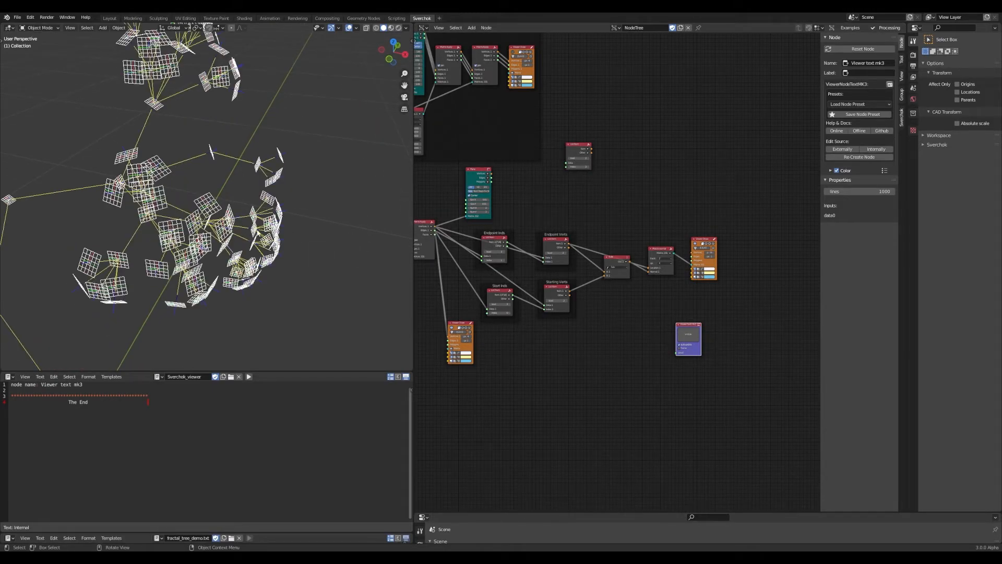
scroll(261, 230, "down", 7)
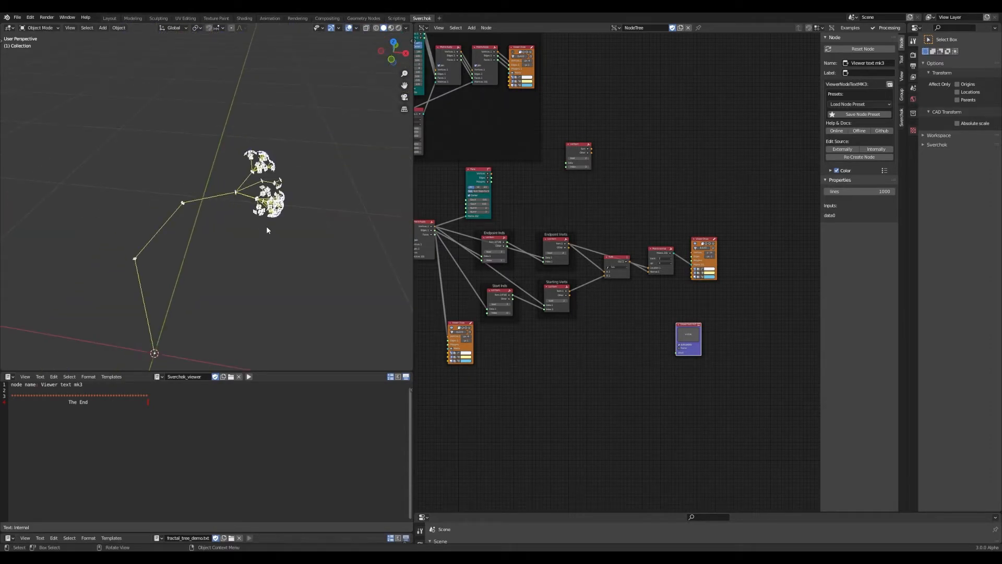
scroll(290, 186, "up", 6)
scroll(281, 191, "down", 4)
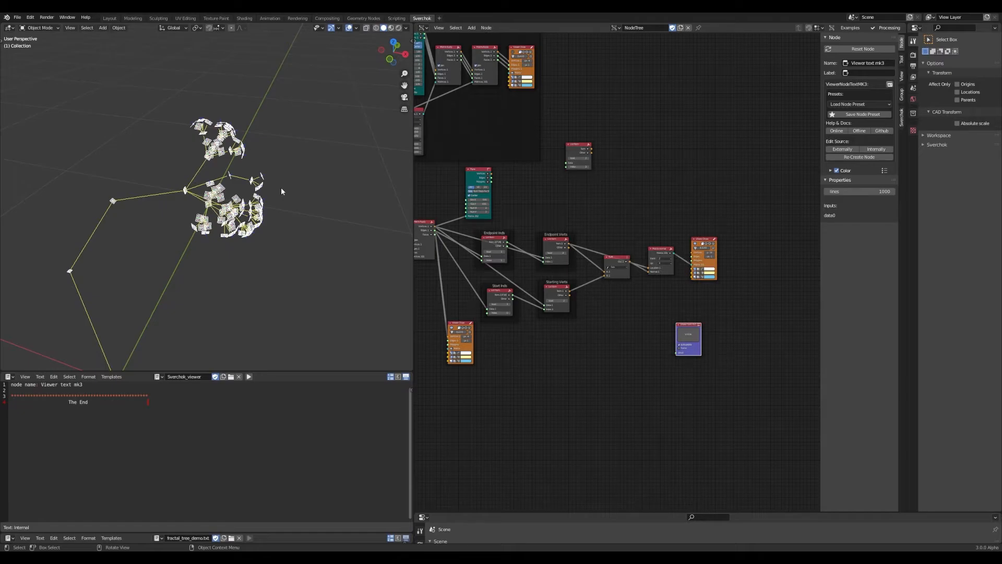
key("ctrl+s")
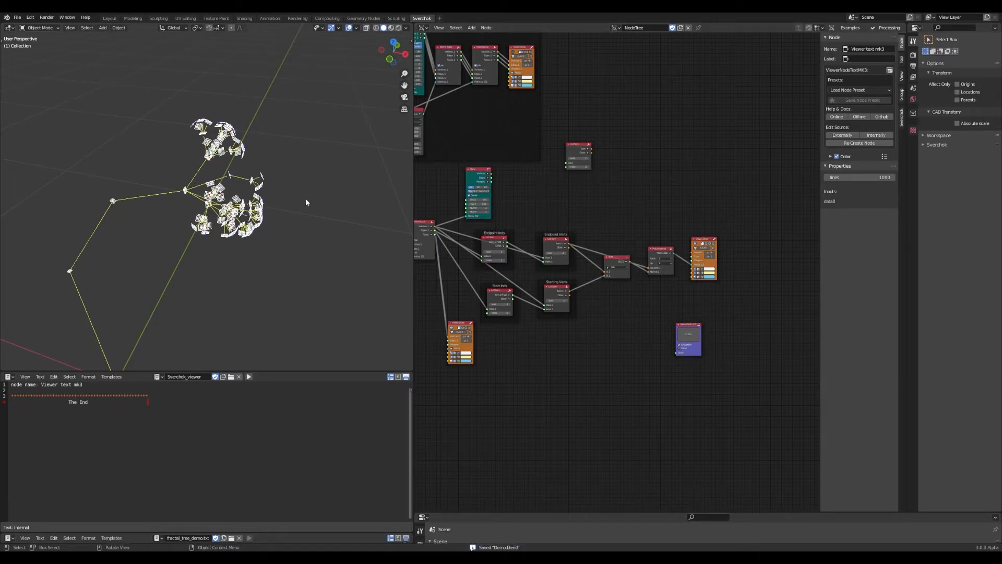
Add a Cylinder generator node below the Matrix normal node.
scroll(359, 201, "up", 5)
key("shift+a")
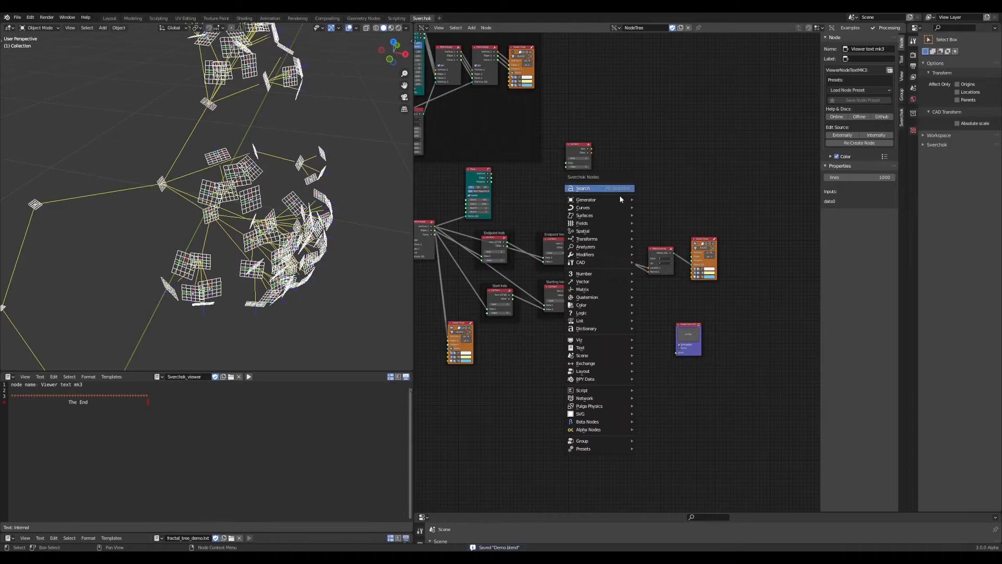
mouse_move(608, 200)
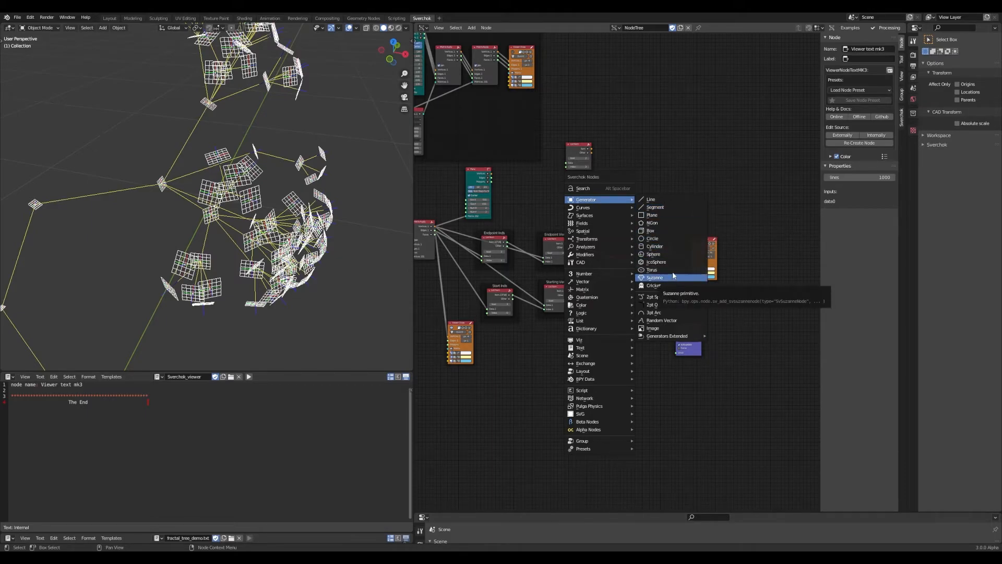
left_click(682, 246)
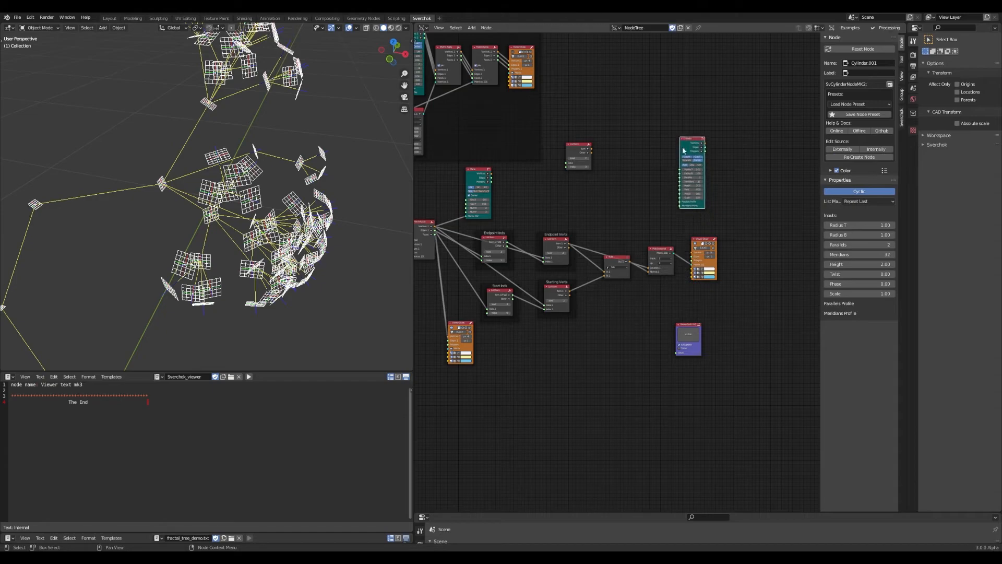
left_click(651, 301)
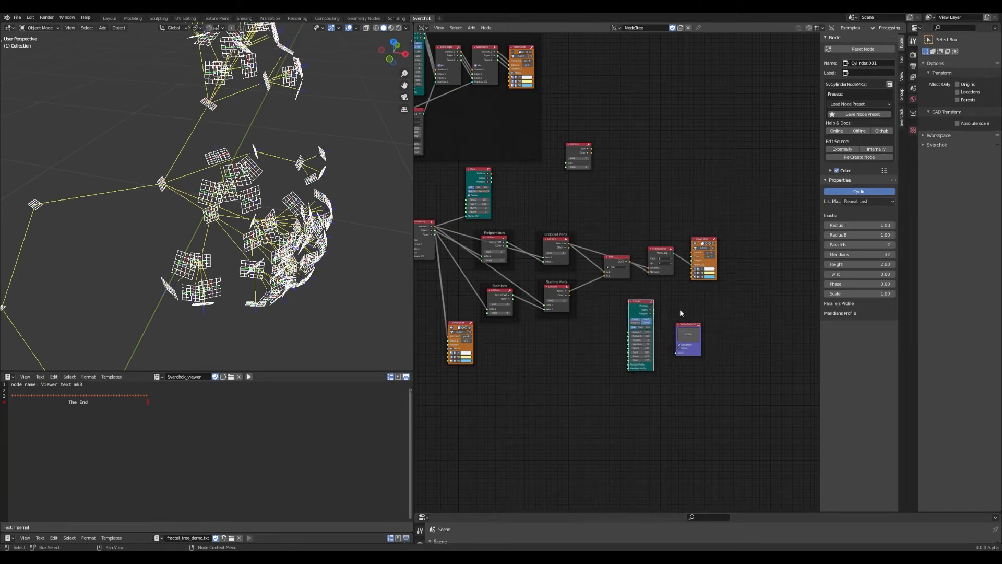
Space out the Viewer Draw, Cylinder and text viewer nodes so they sit clear of each other, and save the file.
scroll(651, 301, "up", 2)
left_click_drag(755, 228, 770, 198)
left_click_drag(718, 352, 764, 345)
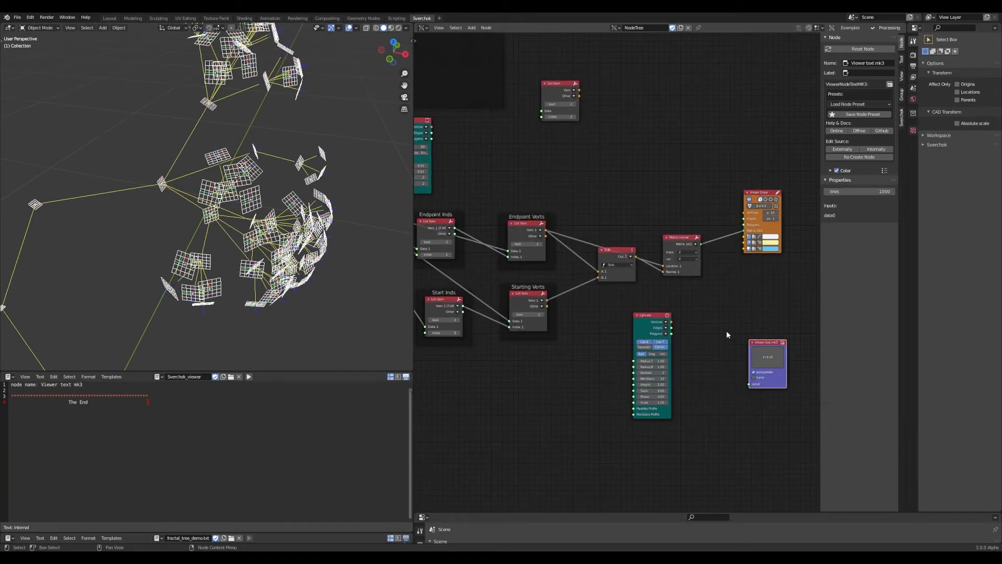
left_click_drag(663, 319, 695, 319)
middle_click_drag(736, 314, 646, 306)
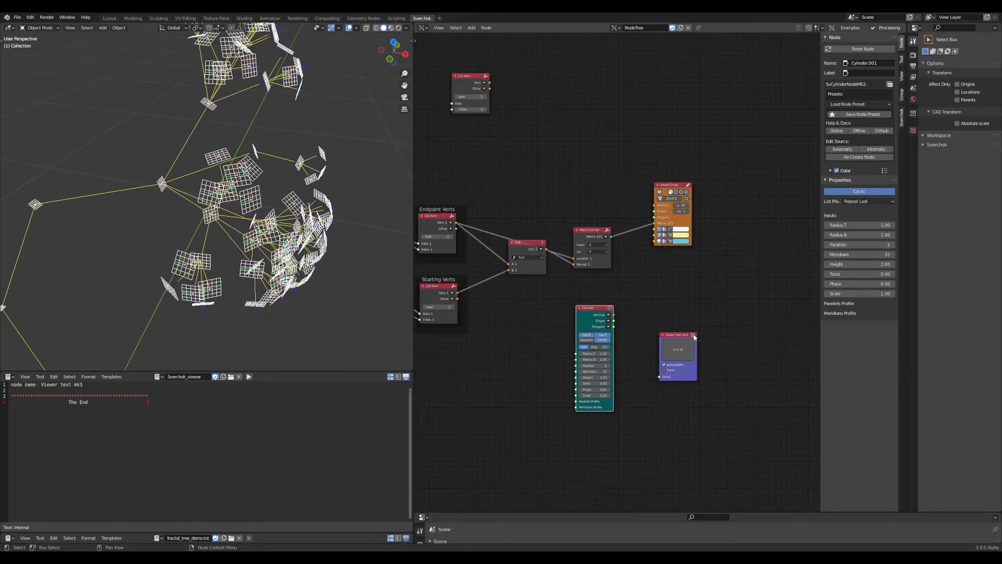
left_click_drag(689, 333, 731, 332)
key("ctrl+s")
Replace the Cylinder node with a Suzanne generator node below Matrix normal, and save the file.
scroll(716, 297, "up", 1)
left_click_drag(643, 301, 579, 349)
key("x")
key("shift+a")
mouse_move(625, 291)
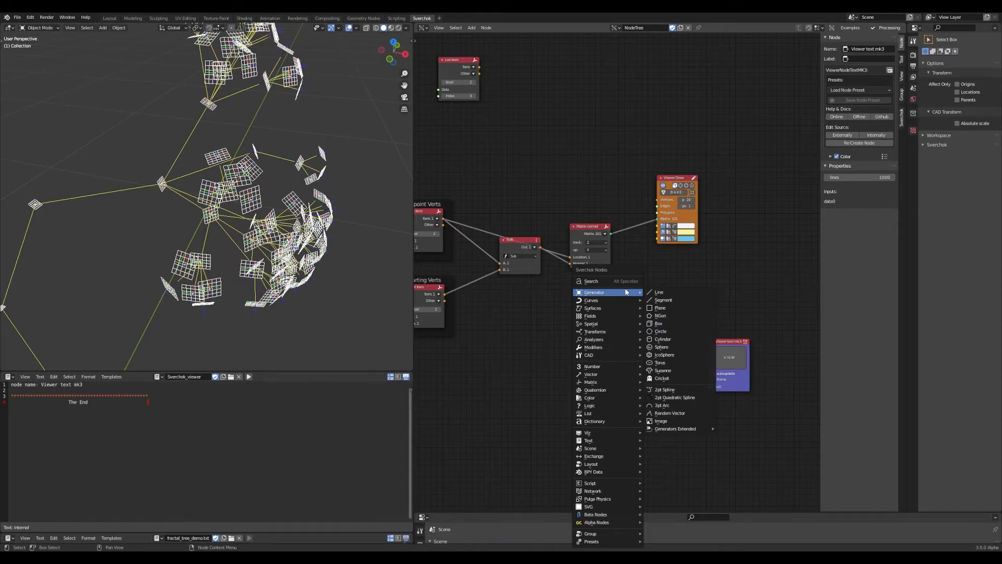
left_click(690, 372)
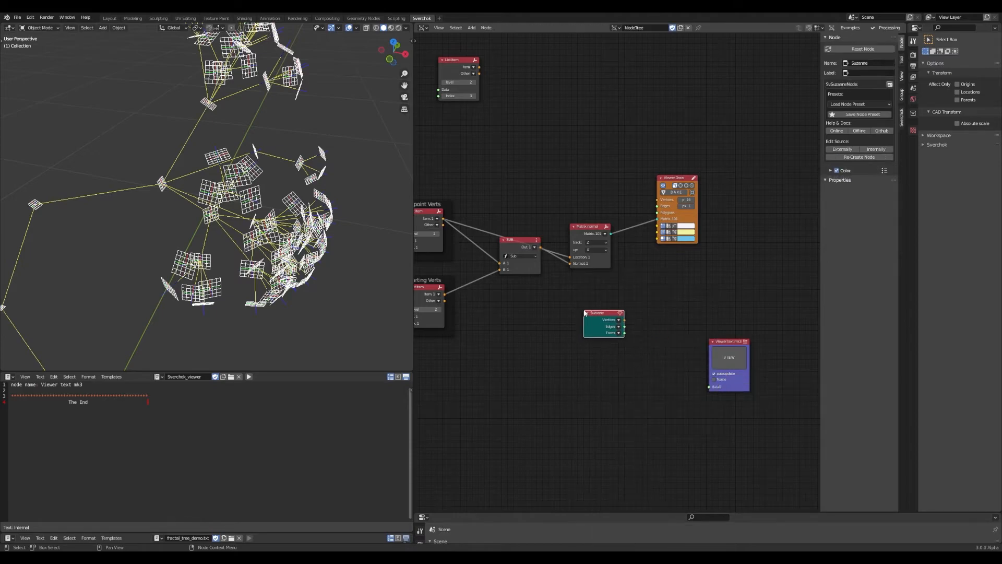
left_click(588, 313)
scroll(623, 287, "up", 2)
key("ctrl+s")
Add a Matrix Apply node and connect Suzanne's Vertices, Edges and Faces to its matching inputs.
key("shift+a")
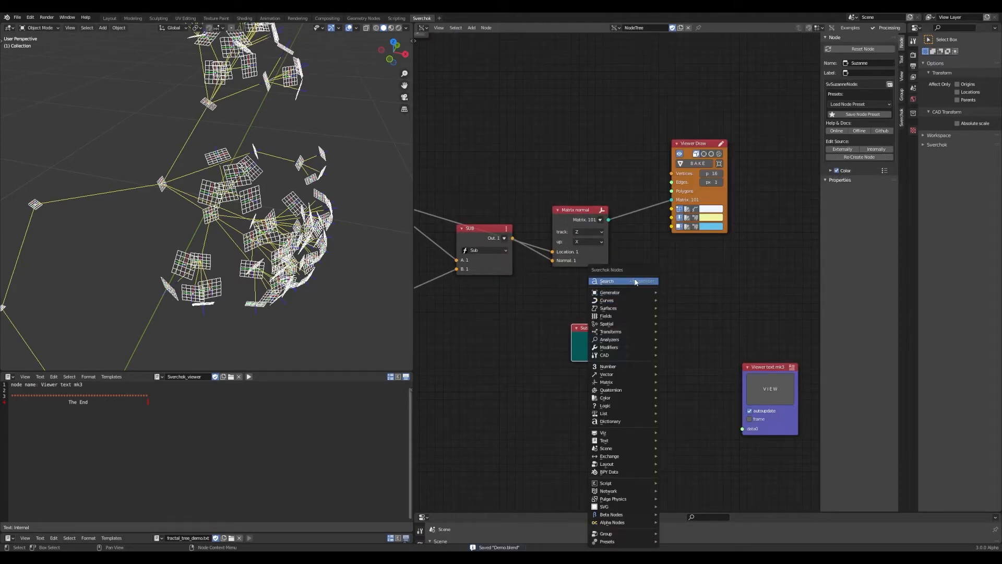
left_click(636, 281)
type("matrix ap")
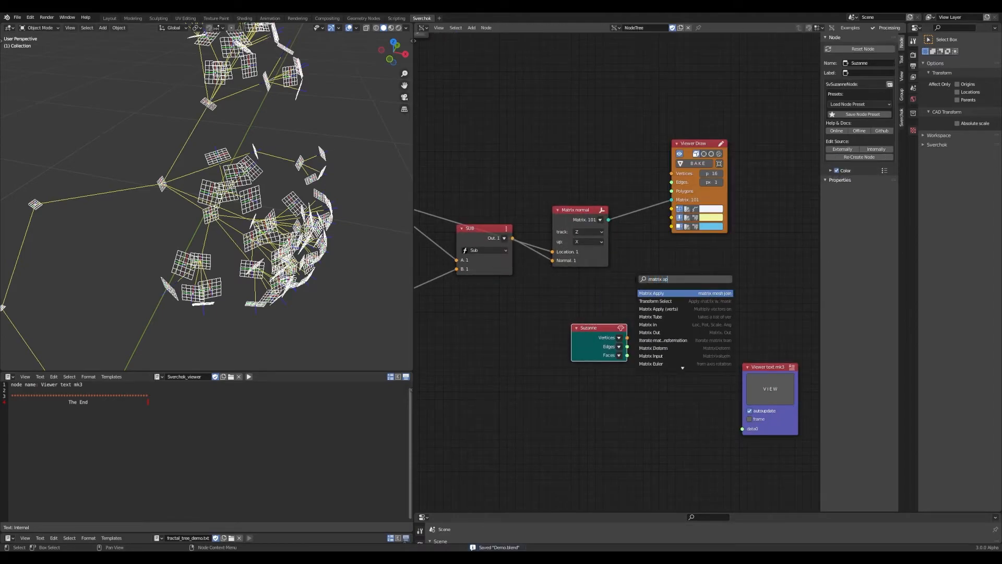
key("Return")
left_click(650, 286)
left_click_drag(610, 334, 560, 300)
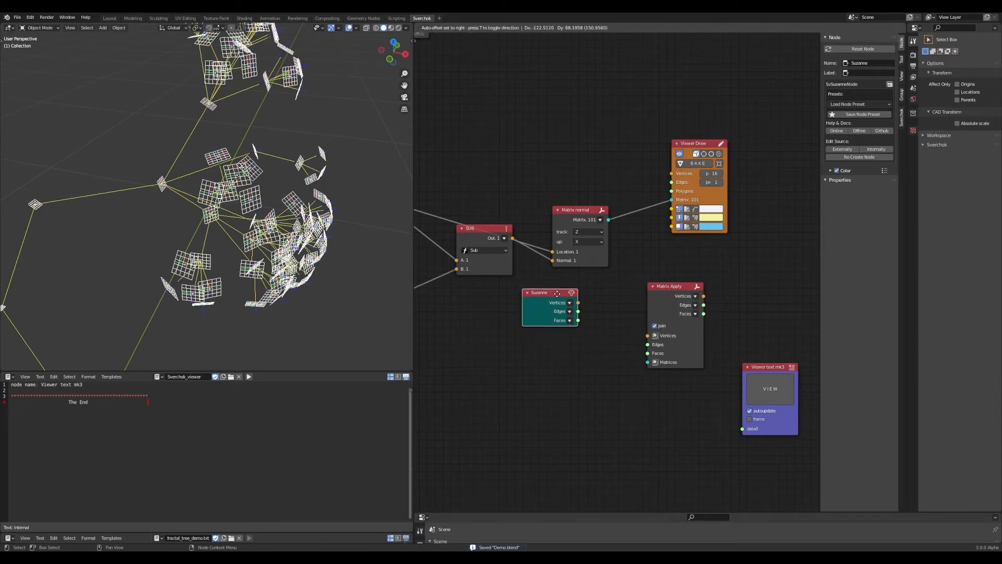
left_click(679, 299, "shift")
key("f")
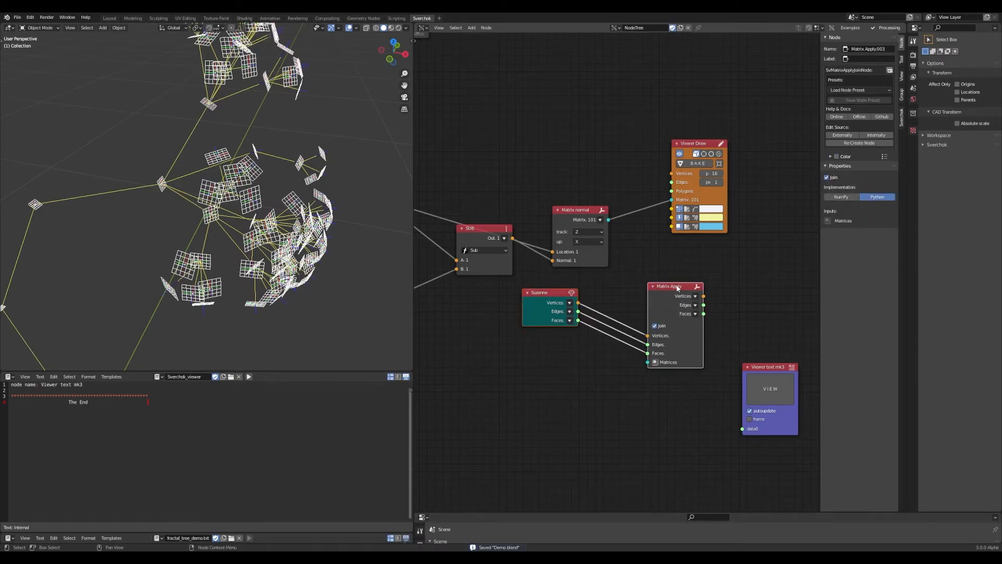
Connect Matrix normal's output to Matrix Apply's Matrices input and unplug the Viewer Draw's Matrix input, making room between the nodes.
key("g")
left_click(695, 295)
left_click_drag(712, 142, 732, 136)
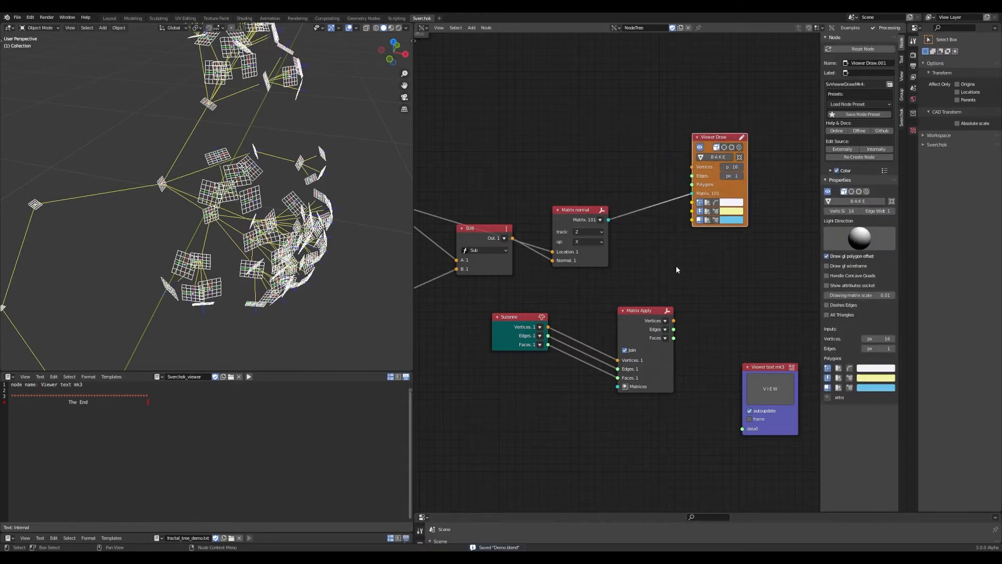
left_click_drag(657, 314, 685, 287)
left_click_drag(609, 220, 646, 359)
left_click_drag(692, 193, 693, 265)
Switch the Viewer Draw to faceted shading, connect Matrix Apply's Vertices, Edges and Faces to it, and save the file.
left_click(723, 147)
mouse_move(718, 136)
left_mouse_down()
mouse_move(747, 160)
mouse_move(776, 217)
left_mouse_up()
left_click(678, 290)
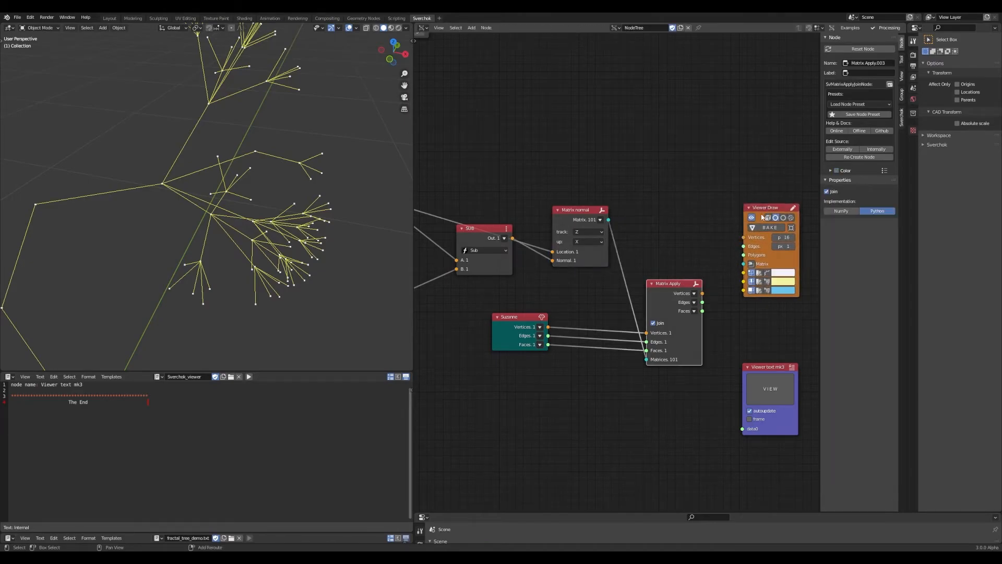
left_click(760, 206, "shift")
key("f")
scroll(281, 208, "down", 12)
scroll(281, 208, "up", 1)
middle_click_drag(281, 208, 280, 180)
scroll(281, 180, "up", 3)
key("ctrl+s")
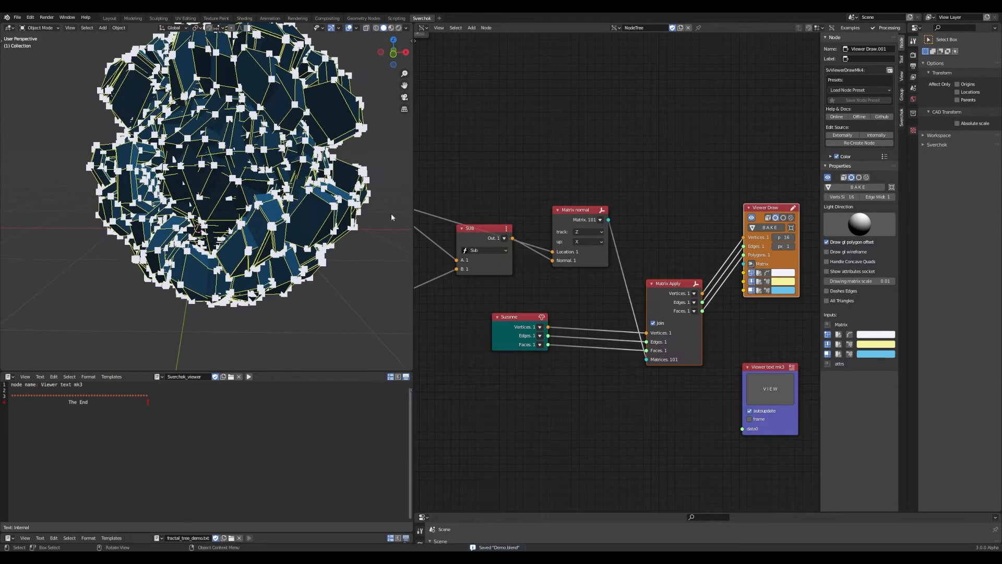
scroll(607, 357, "up", 1)
left_click_drag(513, 320, 494, 319)
key("shift+a")
left_click(562, 280)
type("matrix fo")
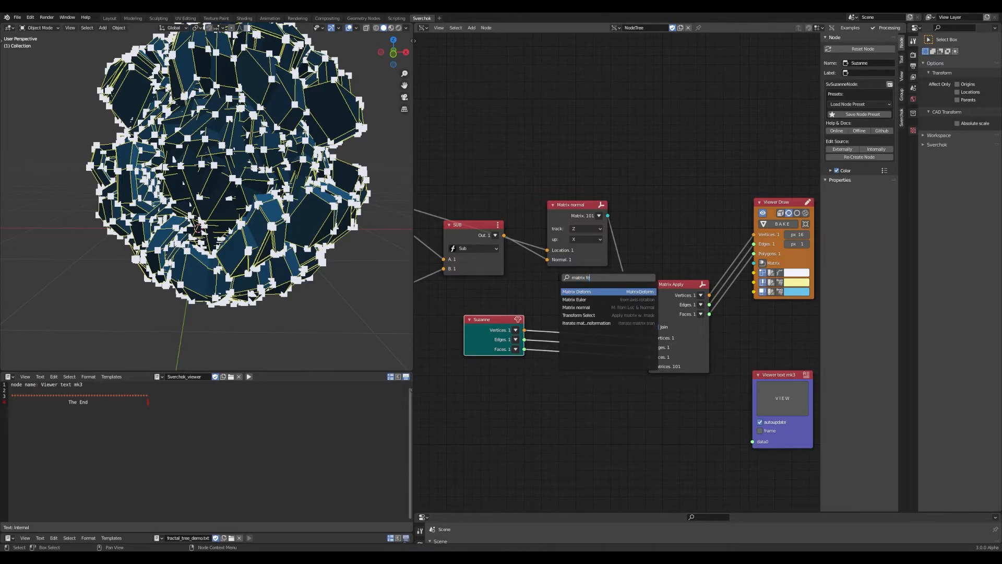
left_click(577, 330)
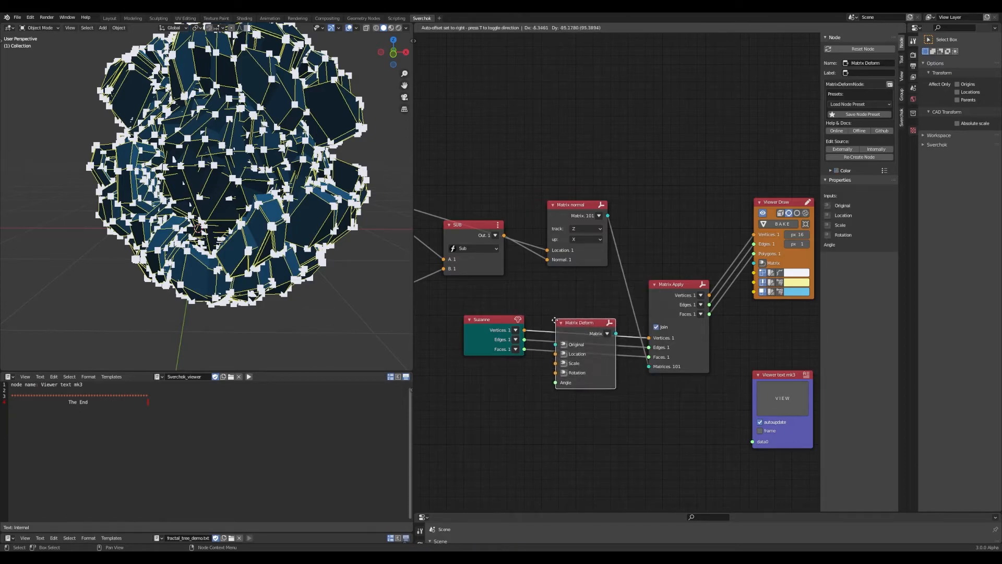
left_click(574, 375)
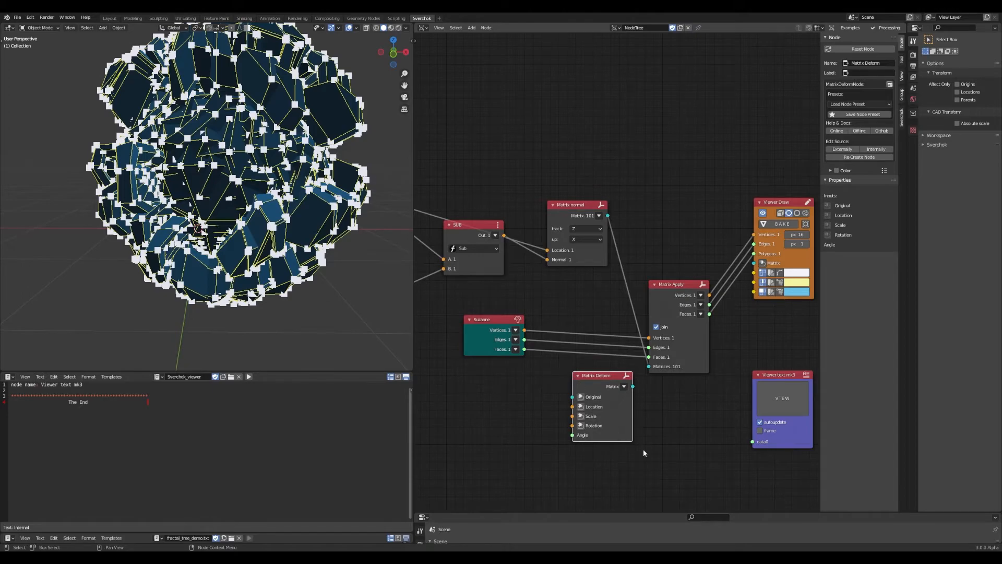
key("x")
Add a second Matrix Apply node below and between the Suzanne node and the existing Matrix Apply.
key("shift+a")
left_click(580, 284)
type("matr appl")
key("Return")
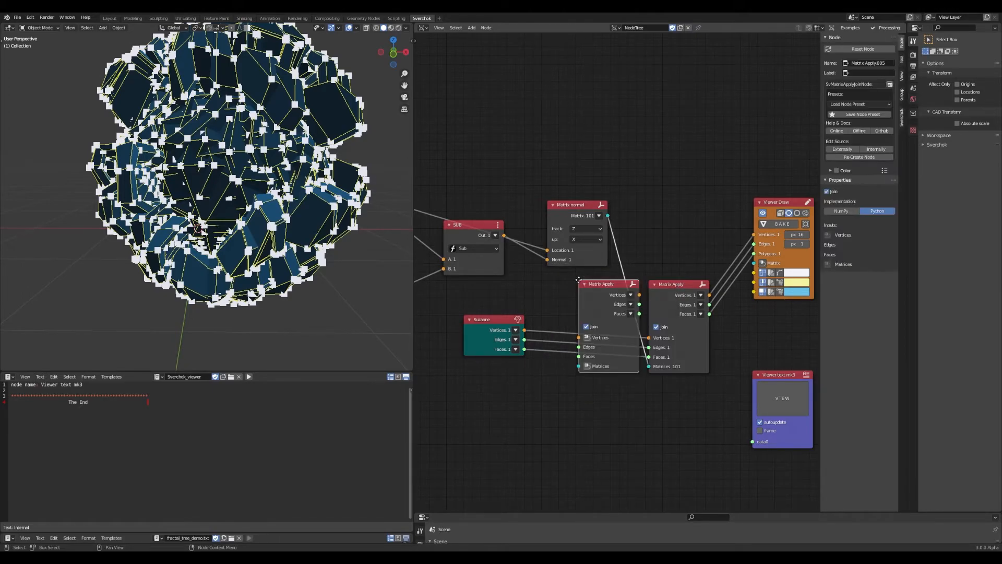
left_click(582, 405)
Cut Suzanne's links to the first Matrix Apply and connect its Vertices, Edges and Faces to the new Matrix Apply.
right_click_drag(559, 325, 550, 361, "ctrl")
left_click_drag(481, 320, 447, 333)
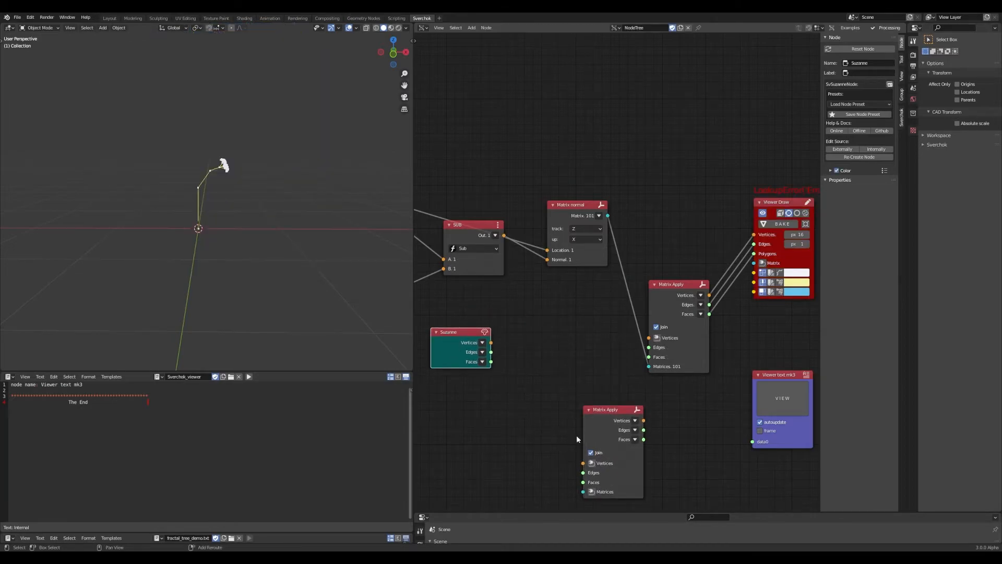
left_click(609, 412, "shift")
key("f")
Connect the new Matrix Apply's outputs to the original Matrix Apply, line up the nodes beside Suzanne, and save the file.
left_click_drag(609, 407, 567, 325)
left_click(673, 287, "shift")
key("f")
mouse_move(430, 253)
left_mouse_down()
mouse_move(478, 316)
mouse_move(468, 342)
left_mouse_up()
left_click(518, 316)
key("ctrl+s")
middle_click_drag(572, 356, 602, 346)
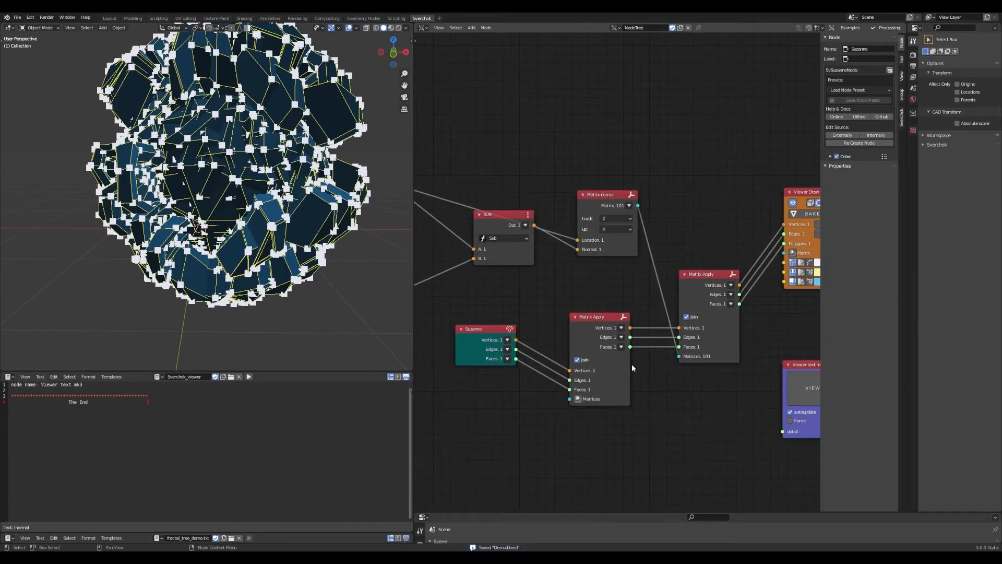
Add a Matrix In node connected to the new Matrix Apply's Matrices input, place it below Suzanne, and save the file.
mouse_move(683, 370)
middle_mouse_down()
mouse_move(638, 371)
mouse_move(660, 342)
middle_mouse_up()
left_click(532, 399)
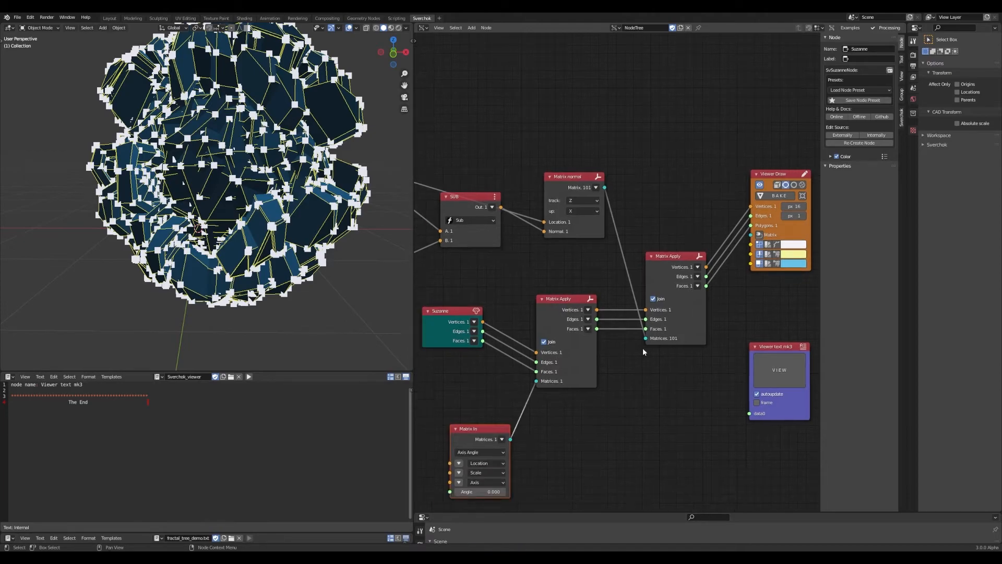
left_click_drag(492, 430, 492, 398)
middle_click_drag(543, 432, 645, 395)
key("ctrl+s")
Add an A Number node beside Matrix In and connect its output to Matrix In's Scale input.
left_click(579, 395)
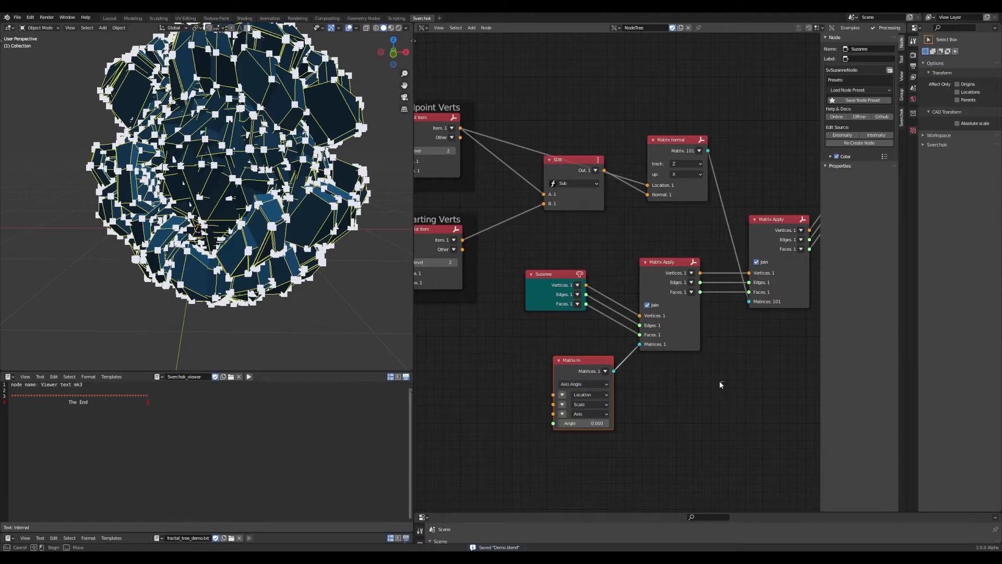
left_click(629, 410)
key("shift+a")
left_click(609, 282)
type("numb")
key("Return")
left_click(443, 380)
left_click_drag(507, 395, 553, 404)
Save the file and set the A Number float to 0.01.
scroll(240, 198, "up", 5)
middle_click_drag(240, 198, 234, 208)
scroll(234, 208, "up", 8)
scroll(238, 210, "down", 3)
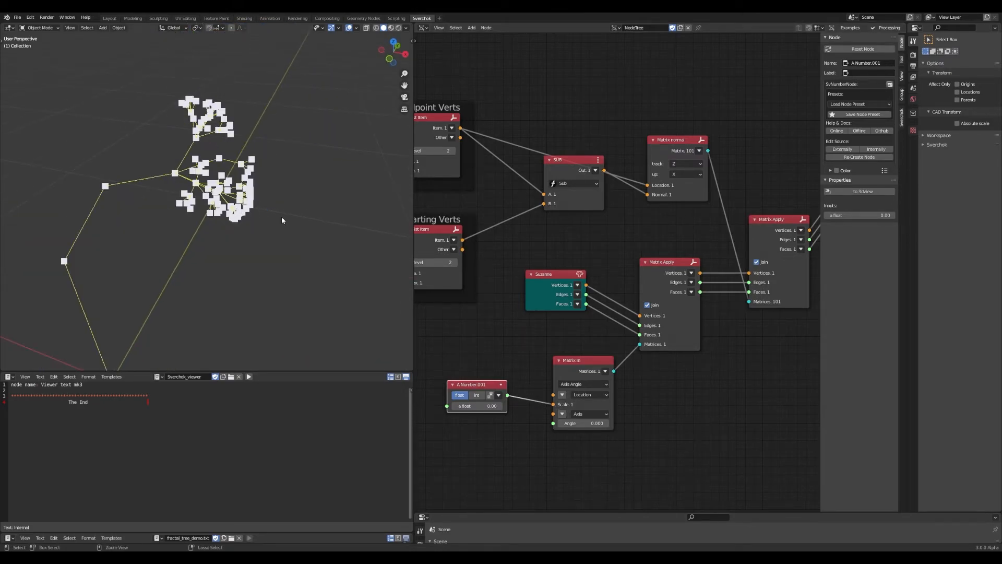
key("ctrl+s")
mouse_move(477, 406)
left_mouse_down()
mouse_move(496, 405)
mouse_move(483, 406)
left_mouse_up()
scroll(734, 302, "down", 4)
Set the Viewer Draw's vertex size to 4 px, switch it to flat shading, and save the file.
middle_click_drag(734, 303, 506, 412)
scroll(626, 334, "up", 4)
left_click_drag(663, 272, 634, 272)
scroll(253, 208, "up", 10)
scroll(252, 209, "down", 5)
key("ctrl+s")
mouse_move(339, 188)
middle_mouse_down("shift")
mouse_move(311, 249)
mouse_move(326, 277)
middle_mouse_up("shift")
left_click(646, 251)
Set the A Number float that scales the Suzanne meshes to 0.004.
mouse_move(593, 298)
middle_mouse_down()
mouse_move(627, 283)
mouse_move(709, 201)
mouse_move(772, 162)
middle_mouse_up()
scroll(709, 202, "down", 1)
left_click(453, 356)
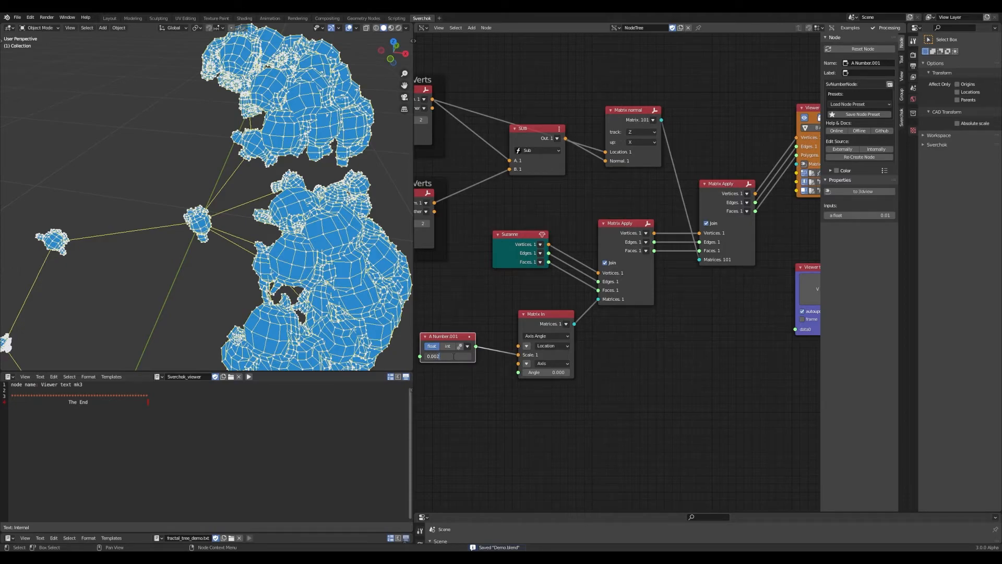
left_click(455, 357)
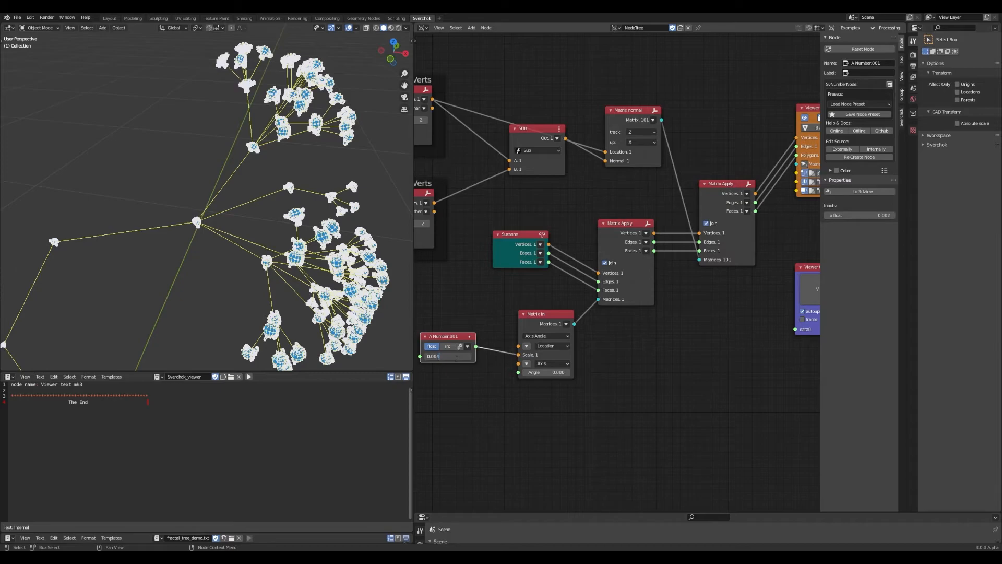
key("Return")
Turn off the vertex display in the Viewer Draw node.
middle_click_drag(204, 190, 237, 185)
scroll(189, 221, "down", 4)
scroll(189, 213, "up", 3)
scroll(189, 213, "down", 3)
scroll(196, 211, "down", 5)
middle_click_drag(310, 108, 306, 103, "ctrl+shift")
scroll(696, 255, "down", 1)
middle_click_drag(696, 255, 630, 274)
scroll(691, 248, "up", 1)
left_click(719, 199)
Examine how the monkey heads are oriented along the tree's branches, and save the file.
mouse_move(225, 235)
middle_mouse_down()
mouse_move(152, 237)
mouse_move(296, 262)
mouse_move(249, 235)
middle_mouse_up()
scroll(248, 238, "up", 5)
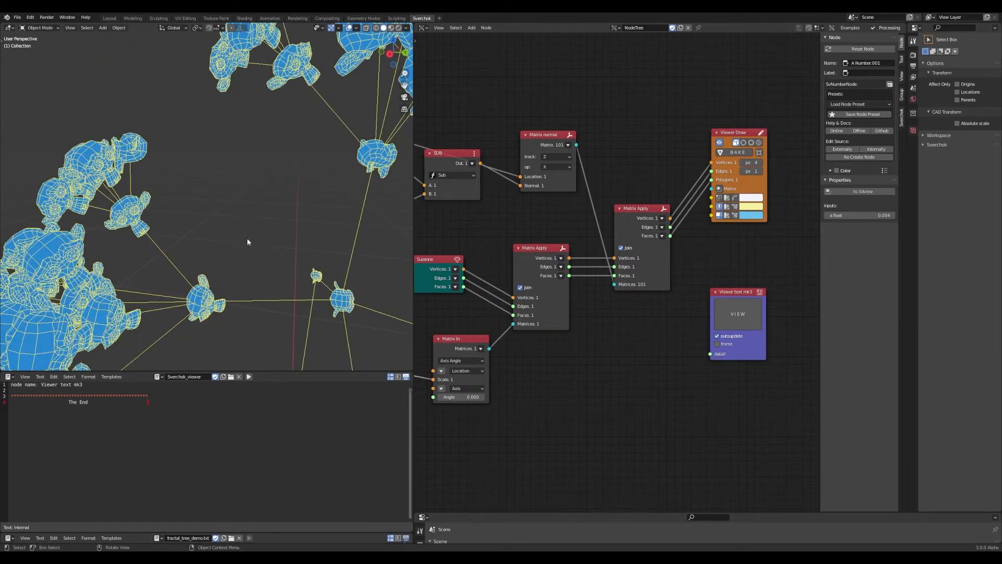
key("ctrl+s")
scroll(186, 260, "down", 5)
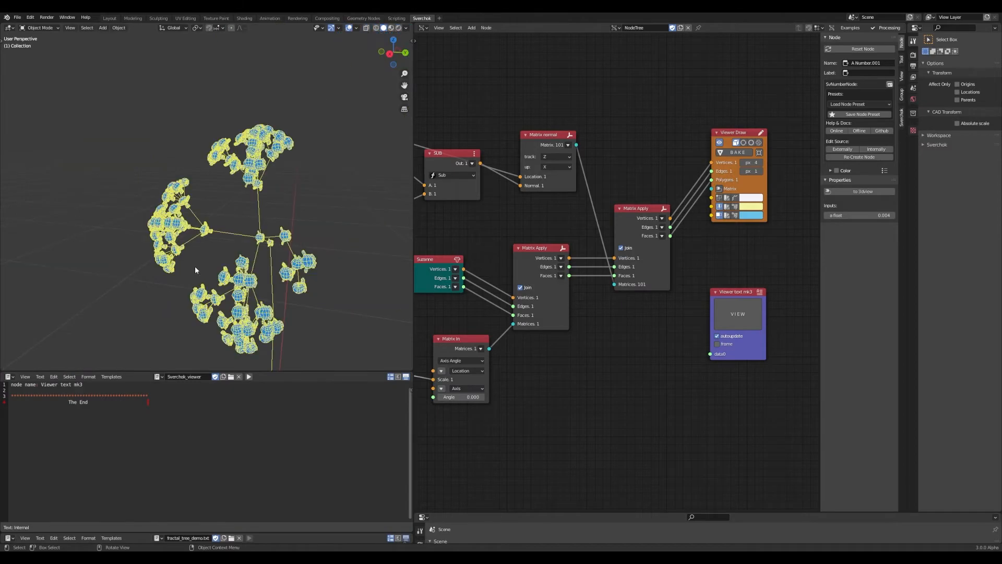
scroll(194, 264, "up", 5)
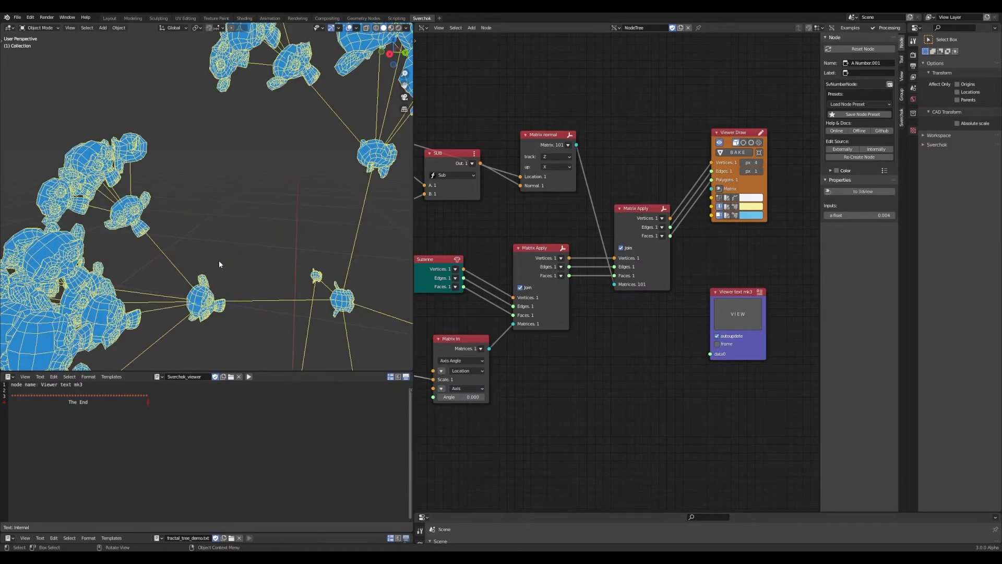
scroll(219, 264, "down", 5)
scroll(285, 252, "up", 5)
key("ctrl+s")
Cut the Suzanne node's links and replace it with a Plane generator node.
middle_click_drag(592, 410, 719, 347)
right_click_drag(607, 204, 614, 254, "ctrl")
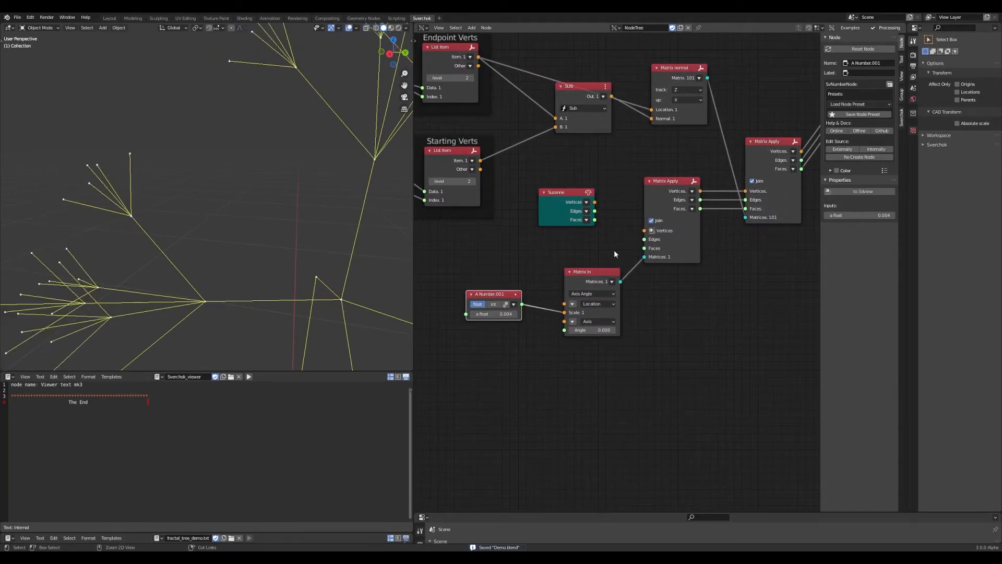
left_click(566, 193)
key("shift+a")
mouse_move(561, 210)
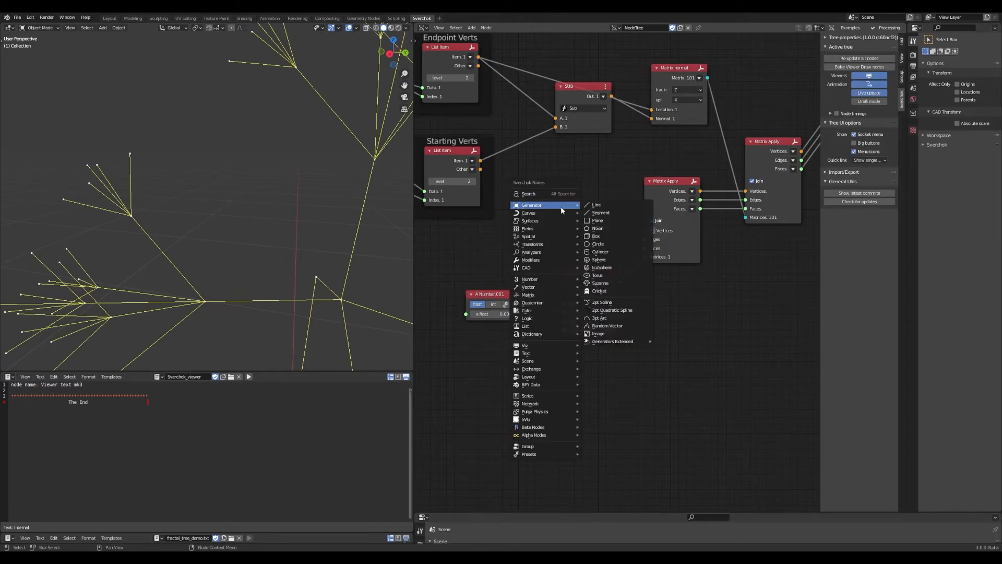
left_click(606, 220)
left_click(513, 158)
Connect the Plane's Vertices, Edges and Polygons to the Matrix Apply fed by Matrix In, and save the file.
left_click(655, 179, "shift")
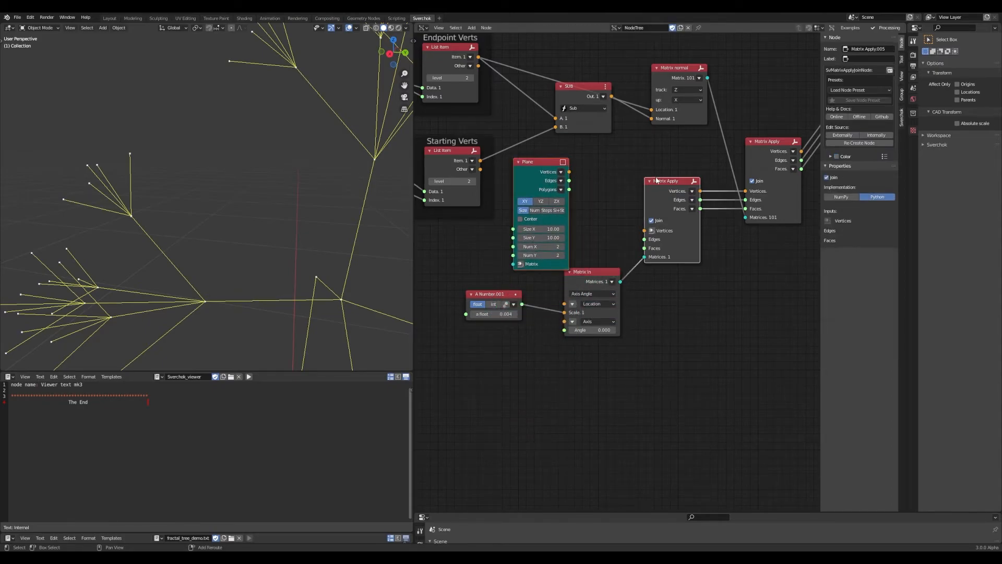
key("f")
scroll(358, 217, "down", 10)
scroll(358, 217, "up", 4)
key("ctrl+s")
Set the Plane node's Size X and Size Y to 1.00.
left_click(543, 229)
type("1")
key("Return")
left_click(543, 237)
type("1")
key("Return")
Turn on the Plane node's Center option and inspect how the planes sit on the branch ends.
middle_click_drag(221, 229, 230, 233)
scroll(230, 233, "down", 2)
middle_click_drag(355, 230, 266, 223, "shift")
scroll(266, 223, "up", 3)
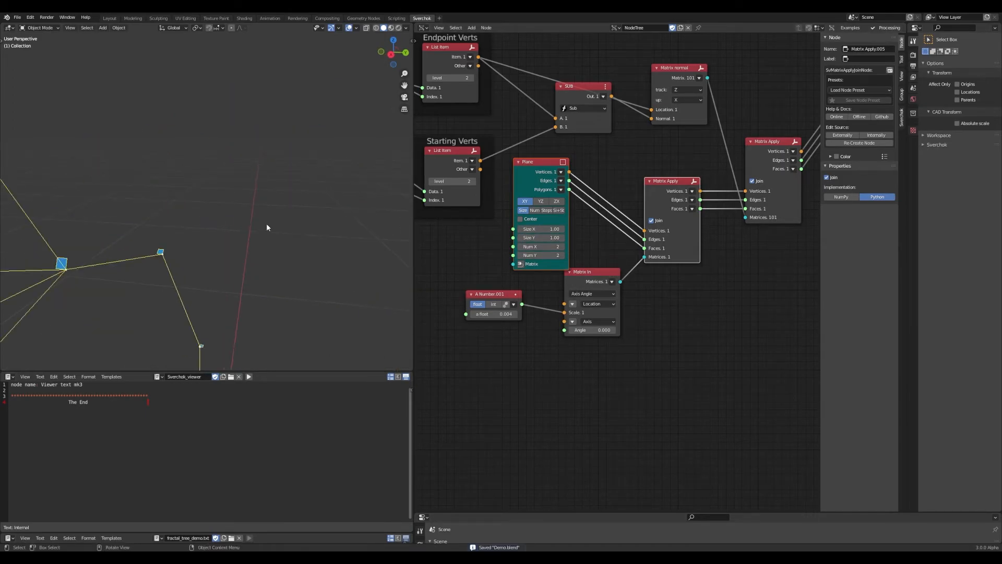
left_click(532, 219)
scroll(196, 268, "down", 8)
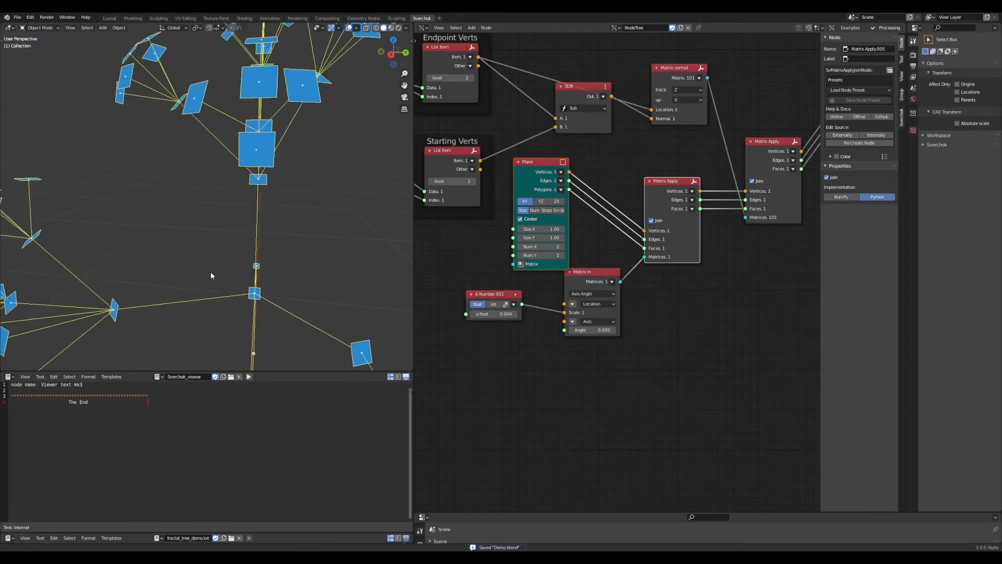
scroll(213, 281, "down", 4)
middle_click_drag(219, 276, 247, 255)
scroll(247, 254, "up", 8)
scroll(258, 245, "down", 2)
scroll(258, 246, "up", 1)
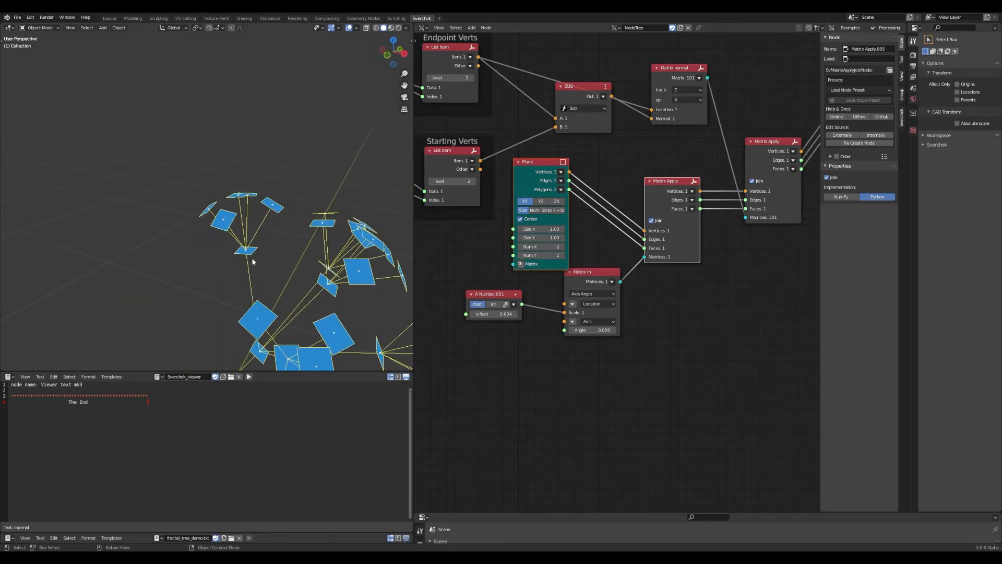
Space out the Matrix In, A Number and Plane nodes in the tree and save the file.
scroll(272, 245, "down", 4)
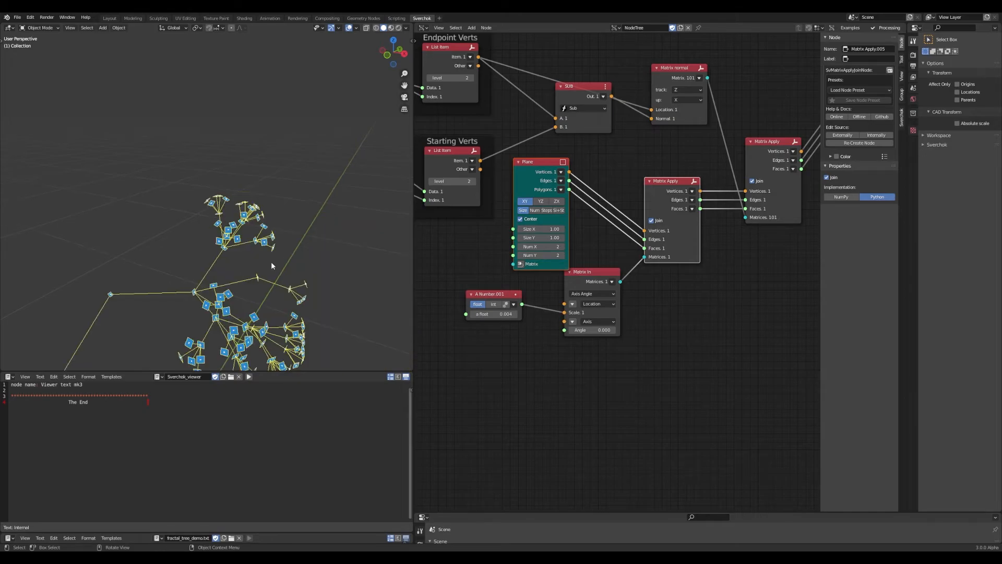
scroll(759, 348, "down", 6)
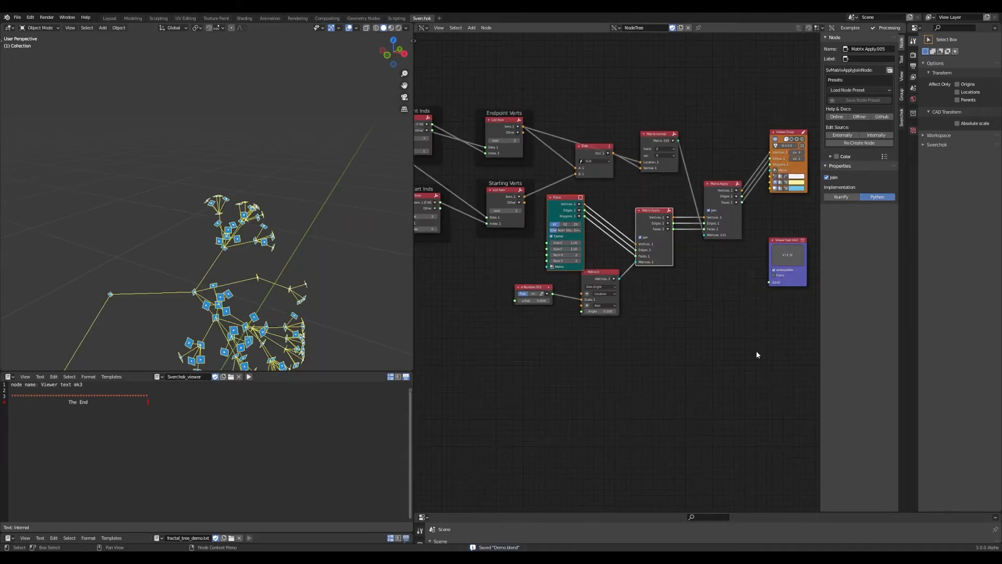
key("ctrl+s")
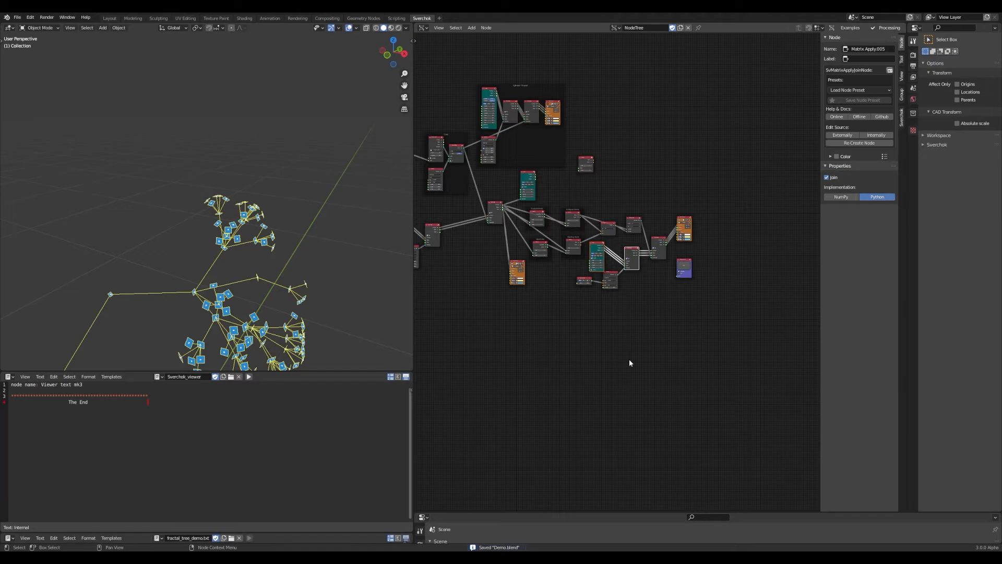
scroll(584, 333, "up", 3)
scroll(218, 288, "up", 5)
scroll(221, 287, "down", 6)
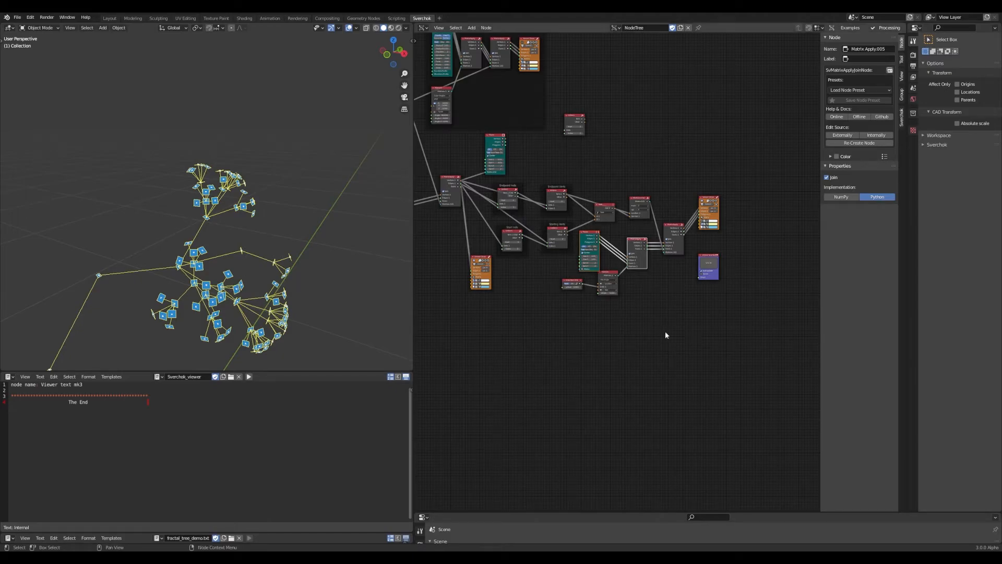
scroll(607, 316, "up", 2)
left_click_drag(607, 280, 615, 293)
left_click_drag(551, 290, 540, 309)
left_click(605, 338)
key("ctrl+s")
left_click_drag(581, 216, 579, 231)
scroll(676, 327, "down", 3)
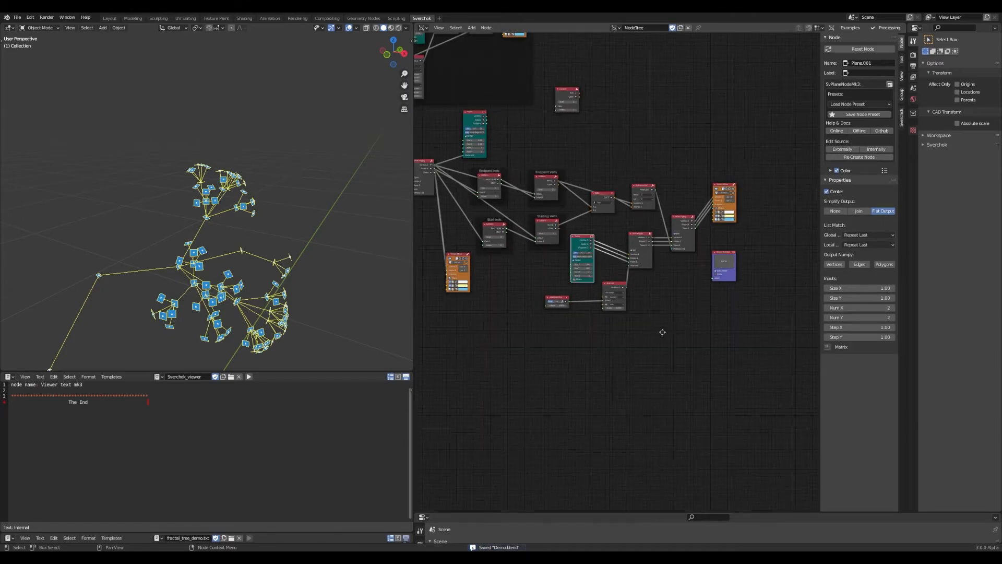
Shift the Matrix In node that feeds the Plane's Matrix Apply for clearer spacing and save the file.
middle_click_drag(675, 330, 625, 345)
left_click_drag(715, 256, 679, 233)
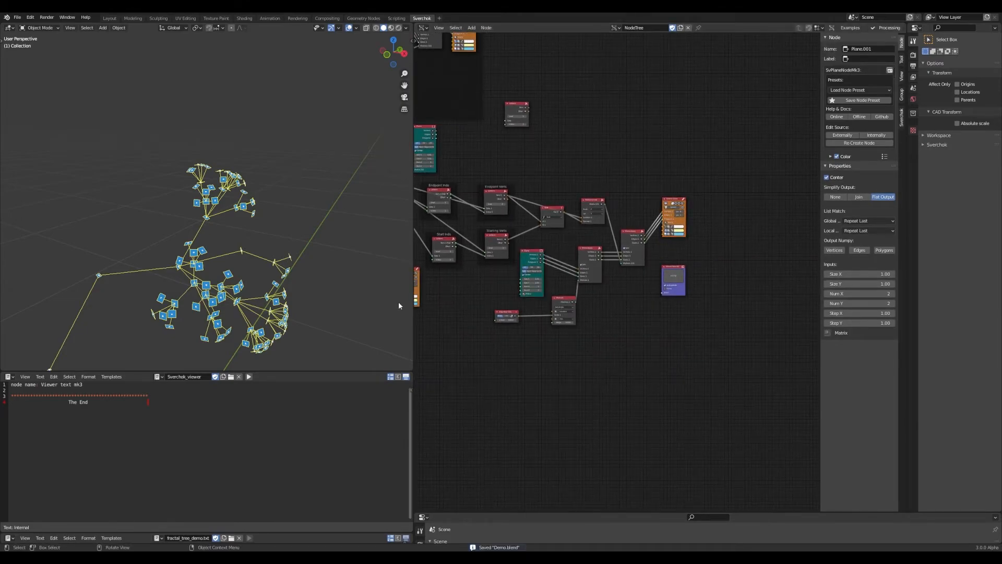
middle_click_drag(615, 316, 636, 313)
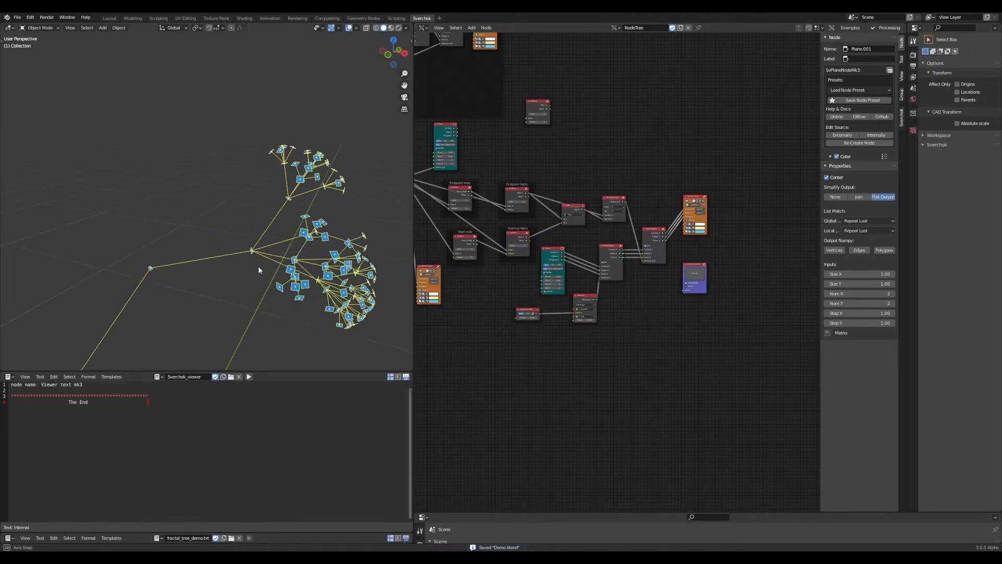
scroll(651, 299, "up", 3)
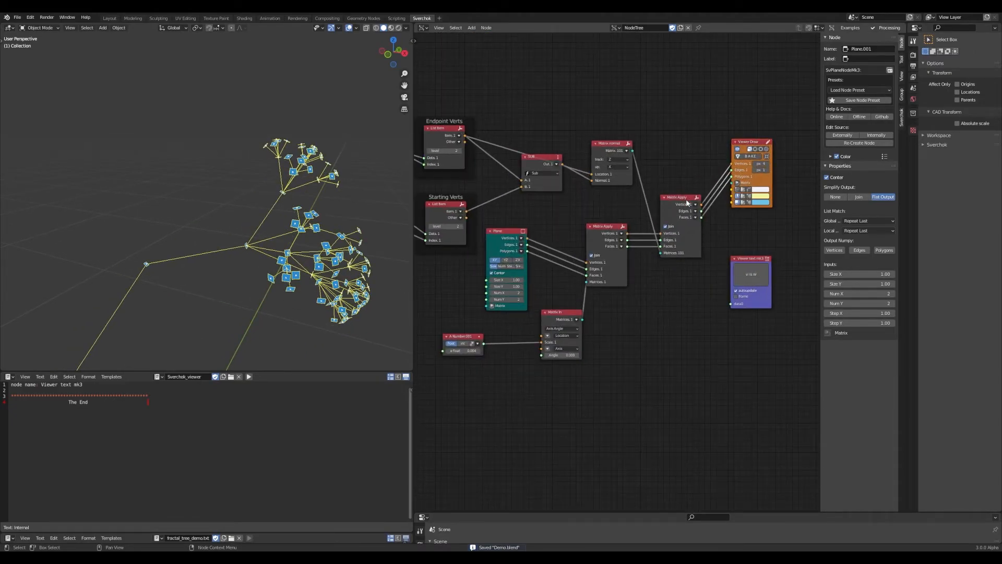
scroll(574, 337, "up", 3)
left_click_drag(615, 259, 600, 259)
key("ctrl+s")
middle_click_drag(688, 284, 619, 397)
scroll(630, 283, "up", 1)
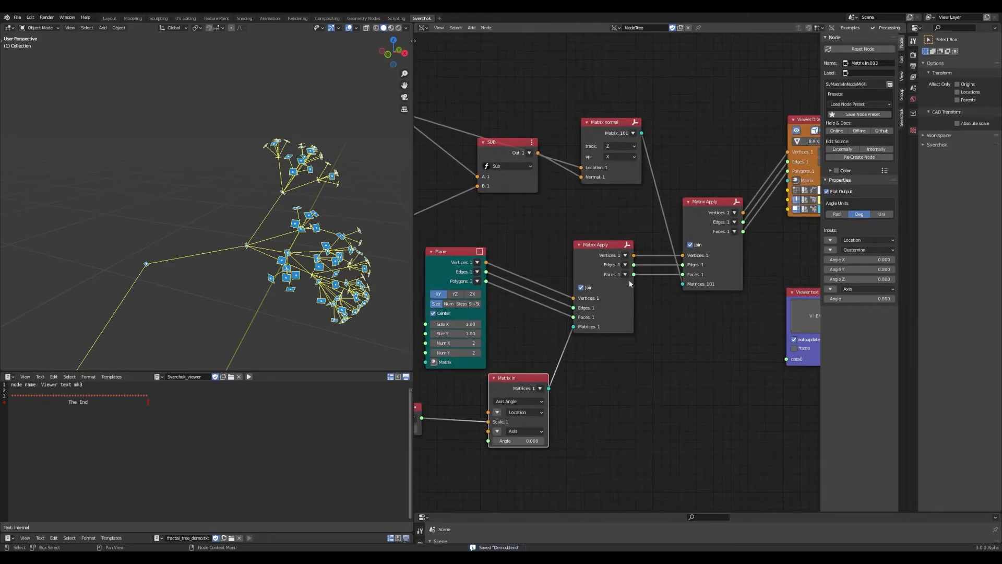
Move the Plane, A Number, Matrix In and first Matrix Apply nodes together down below the Starting Verts branch.
left_click(610, 126)
scroll(601, 339, "down", 3)
left_click_drag(595, 393, 459, 307)
key("g")
left_click(643, 337)
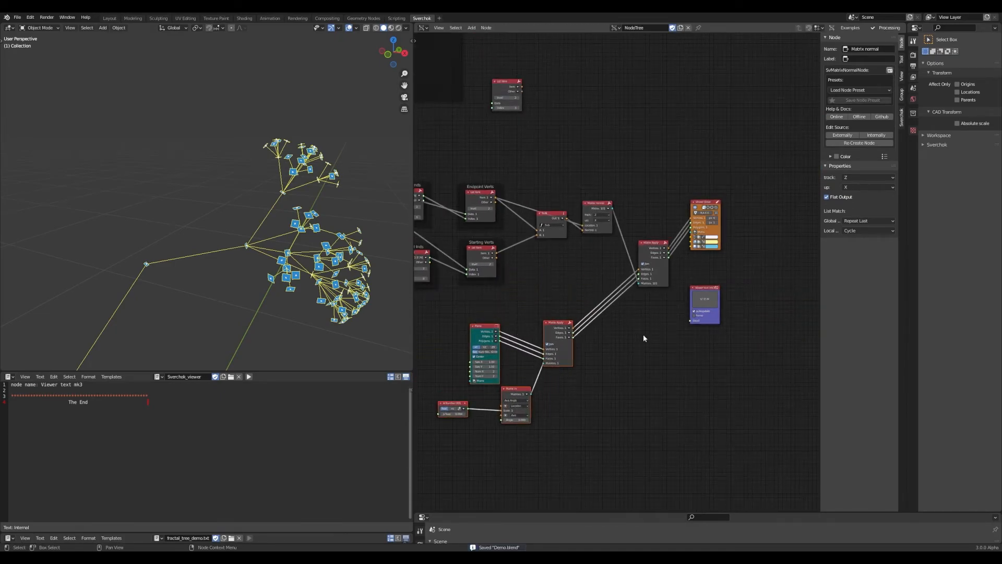
left_click(642, 335)
Spread out the last Matrix Apply, Viewer Draw and Viewer text nodes, and save the file.
scroll(653, 277, "up", 4)
left_click_drag(656, 252, 654, 286)
left_click_drag(741, 181, 774, 179)
left_click_drag(661, 265, 683, 265)
key("ctrl+s")
left_click_drag(735, 294, 772, 347)
left_click(717, 221)
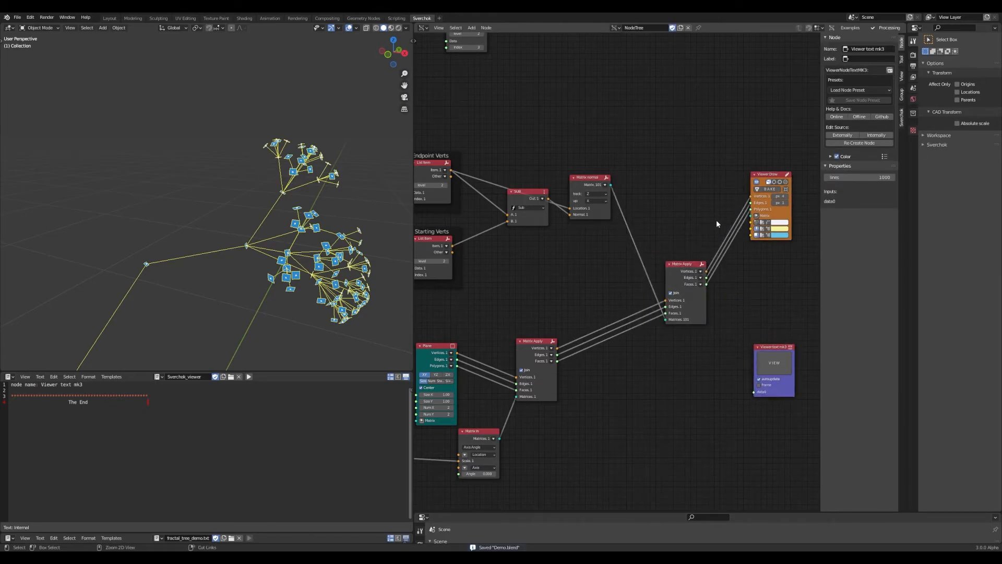
Examine how the planes are oriented at the ends of the fractal tree's branches.
scroll(300, 217, "up", 2)
scroll(284, 226, "up", 4)
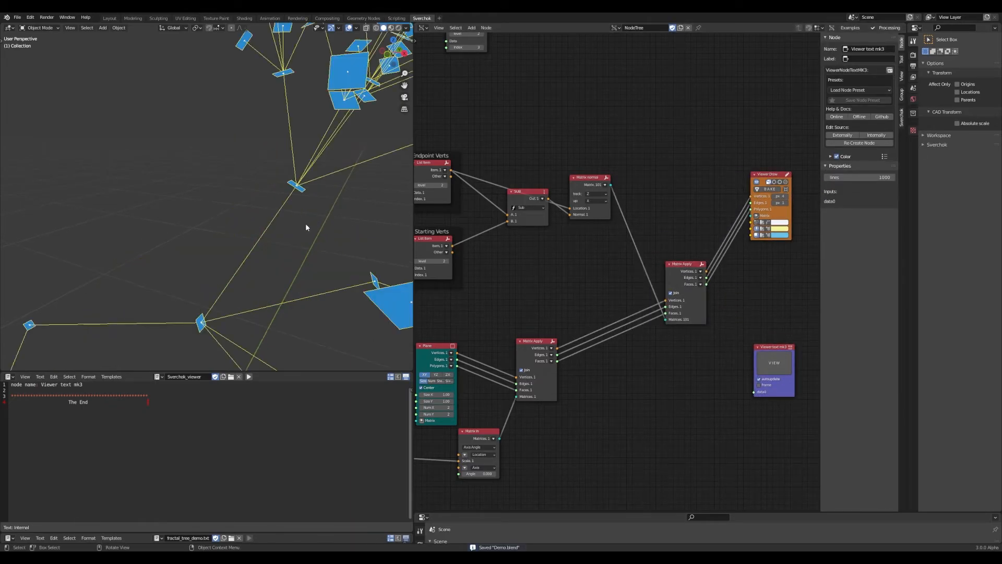
middle_click_drag(315, 236, 308, 263, "shift")
scroll(314, 253, "down", 1)
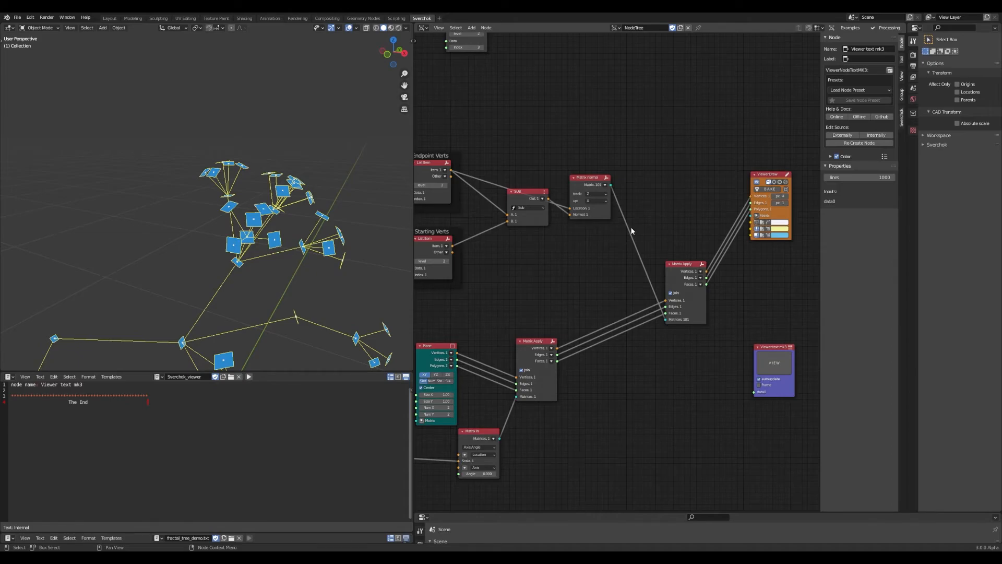
scroll(295, 244, "up", 5)
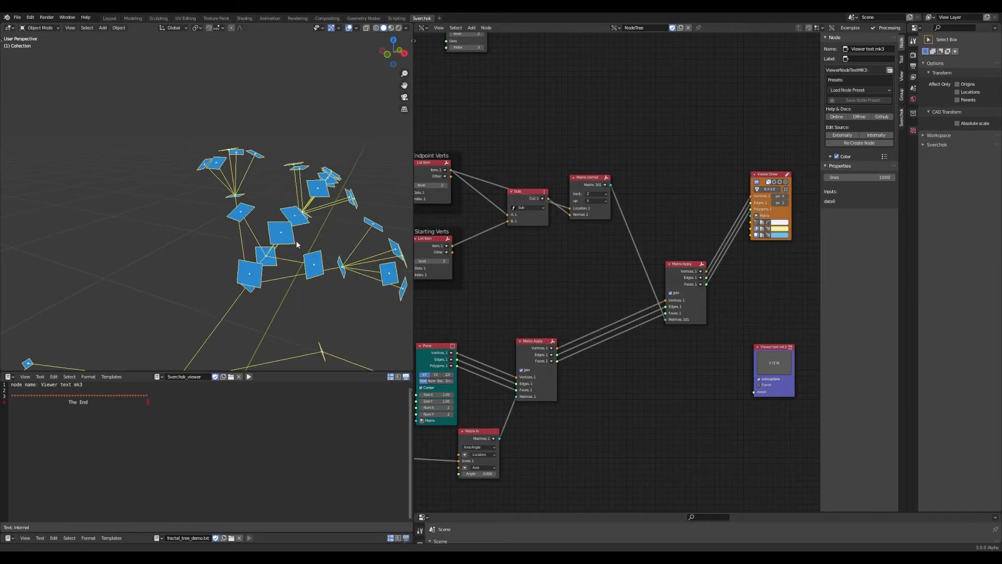
scroll(295, 244, "down", 5)
scroll(291, 243, "up", 4)
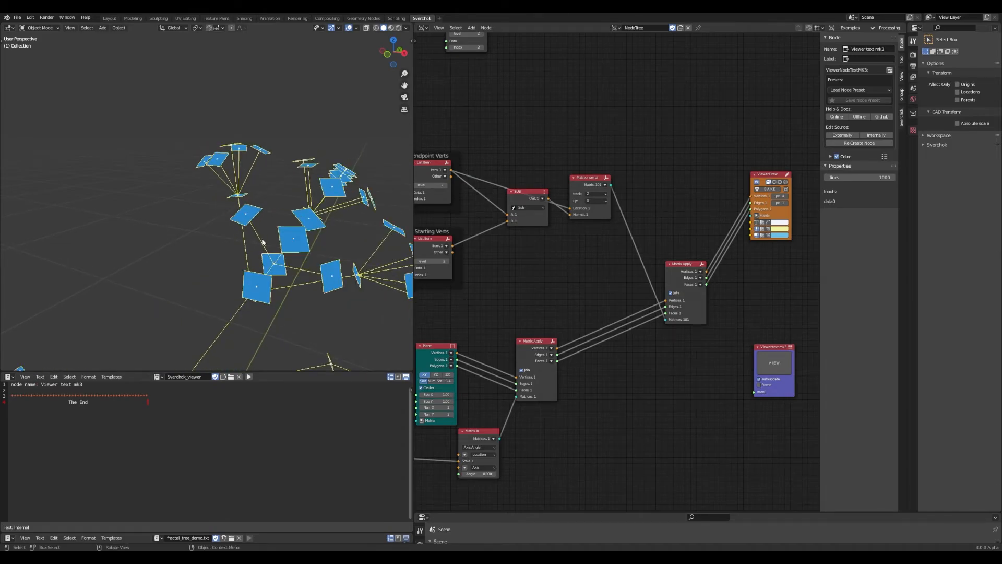
scroll(264, 240, "down", 5)
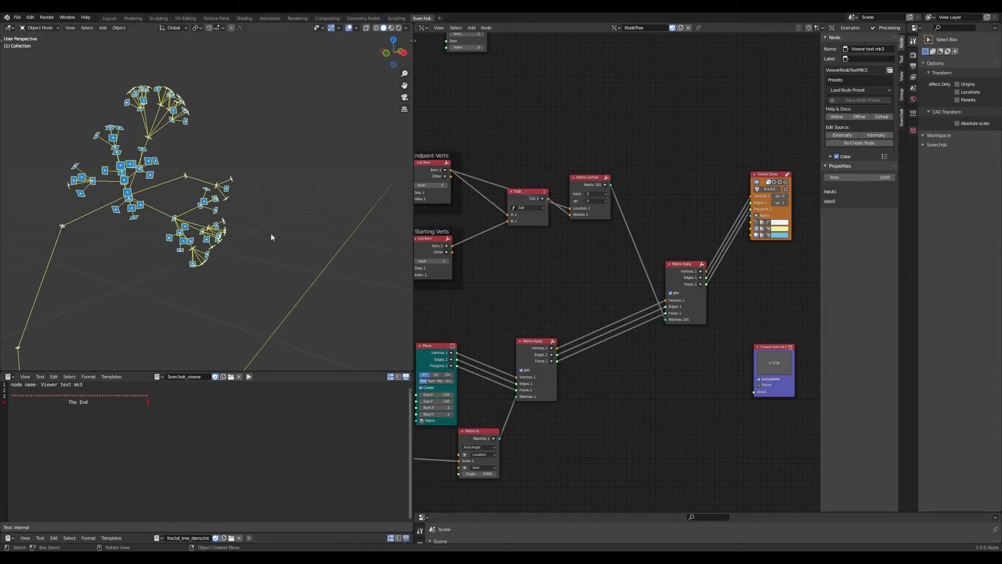
scroll(273, 233, "up", 1)
scroll(625, 193, "up", 1)
Insert a Matrix Math node in Multiply mode between Matrix normal and the last Matrix Apply, and save the file.
key("ctrl+s")
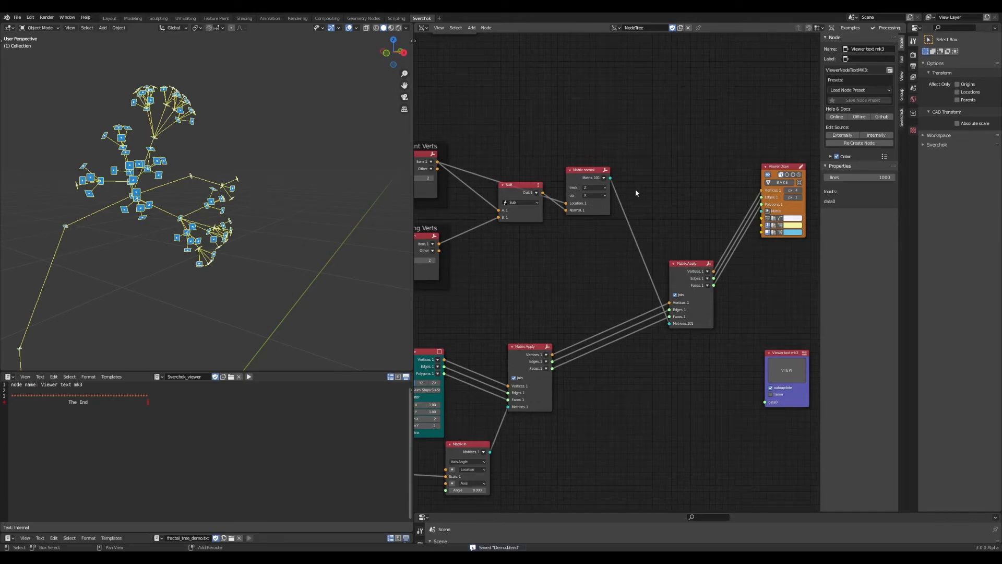
key("shift+a")
left_click(640, 179)
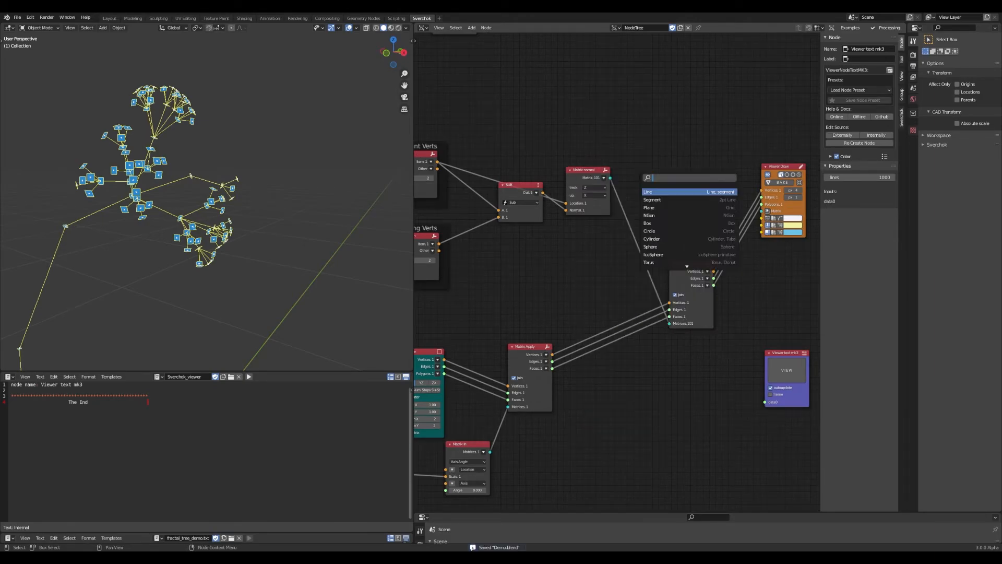
type("matrix mul")
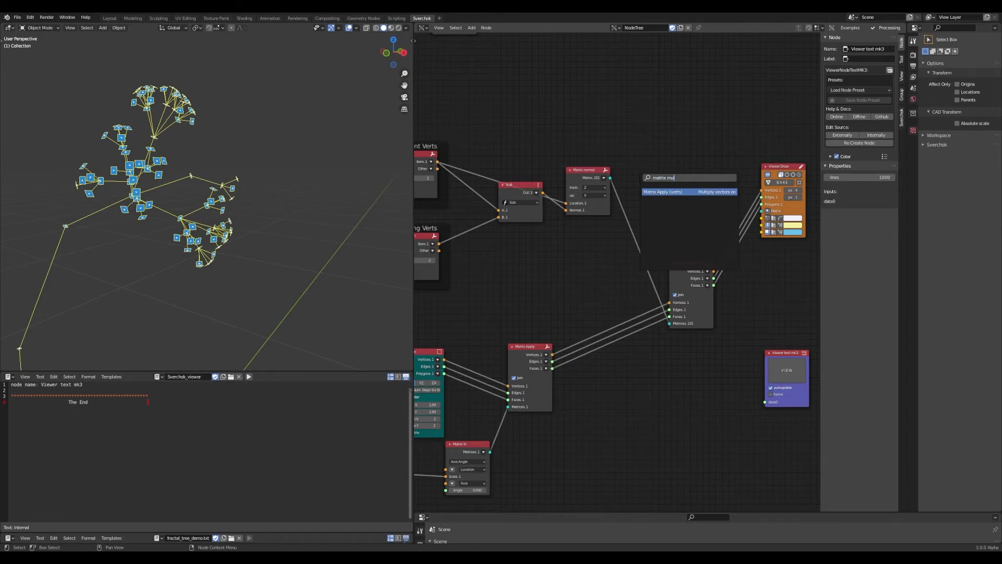
key("BackSpace")
key("BackSpace")
type("at")
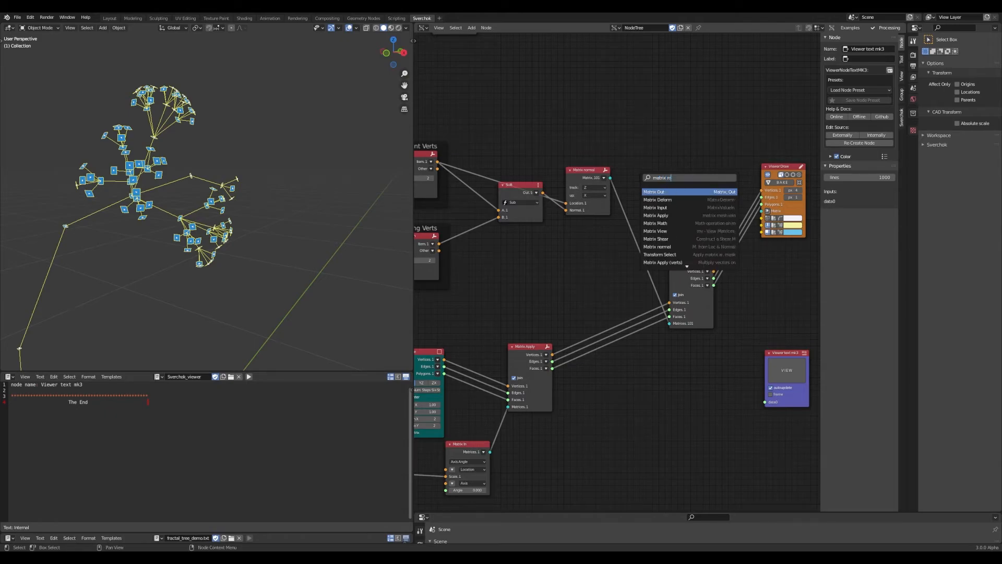
key("Return")
left_click(631, 189)
key("ctrl+s")
Frame the Matrix normal node, label the frame "Orientation Matrices", and save the file.
scroll(720, 164, "down", 1)
mouse_move(607, 169)
middle_mouse_down()
mouse_move(719, 164)
mouse_move(750, 230)
mouse_move(592, 243)
mouse_move(670, 230)
mouse_move(656, 240)
mouse_move(616, 222)
middle_mouse_up()
scroll(720, 163, "down", 3)
scroll(702, 235, "up", 1)
scroll(709, 238, "down", 2)
scroll(670, 230, "down", 1)
scroll(616, 221, "up", 4)
left_click(613, 202)
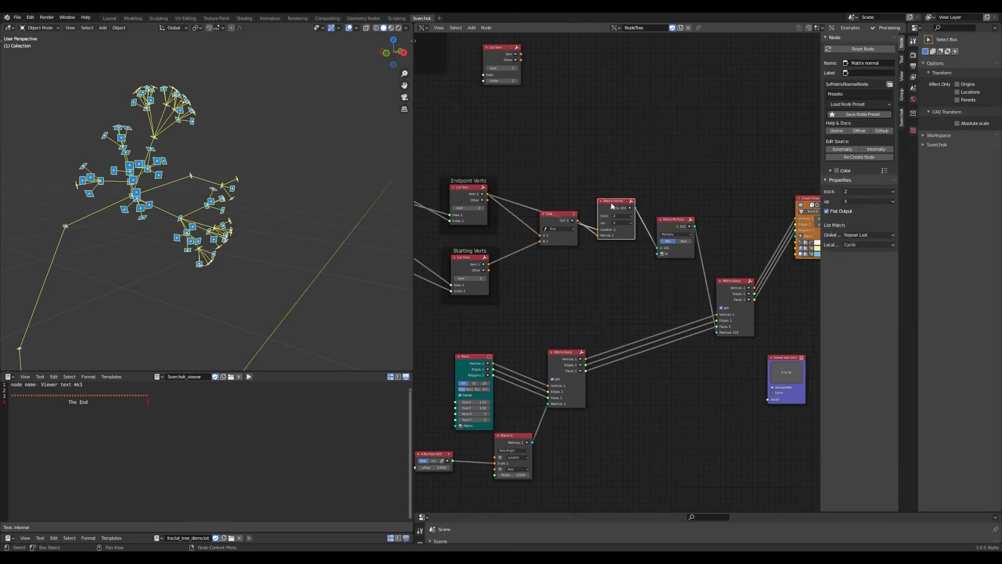
key("ctrl+j")
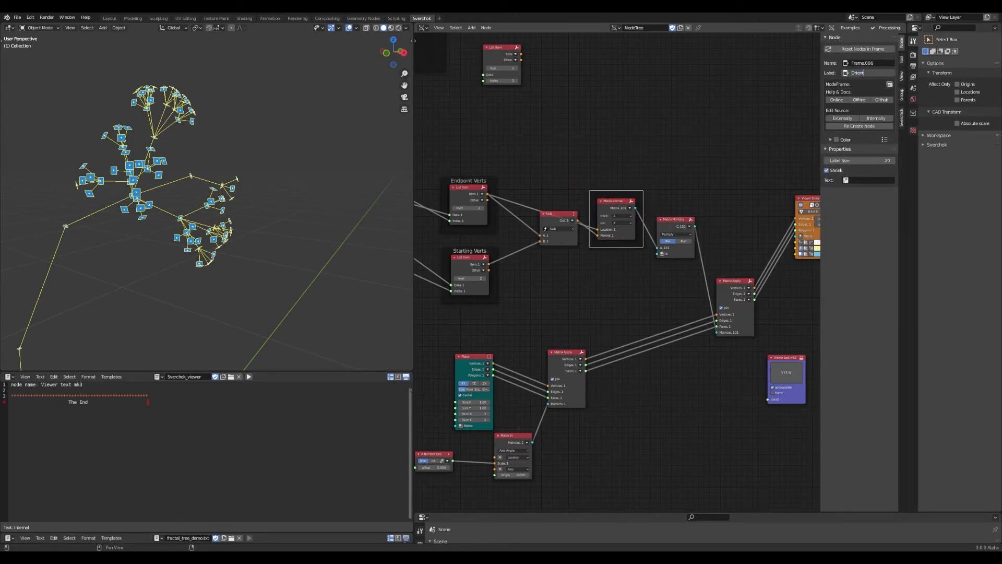
key("Return")
left_click(684, 168)
key("ctrl+s")
Preview the Matrix Multiply output through the Viewer Draw's Matrix input and cut that link again.
scroll(683, 219, "up", 4)
middle_click_drag(683, 219, 553, 228)
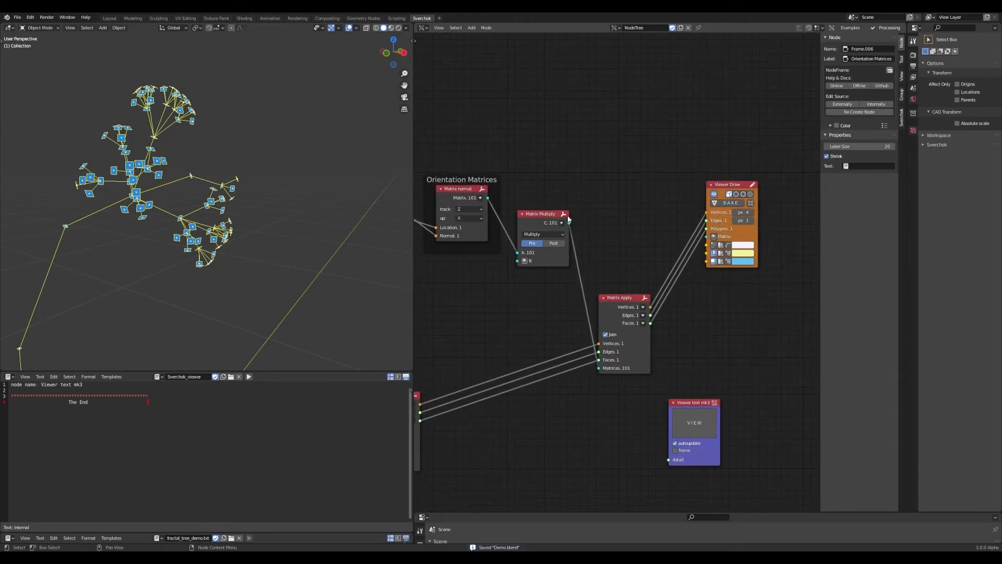
mouse_move(570, 225)
left_mouse_down()
mouse_move(647, 228)
mouse_move(690, 288)
mouse_move(688, 239)
mouse_move(706, 237)
left_mouse_up()
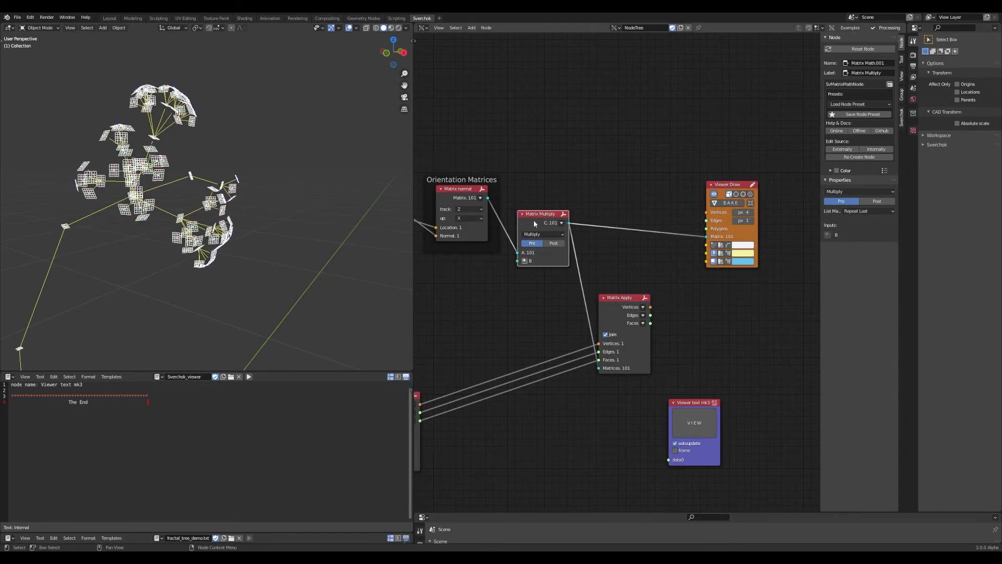
right_click_drag(646, 222, 644, 245, "ctrl")
Reconnect the Matrix Apply's Vertices, Edges and Faces to the Viewer Draw and save the file.
left_click(637, 299)
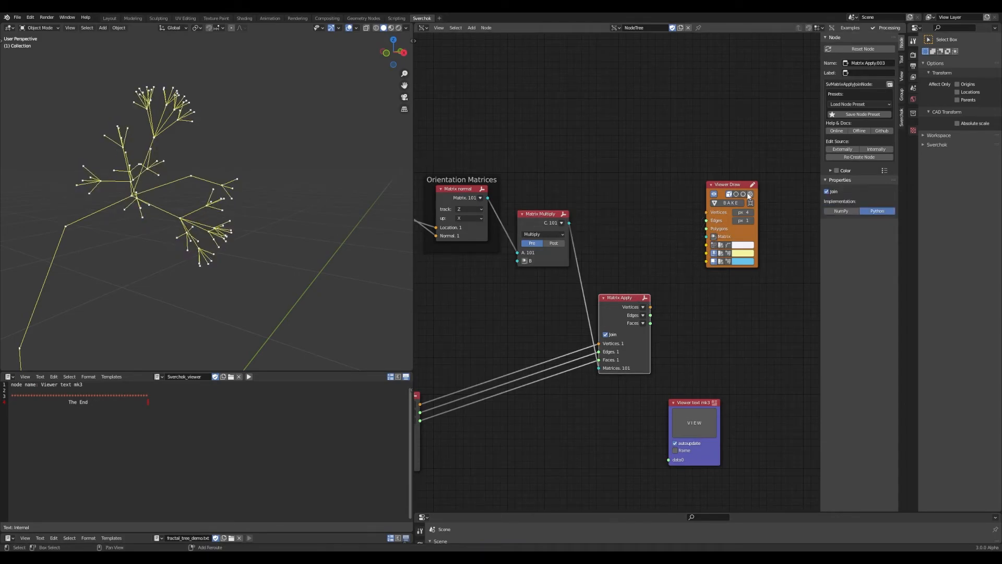
left_click(734, 187, "shift")
key("f")
scroll(613, 192, "up", 2)
key("ctrl+s")
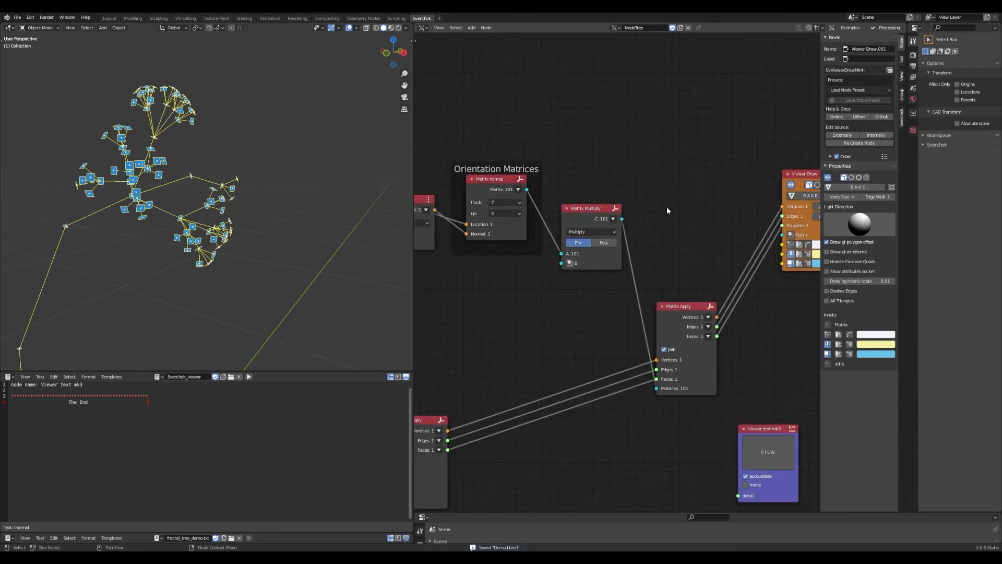
Reposition the Matrix Multiply node and feed its B input from a new Matrix In node placed below Orientation Matrices.
left_click_drag(601, 208, 609, 206)
middle_click_drag(587, 208, 634, 205)
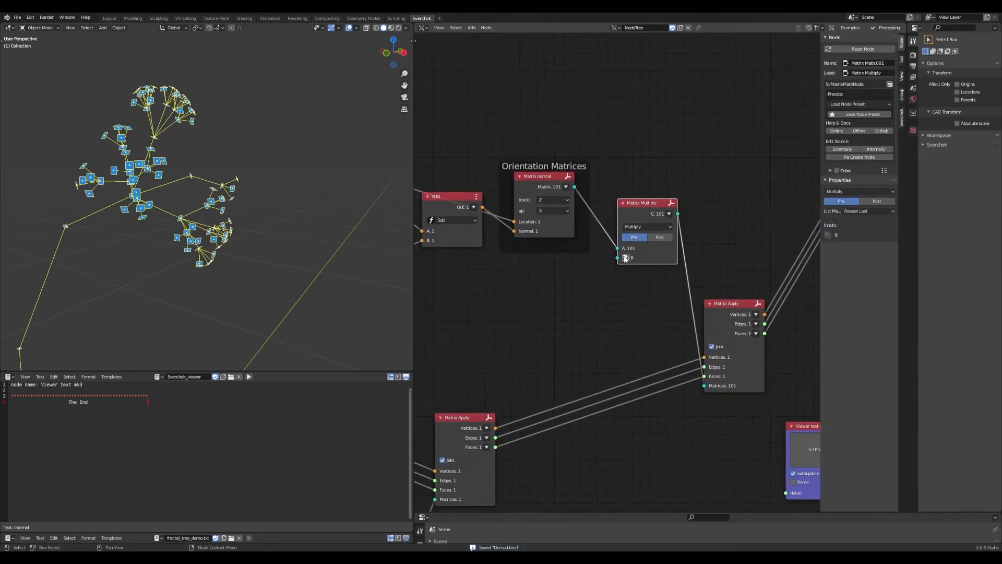
left_click(626, 258)
left_click_drag(647, 204, 672, 195)
left_click(597, 236)
left_click_drag(597, 236, 580, 266)
middle_click_drag(244, 233, 256, 232)
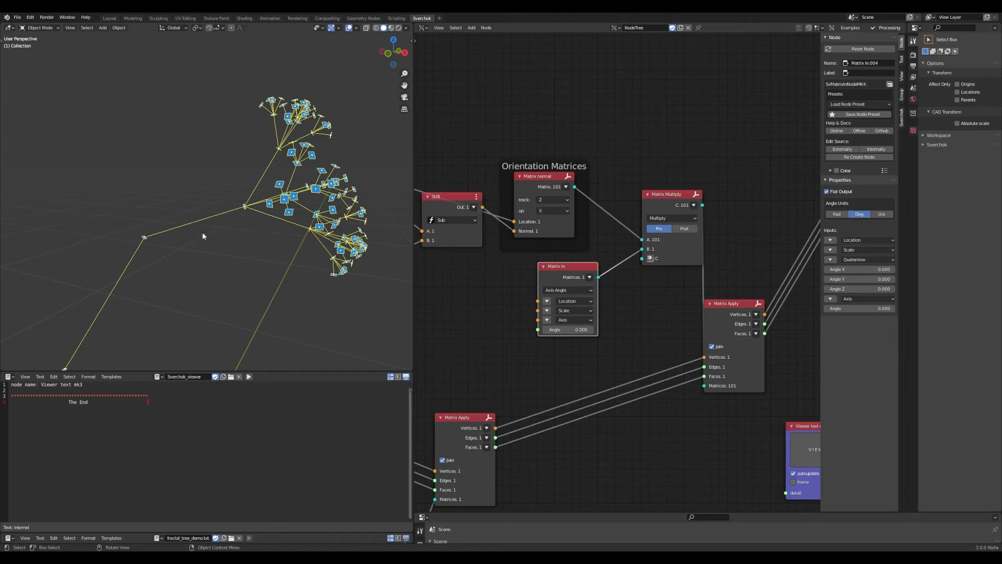
Expand the new Matrix In's Location values and try sliding X to offset the planes.
left_click(547, 301)
left_click_drag(574, 301, 579, 301)
left_click(573, 303)
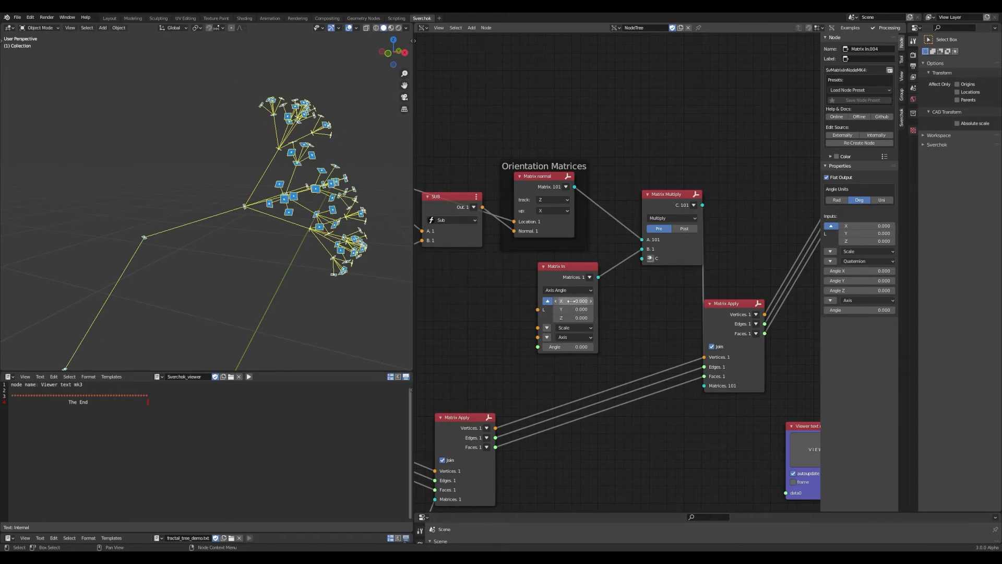
Try Post multiplication with a Location offset, reset the Matrix In's X to 0, and return Matrix Multiply to Pre.
left_click(682, 228)
left_click_drag(572, 302, 574, 301)
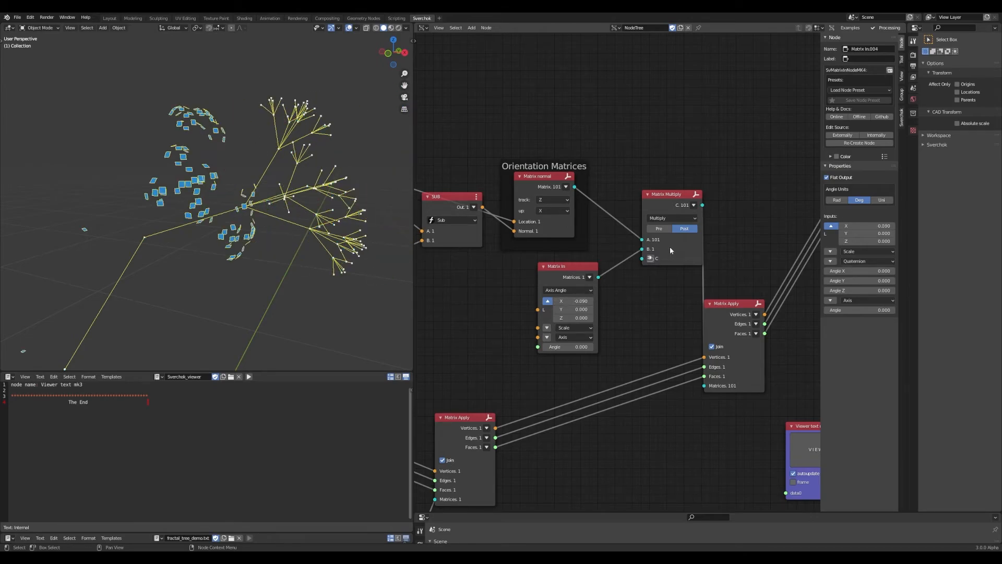
left_click_drag(585, 301, 574, 318)
left_click(579, 301)
type("0")
key("Return")
left_click(660, 228)
Slide the Matrix In's Location Z to -0.048 and save the file.
middle_click_drag(375, 242, 282, 250)
scroll(303, 230, "up", 5)
scroll(303, 231, "down", 5)
left_click_drag(575, 318, 574, 318)
scroll(277, 278, "up", 2)
key("ctrl+s")
Set the Location Z of the Matrix In feeding Matrix Multiply to 0.5.
scroll(673, 328, "down", 10)
middle_click_drag(619, 342, 633, 256)
scroll(583, 343, "down", 4)
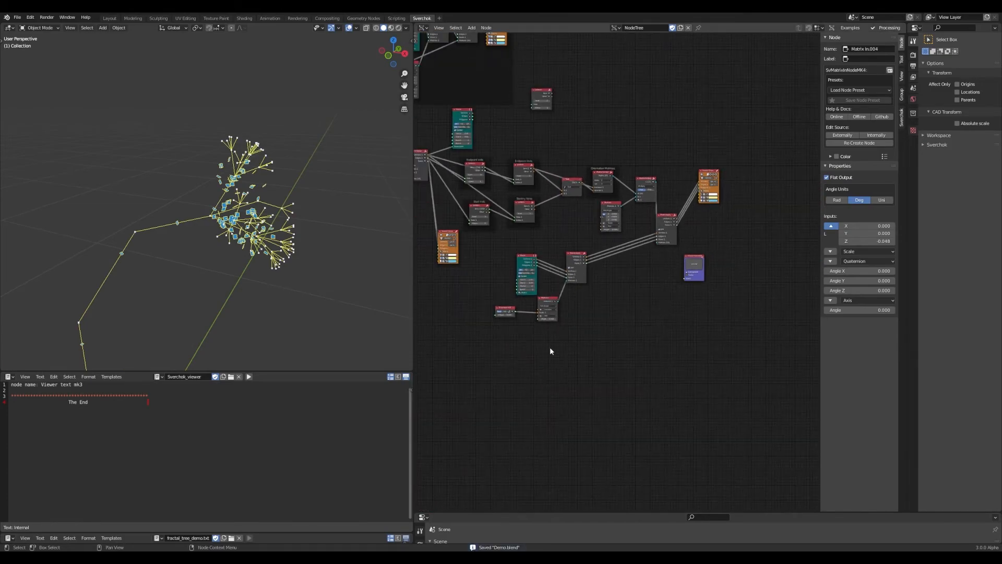
scroll(332, 280, "up", 3)
middle_click_drag(332, 280, 346, 265)
scroll(346, 265, "down", 3)
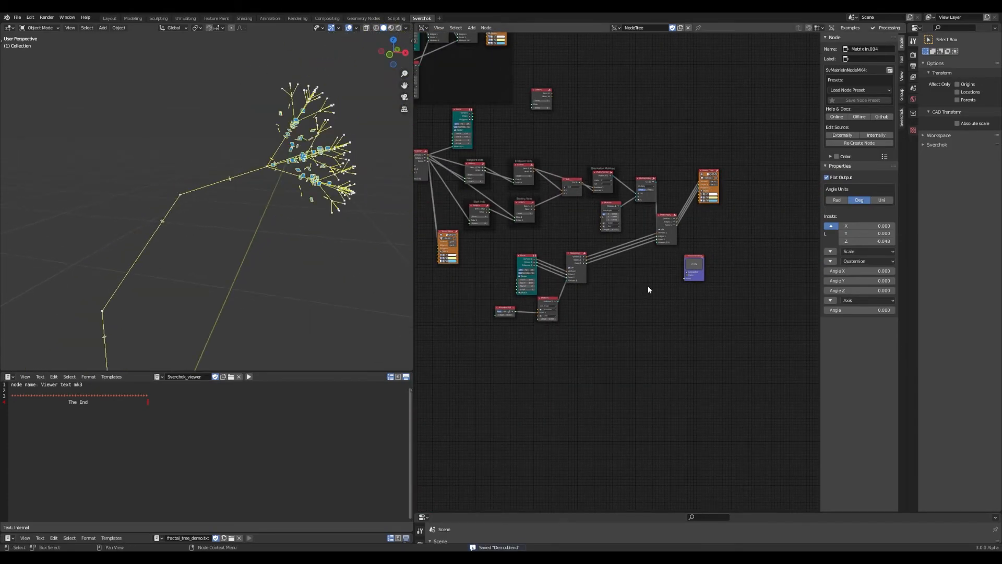
scroll(653, 298, "up", 5)
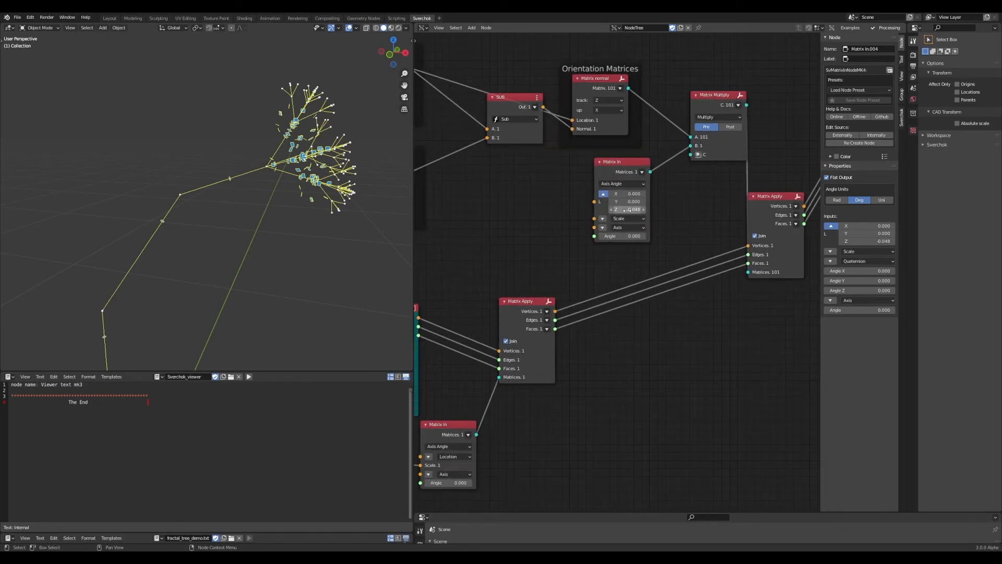
scroll(624, 205, "up", 1)
double_click(627, 193)
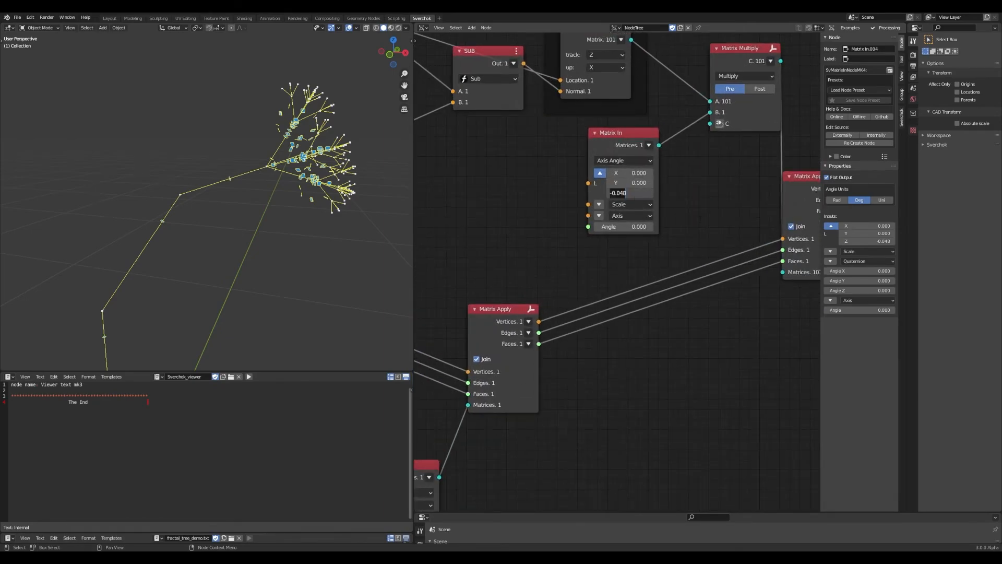
type(".5")
key("Return")
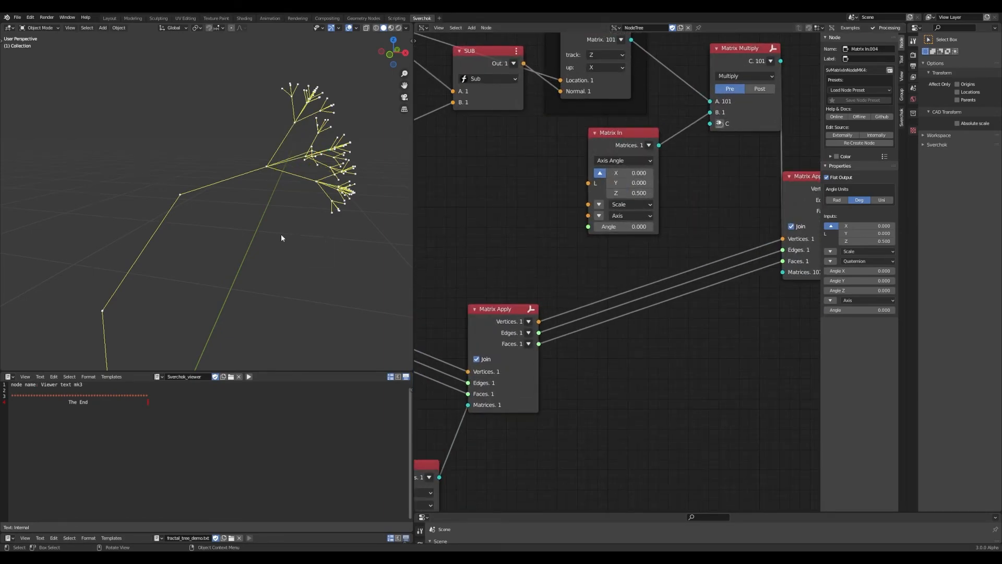
Try Location Z values of -0.079 and -0.007 on the Matrix In feeding Matrix Multiply, saving the file.
left_click_drag(646, 192, 630, 192)
middle_click_drag(193, 214, 329, 197)
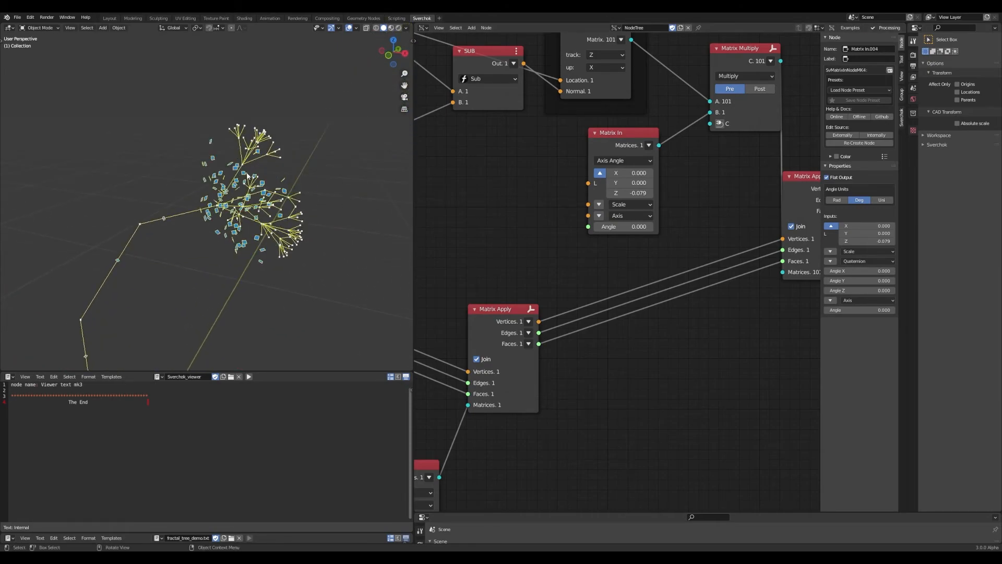
scroll(368, 195, "up", 4)
key("ctrl+s")
left_click_drag(631, 193, 632, 192)
mouse_move(255, 196)
middle_mouse_down()
mouse_move(292, 196)
mouse_move(255, 220)
mouse_move(252, 199)
middle_mouse_up()
key("ctrl+s")
scroll(253, 204, "up", 5)
scroll(258, 155, "down", 5)
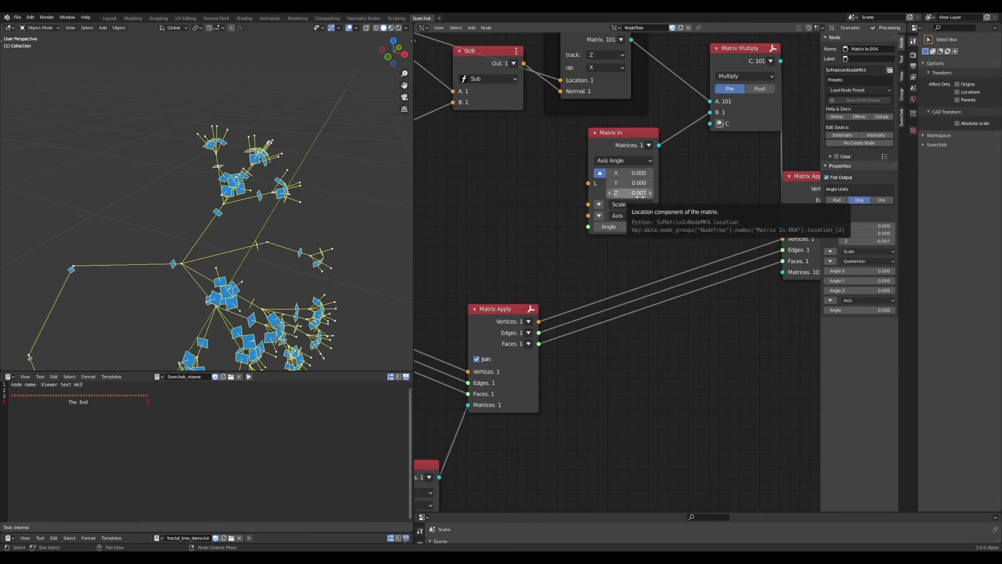
Slide the Matrix In's Location Z to -0.253 to offset the planes, and return it to -0.001.
middle_click_drag(298, 243, 314, 237)
scroll(187, 259, "down", 4)
middle_click_drag(187, 258, 180, 233)
scroll(160, 227, "up", 4)
mouse_move(634, 193)
left_mouse_down()
mouse_move(659, 193)
mouse_move(632, 193)
mouse_move(651, 193)
left_mouse_up()
middle_click_drag(245, 185, 219, 190)
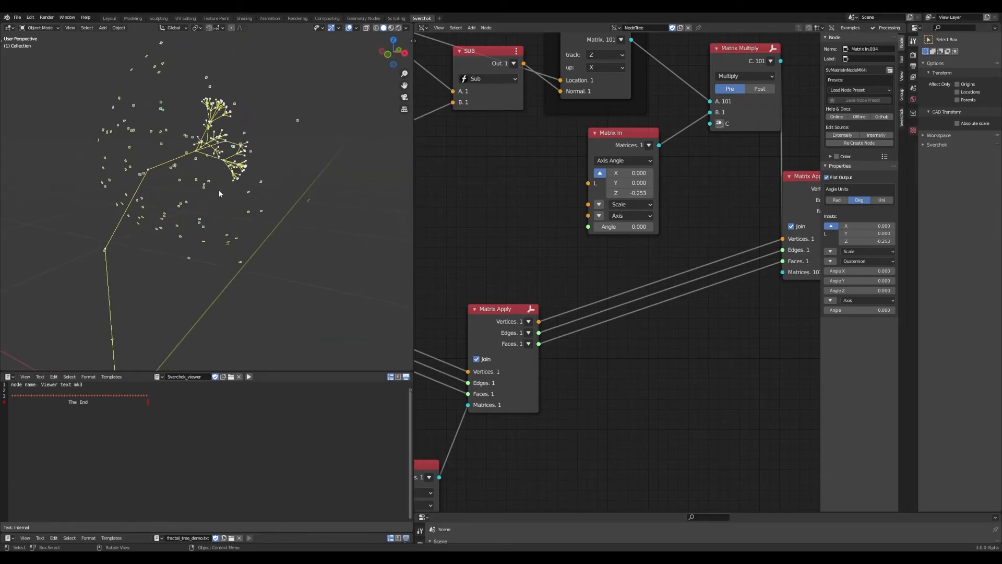
middle_click_drag(178, 163, 194, 178)
left_click_drag(626, 193, 658, 193)
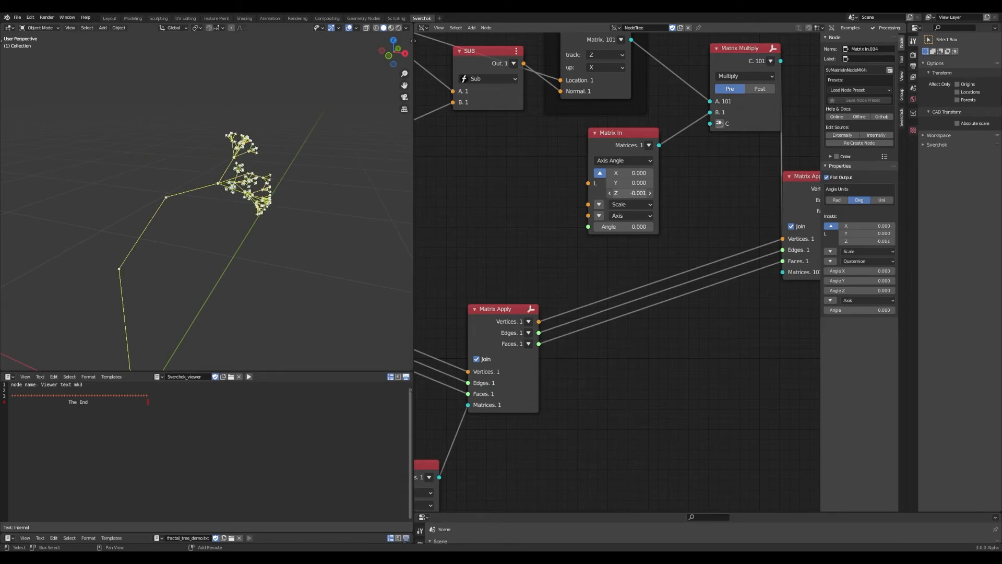
scroll(215, 183, "up", 5)
scroll(225, 185, "down", 4)
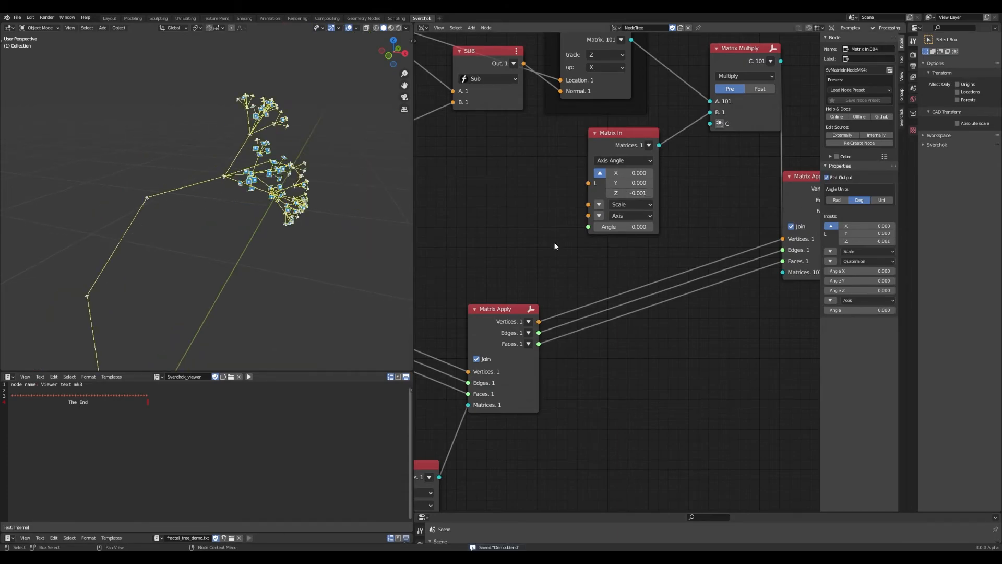
Move the source Plane node group lower and spread out the Matrix In and Matrix Multiply nodes to clear space.
scroll(546, 294, "down", 6)
middle_click_drag(551, 290, 574, 297)
scroll(622, 407, "down", 1)
left_click_drag(637, 425, 476, 274)
left_click_drag(528, 304, 519, 387)
middle_click_drag(752, 271, 679, 296)
left_click(645, 272)
left_click_drag(645, 270, 653, 262)
left_click_drag(694, 213, 747, 199)
left_click_drag(646, 265, 720, 204)
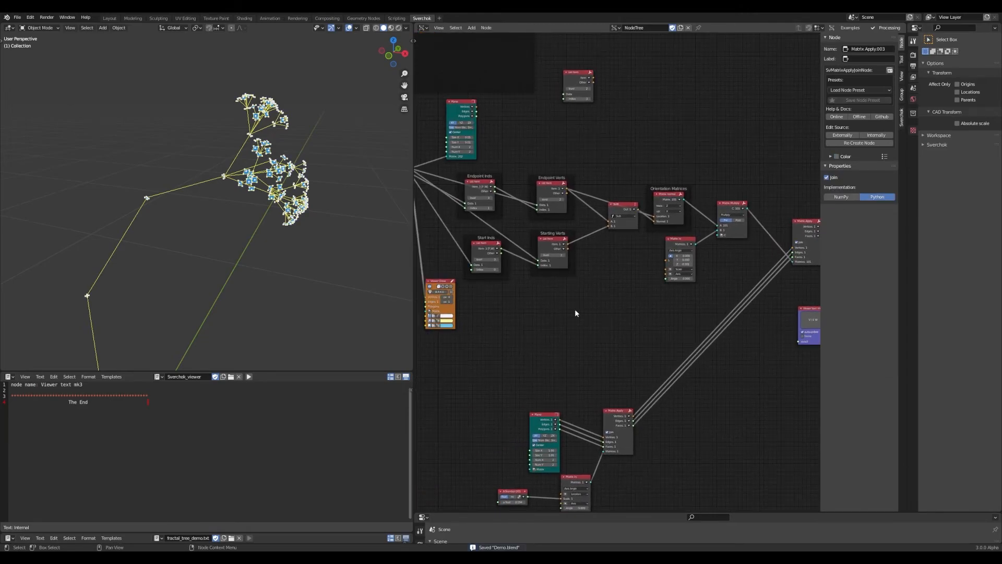
Add a Path Length node in the free space between the Starting Verts and Matrix In nodes.
key("alt+space")
type("path length")
key("Return")
left_click(599, 270)
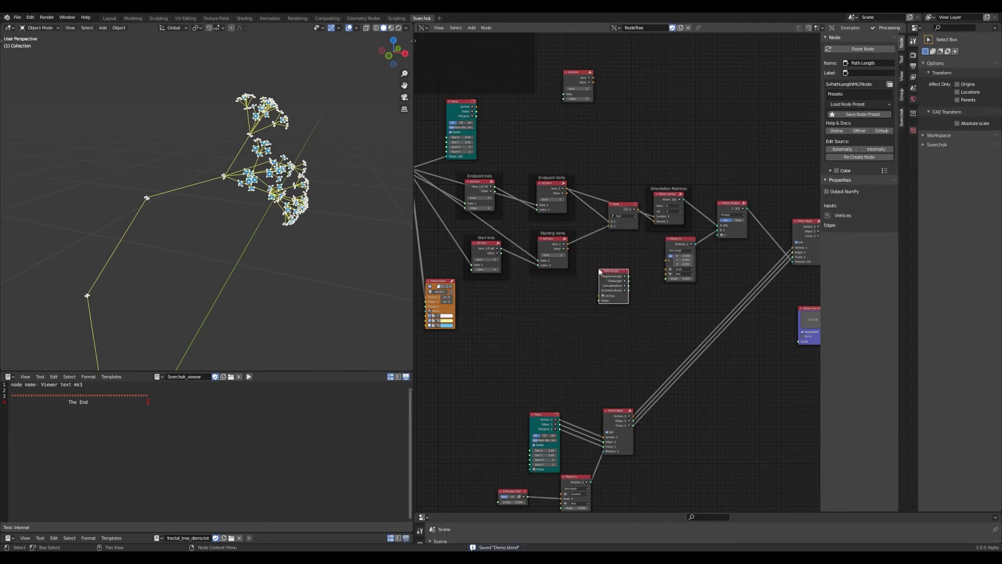
scroll(670, 307, "up", 3)
middle_click_drag(600, 308, 747, 348)
middle_click_drag(496, 213, 466, 180)
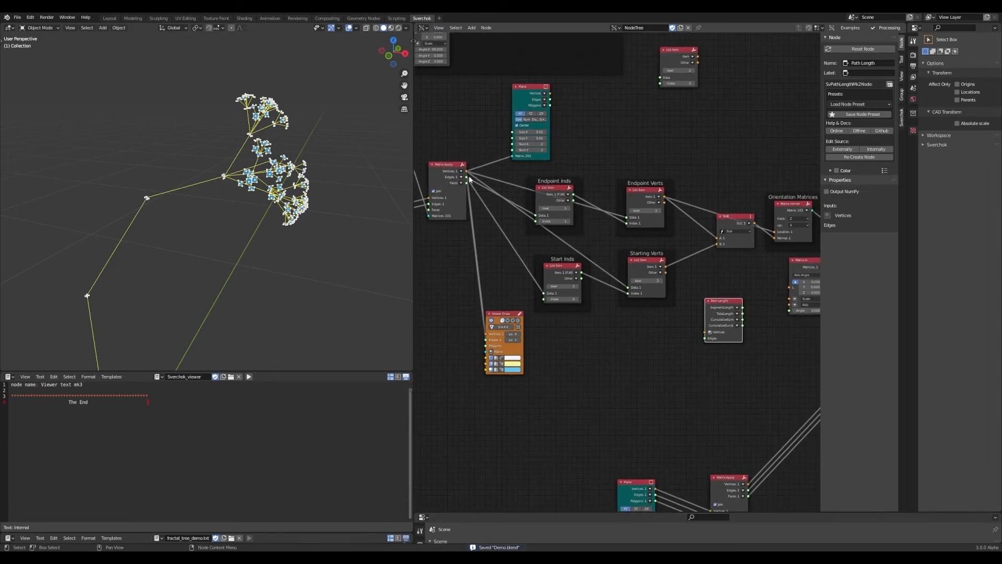
Frame the Matrix Apply node that outputs the joined tree and label the frame "Tree Info".
left_click_drag(467, 172, 521, 176)
middle_click_drag(615, 164, 715, 223)
scroll(715, 223, "down", 3)
middle_click_drag(579, 196, 540, 180)
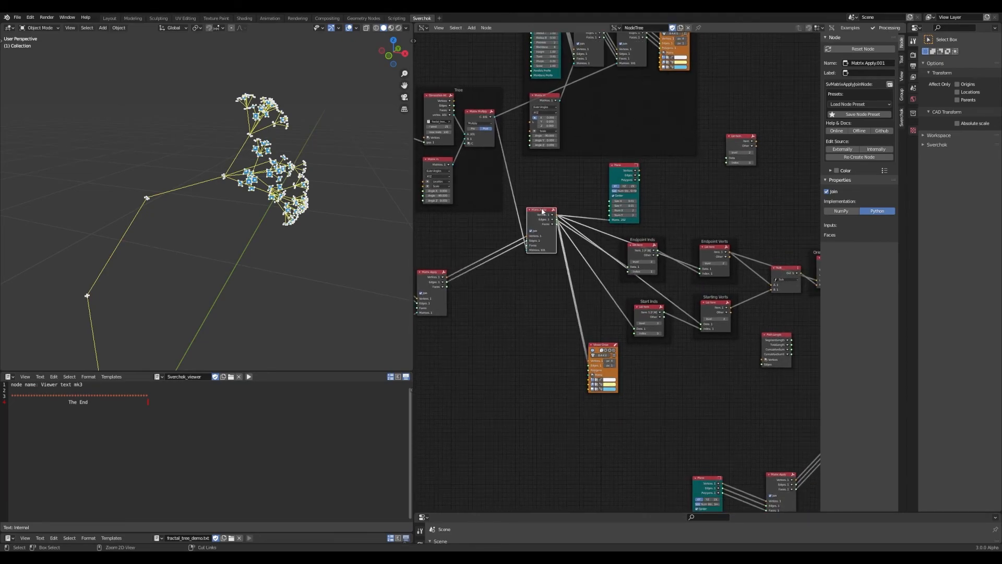
key("ctrl+j")
scroll(558, 199, "up", 2)
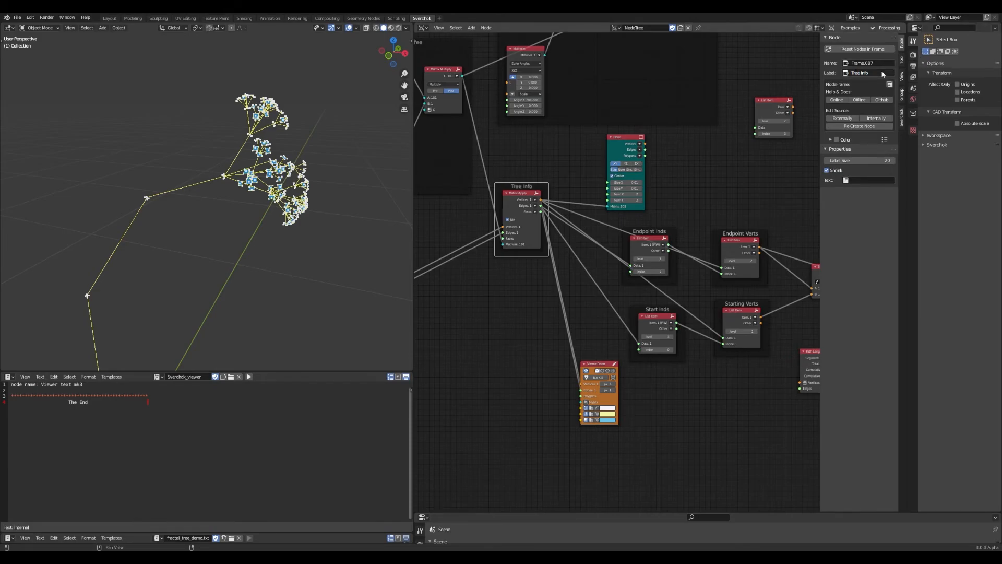
Nudge the tree's Matrix Multiply and framed Matrix Apply nodes slightly lower and save the file.
middle_click_drag(575, 179, 682, 255)
key("ctrl+s")
left_click_drag(552, 145, 551, 152)
left_click_drag(627, 272, 622, 287)
middle_click_drag(675, 300, 474, 247)
scroll(474, 247, "down", 3)
middle_click_drag(754, 330, 612, 278)
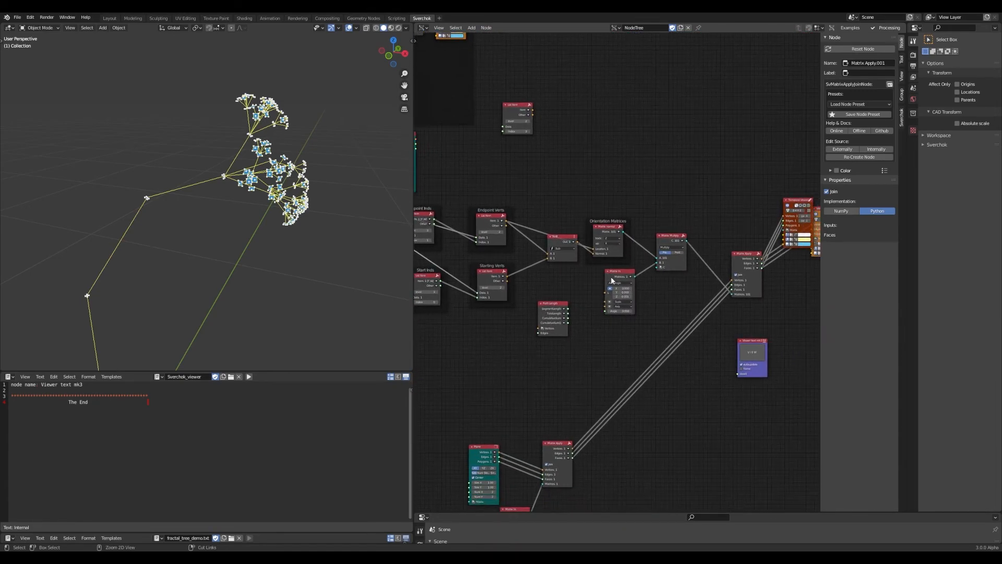
key("ctrl+s")
Connect the Tree Info node's Vertices and Edges outputs to the Path Length node's Vertices and Edges inputs.
middle_click_drag(508, 279, 680, 309)
scroll(681, 309, "up", 2)
left_click_drag(475, 211, 715, 365)
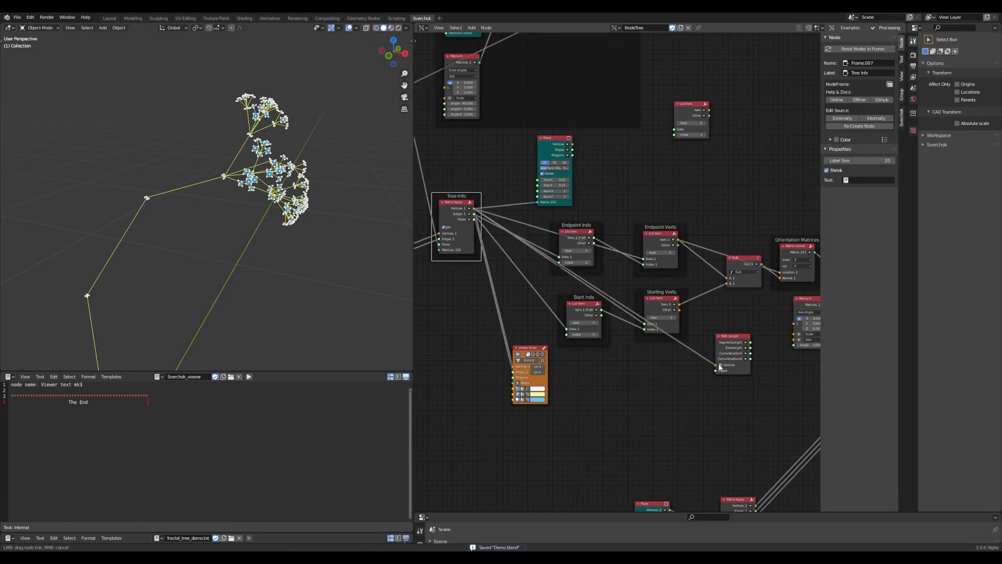
left_click(473, 219)
scroll(719, 369, "down", 3, "ctrl")
scroll(675, 328, "up", 2)
scroll(674, 328, "down", 3)
Bring the Viewer text node beside Path Length, connect SegmentLength to it, and save the file.
left_click_drag(724, 308, 586, 291)
scroll(624, 268, "up", 2)
left_click_drag(516, 275, 562, 343)
middle_click_drag(152, 293, 195, 228)
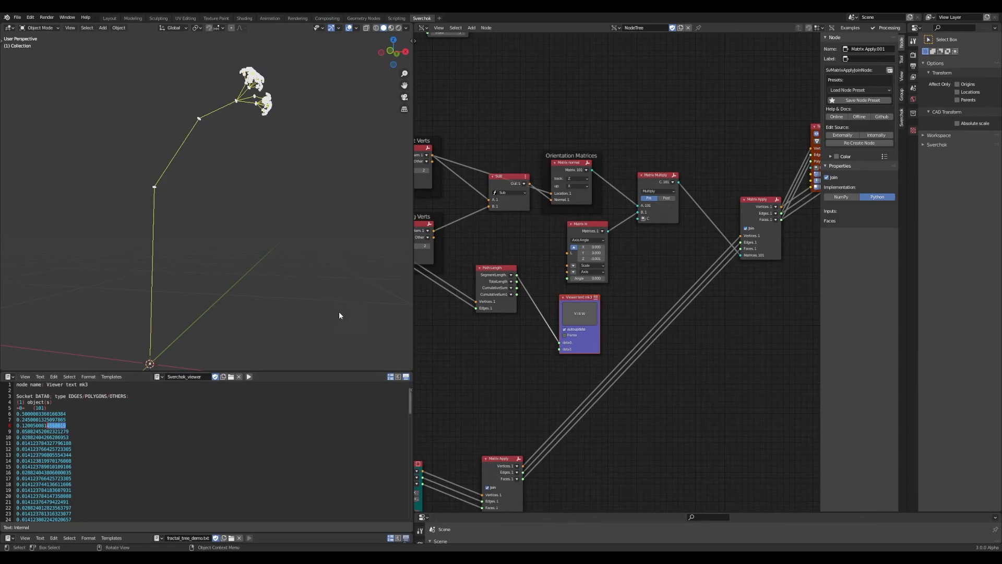
middle_click_drag(598, 256, 580, 261)
key("ctrl+s")
Move the Viewer text node out of the way below the final Matrix Apply and save the file.
left_click_drag(572, 308, 764, 341)
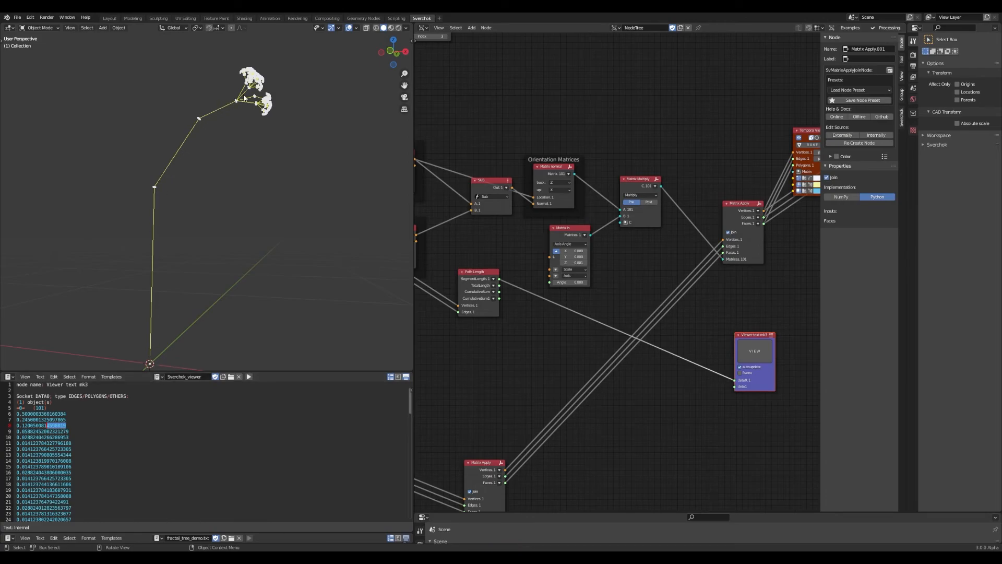
scroll(243, 98, "up", 5)
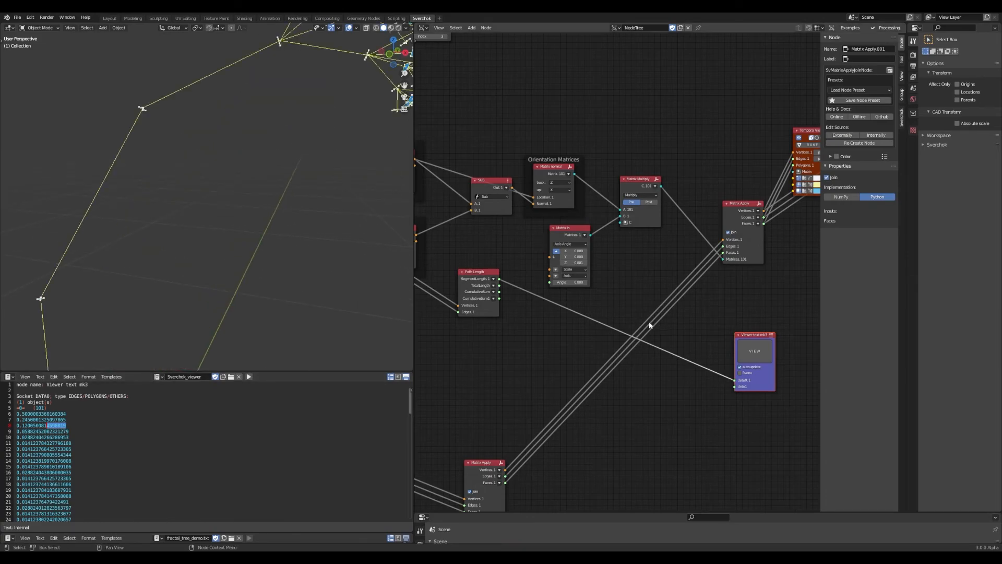
left_click_drag(761, 335, 758, 346)
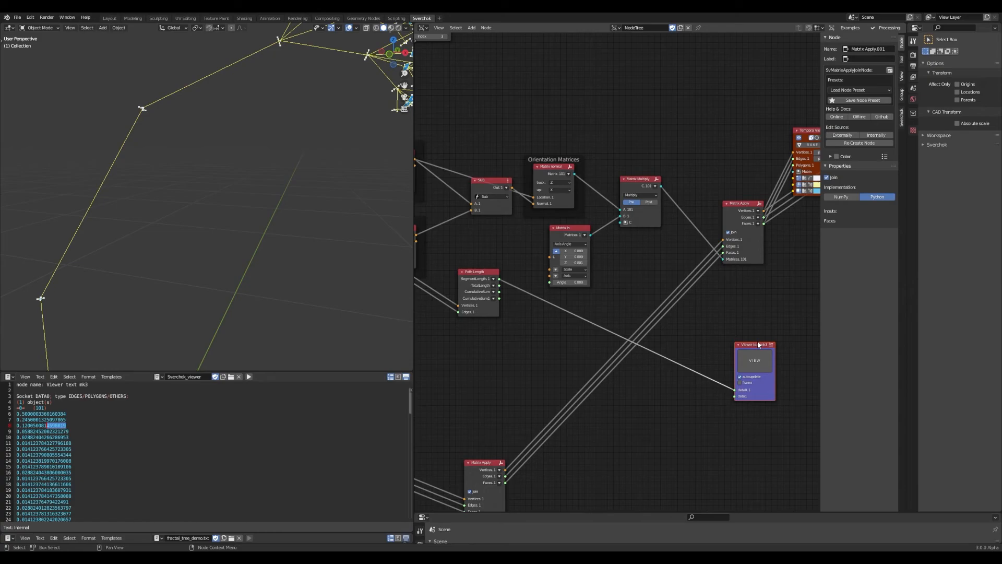
scroll(522, 303, "up", 1)
middle_click_drag(515, 297, 555, 316)
key("ctrl+s")
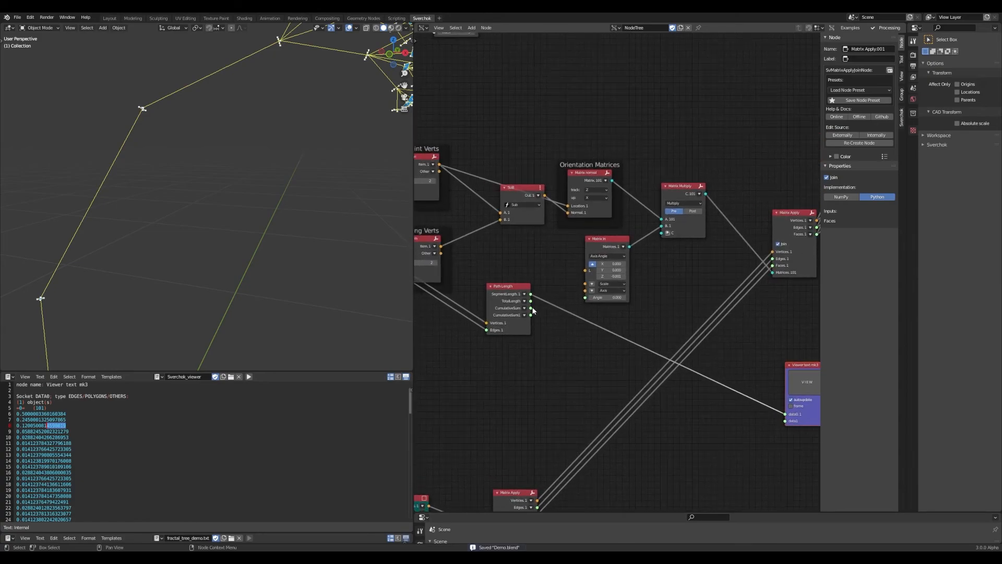
Add a Scalar Math node set to Multiply on the link between SegmentLength and the Viewer text node.
middle_click_drag(588, 344, 571, 340)
key("shift+a")
left_click(554, 281)
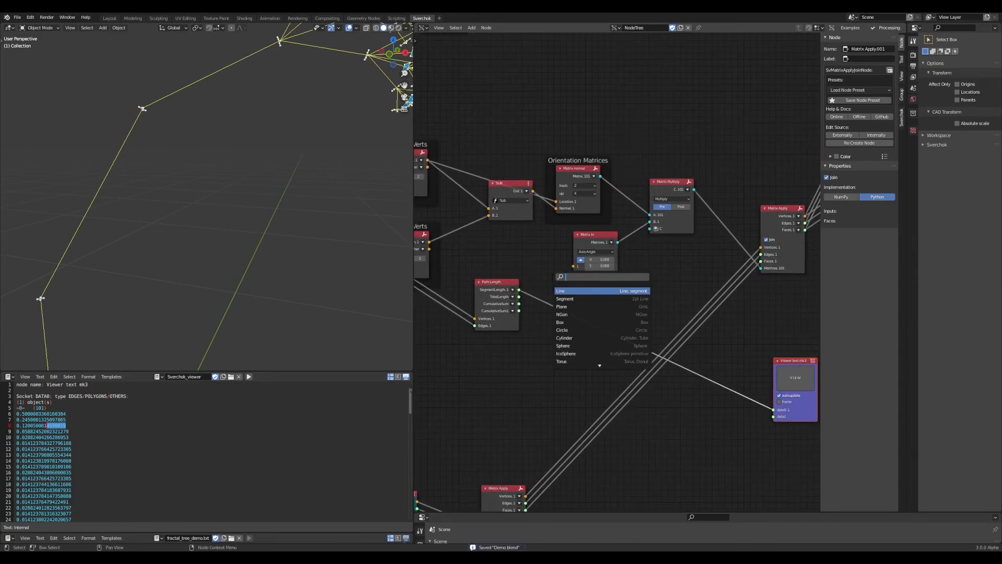
type("scalar ma")
key("Return")
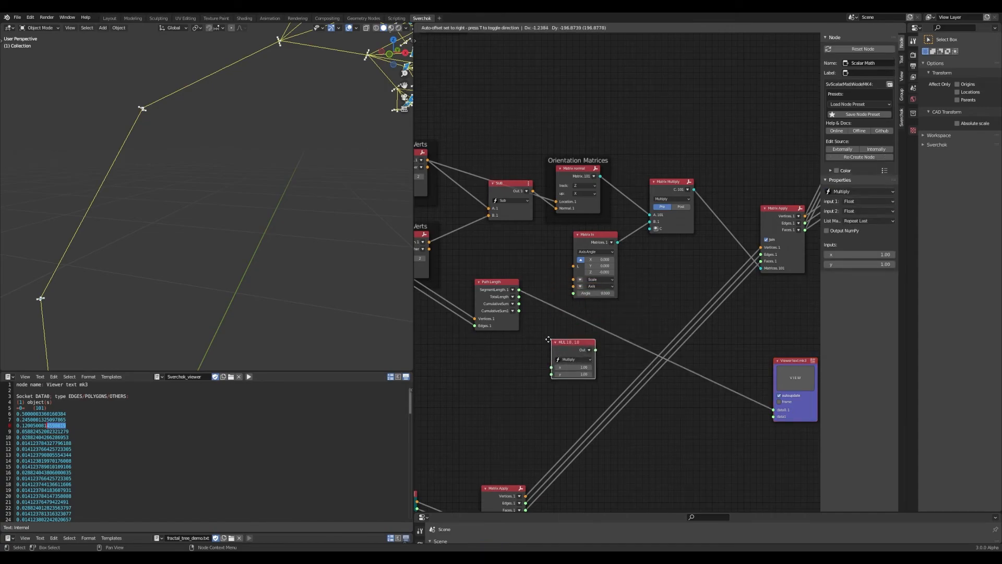
left_click(529, 270)
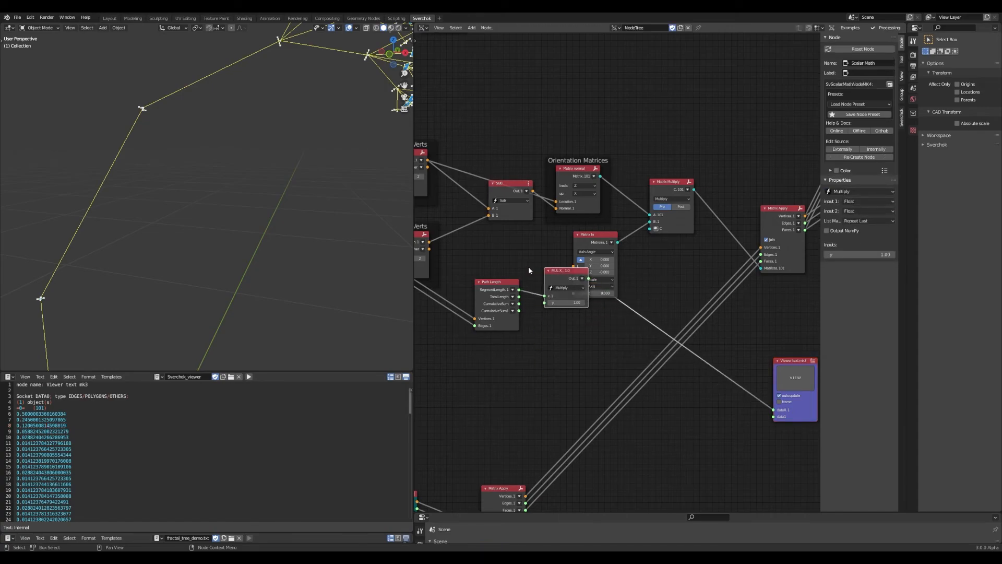
Set the Multiply node's y value to 0.5, place it beside Path Length, and save the file.
left_click(602, 240)
scroll(554, 318, "up", 1)
key("Return")
key("ctrl+s")
mouse_move(561, 281)
left_mouse_down()
mouse_move(537, 284)
mouse_move(545, 286)
left_mouse_up()
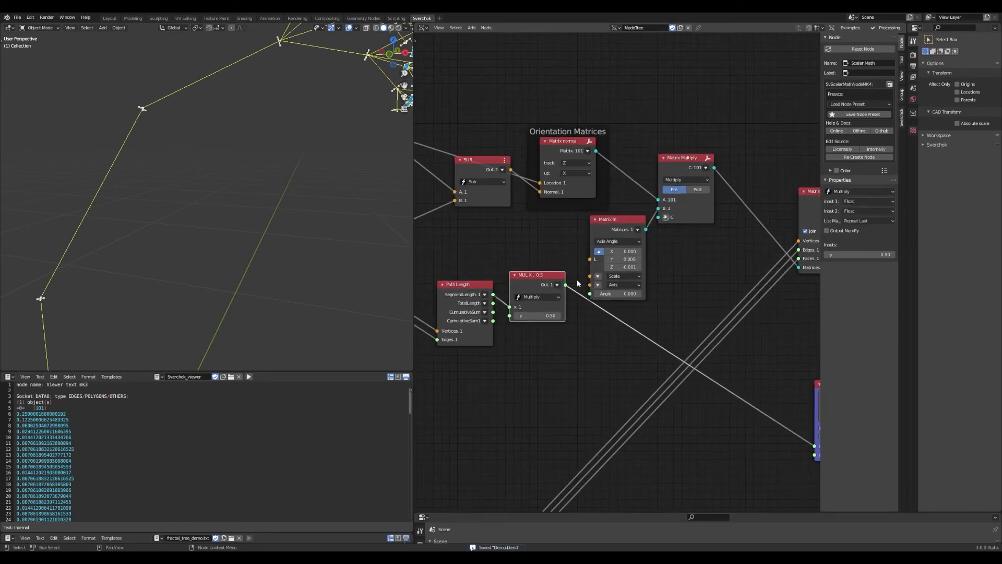
Shift Matrix In and Matrix Multiply away from the Multiply node and cut its link to the Viewer text node.
left_click_drag(739, 273, 642, 193)
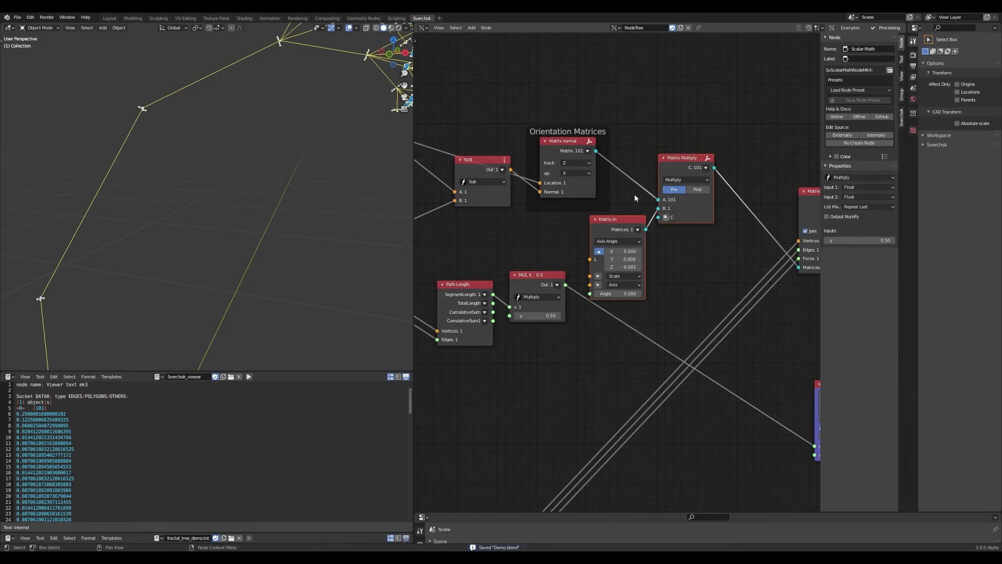
left_click_drag(681, 162, 722, 132)
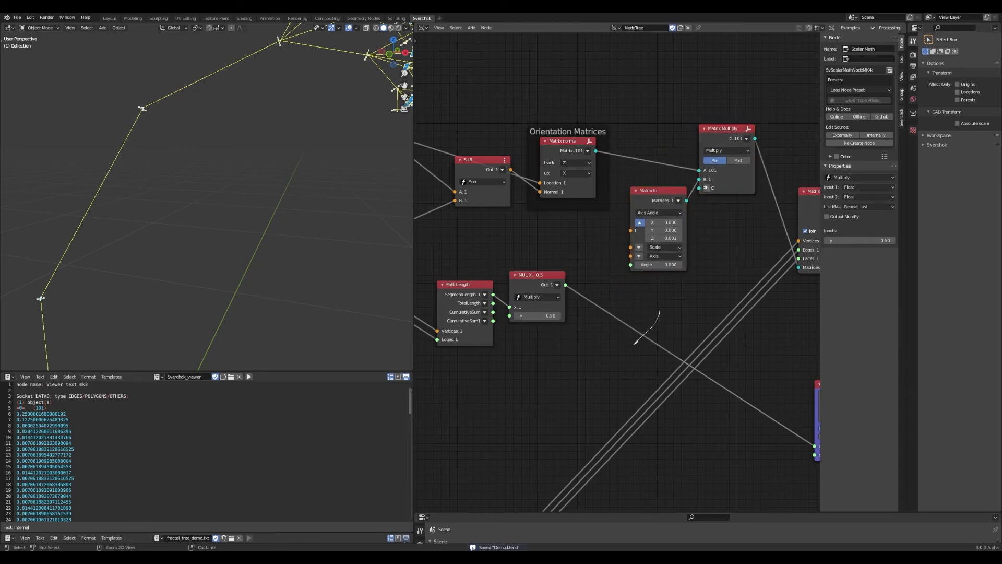
right_click_drag(636, 340, 637, 340, "ctrl")
right_click(655, 320)
key("Escape")
Try connecting the Multiply node's output directly to the Matrix In's Location, and detach the link.
left_click_drag(565, 285, 574, 229)
scroll(262, 230, "down", 8)
scroll(206, 246, "up", 6)
mouse_move(222, 238)
middle_mouse_down()
mouse_move(213, 245)
mouse_move(236, 243)
middle_mouse_up()
left_click_drag(566, 285, 630, 230)
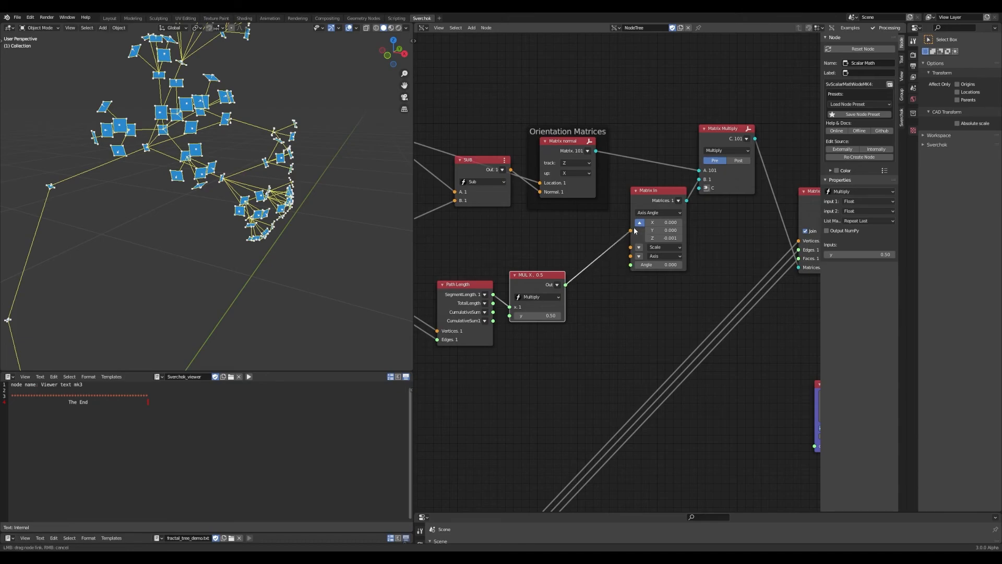
middle_click_drag(237, 203, 273, 190)
scroll(271, 187, "down", 6)
scroll(669, 234, "up", 1)
left_click_drag(633, 214, 623, 274)
left_click(625, 284)
Add a Vector in node between the Multiply node and Matrix In, and save the file.
key("shift+a")
right_click(602, 312)
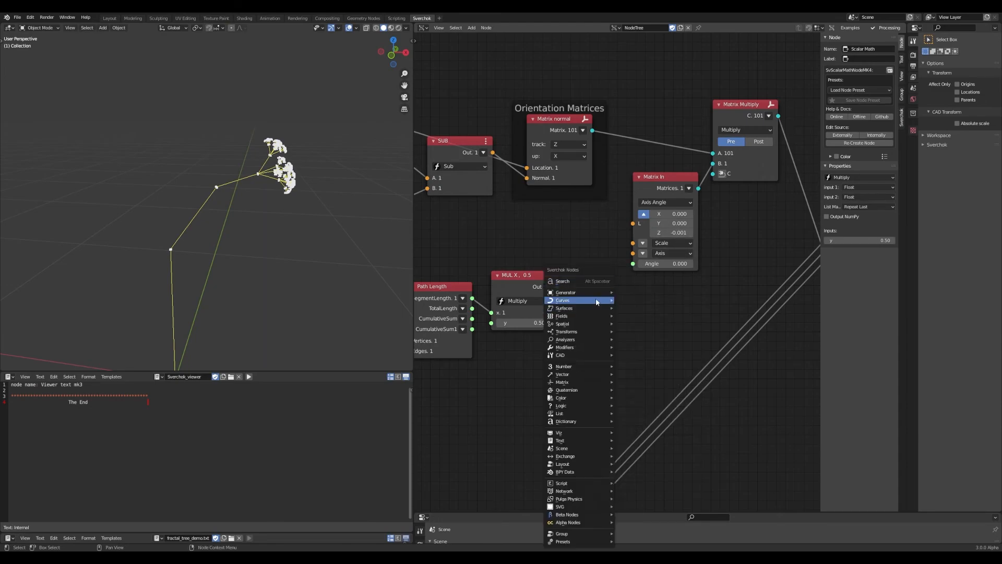
left_click(600, 281)
type("vector in")
key("Down")
key("Return")
left_click(576, 263)
key("ctrl+s")
Connect the Multiply output to the Vector in's Z and its Vectors output to Matrix In's Location, and save.
left_click_drag(557, 287, 576, 314)
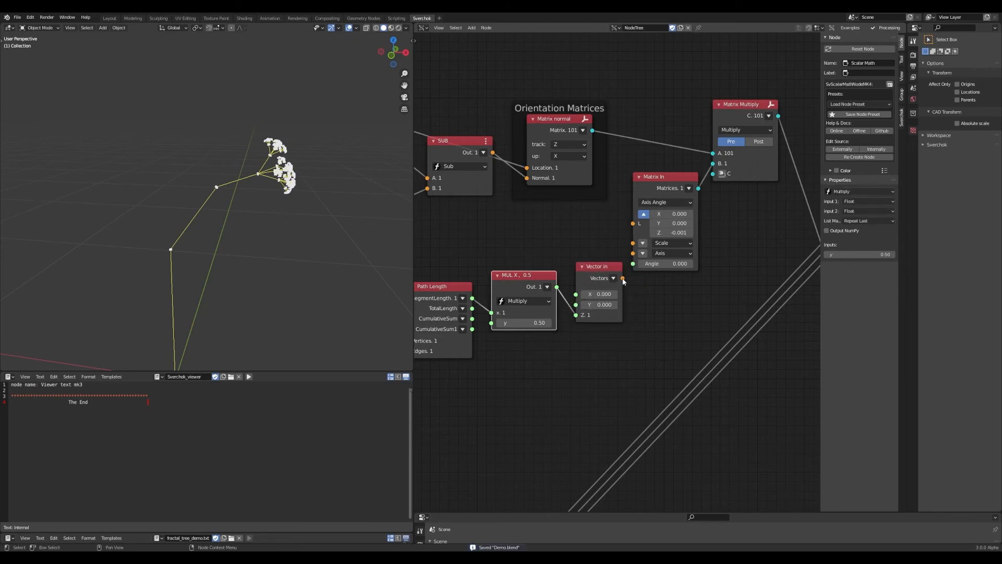
left_click_drag(622, 278, 633, 224)
key("ctrl+s")
Set the Multiply node's y value to -0.5 and save the file.
middle_click_drag(568, 337, 657, 323)
middle_click_drag(224, 224, 298, 238)
left_click(616, 311)
type("-0.5")
key("Return")
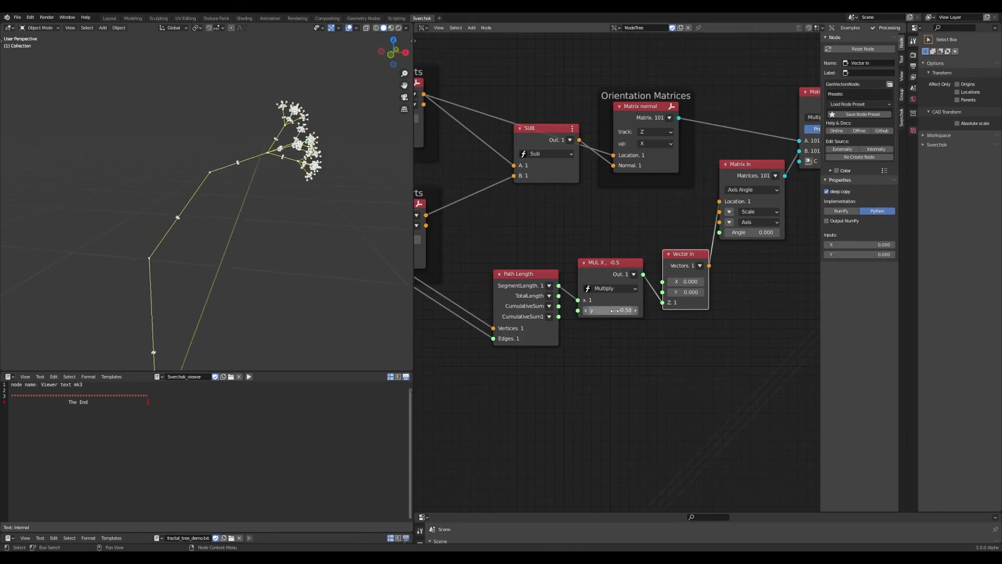
key("ctrl+s")
Set the A Number value that scales the source plane through Matrix In to 0.01.
middle_click_drag(284, 294, 256, 200)
scroll(256, 199, "down", 1)
scroll(700, 233, "down", 6)
middle_click_drag(763, 237, 705, 249)
scroll(705, 251, "down", 1)
middle_click_drag(698, 284, 835, 9)
scroll(624, 266, "up", 8)
middle_click_drag(459, 330, 549, 328)
left_click(537, 316)
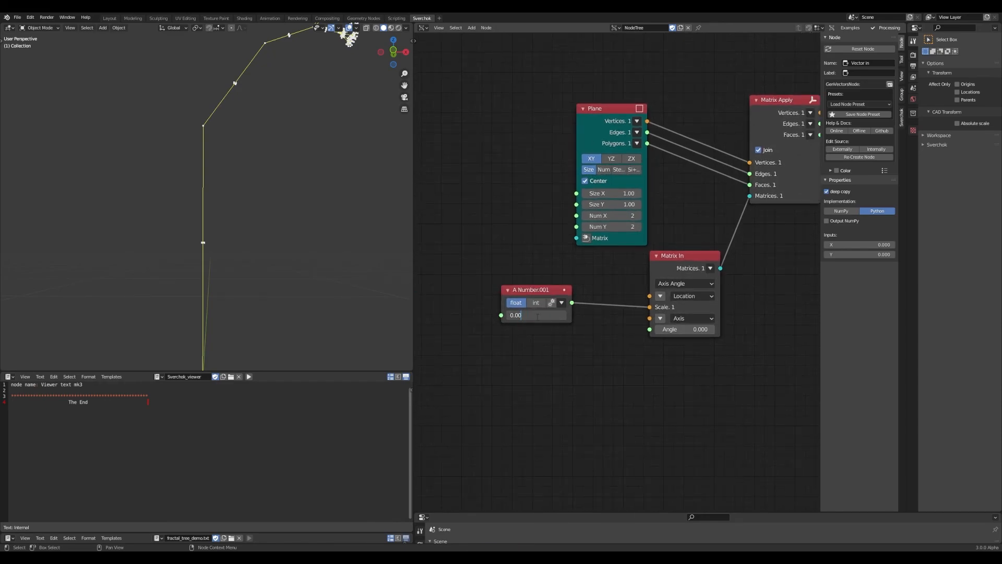
type("0.01")
key("Return")
Try a plane scale of 0.025 in the A Number node and inspect the planes on the tree.
middle_click_drag(334, 209, 239, 275)
left_click(554, 315)
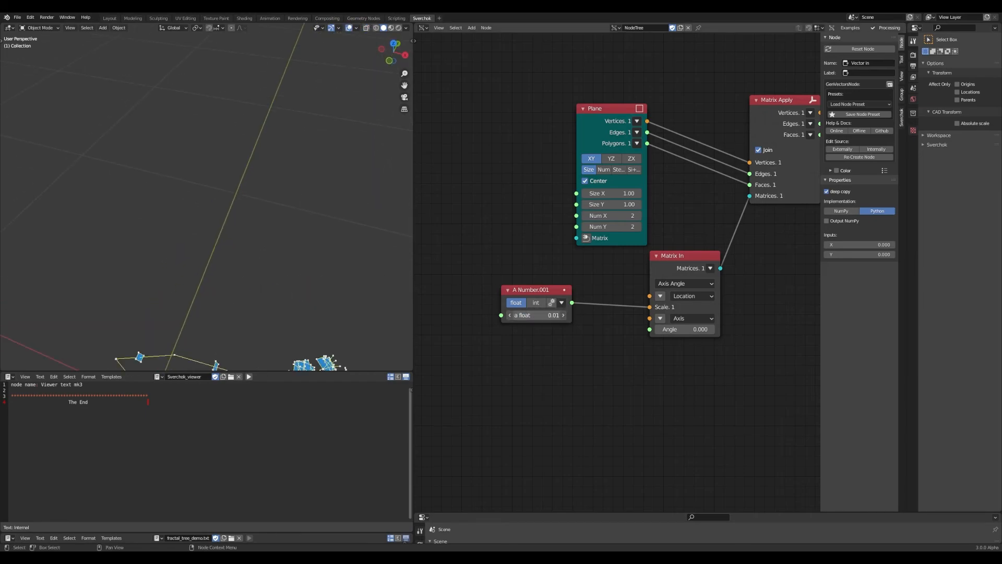
type("0.025")
key("Return")
scroll(280, 222, "down", 4)
middle_click_drag(280, 223, 271, 204)
scroll(271, 204, "up", 2)
Return the plane scale in the A Number node to 0.01, save the file, and inspect the branches.
left_click(543, 314)
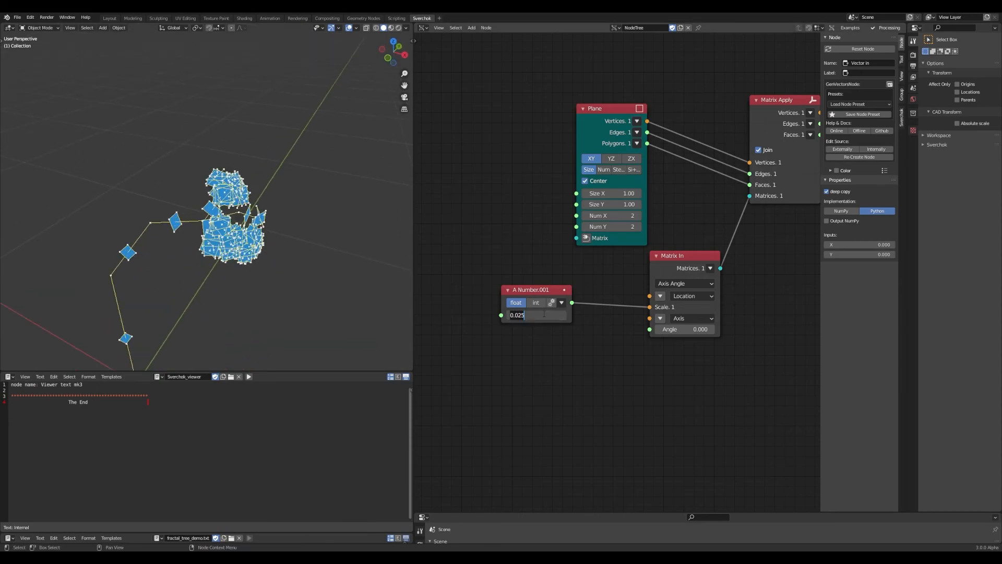
type(".01")
key("Return")
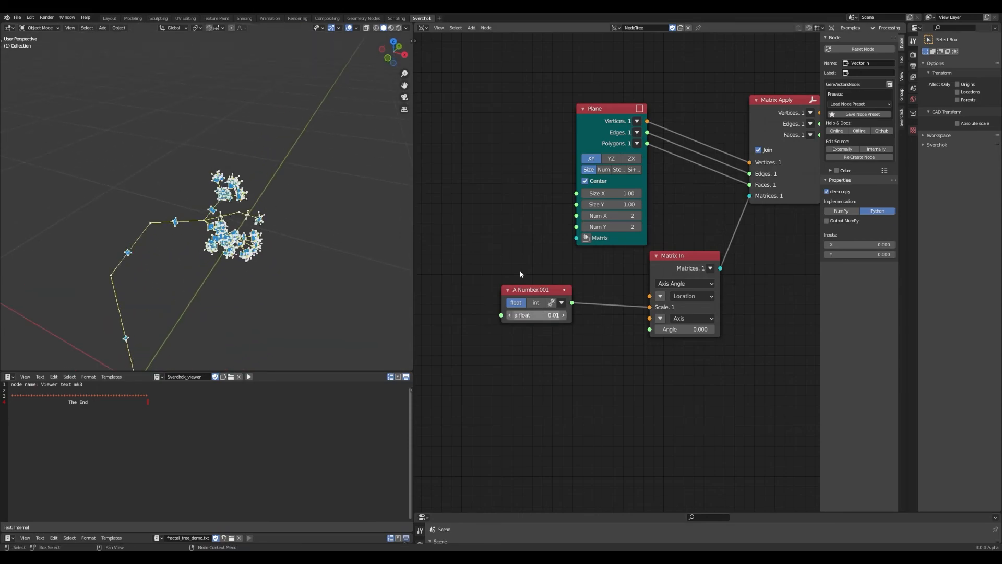
key("ctrl+s")
middle_click_drag(257, 183, 279, 216, "alt")
middle_click_drag(206, 241, 271, 231, "ctrl")
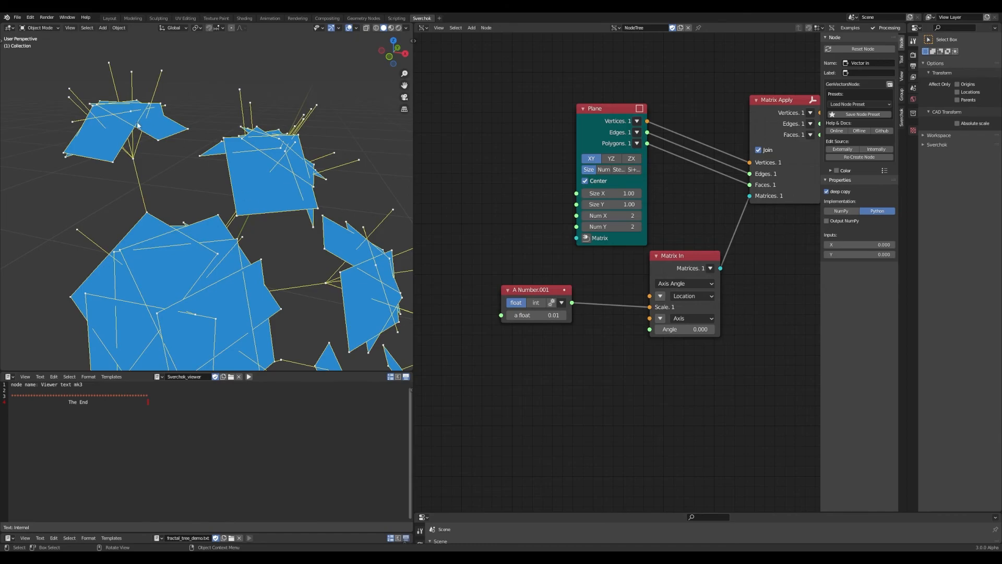
Slide the A Number scale value briefly, reset it to 0.01, and save the file.
mouse_move(537, 315)
left_mouse_down()
mouse_move(522, 315)
mouse_move(533, 314)
left_mouse_up()
left_click(533, 313)
type(".")
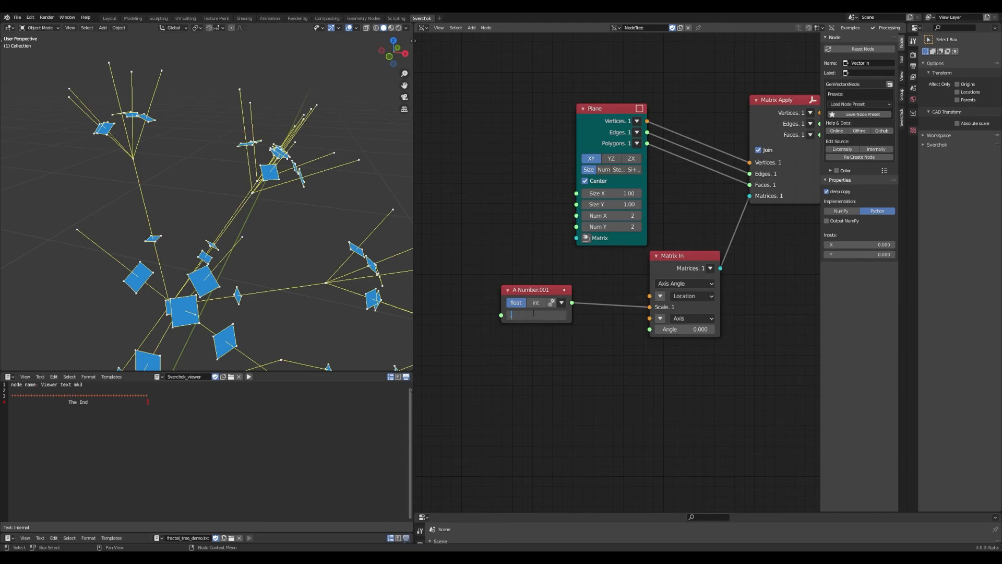
type("01")
key("Return")
key("ctrl+s")
Examine the whole tree and the Path Length, Multiply and Vector in nodes that drive the offset.
scroll(287, 227, "down", 12)
middle_click_drag(242, 234, 289, 227)
scroll(690, 224, "down", 13)
middle_click_drag(618, 254, 568, 406)
scroll(568, 407, "up", 6)
middle_click_drag(782, 221, 714, 255)
scroll(582, 288, "up", 4)
scroll(653, 255, "up", 3)
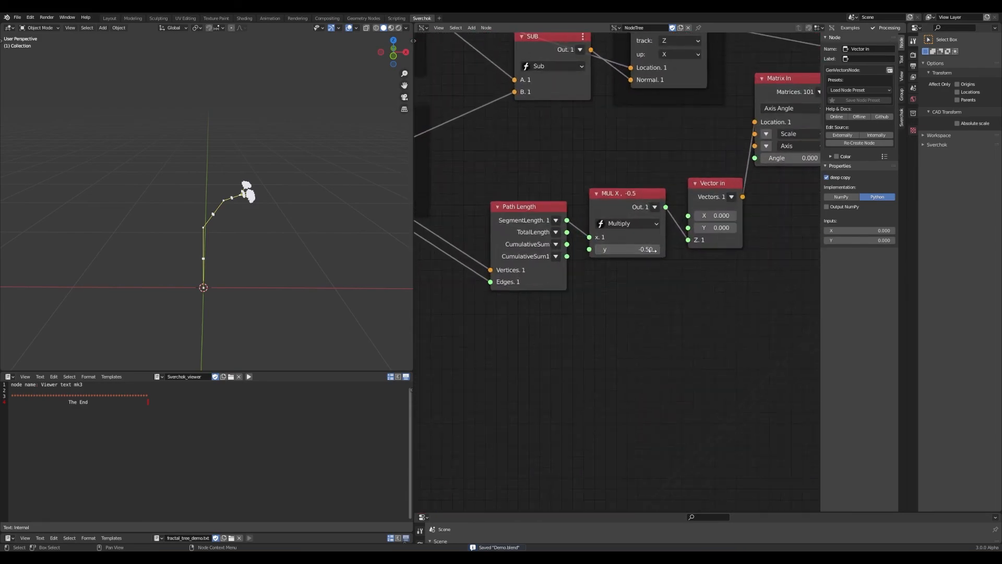
scroll(644, 249, "up", 1)
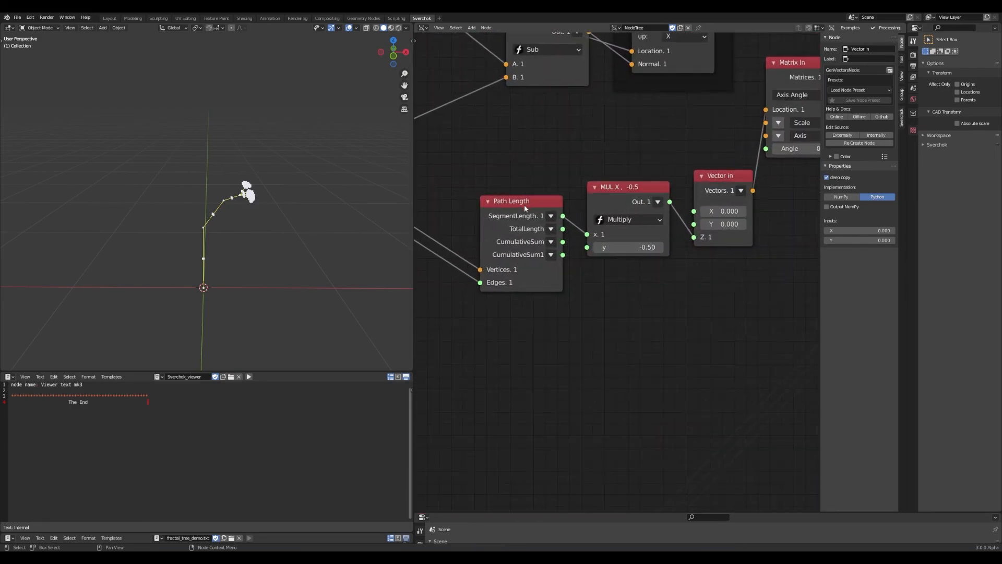
Insert a copy of the Multiply node between Multiply and Vector in, change its function to Negate, and save the file.
left_click_drag(525, 208, 465, 211)
left_click_drag(647, 190, 598, 193)
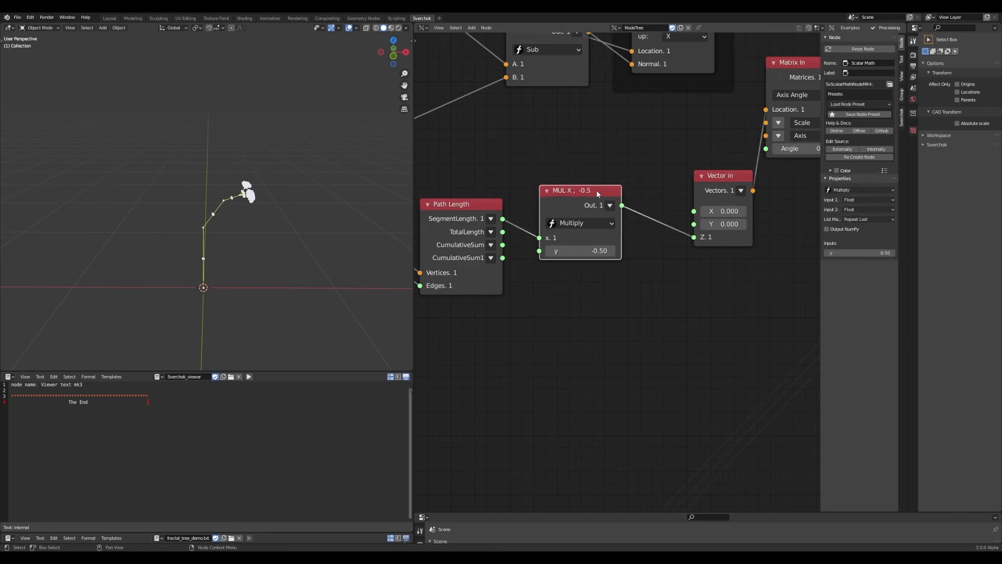
key("shift+d")
left_click(728, 190)
left_click(706, 219)
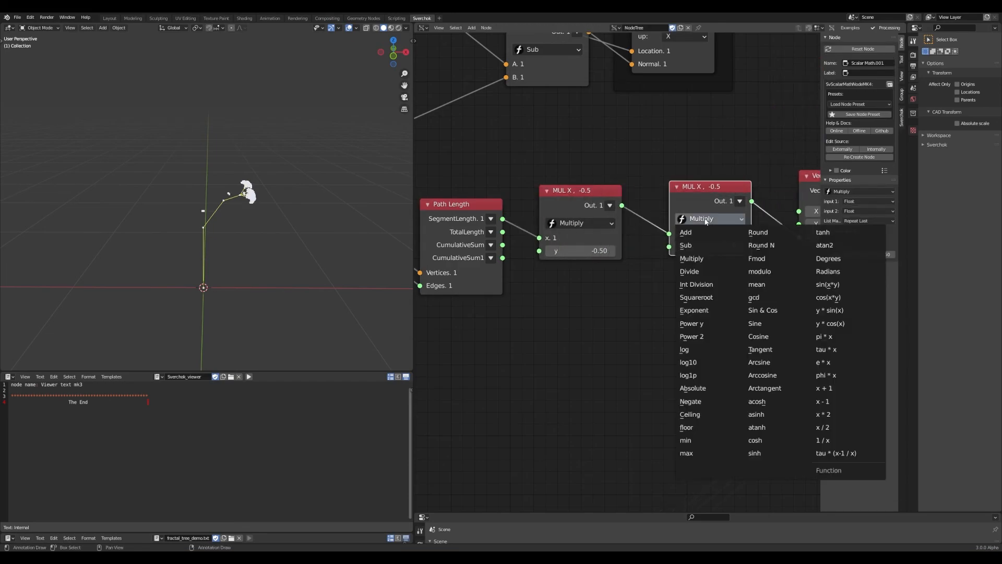
left_click(718, 406)
key("ctrl+s")
Try y values of 0 and 1 in the Multiply node to move the planes between the ends of each branch.
middle_click_drag(600, 252, 586, 256)
left_click(586, 256)
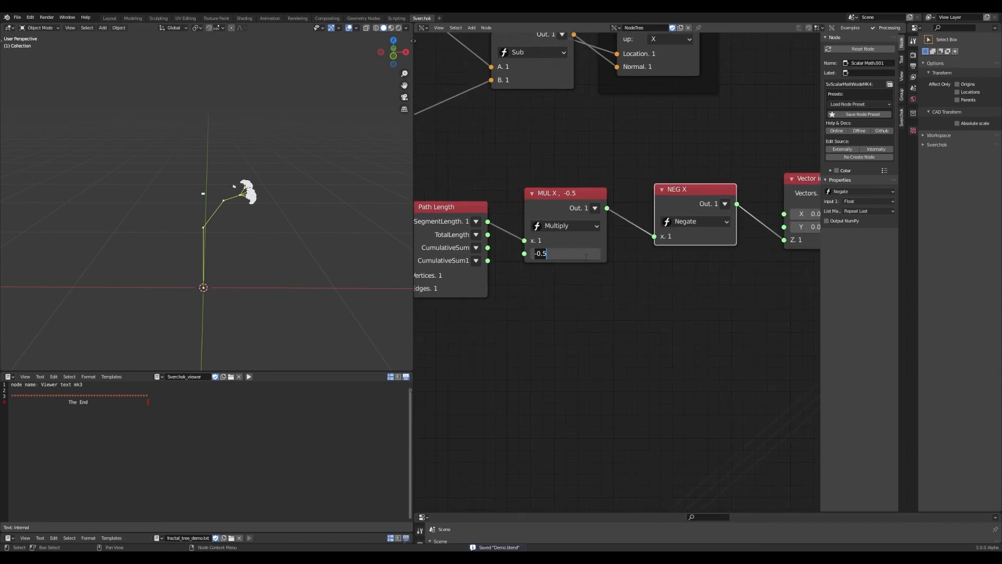
type("0")
key("Return")
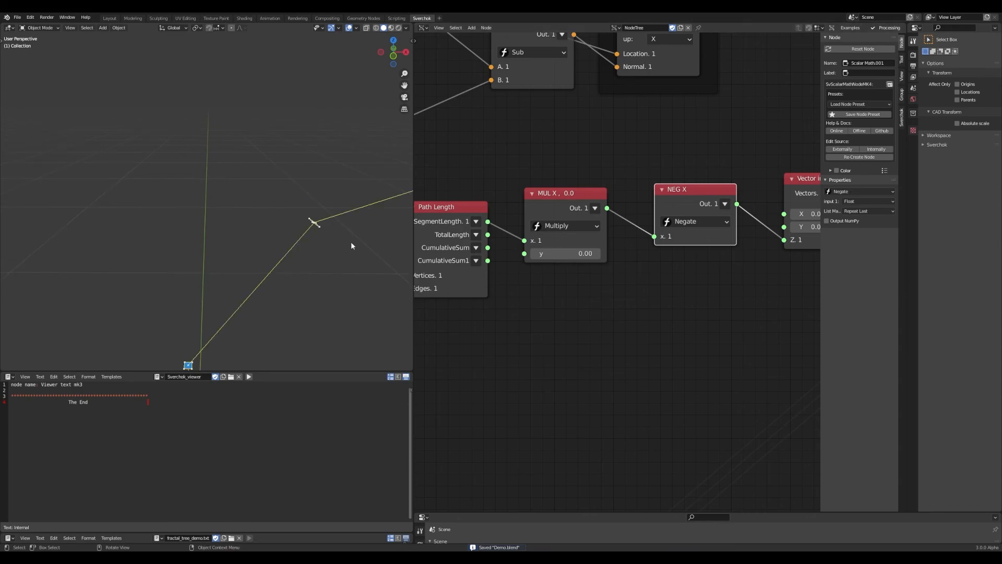
left_click(576, 256)
type("1")
key("Return")
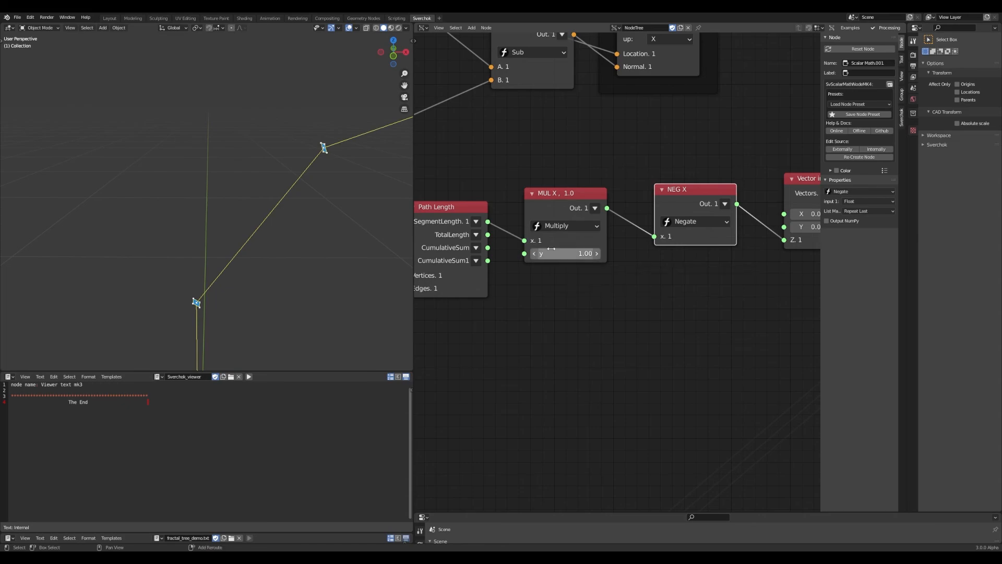
Slide the Multiply node's y value to test the offset, reset it to 0, and save the file.
left_click_drag(565, 253, 576, 253)
left_click_drag(565, 253, 541, 253)
left_click(575, 255)
type("0")
key("Return")
key("ctrl+s")
Examine the planes over the whole tree from several angles alongside the nodes that compute their offset.
middle_click_drag(343, 210, 296, 224)
scroll(266, 227, "down", 7)
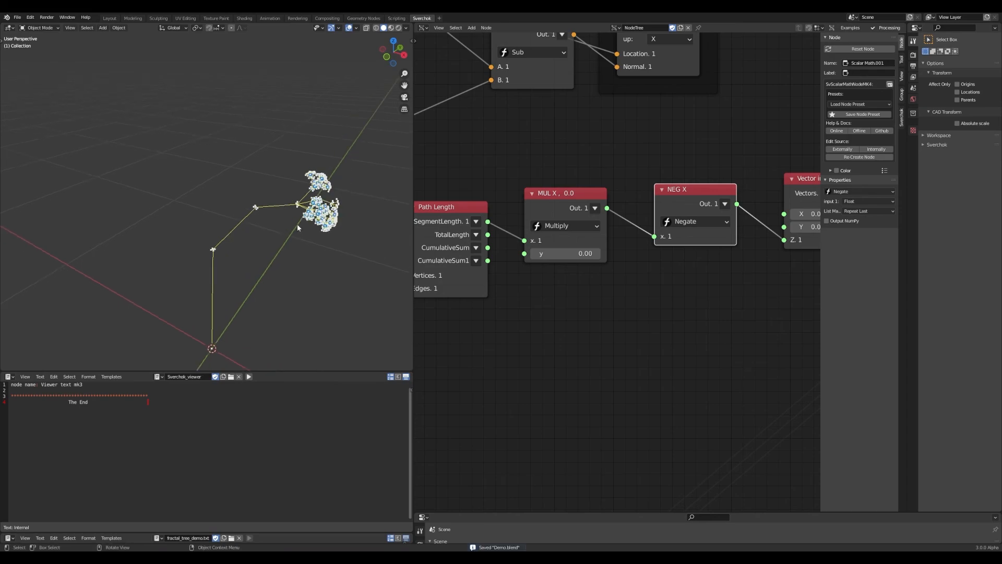
scroll(706, 252, "down", 2)
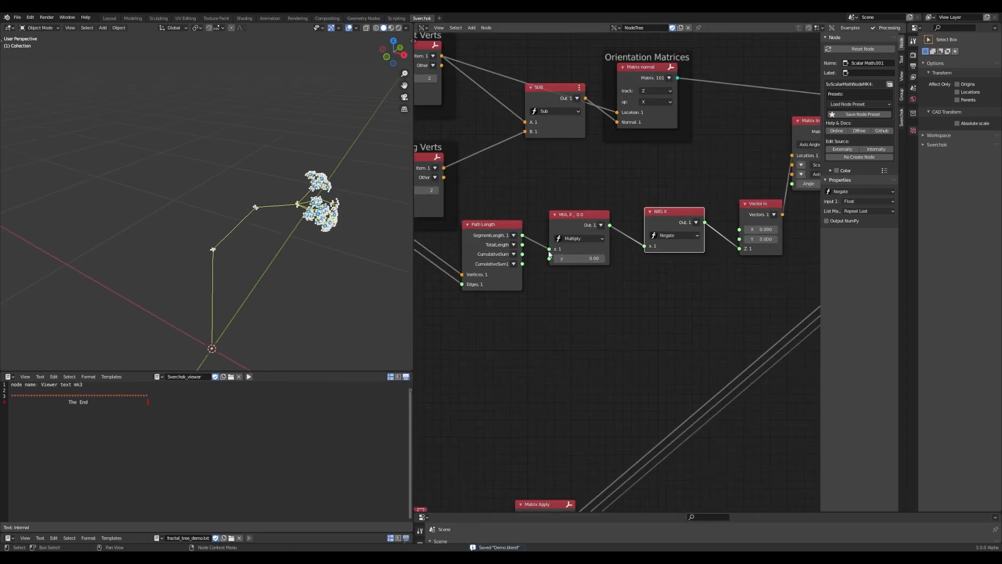
middle_click_drag(350, 236, 267, 232)
scroll(268, 235, "up", 2)
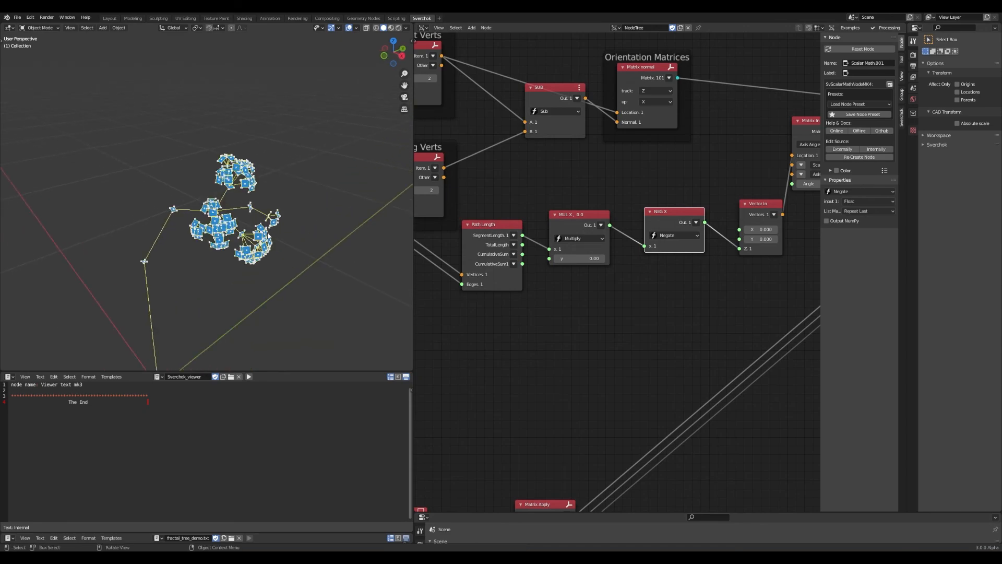
scroll(615, 261, "down", 2)
middle_click_drag(615, 290, 654, 285)
middle_click_drag(274, 229, 266, 231)
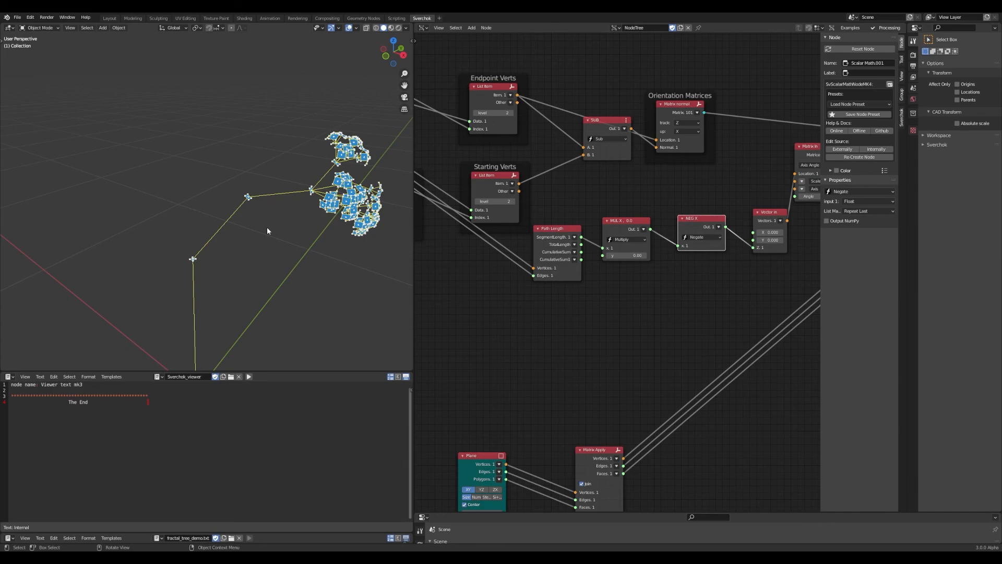
middle_click_drag(294, 227, 285, 228)
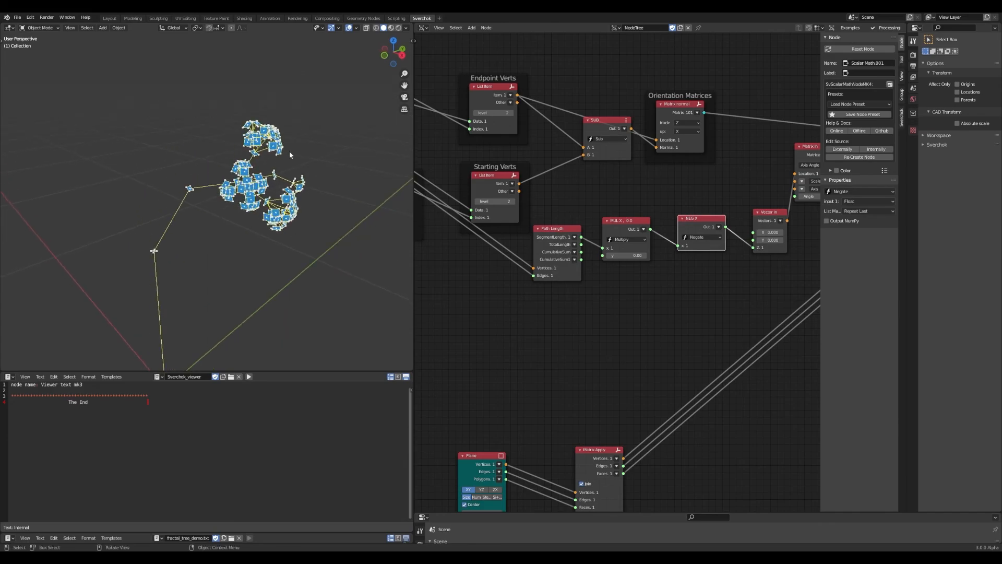
middle_click_drag(262, 211, 280, 221)
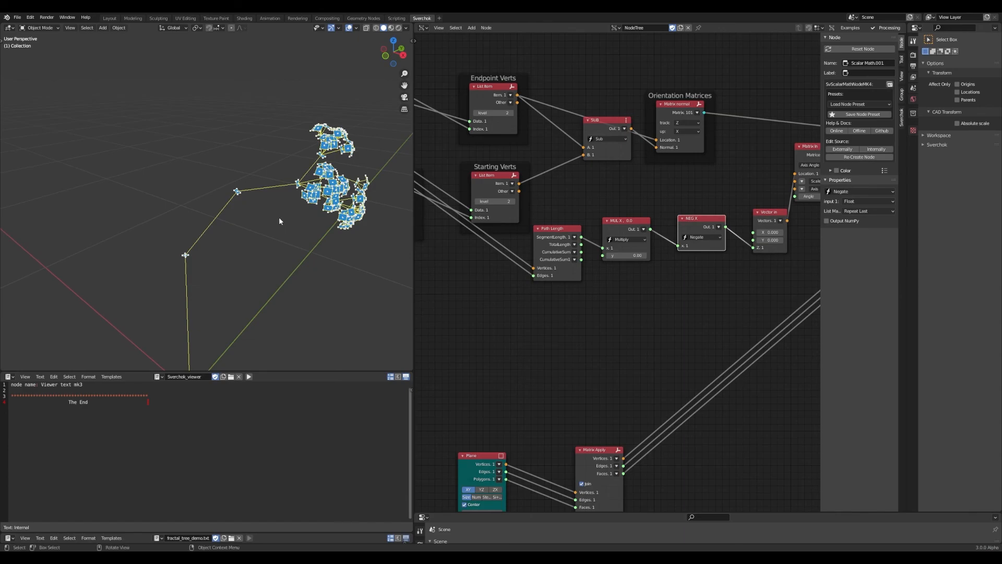
Examine the orientation of the planes up close in the branch clusters and along the lower branches.
scroll(278, 217, "up", 5)
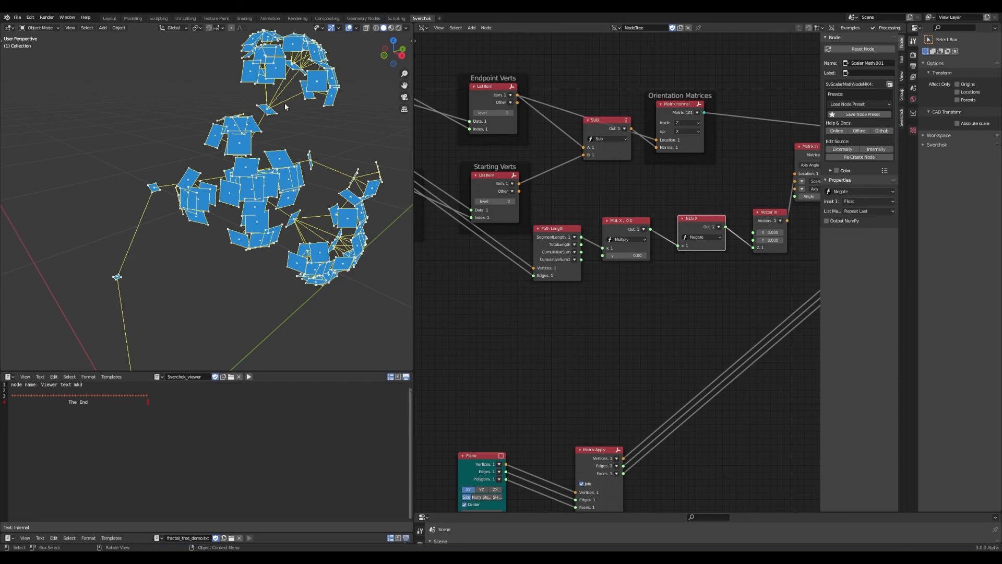
scroll(279, 205, "up", 3)
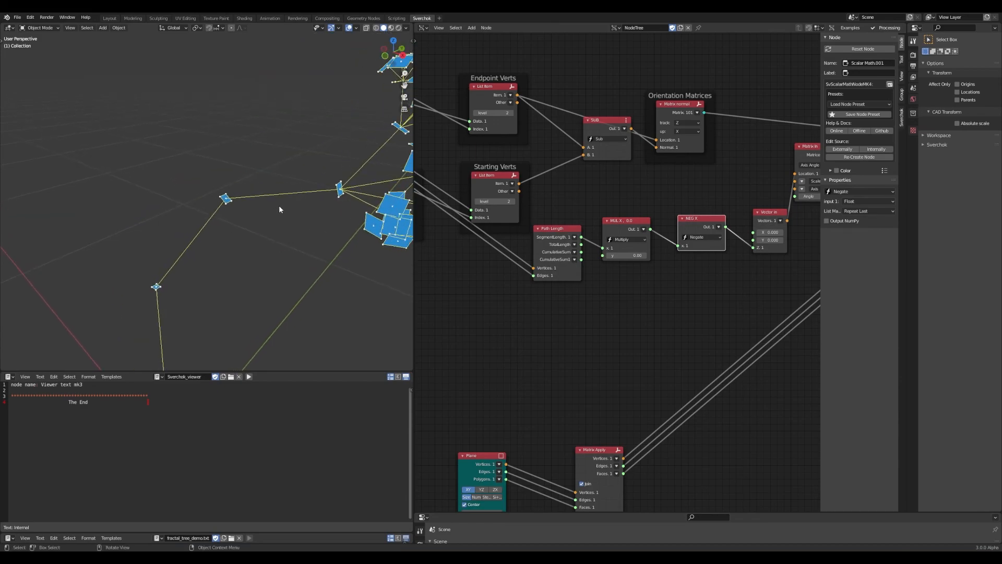
scroll(274, 206, "down", 6)
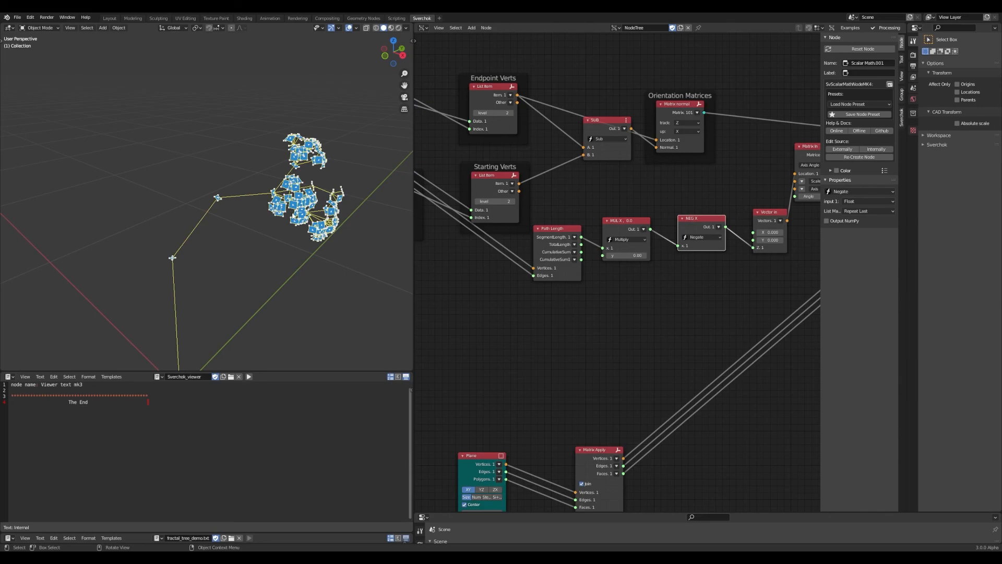
scroll(292, 213, "up", 5)
middle_click_drag(292, 211, 277, 215)
scroll(276, 214, "down", 3)
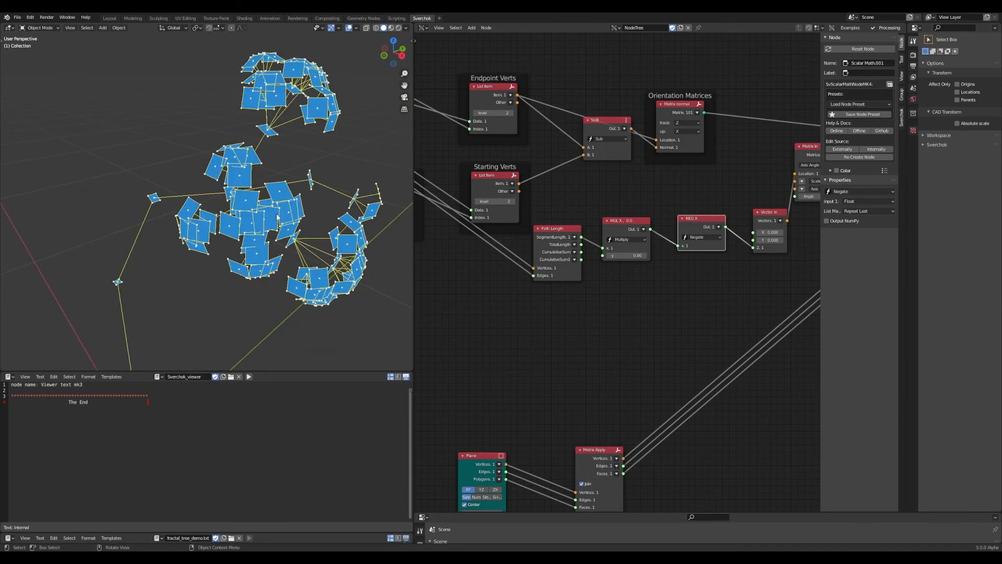
scroll(197, 225, "down", 4)
middle_click_drag(197, 224, 304, 179)
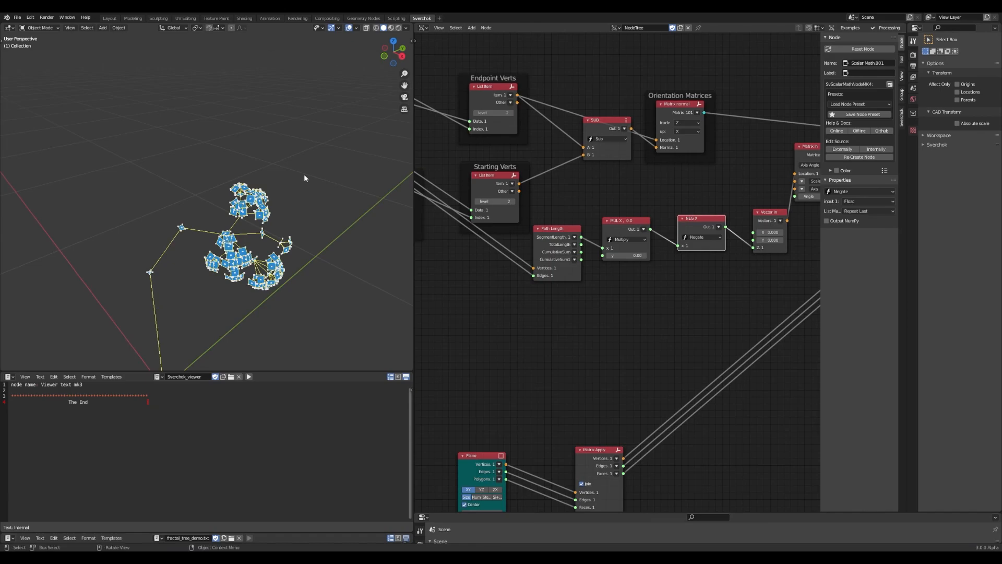
Save the file and inspect the planes in the tree's crown from near and far.
middle_click_drag(271, 208, 286, 197)
key("ctrl+s")
scroll(286, 198, "down", 2)
scroll(282, 197, "up", 6)
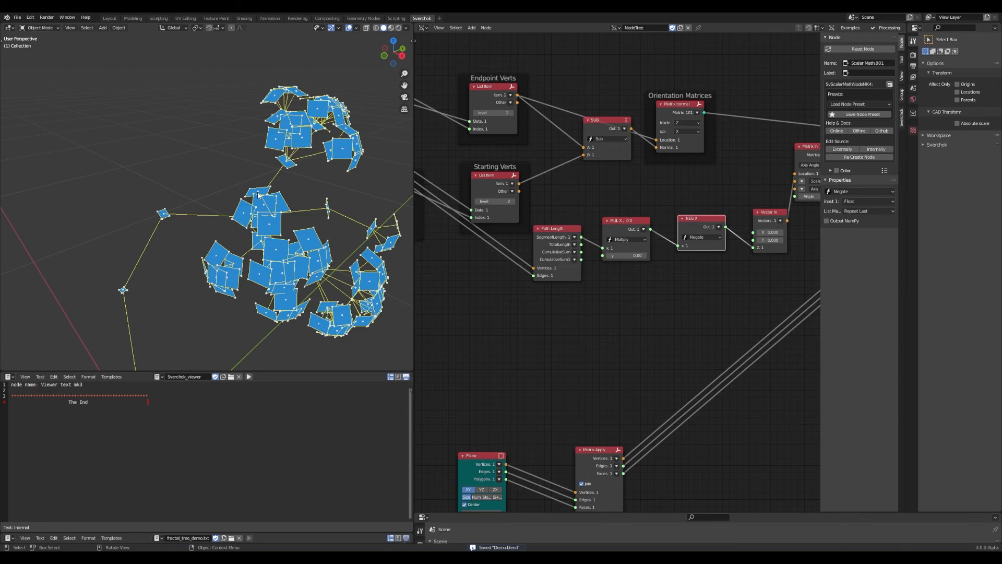
scroll(332, 188, "down", 3)
middle_click_drag(333, 187, 306, 200)
scroll(335, 174, "down", 2)
scroll(329, 179, "up", 2)
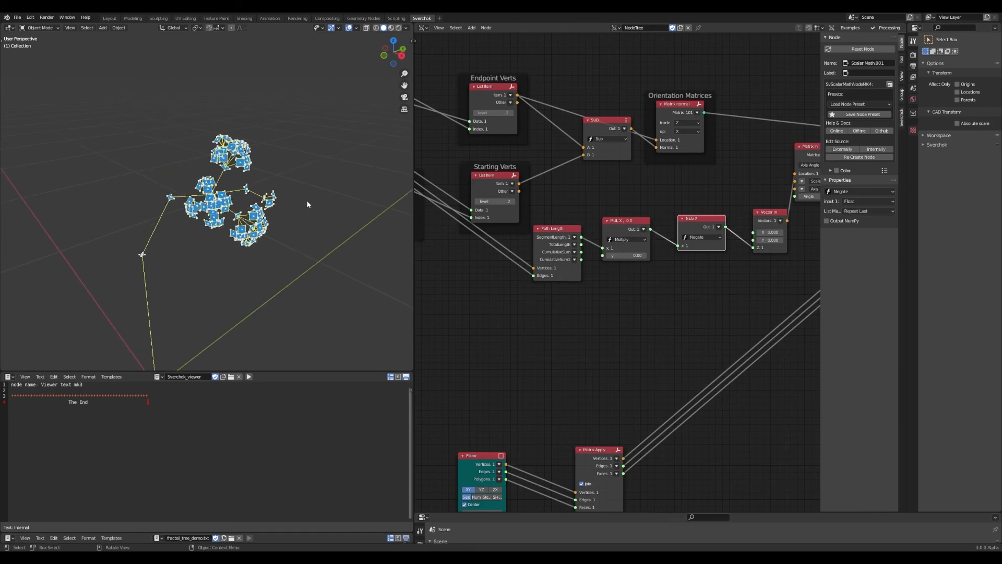
Delete the Temporal Viewer node beside the remaining Viewer Draw node and save the file.
scroll(558, 282, "down", 6)
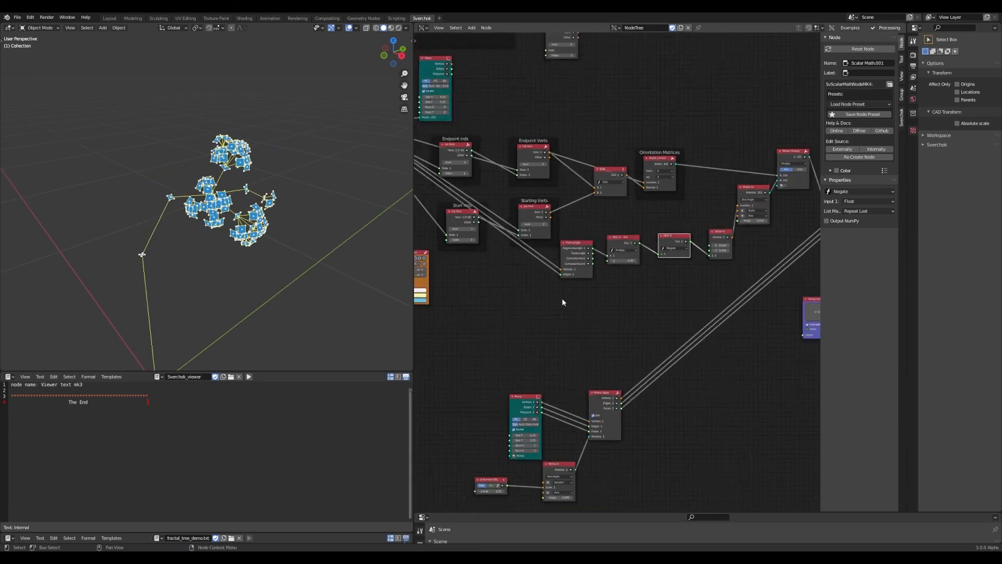
middle_click_drag(609, 288, 610, 304)
scroll(671, 269, "up", 5)
middle_click_drag(746, 224, 595, 273)
scroll(634, 248, "up", 4)
left_click(640, 236)
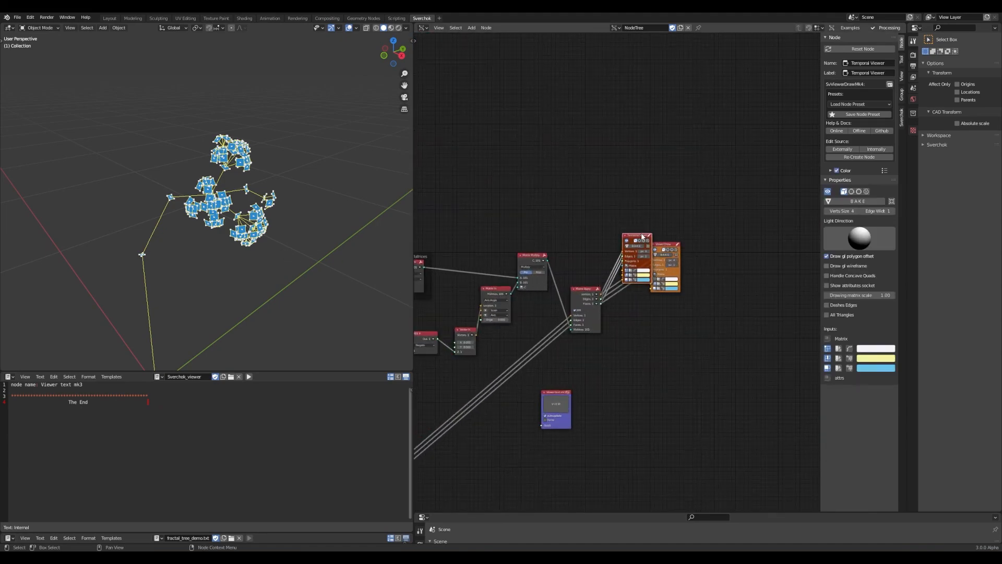
key("x")
key("ctrl+s")
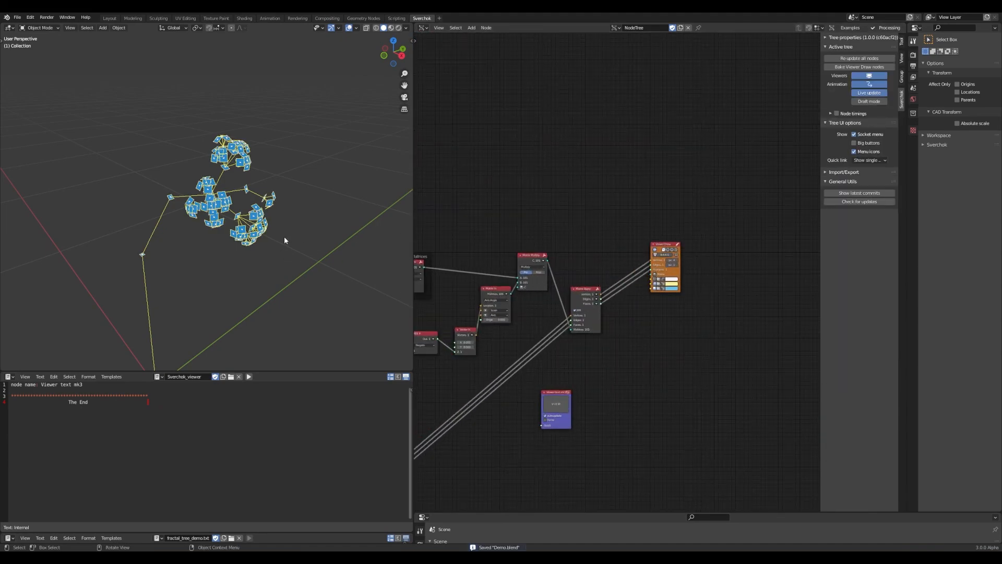